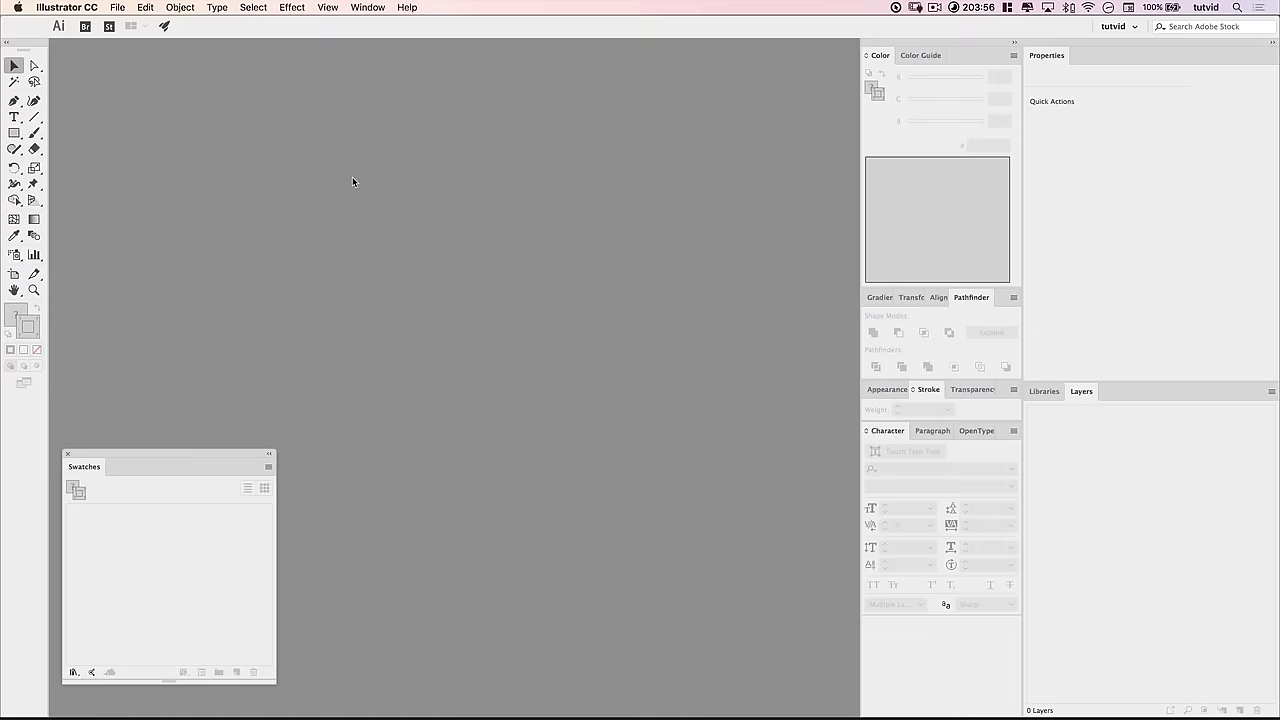
Step: Create a new 2560 x 1440 px document from the recent Print preset with CMYK color mode
{"action": "left_click", "coordinate": [117, 7]}
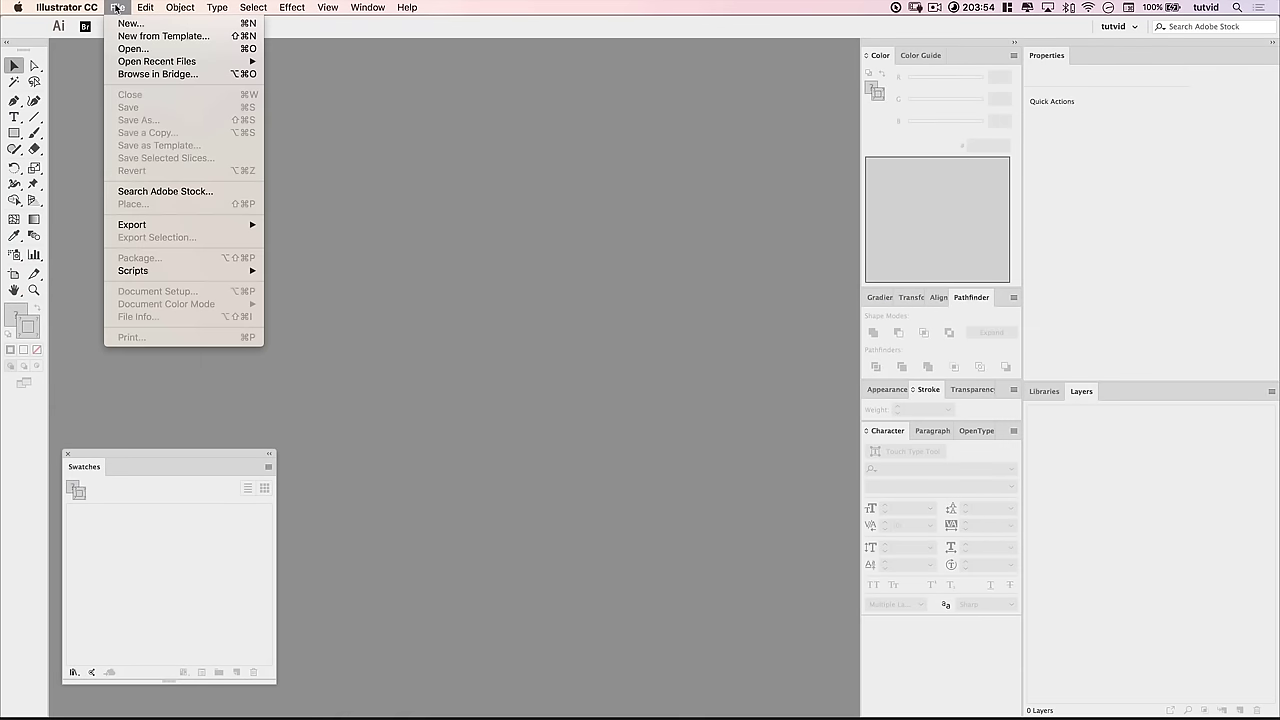
{"action": "left_click", "coordinate": [161, 25]}
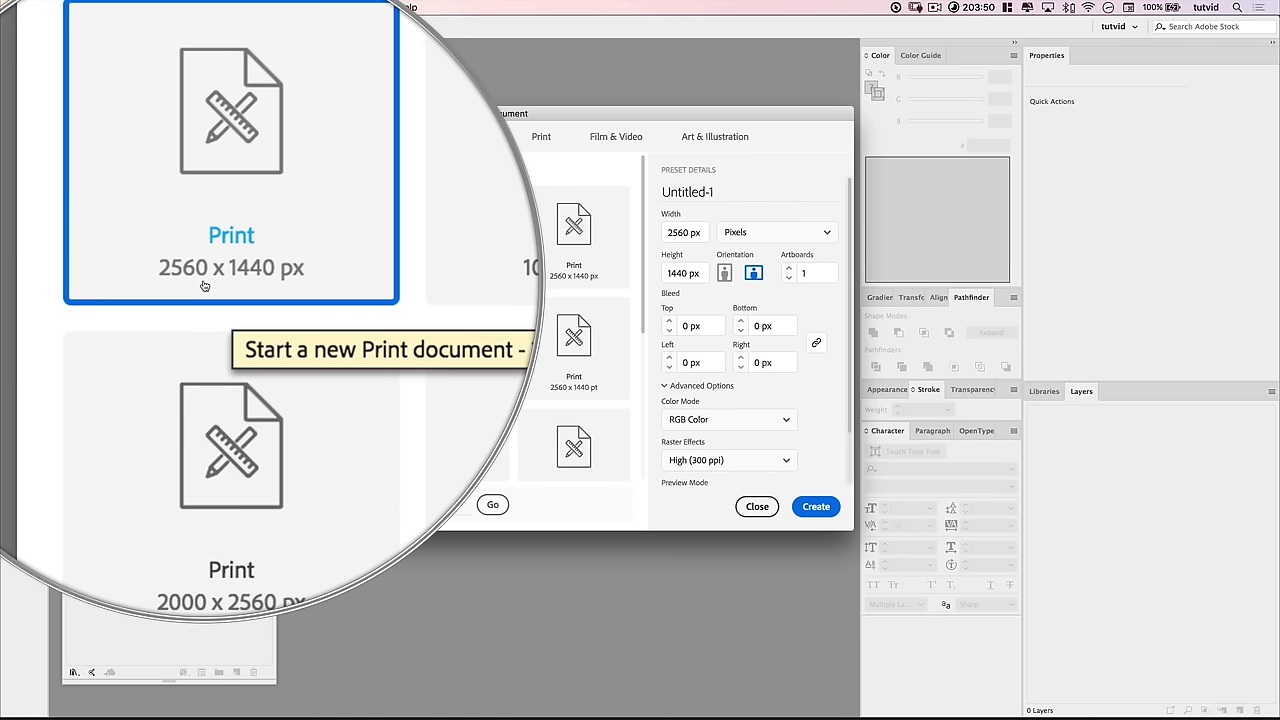
{"action": "left_click", "coordinate": [720, 420]}
{"action": "left_click", "coordinate": [705, 380]}
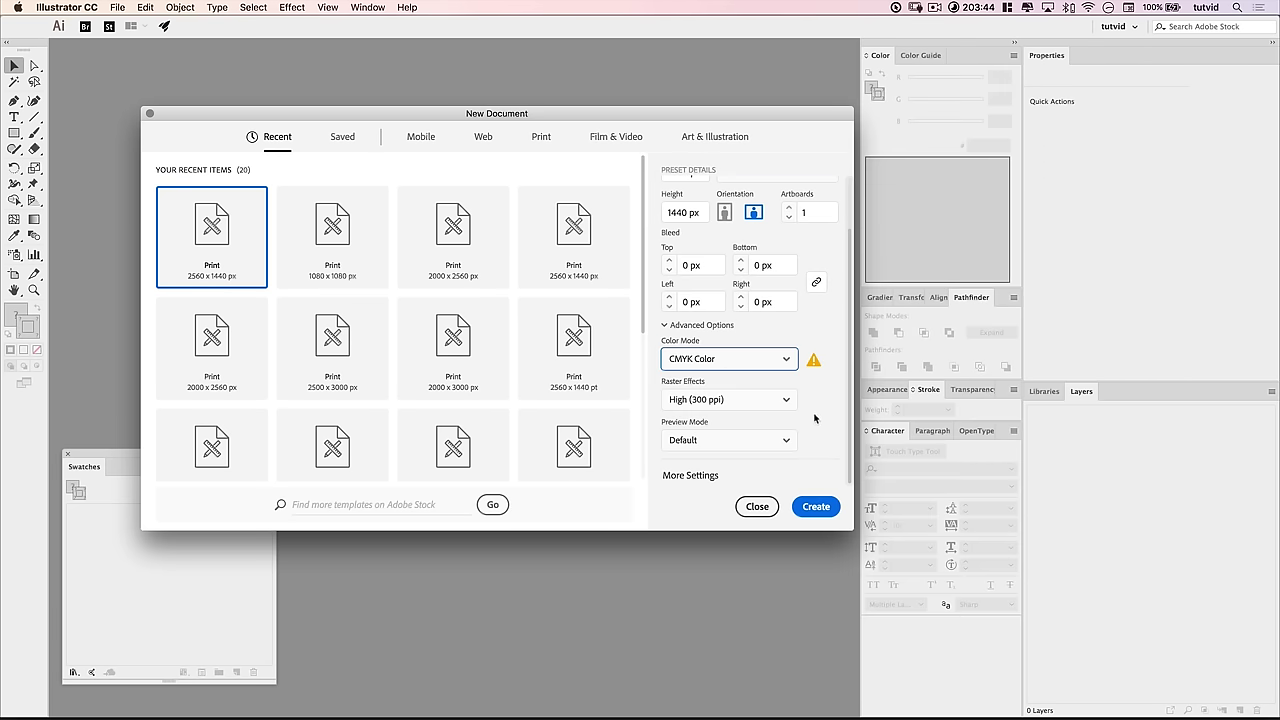
{"action": "left_click", "coordinate": [816, 508]}
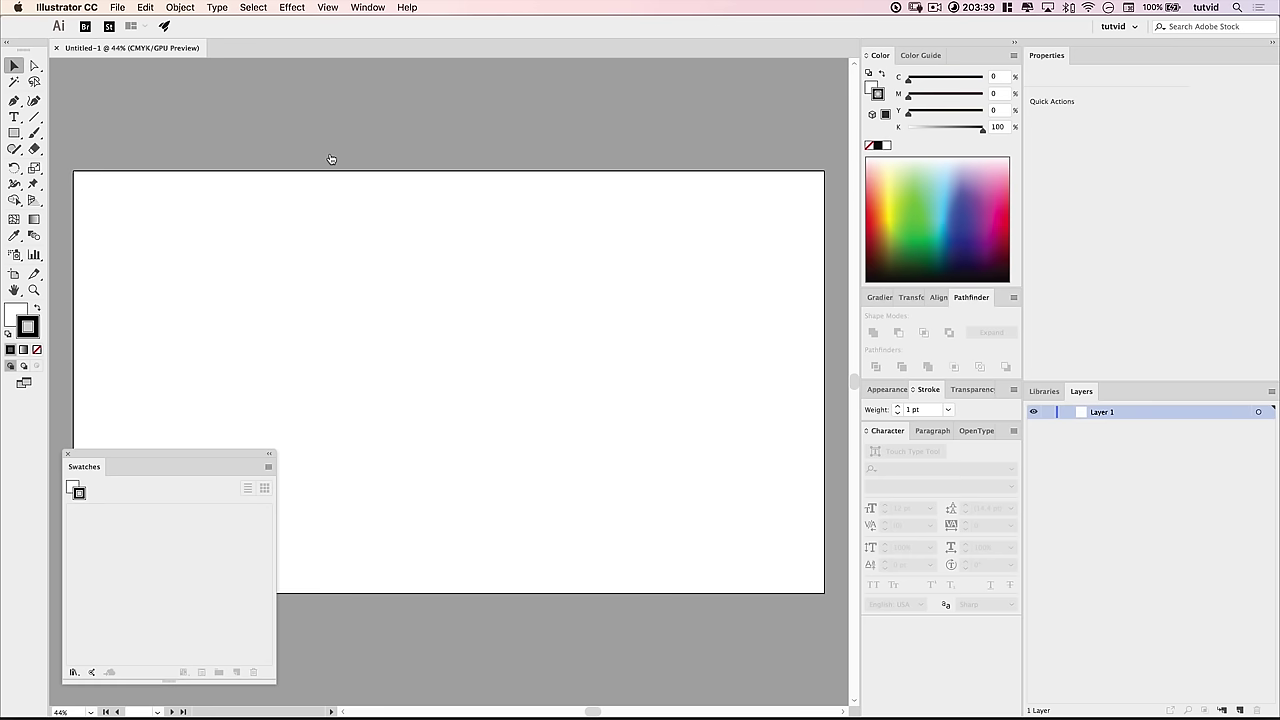
Step: Draw a rectangle 2560 px wide and 1440 px high for the background
{"action": "left_click", "coordinate": [14, 133]}
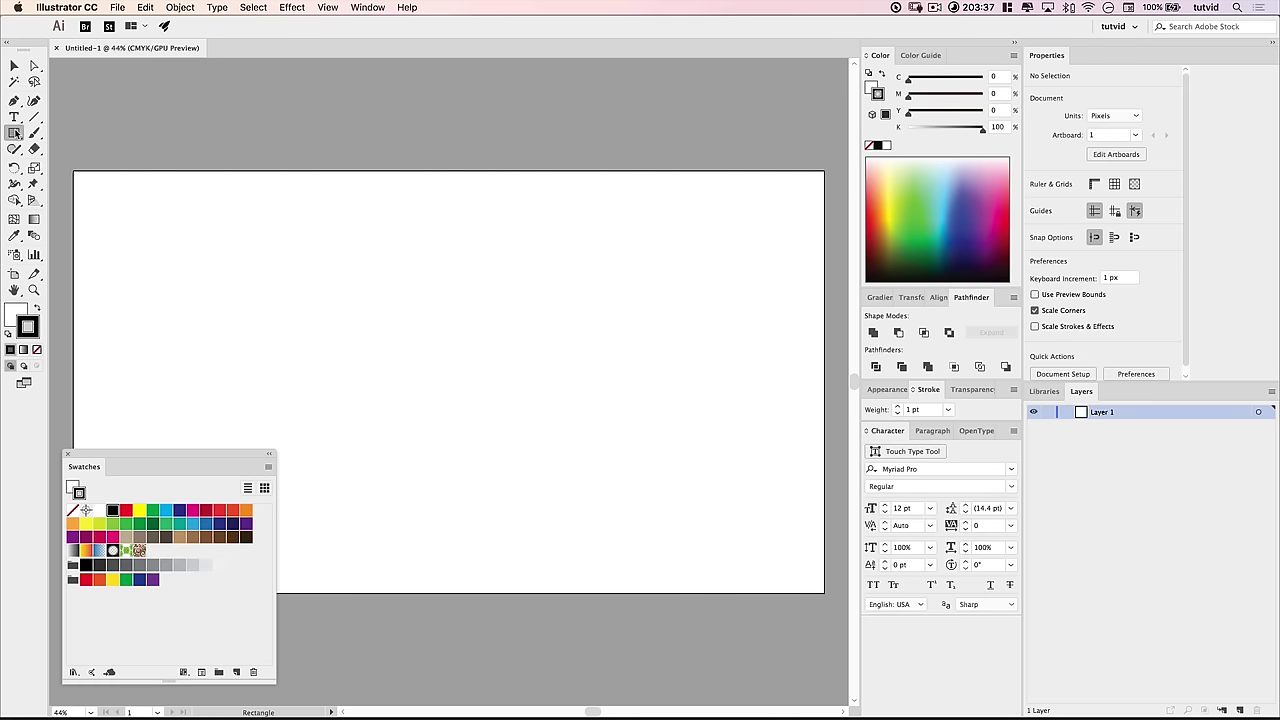
{"action": "left_click", "coordinate": [323, 278]}
{"action": "type", "text": "2560"}
{"action": "key", "text": "Tab"}
{"action": "type", "text": "144"}
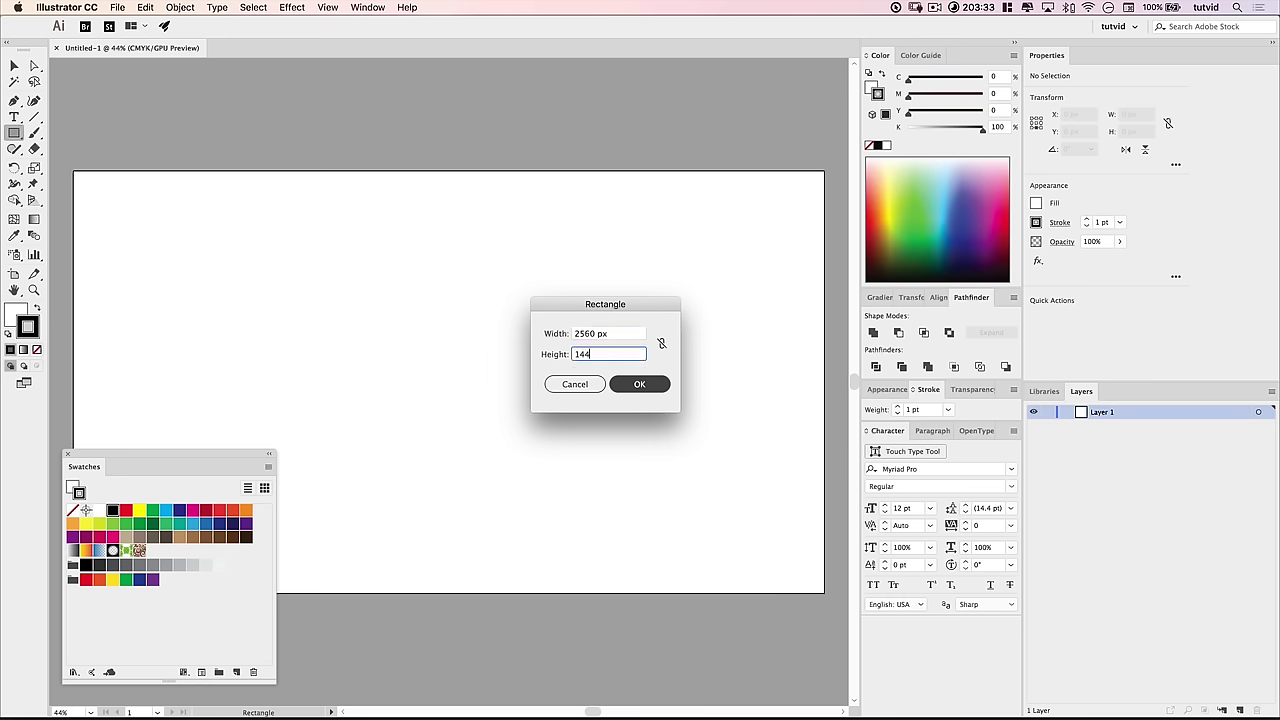
{"action": "key", "text": "Return"}
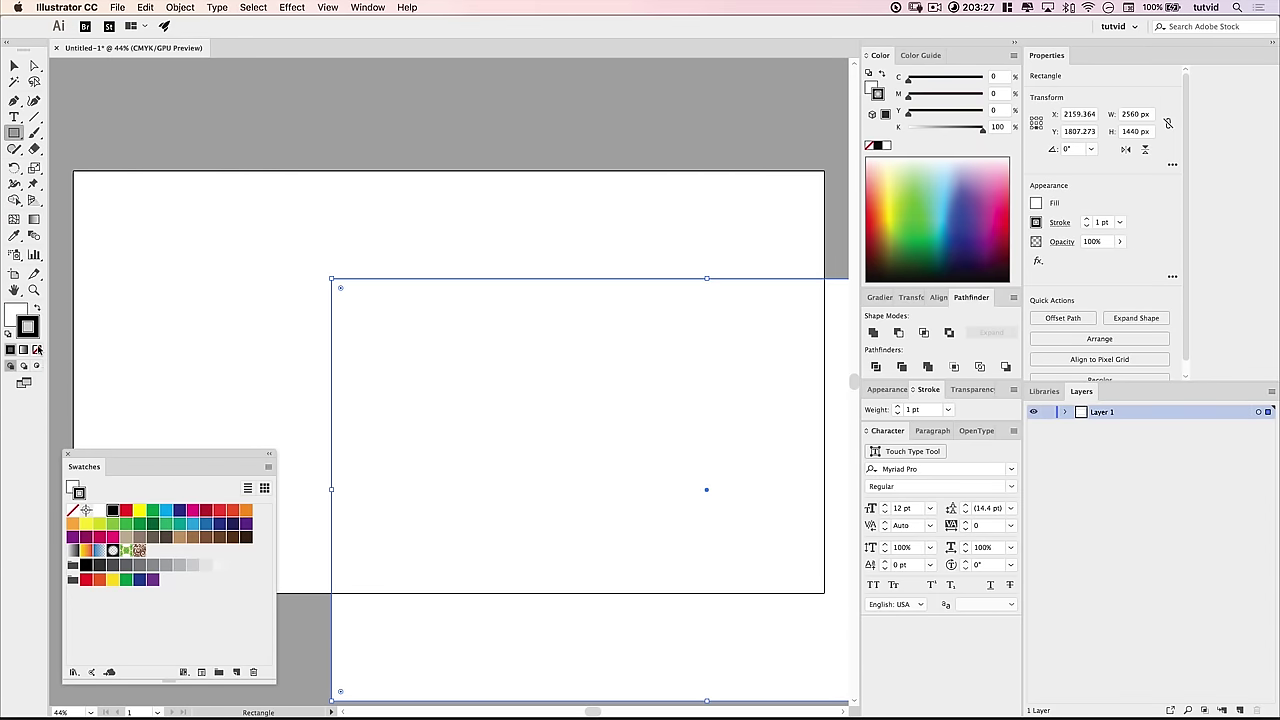
Step: Remove the background rectangle's stroke and fill it with C 100, M 80, Y 0, K 80
{"action": "left_click", "coordinate": [37, 349]}
{"action": "left_click", "coordinate": [20, 312]}
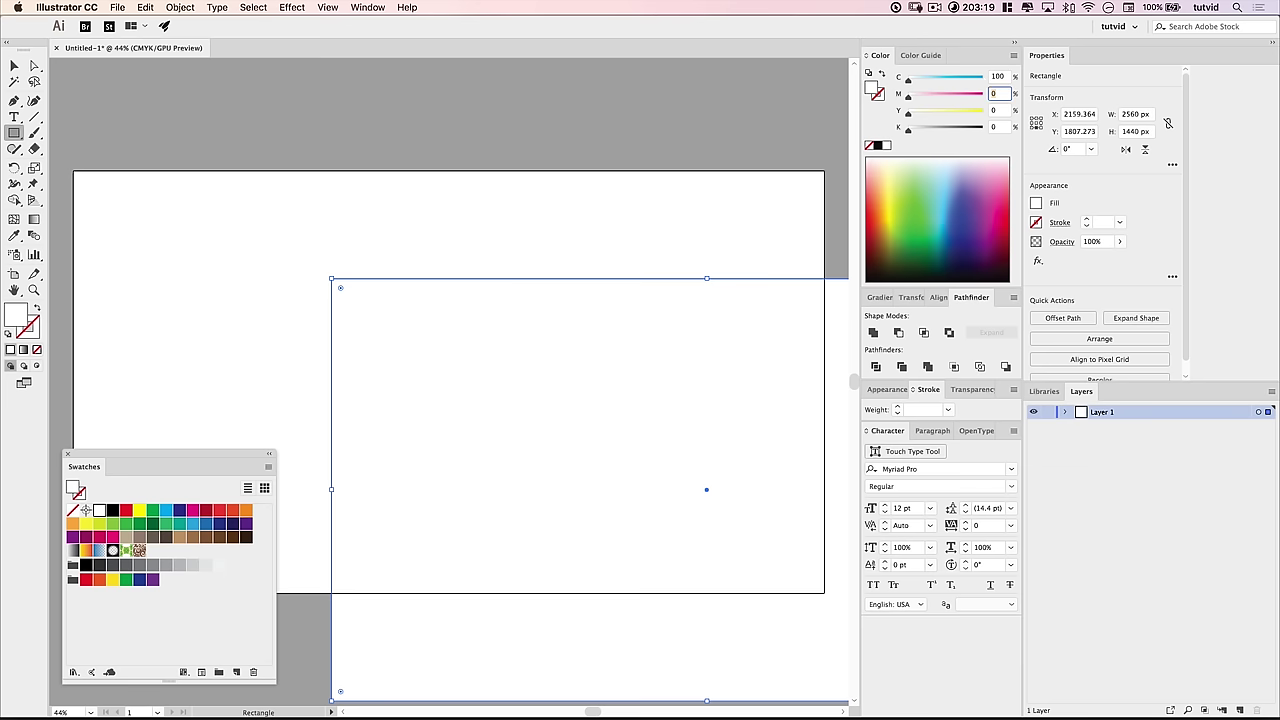
{"action": "key", "text": "Tab"}
{"action": "type", "text": "80"}
{"action": "key", "text": "Tab"}
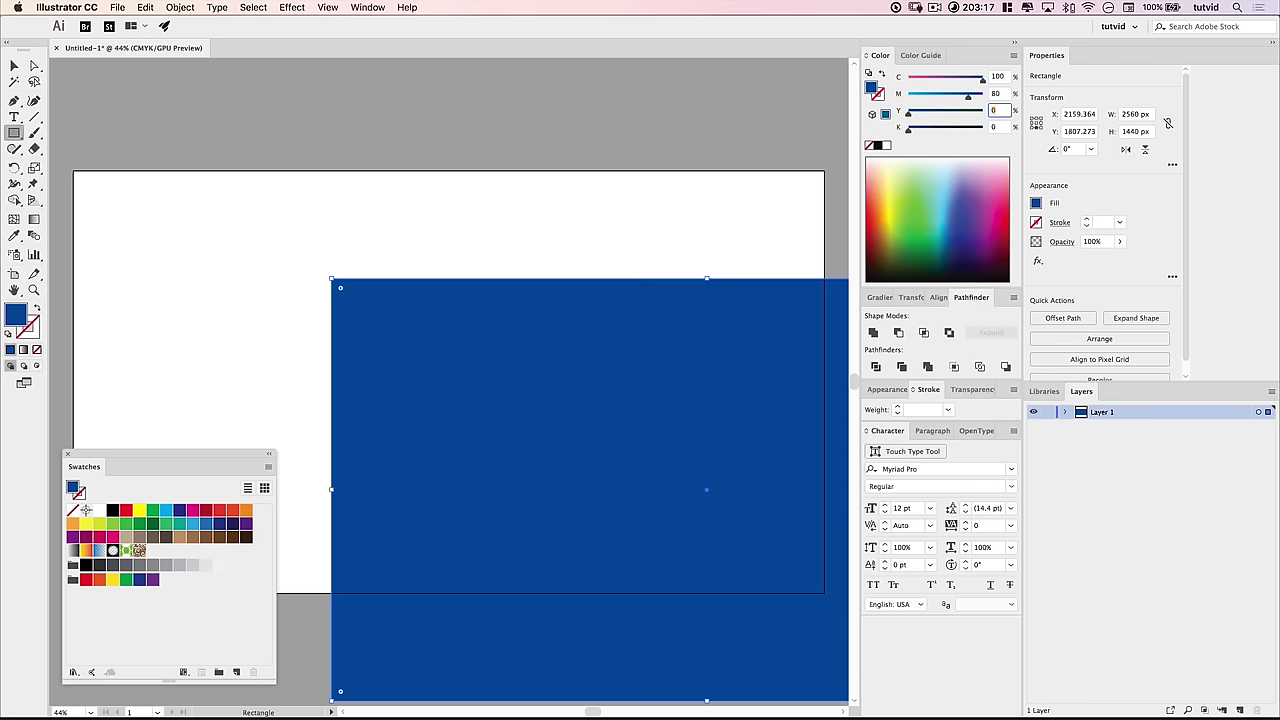
{"action": "key", "text": "Tab"}
{"action": "key", "text": "Tab"}
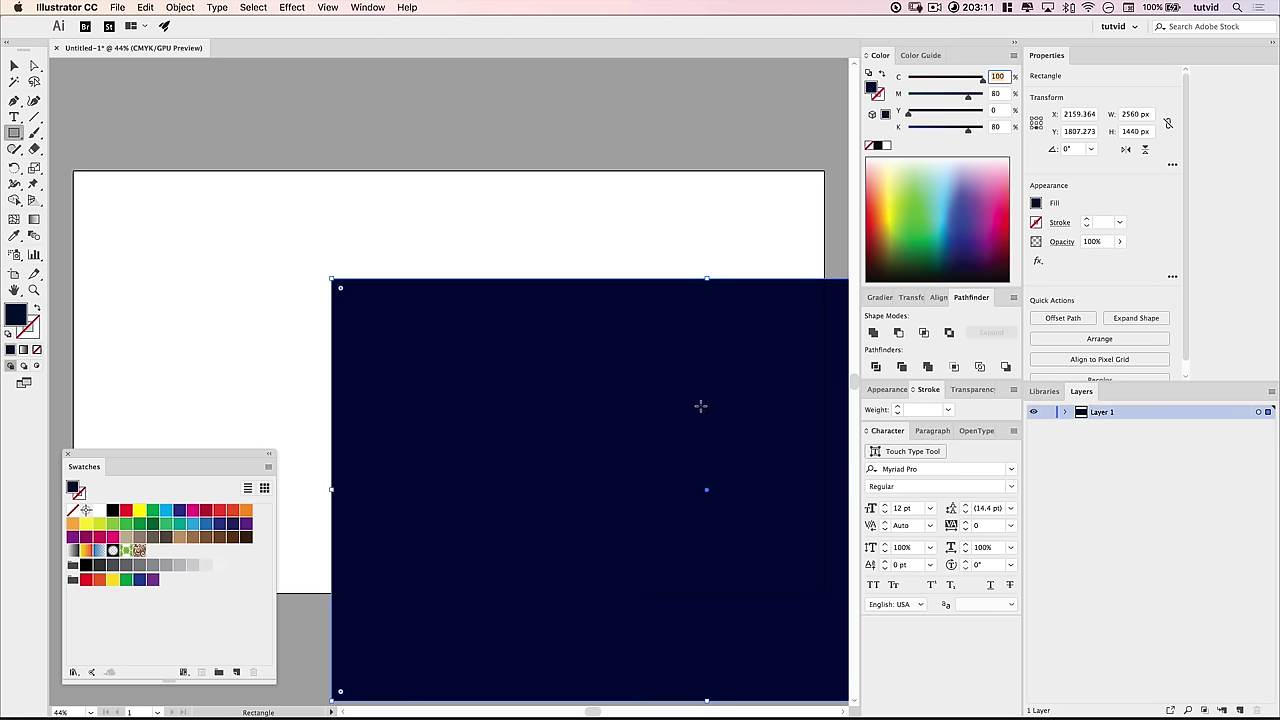
Step: Align the background rectangle to the artboard, centered both horizontally and vertically
{"action": "key", "text": "v"}
{"action": "left_click_drag", "start_coordinate": [605, 390], "coordinate": [470, 344]}
{"action": "left_click", "coordinate": [933, 300]}
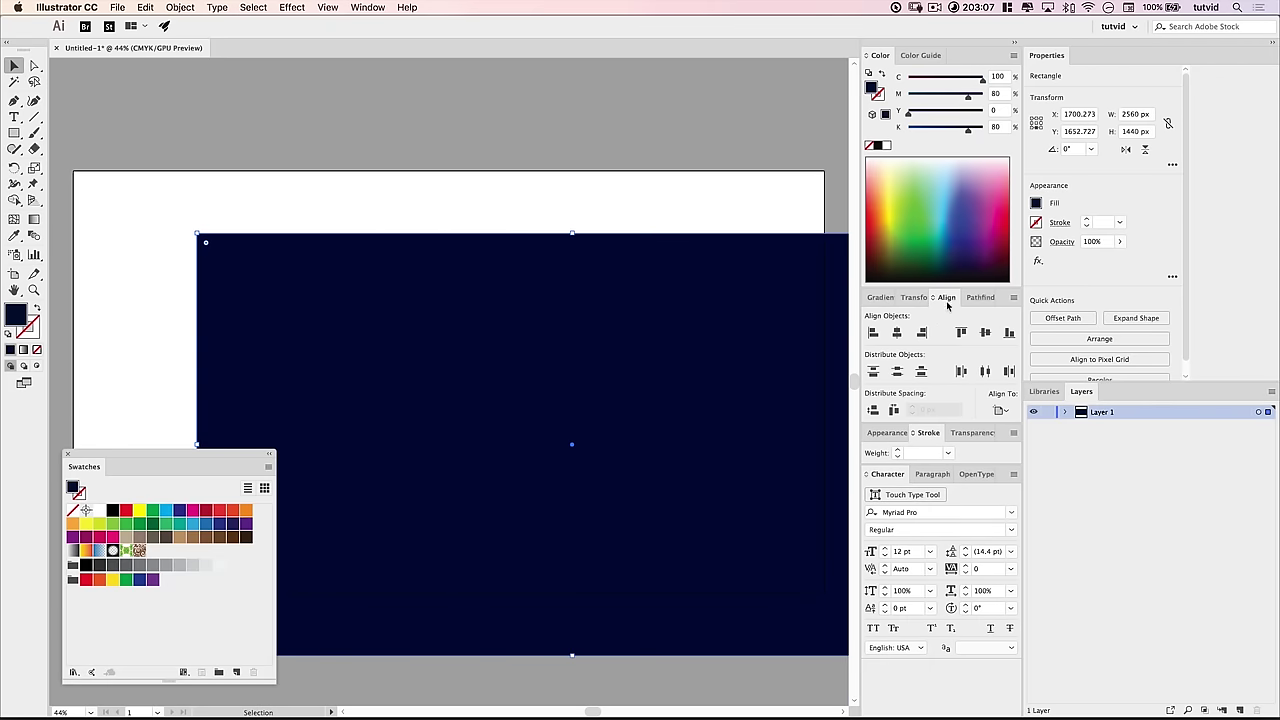
{"action": "left_click", "coordinate": [1000, 410]}
{"action": "left_click", "coordinate": [1030, 456]}
{"action": "left_click", "coordinate": [985, 333]}
{"action": "left_click", "coordinate": [897, 333]}
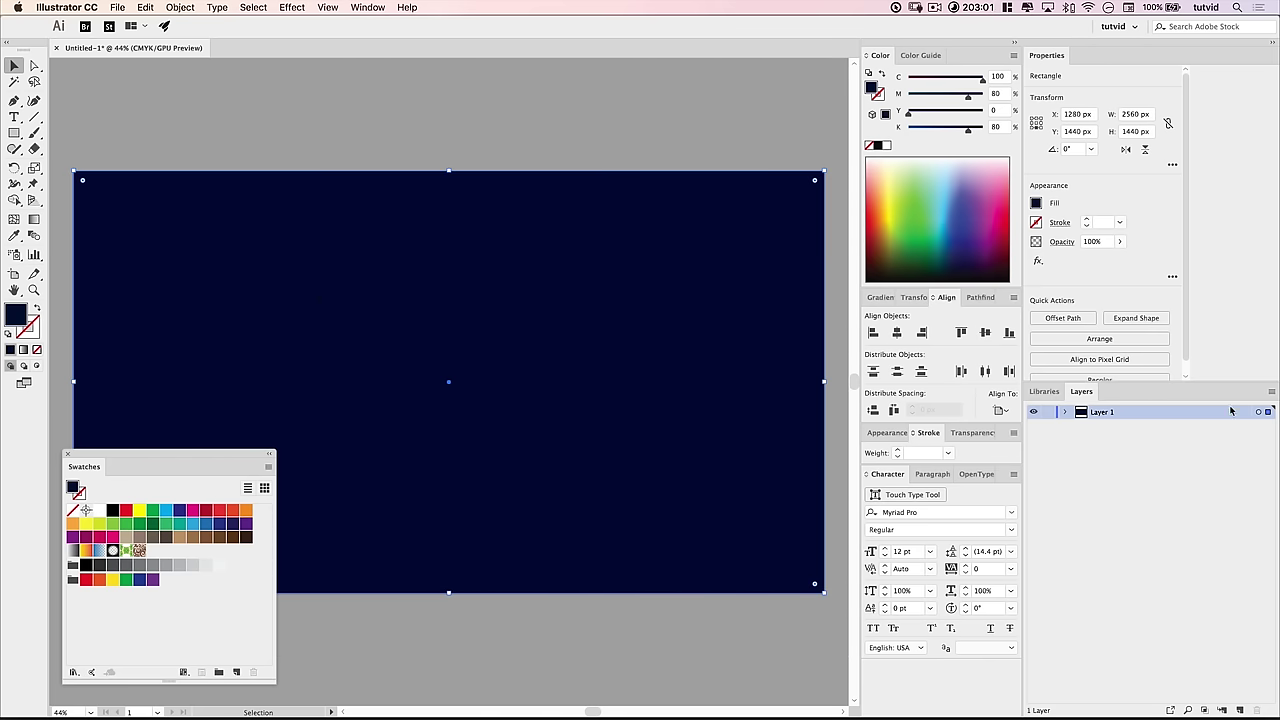
Step: Set the layer list's row size to a custom 70 pixels
{"action": "left_click", "coordinate": [1271, 392]}
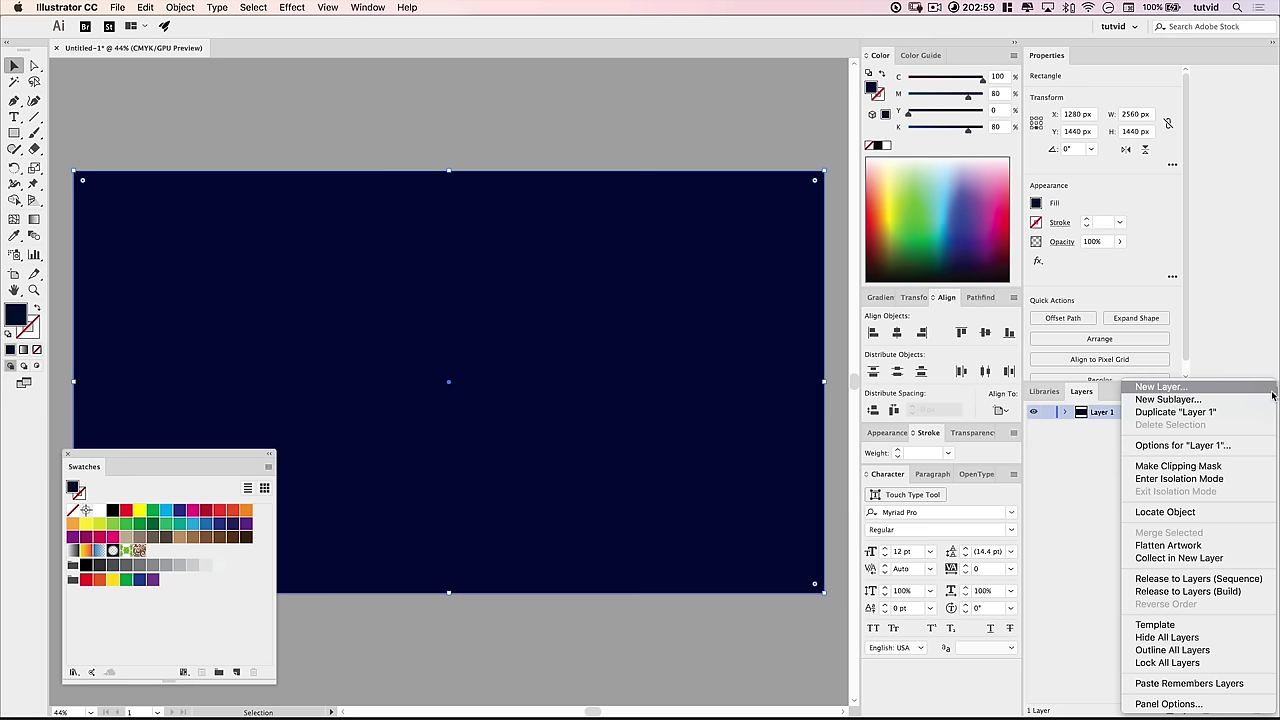
{"action": "left_click", "coordinate": [1170, 704]}
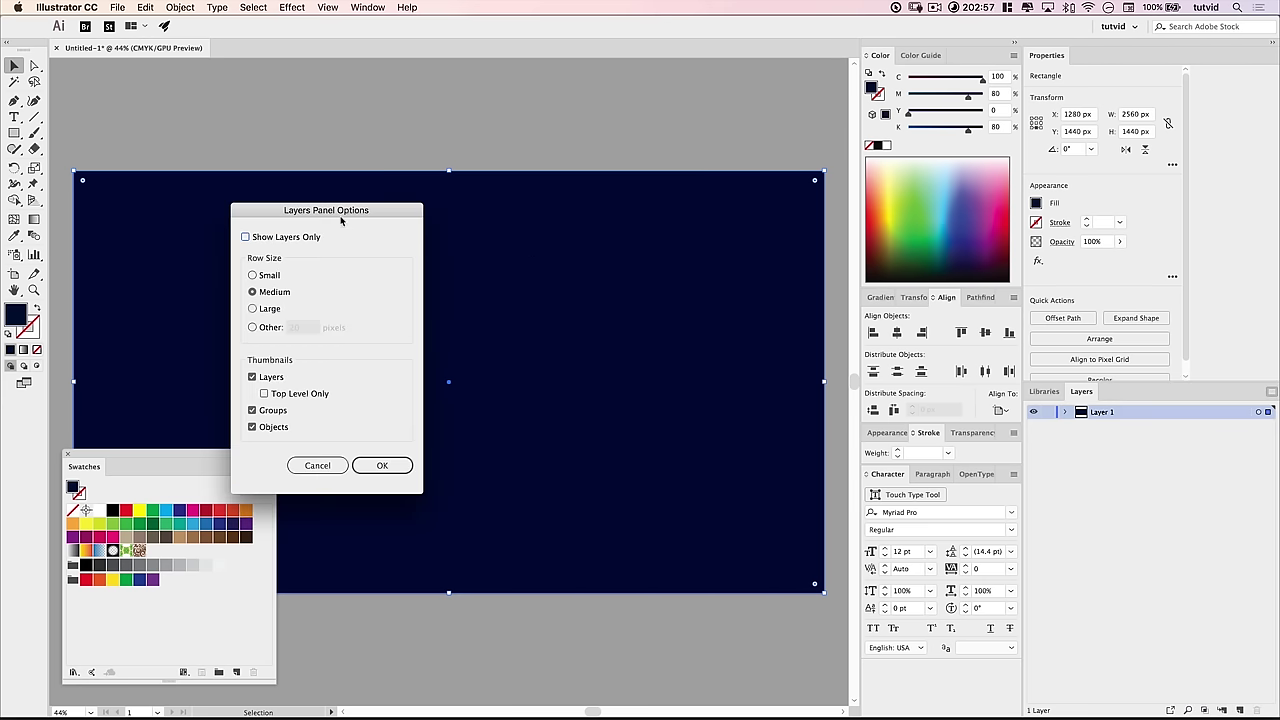
{"action": "left_click_drag", "start_coordinate": [341, 221], "coordinate": [551, 221]}
{"action": "left_click", "coordinate": [463, 327]}
{"action": "type", "text": "70"}
{"action": "key", "text": "Return"}
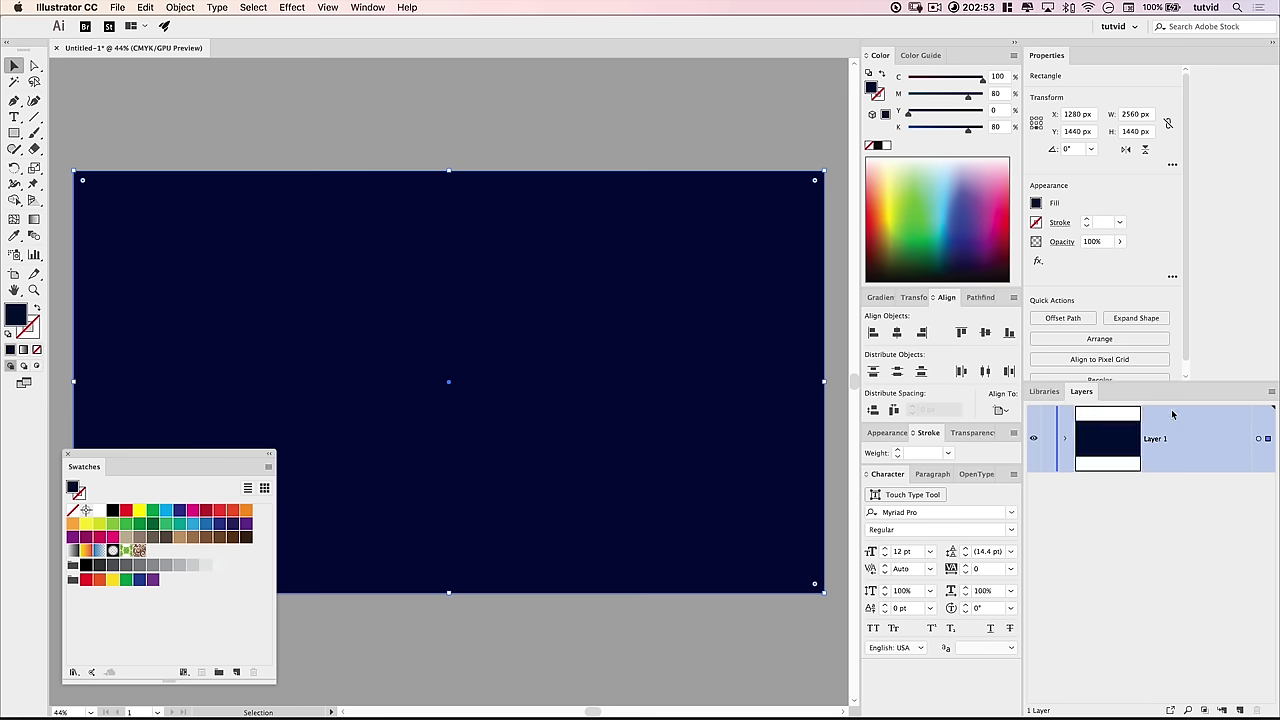
Step: Rename the background rectangle's layer to BG and lock it
{"action": "double_click", "coordinate": [1155, 439]}
{"action": "type", "text": "BG"}
{"action": "key", "text": "Return"}
{"action": "left_click", "coordinate": [1048, 440]}
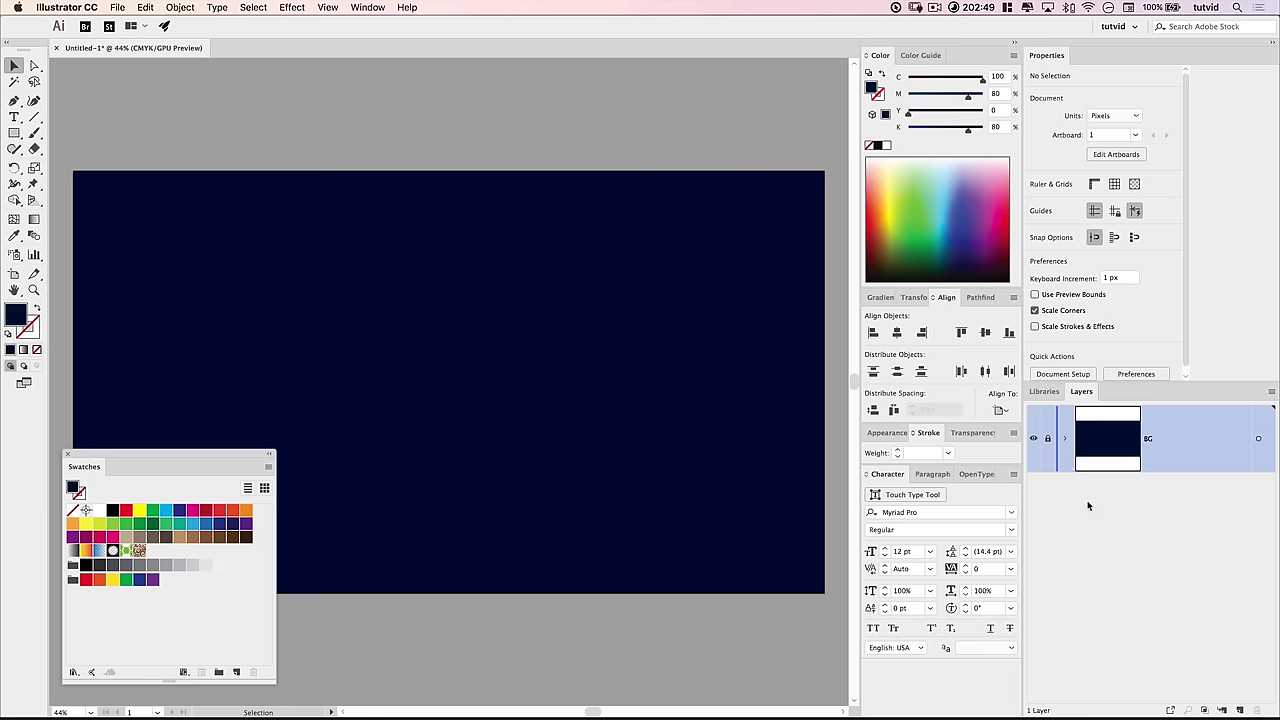
Step: Add a new layer above BG and draw a 350 x 350 px circle on it
{"action": "left_click", "coordinate": [1239, 709]}
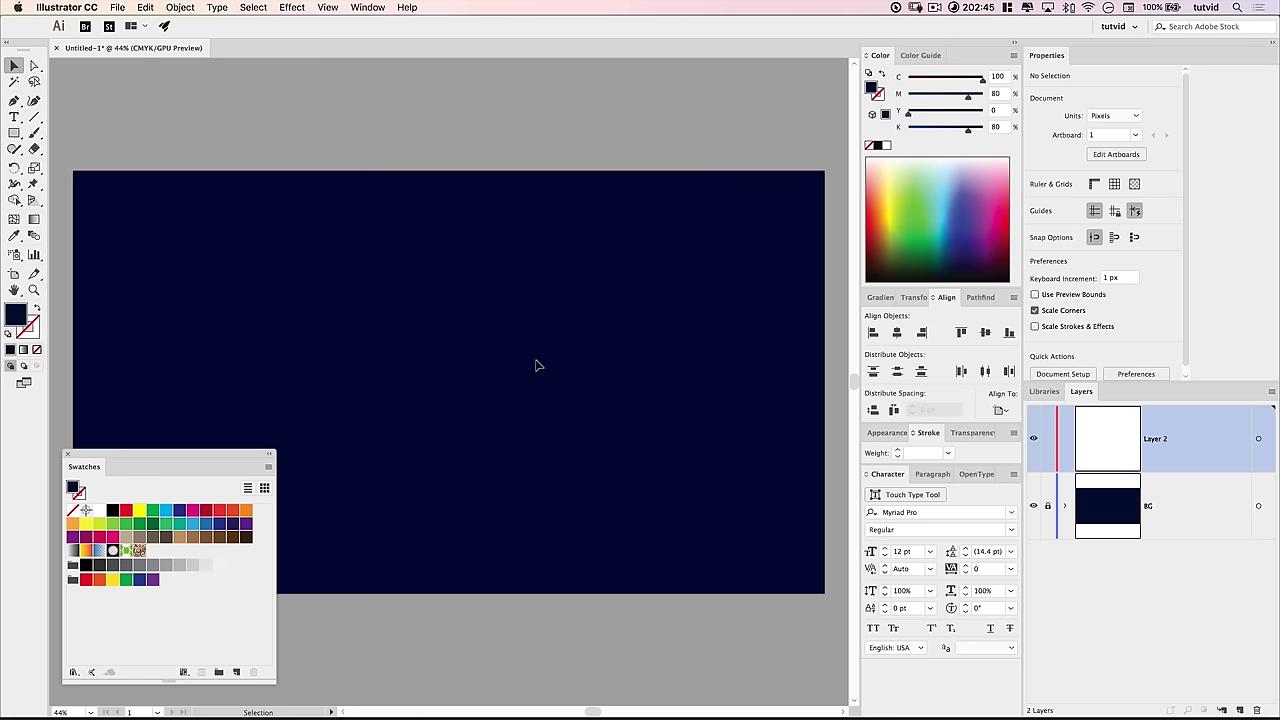
{"action": "left_click_drag", "start_coordinate": [14, 132], "coordinate": [82, 163]}
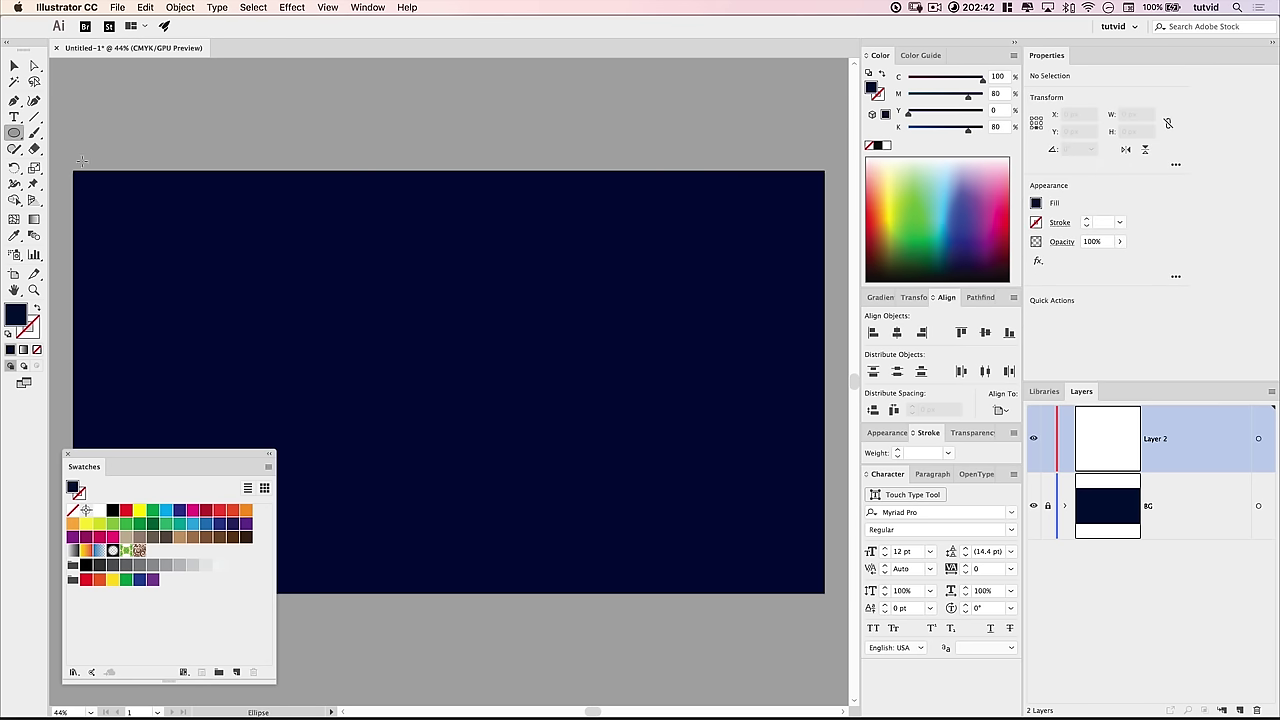
{"action": "left_click", "coordinate": [427, 368]}
{"action": "type", "text": "350"}
{"action": "key", "text": "Tab"}
{"action": "type", "text": "3"}
{"action": "type", "text": "50"}
{"action": "key", "text": "Return"}
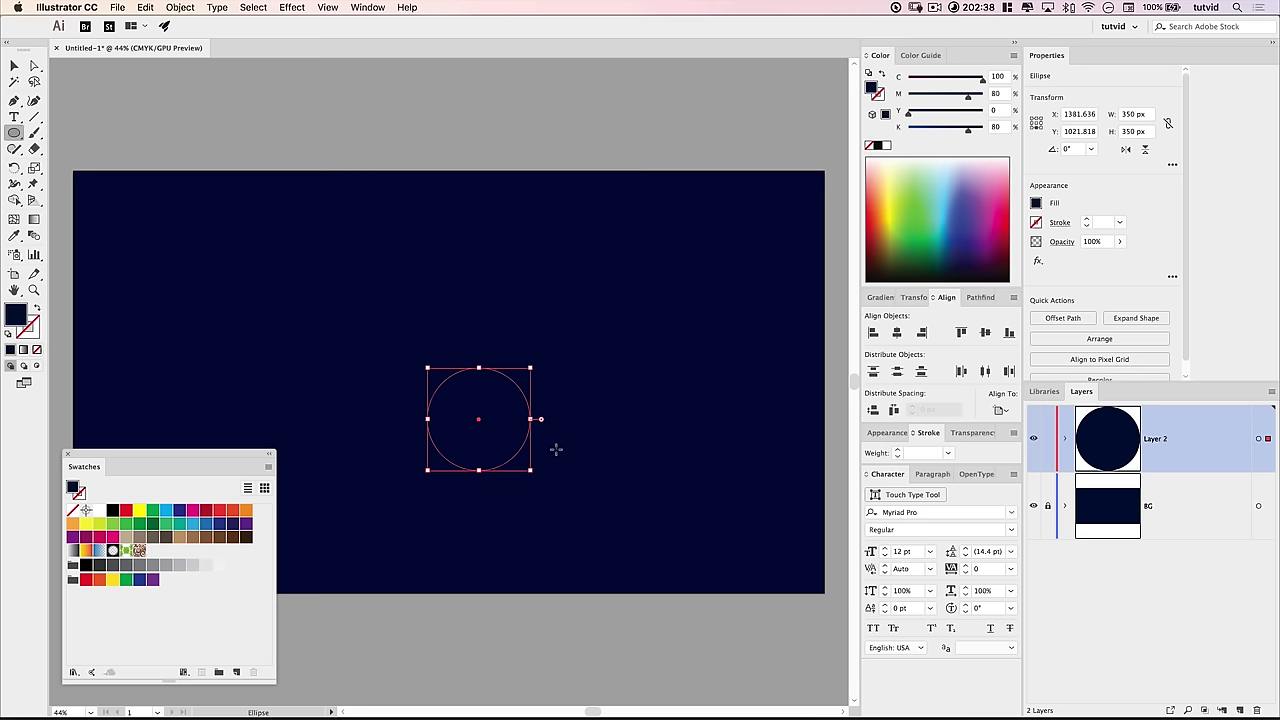
Step: Move the circle up toward the middle of the artboard and fill it with white
{"action": "key", "text": "v"}
{"action": "left_click_drag", "start_coordinate": [501, 441], "coordinate": [483, 397]}
{"action": "left_click_drag", "start_coordinate": [483, 397], "coordinate": [484, 396]}
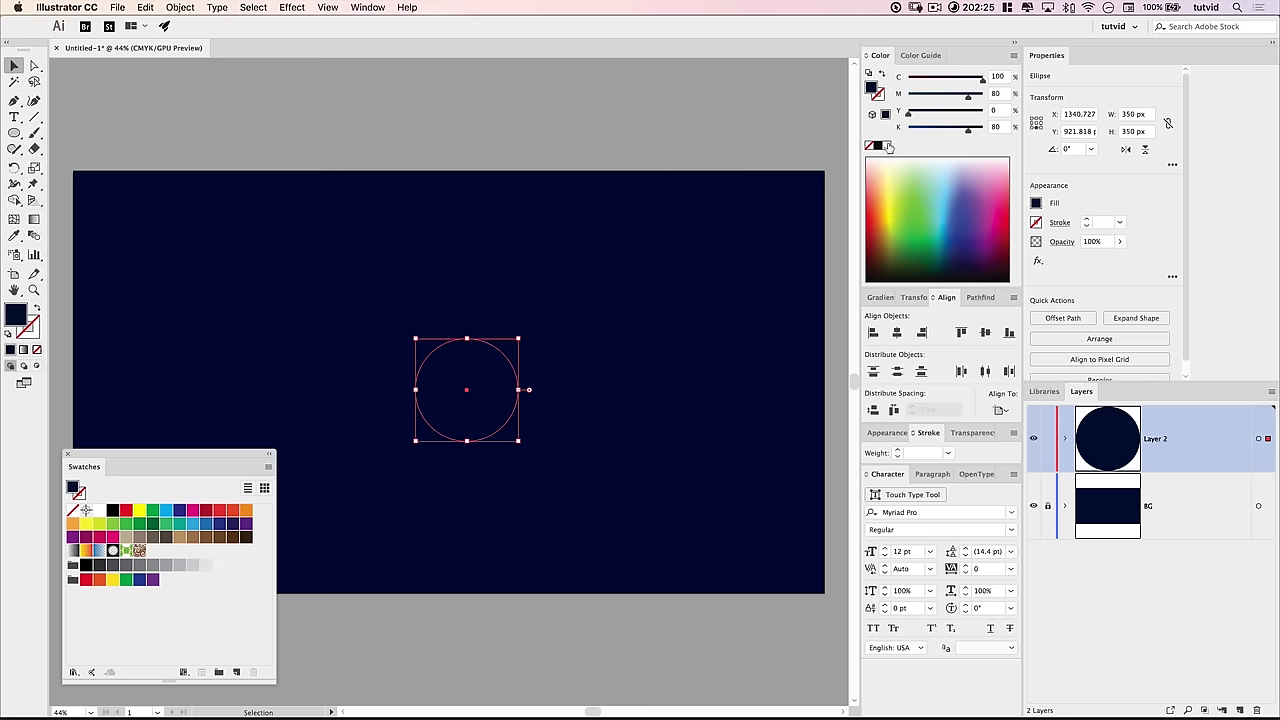
{"action": "left_click", "coordinate": [886, 146]}
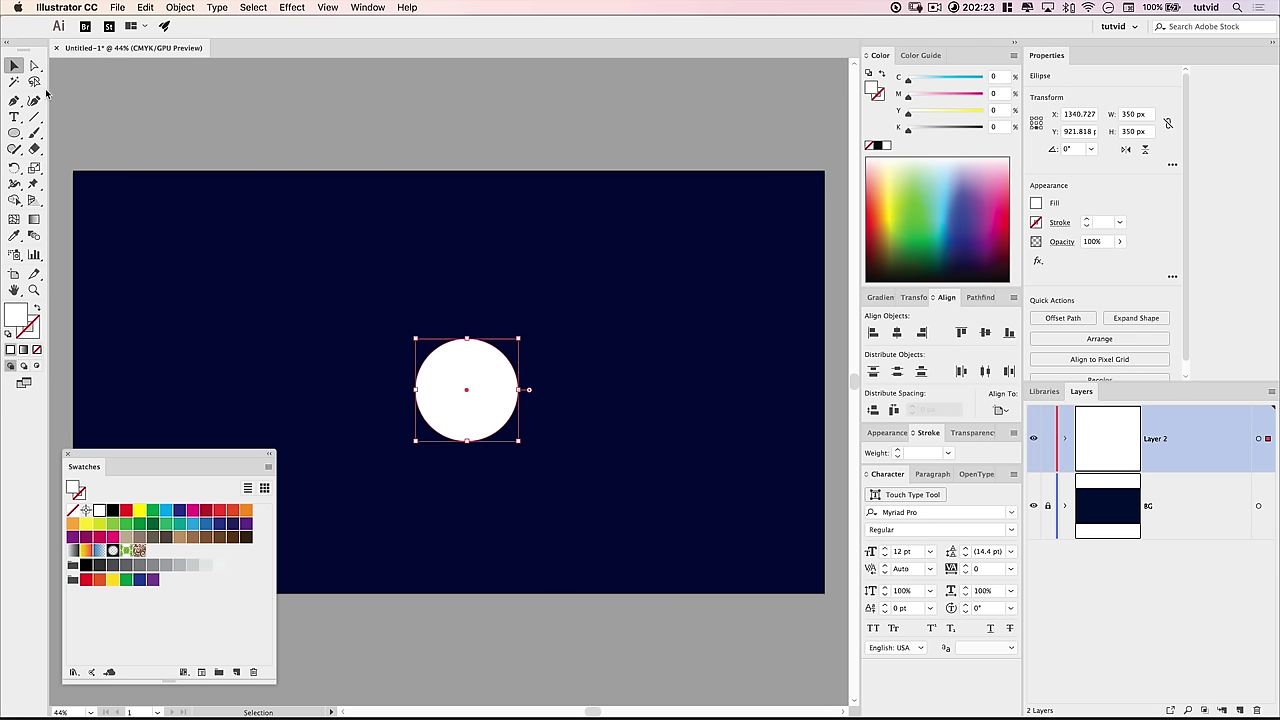
Step: Draw a white 350 x 700 px rectangle and move it clear of the circle to the artboard's upper left area
{"action": "left_click_drag", "start_coordinate": [14, 132], "coordinate": [92, 134]}
{"action": "left_click_drag", "start_coordinate": [92, 134], "coordinate": [92, 134]}
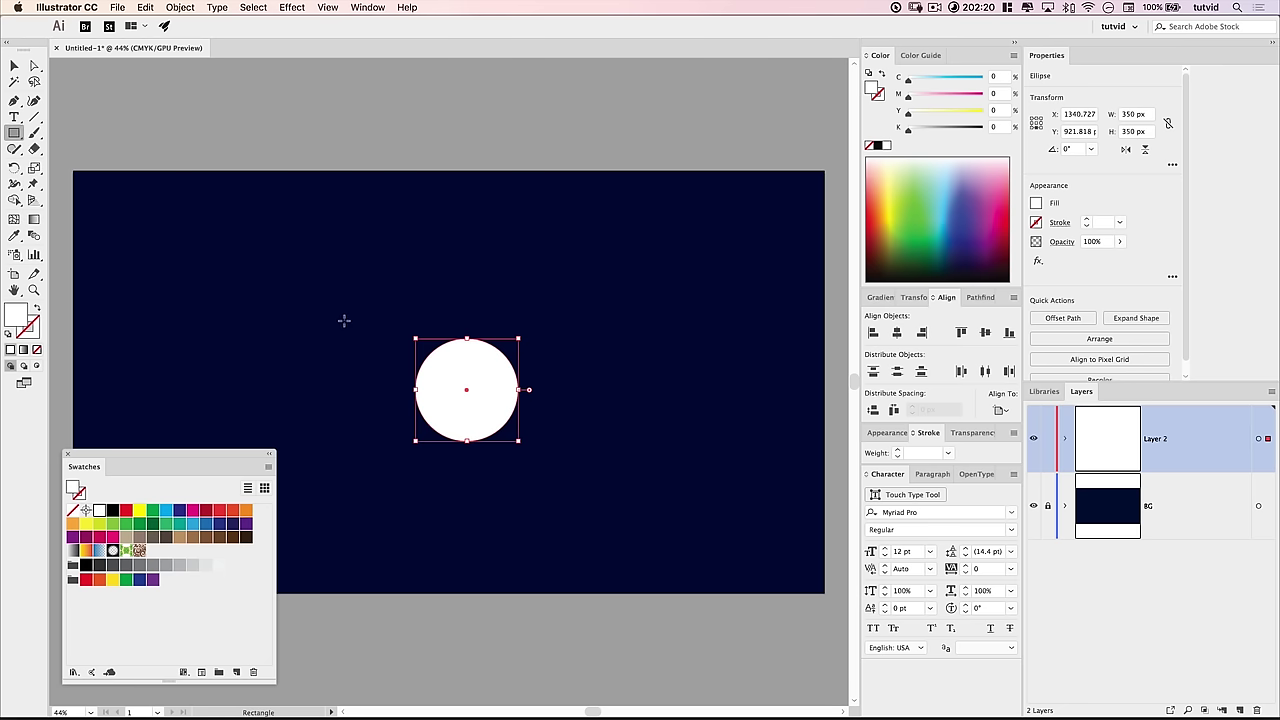
{"action": "left_click", "coordinate": [405, 307]}
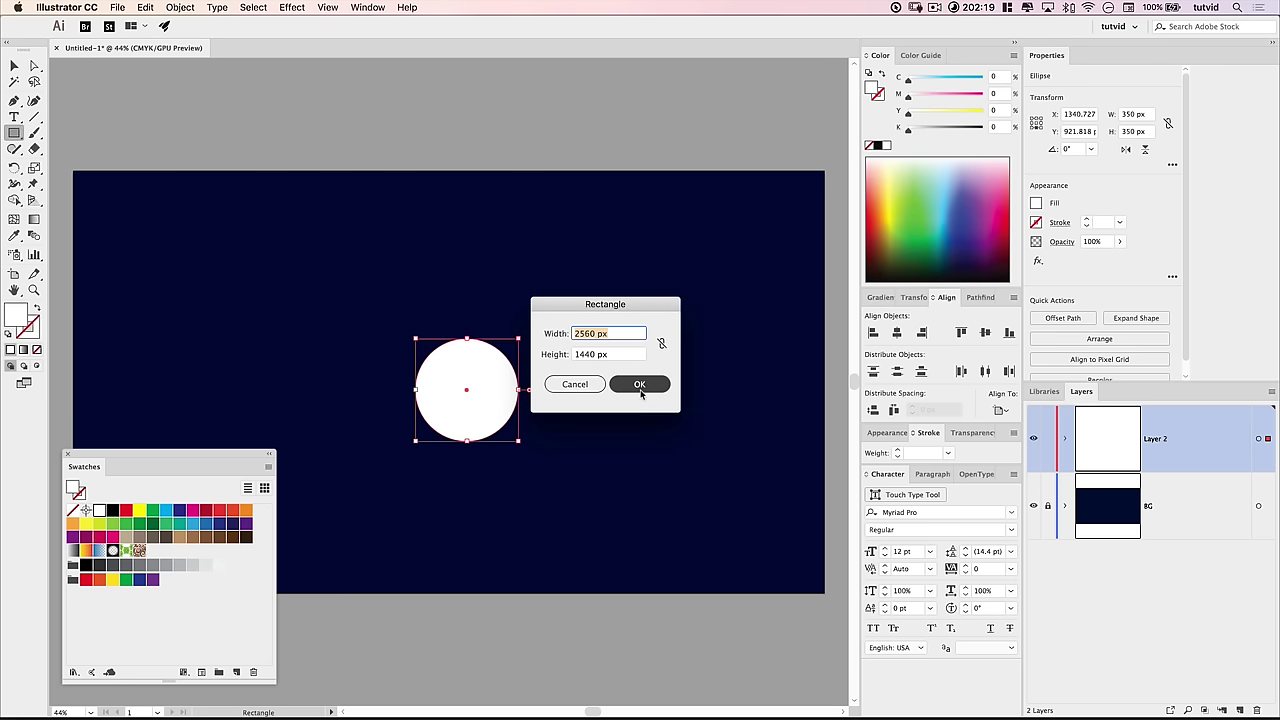
{"action": "type", "text": "350"}
{"action": "key", "text": "Tab"}
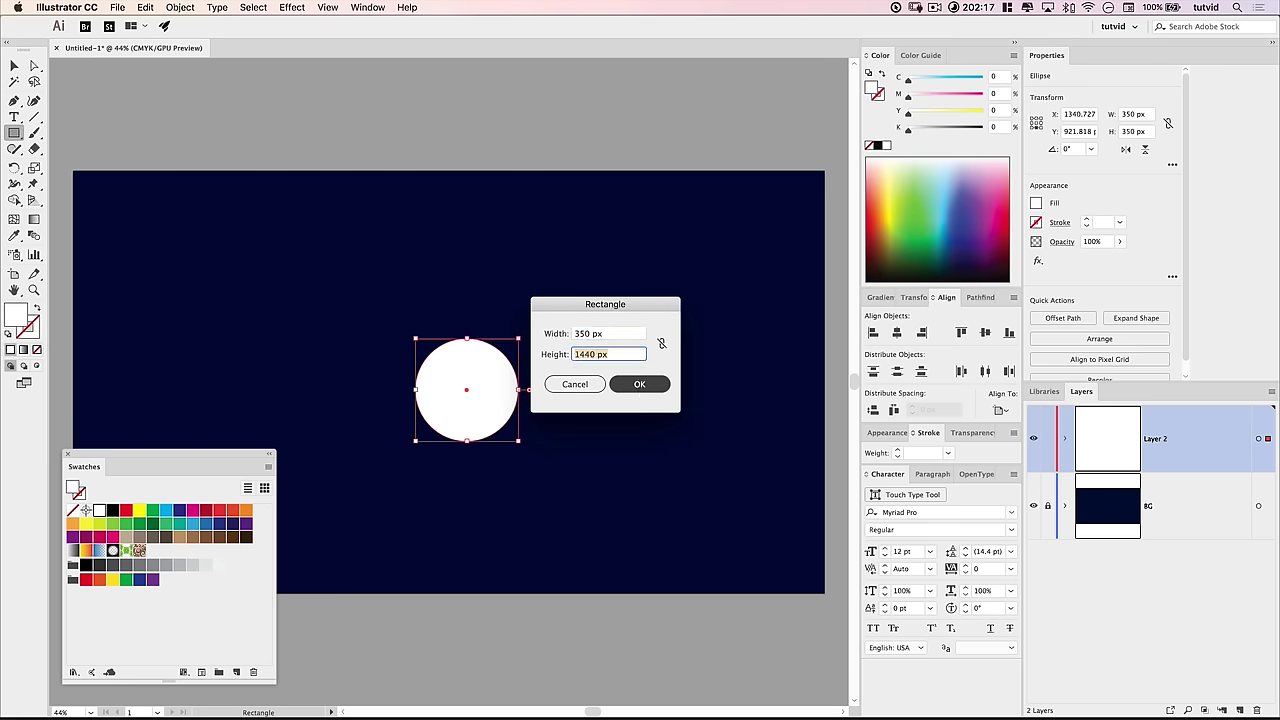
{"action": "type", "text": "70"}
{"action": "key", "text": "Return"}
{"action": "key", "text": "v"}
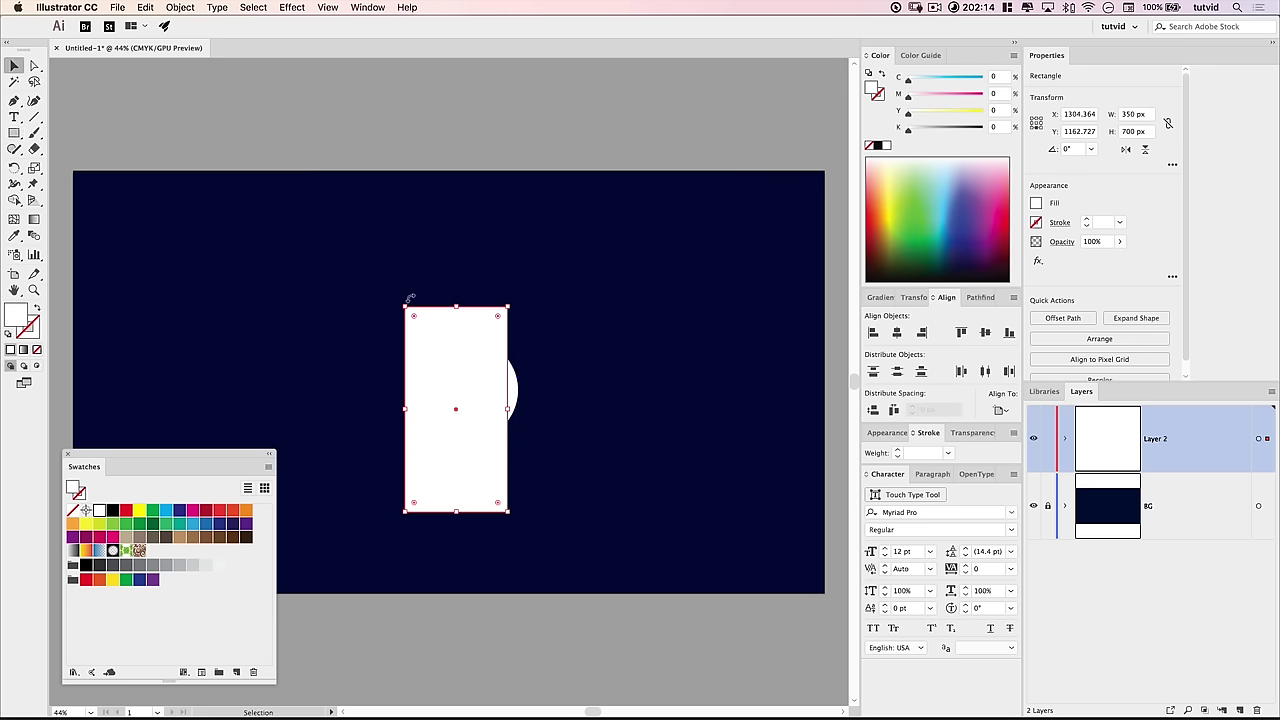
{"action": "key", "text": "super+shift+a"}
{"action": "left_click_drag", "start_coordinate": [425, 312], "coordinate": [192, 201]}
Step: Center the circle and the tall rectangle horizontally and vertically on the artboard
{"action": "left_click", "coordinate": [449, 362]}
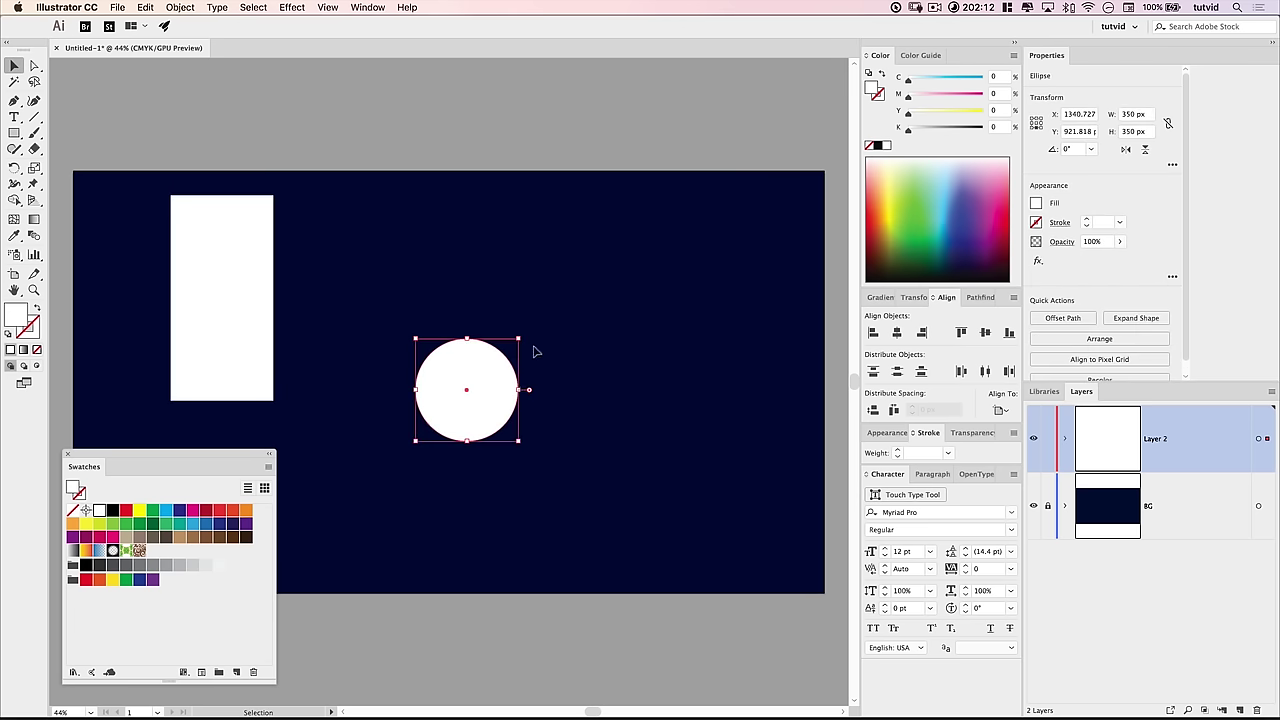
{"action": "left_click", "coordinate": [896, 335]}
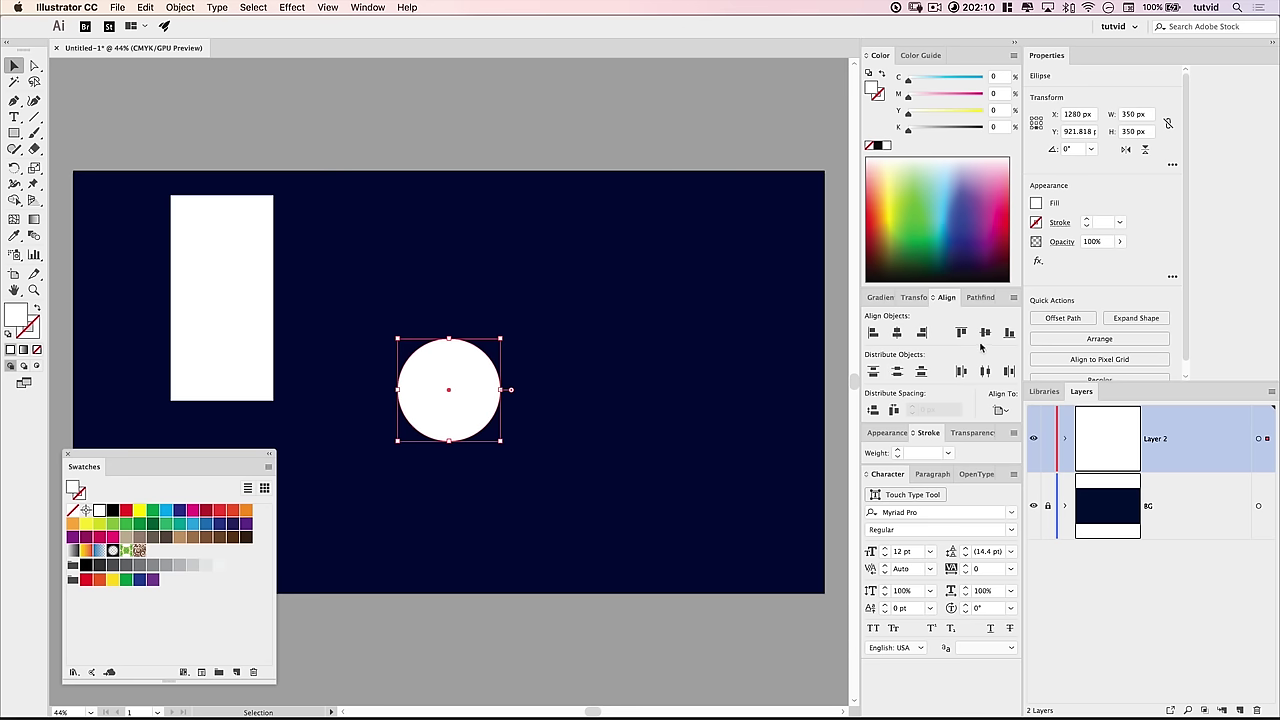
{"action": "left_click", "coordinate": [985, 334]}
{"action": "left_click", "coordinate": [218, 290]}
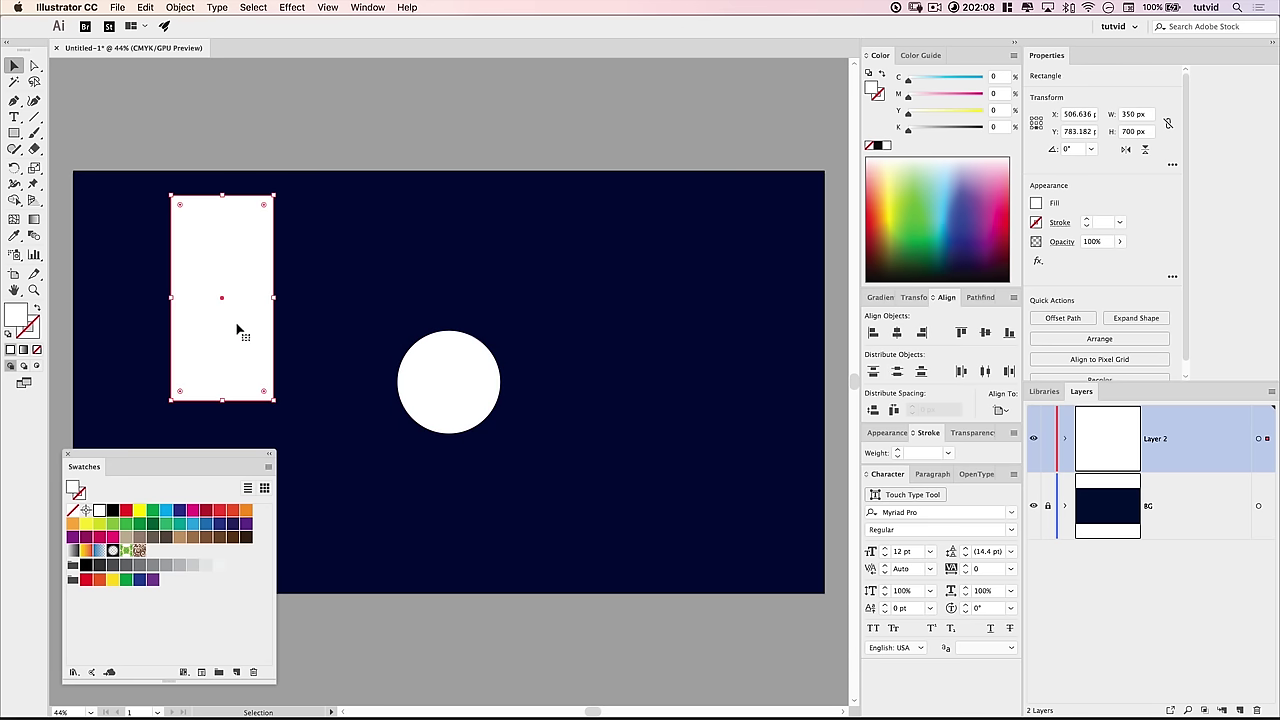
{"action": "left_click", "coordinate": [897, 333]}
{"action": "left_click", "coordinate": [985, 333]}
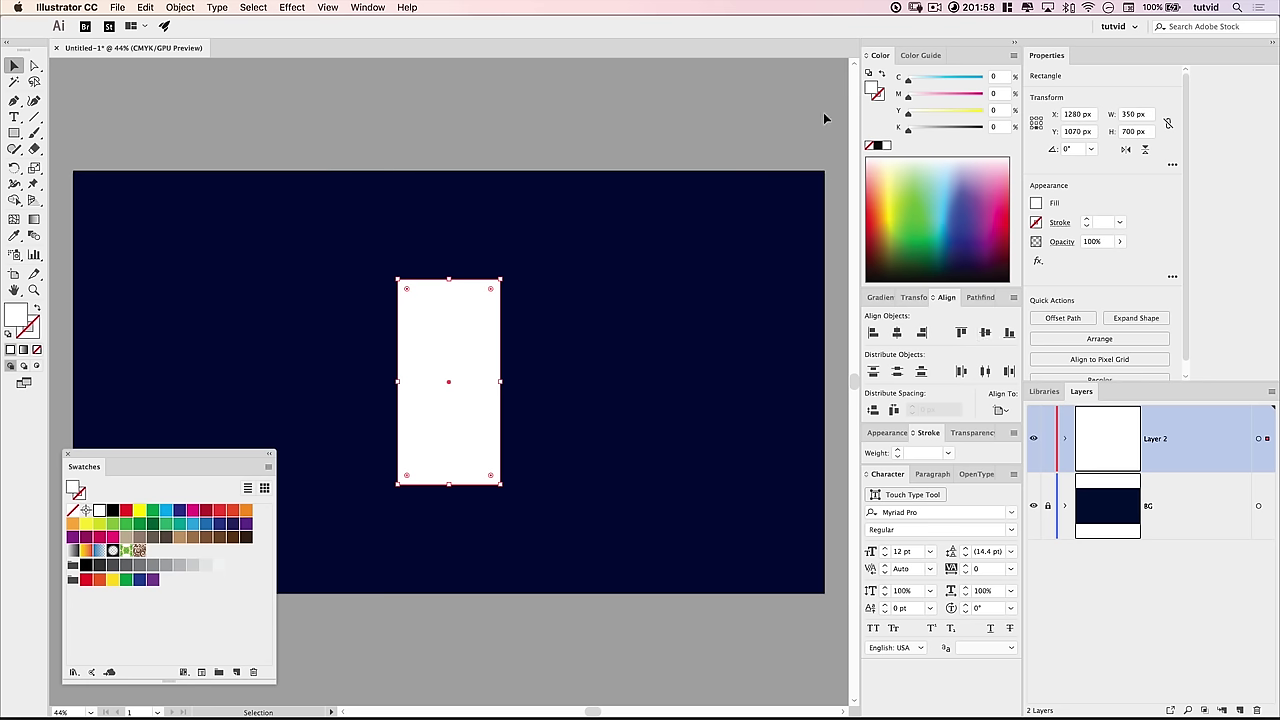
Step: Tint the tall rectangle pink with 69% magenta and stack the ellipse above it within Layer 2
{"action": "left_click_drag", "start_coordinate": [926, 97], "coordinate": [960, 97]}
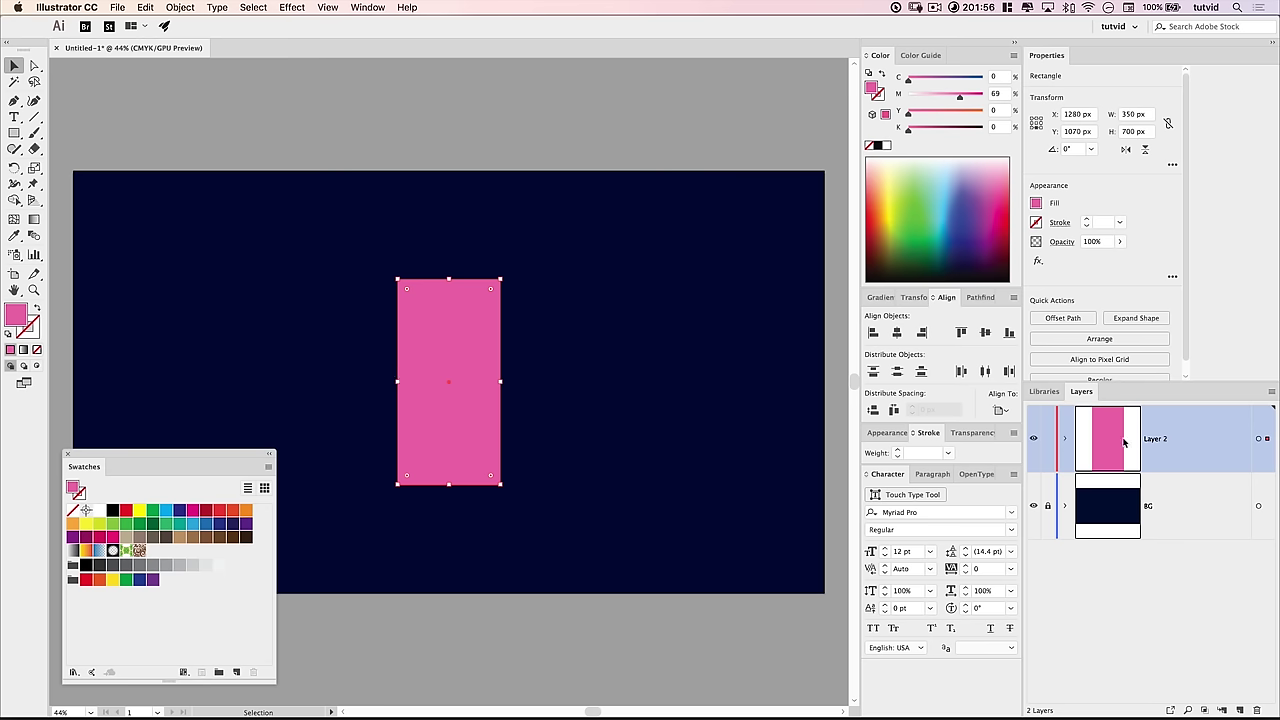
{"action": "left_click", "coordinate": [1066, 439]}
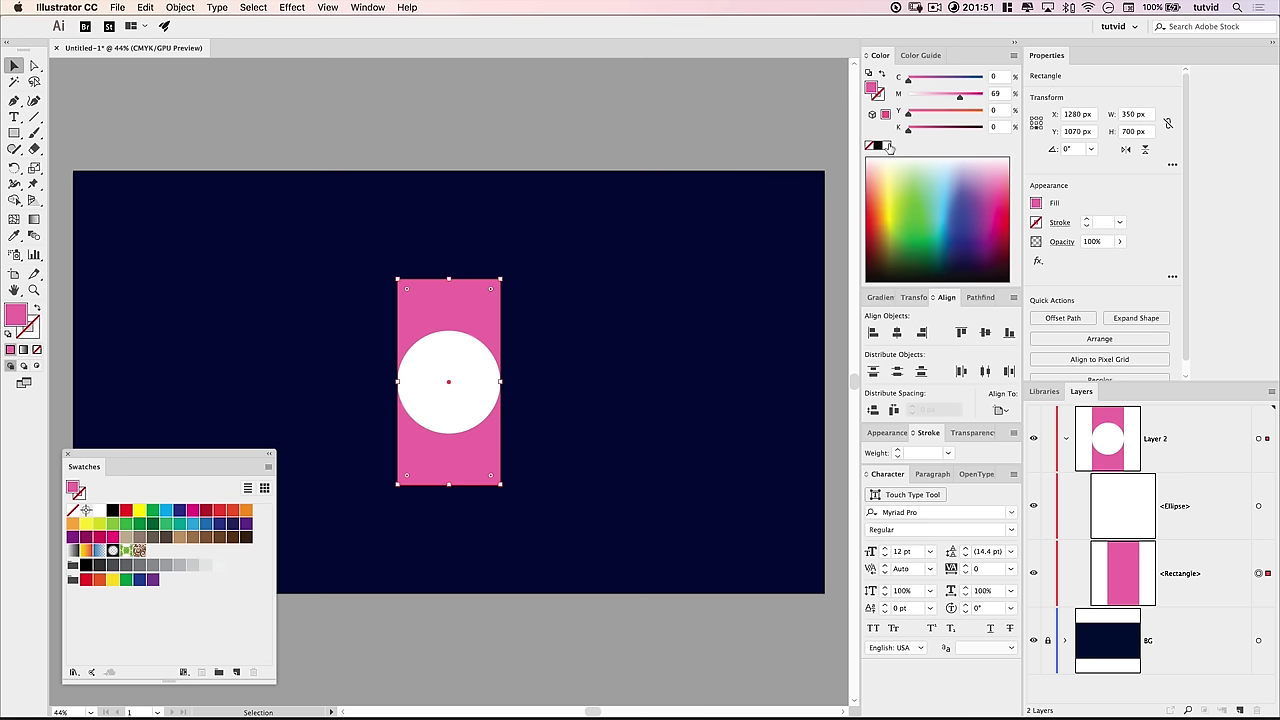
Step: Restore the tall rectangle's white fill, keep its stroke set to none, and leave the fill active
{"action": "left_click", "coordinate": [885, 147]}
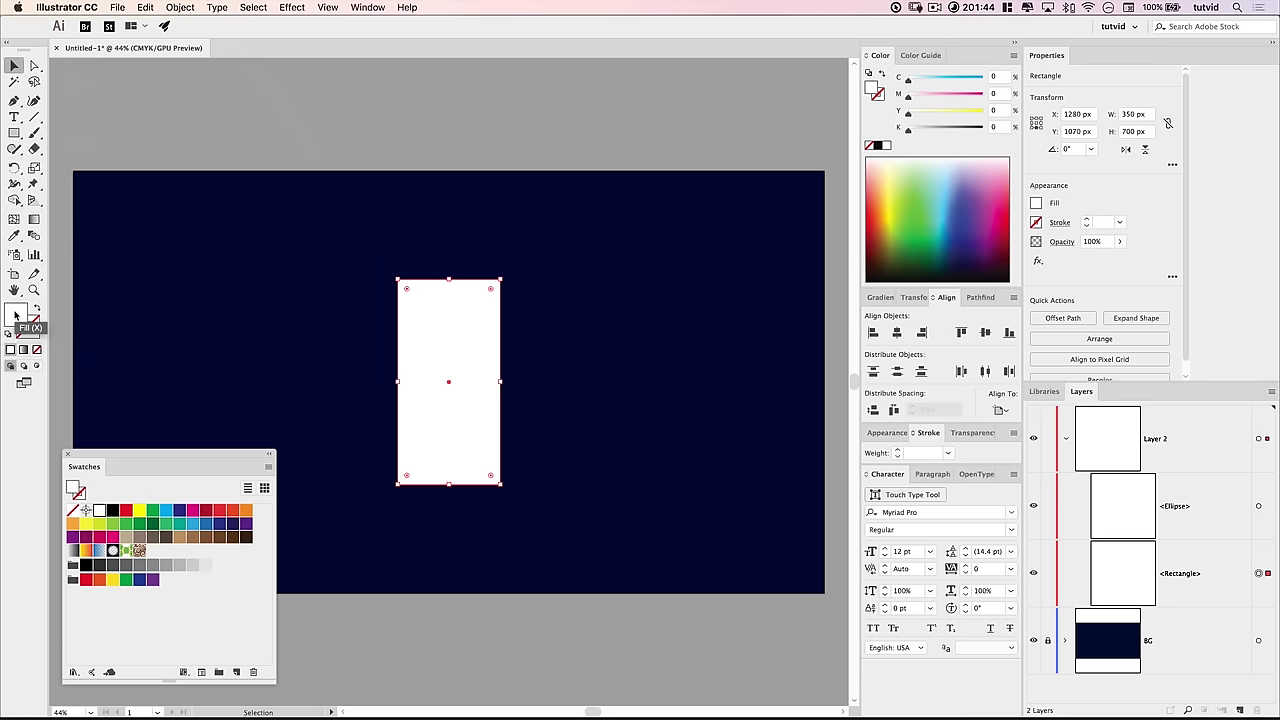
{"action": "left_click", "coordinate": [28, 330]}
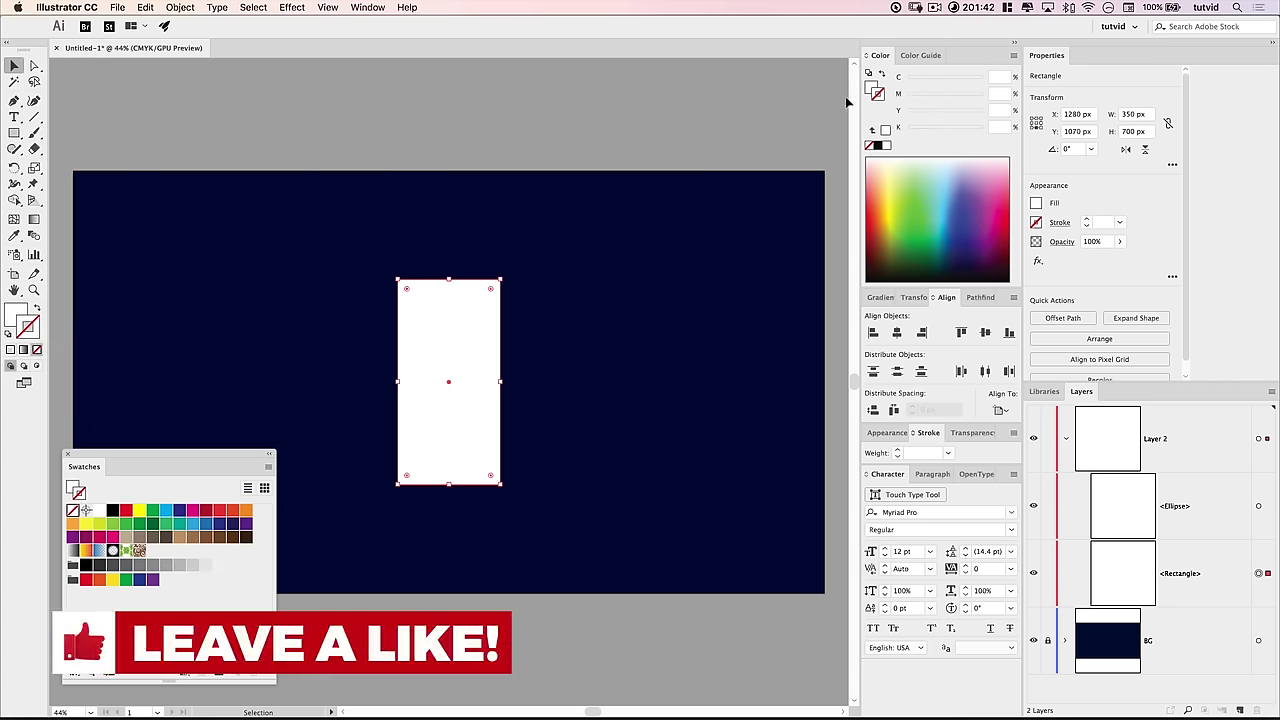
{"action": "left_click", "coordinate": [870, 85]}
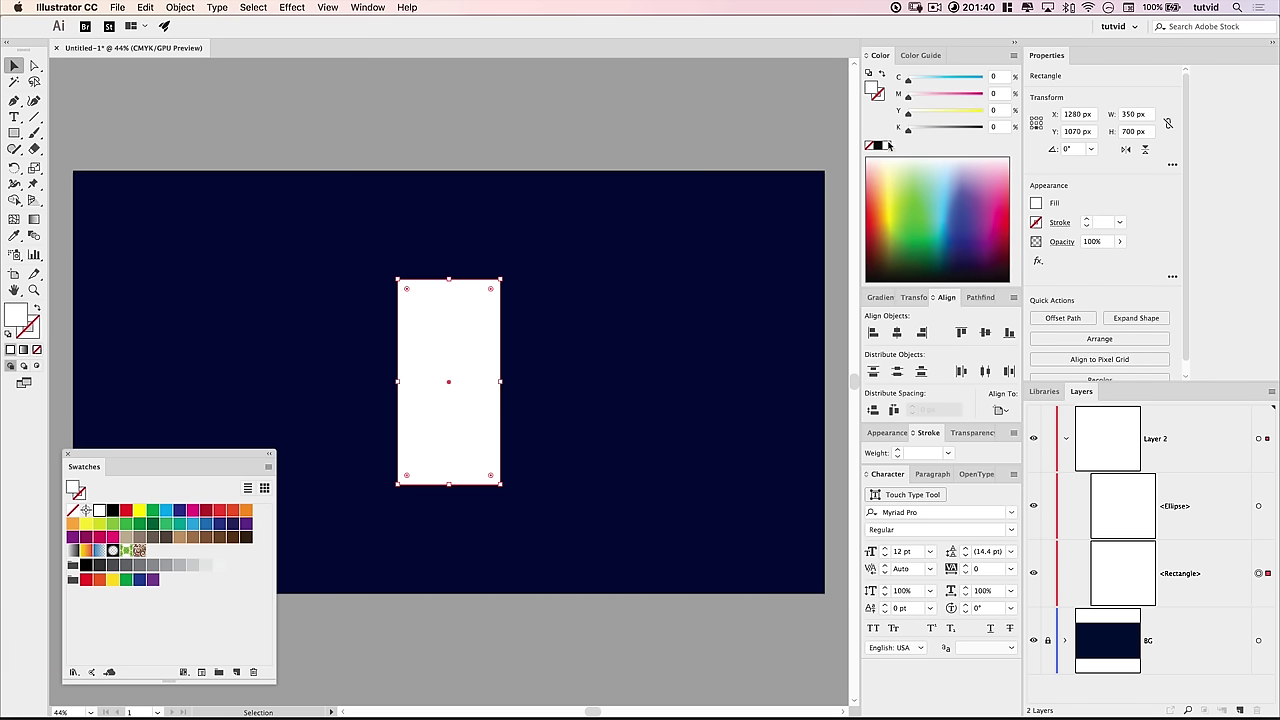
Step: Divide the overlapping circle and tall rectangle with Pathfinder Divide and ungroup the resulting pieces
{"action": "left_click_drag", "start_coordinate": [358, 290], "coordinate": [562, 488]}
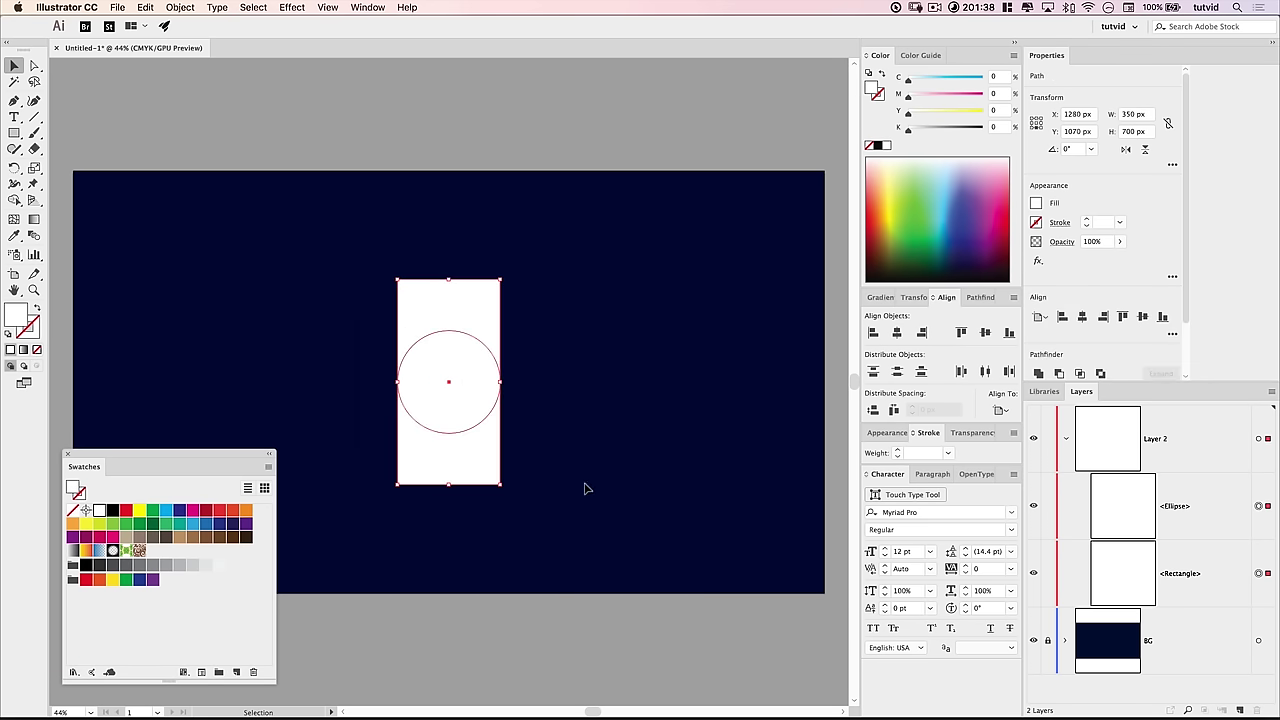
{"action": "left_click", "coordinate": [970, 297]}
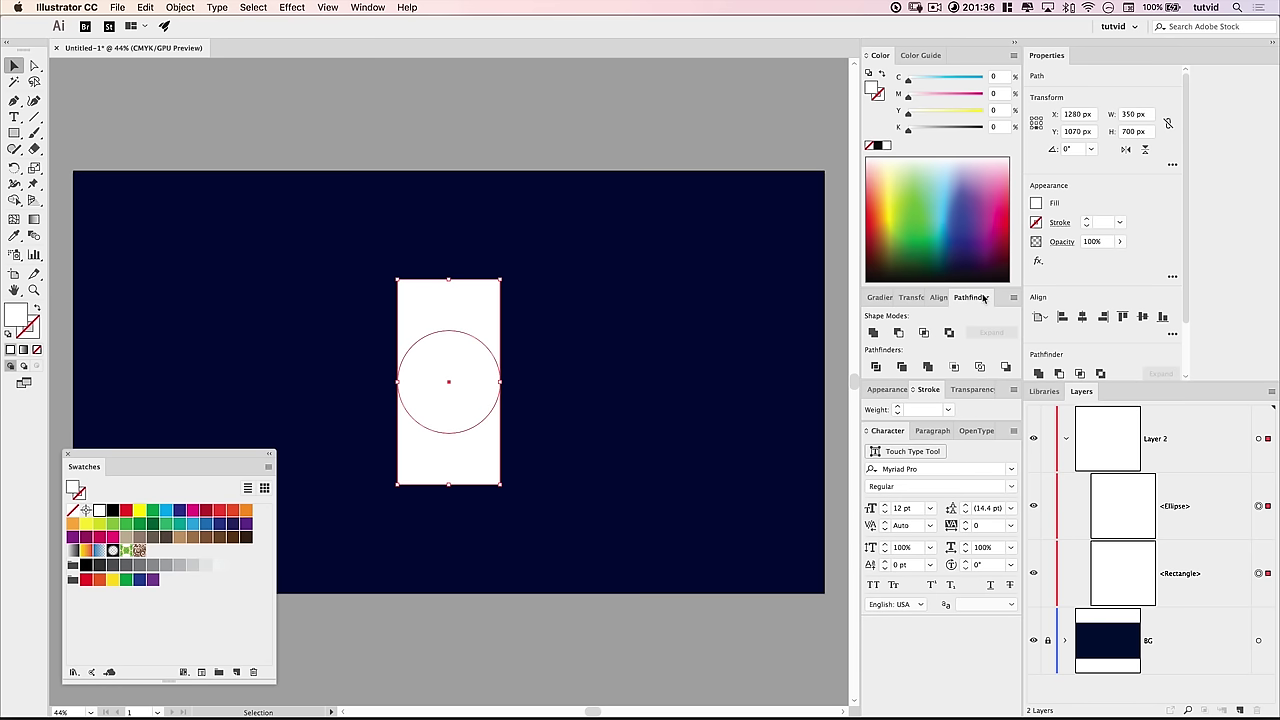
{"action": "left_click", "coordinate": [876, 367]}
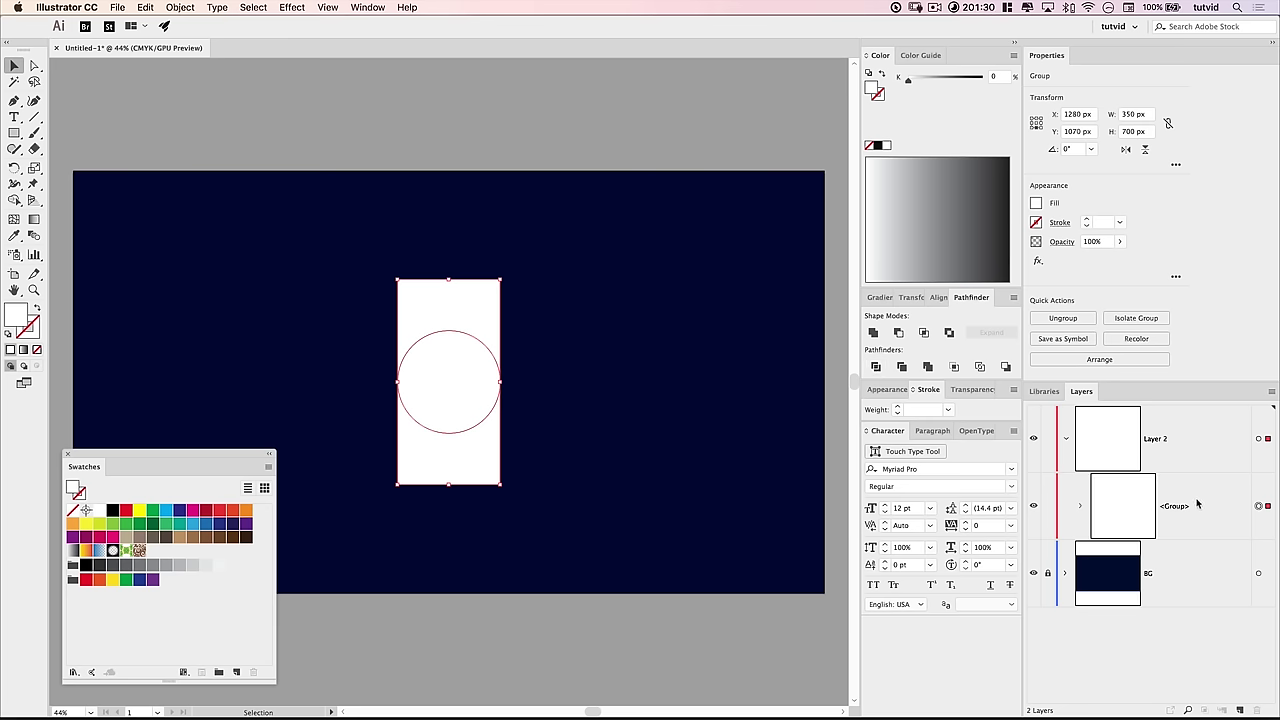
{"action": "left_click", "coordinate": [180, 7]}
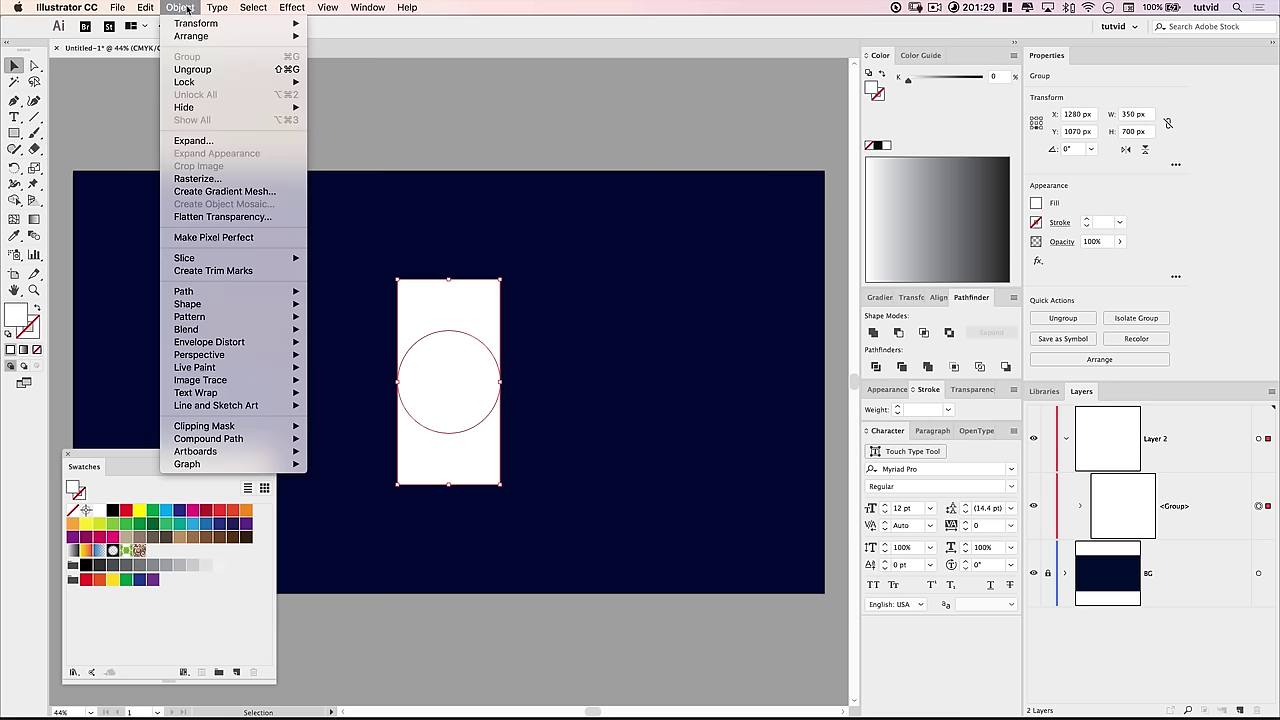
{"action": "left_click", "coordinate": [213, 70]}
Step: Delete the divided piece of the rectangle that surrounds the circle's lower half, leaving a rounded bottom
{"action": "left_click", "coordinate": [586, 334]}
{"action": "left_click", "coordinate": [460, 474]}
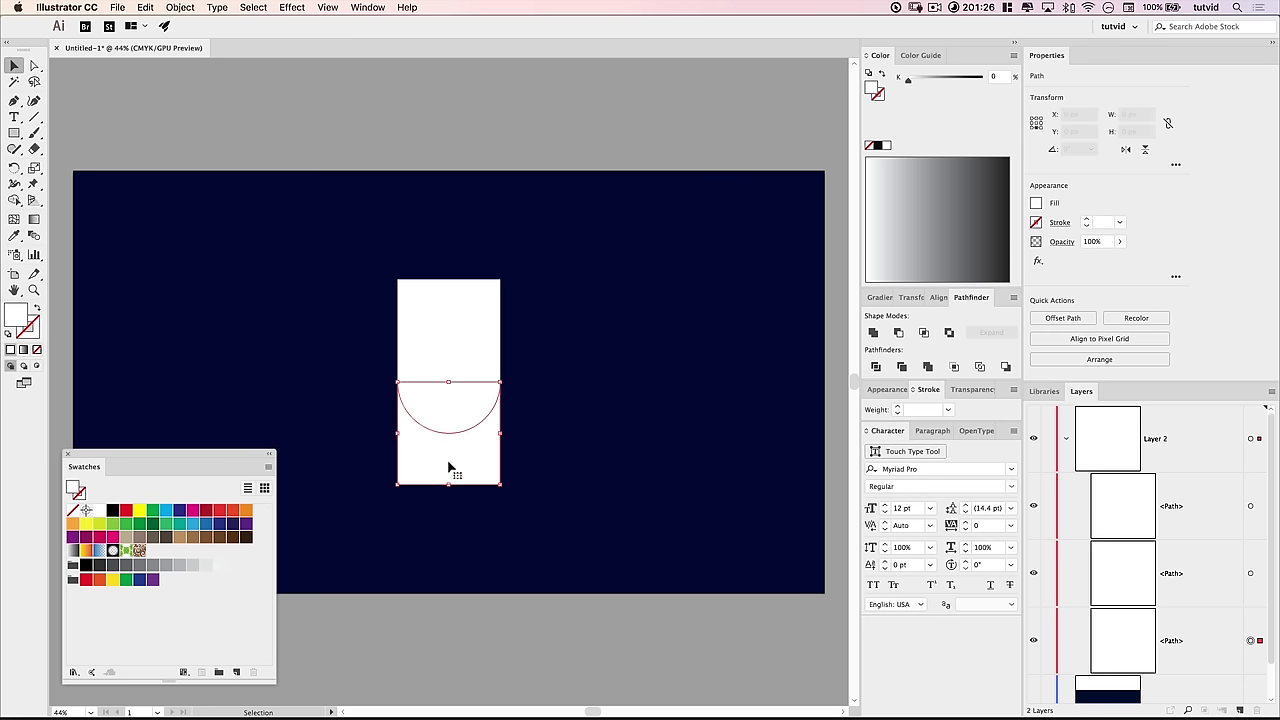
{"action": "key", "text": "Delete"}
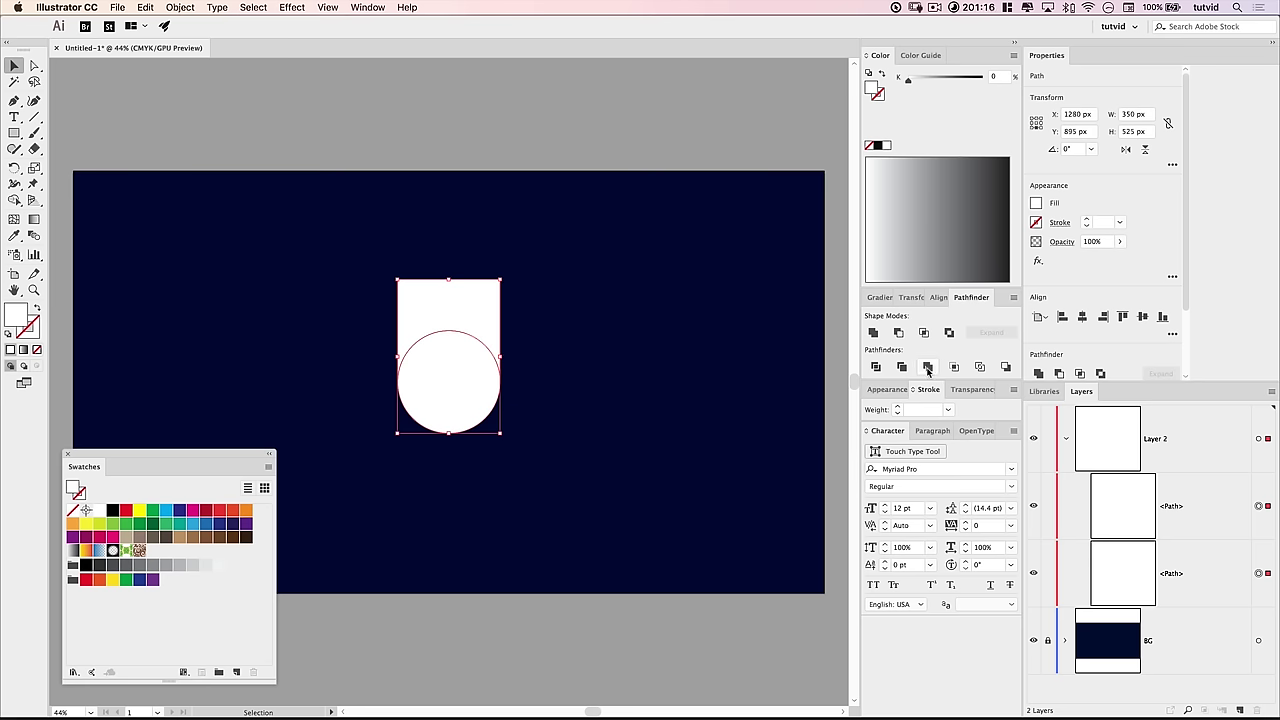
Step: Merge the two remaining white pieces into a single body with a flat top and rounded bottom, and keep it selected
{"action": "left_click", "coordinate": [928, 367]}
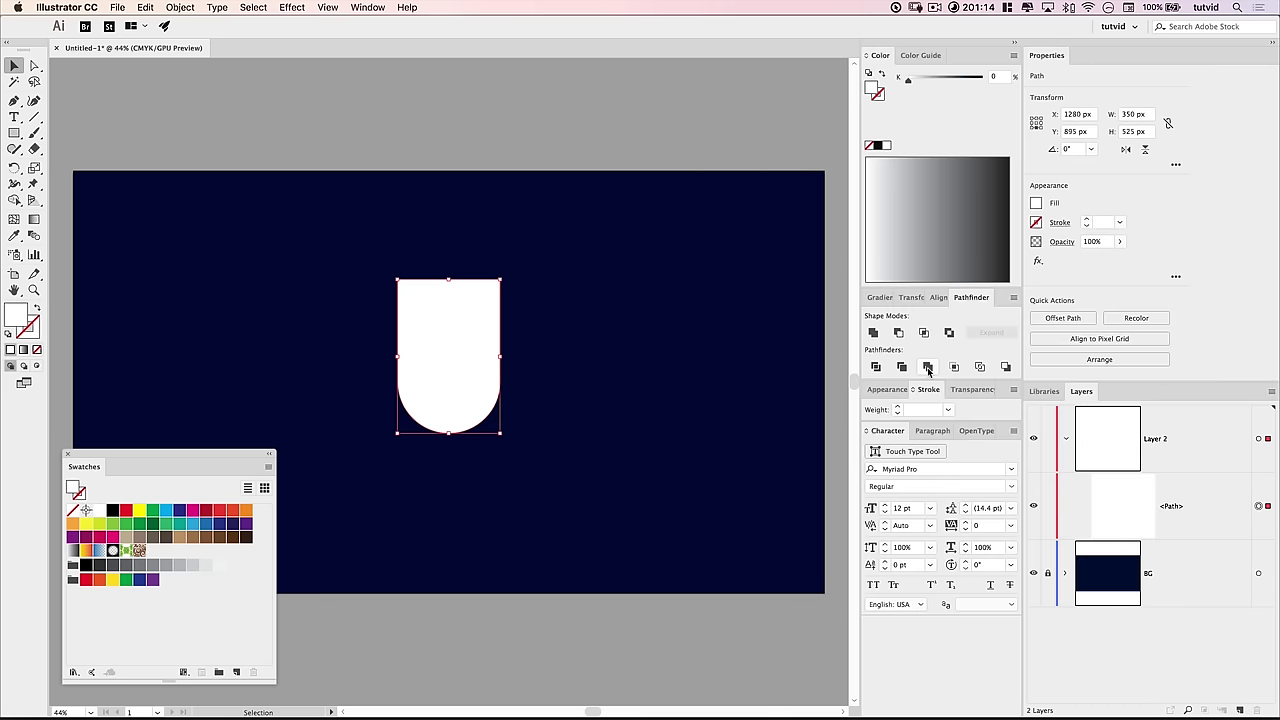
{"action": "left_click", "coordinate": [611, 329]}
{"action": "left_click", "coordinate": [443, 337]}
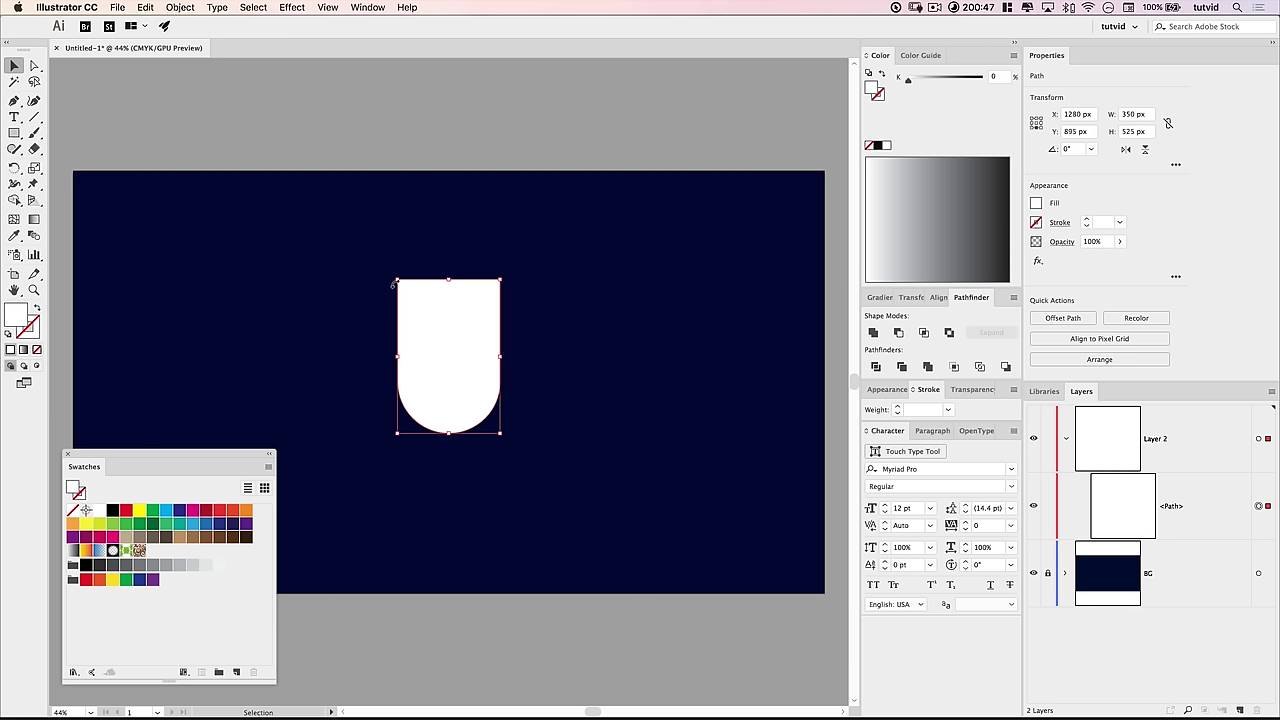
Step: Create a 50 x 500 px white rounded rectangle with a 100 px corner radius beside the rounded-bottom body
{"action": "left_click", "coordinate": [16, 137]}
{"action": "left_click_drag", "start_coordinate": [16, 137], "coordinate": [80, 150]}
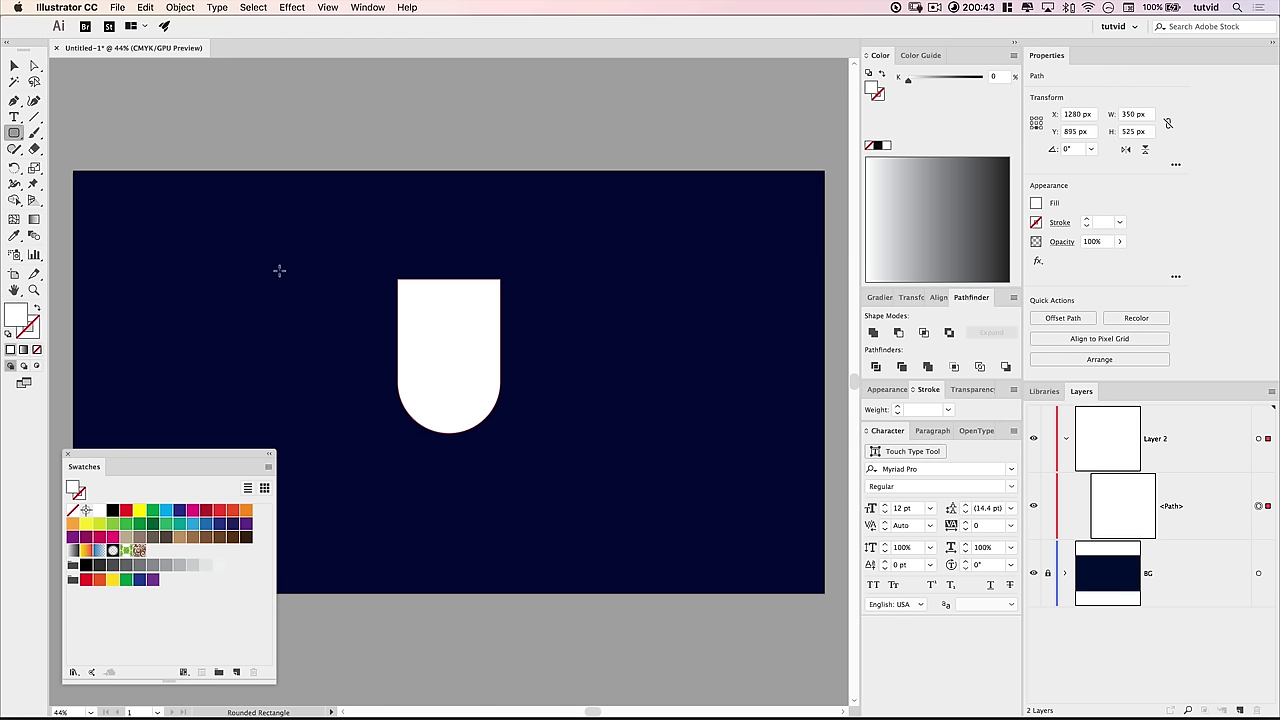
{"action": "left_click", "coordinate": [279, 270]}
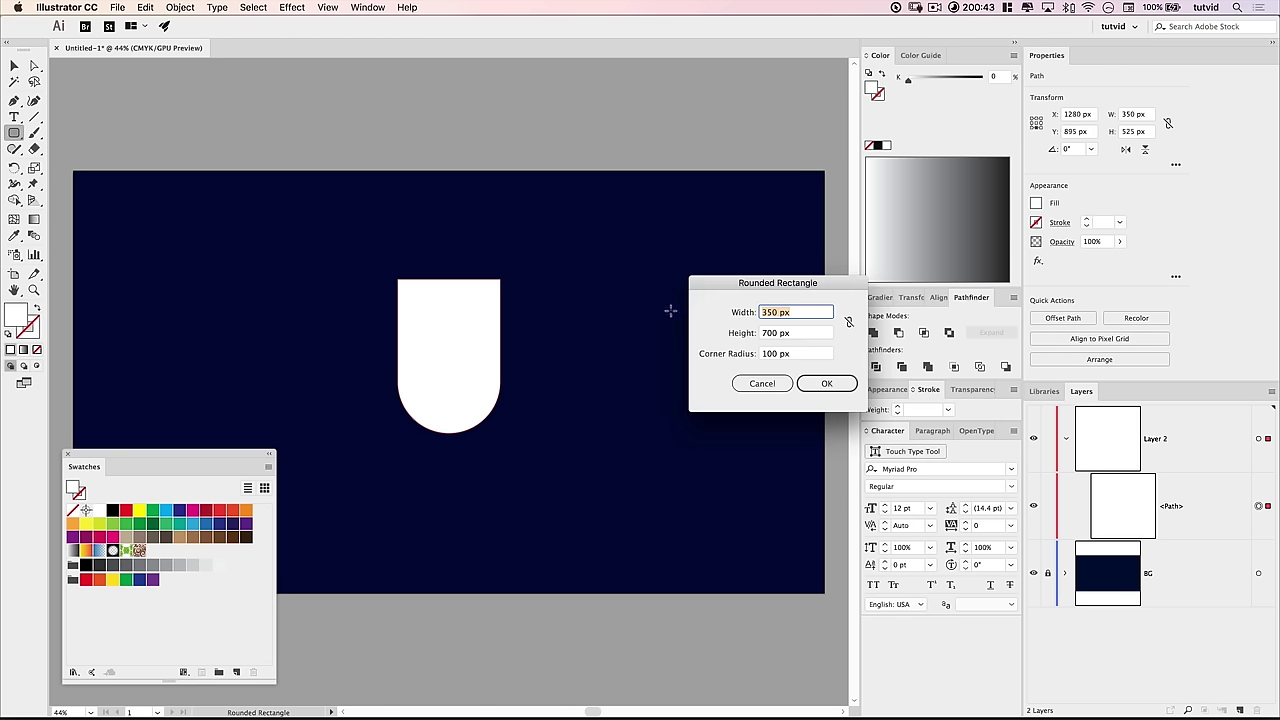
{"action": "left_click_drag", "start_coordinate": [766, 287], "coordinate": [649, 283]}
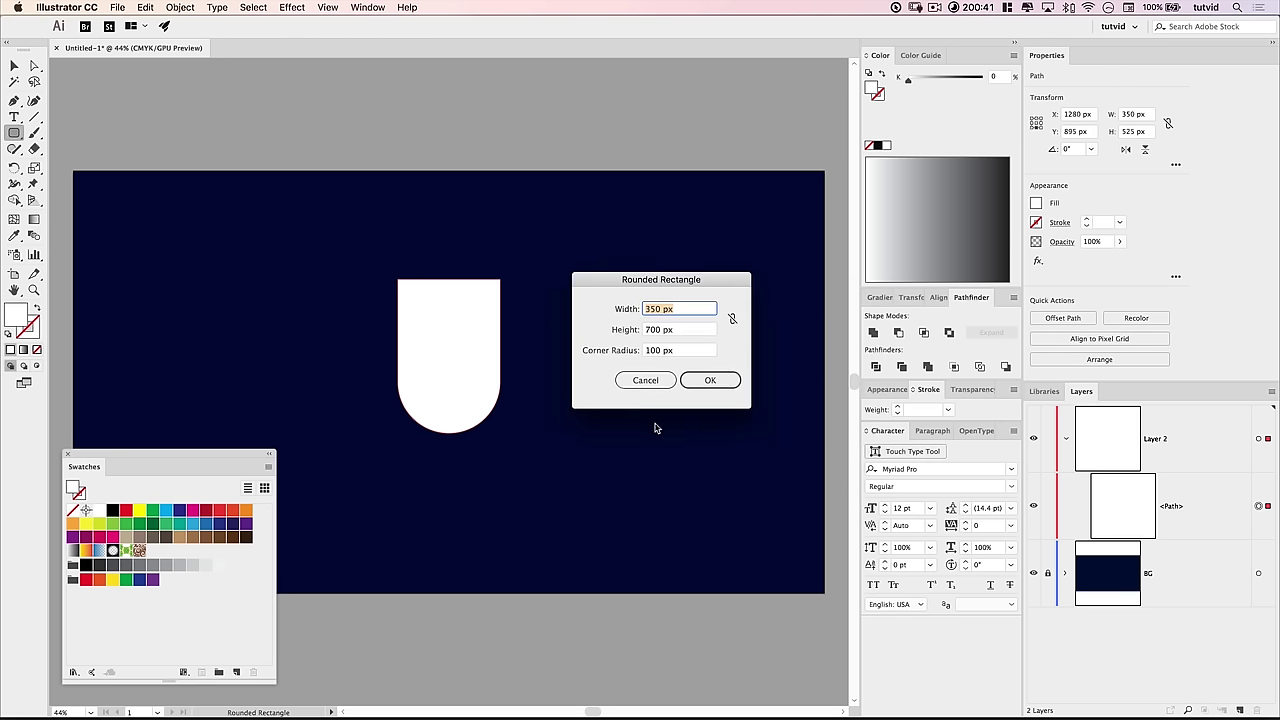
{"action": "type", "text": "50"}
{"action": "key", "text": "Tab"}
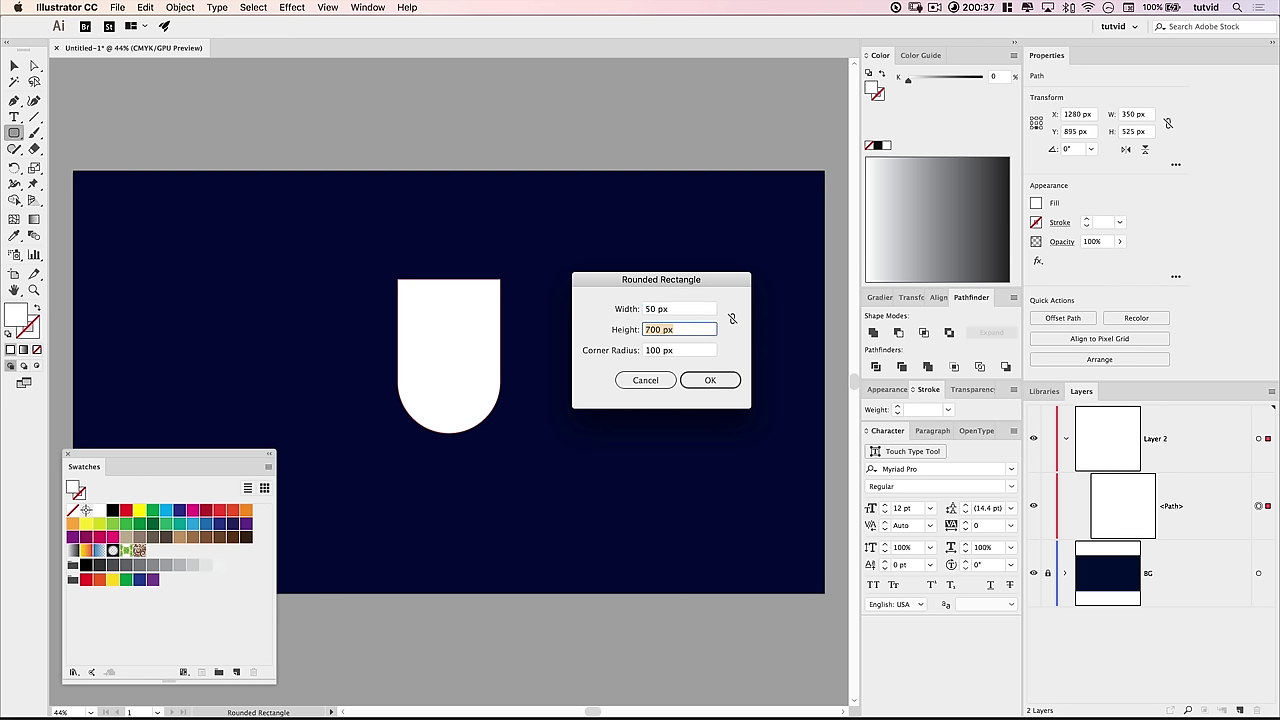
{"action": "type", "text": "500"}
{"action": "key", "text": "Tab"}
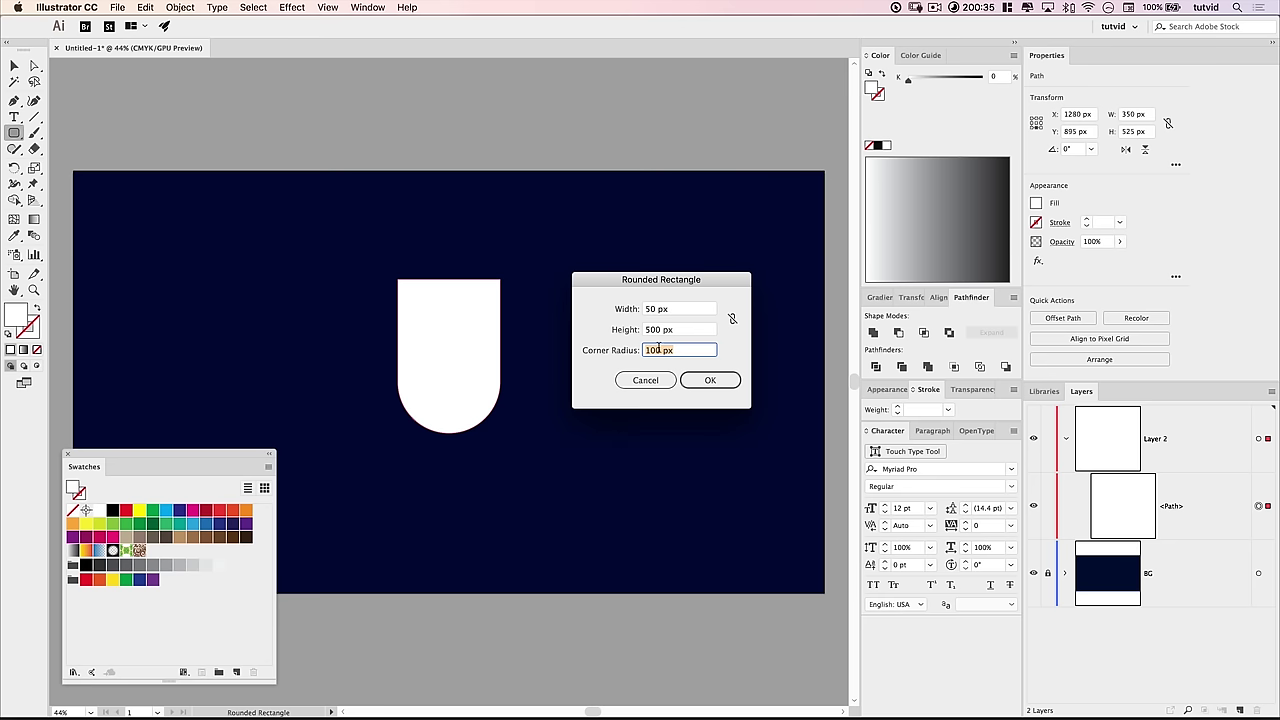
{"action": "left_click", "coordinate": [718, 391]}
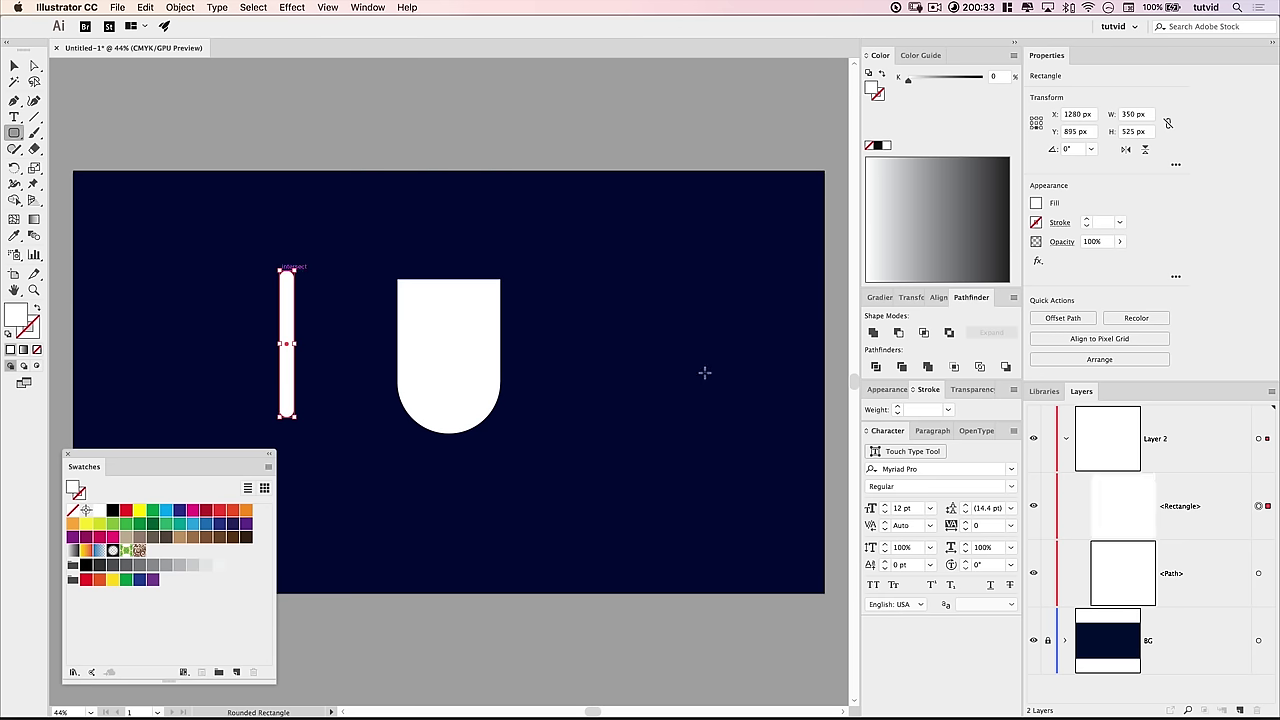
Step: Move the thin rounded bar up closer to the body's left side, keeping Smart Guides enabled
{"action": "left_click", "coordinate": [14, 65]}
{"action": "left_click_drag", "start_coordinate": [288, 320], "coordinate": [333, 298]}
{"action": "left_click", "coordinate": [327, 7]}
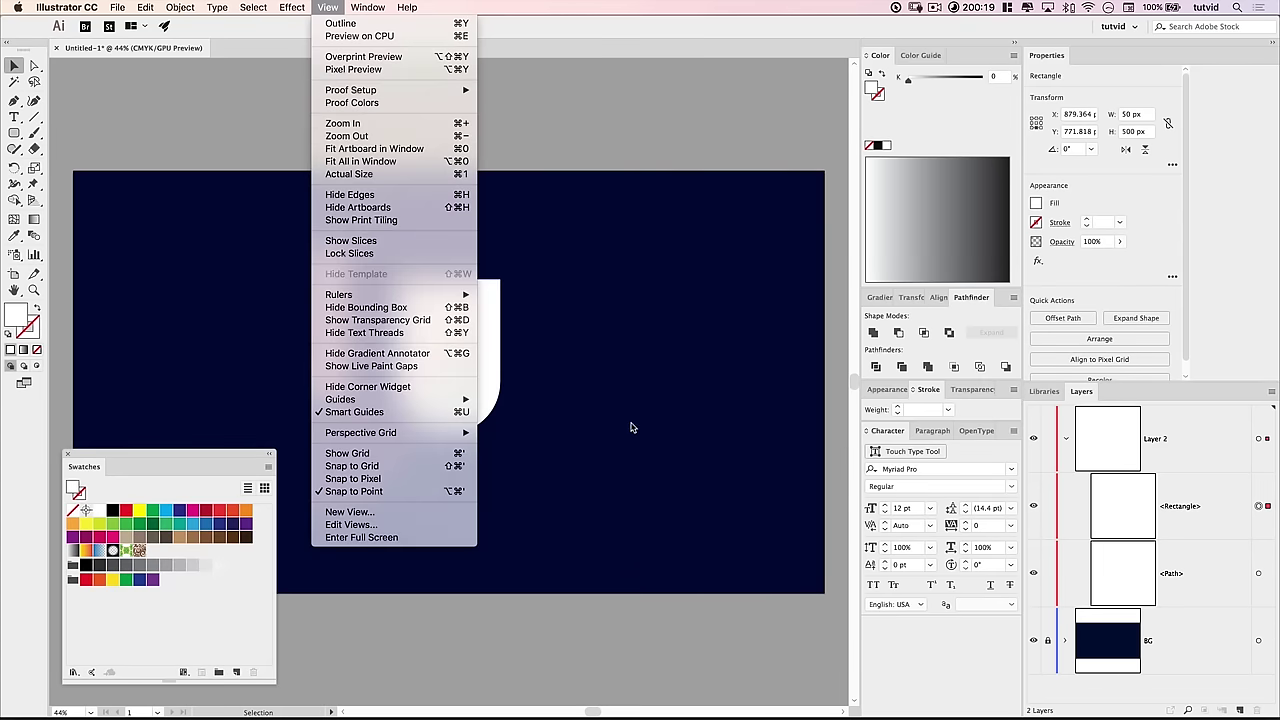
{"action": "left_click", "coordinate": [380, 409]}
{"action": "left_click_drag", "start_coordinate": [333, 365], "coordinate": [356, 342]}
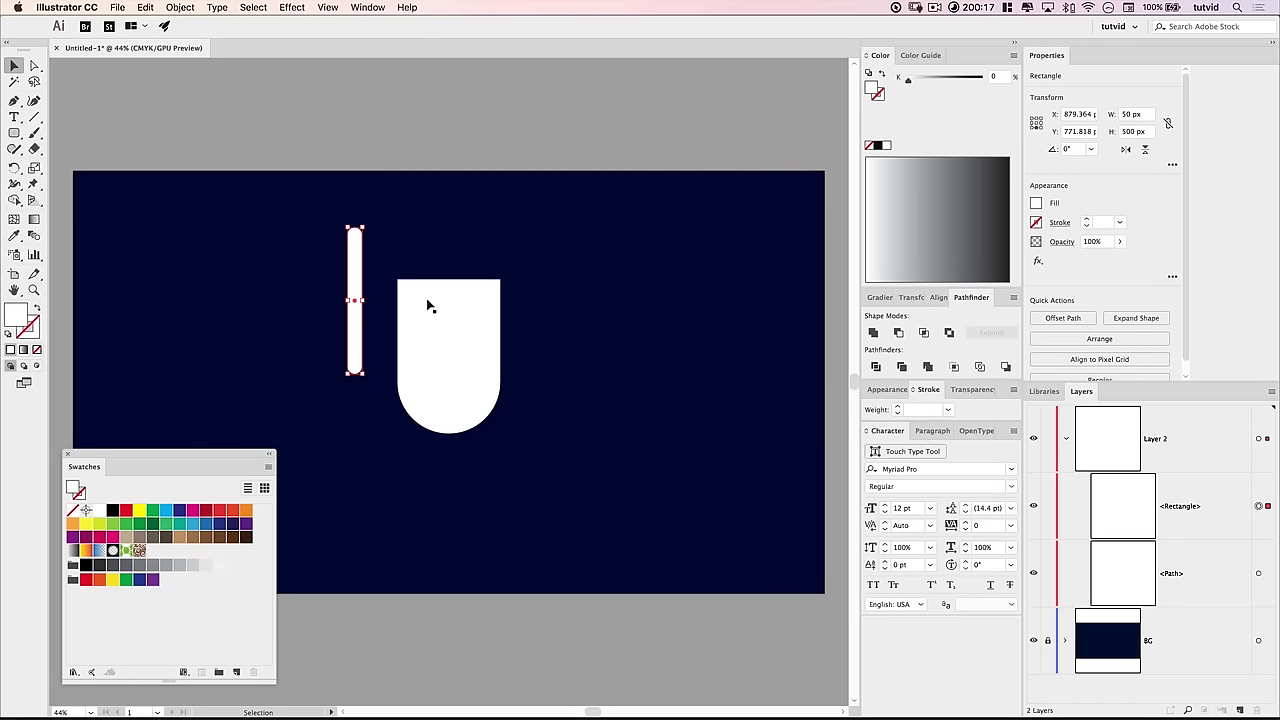
Step: Tint the thin bar light gray at 12% black and snap it to the body's left edge
{"action": "left_click", "coordinate": [915, 79]}
{"action": "left_click_drag", "start_coordinate": [915, 79], "coordinate": [917, 79]}
{"action": "left_click_drag", "start_coordinate": [366, 266], "coordinate": [408, 264]}
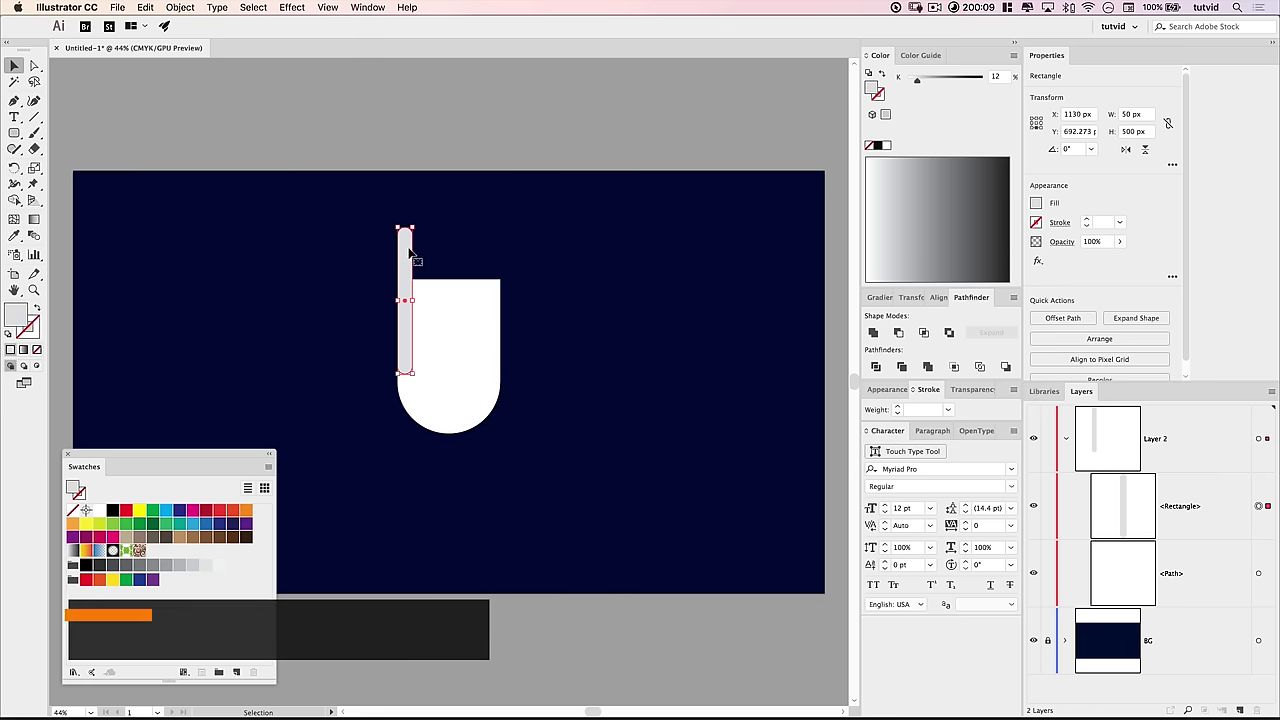
Step: Duplicate the gray bar until seven cover the body's width side by side, plus a spare copy in the artboard's upper left area
{"action": "left_click_drag", "start_coordinate": [405, 256], "coordinate": [239, 267]}
{"action": "left_click", "coordinate": [475, 267], "text": "shift"}
{"action": "left_click", "coordinate": [305, 325]}
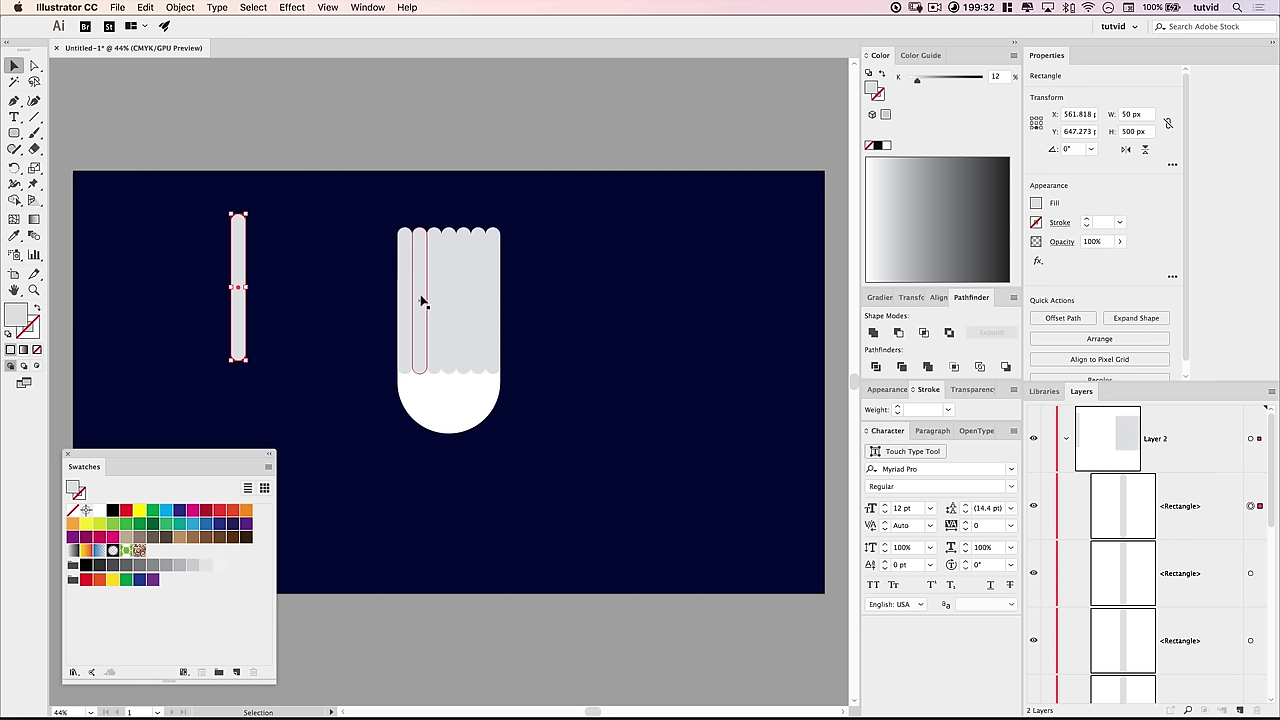
Step: Move the second bar from the left down 60 px
{"action": "left_click", "coordinate": [419, 248]}
{"action": "key", "text": "shift+Down"}
{"action": "key", "text": "shift+Down"}
{"action": "key", "text": "shift+Down"}
{"action": "key", "text": "shift+Down"}
{"action": "key", "text": "shift+Down"}
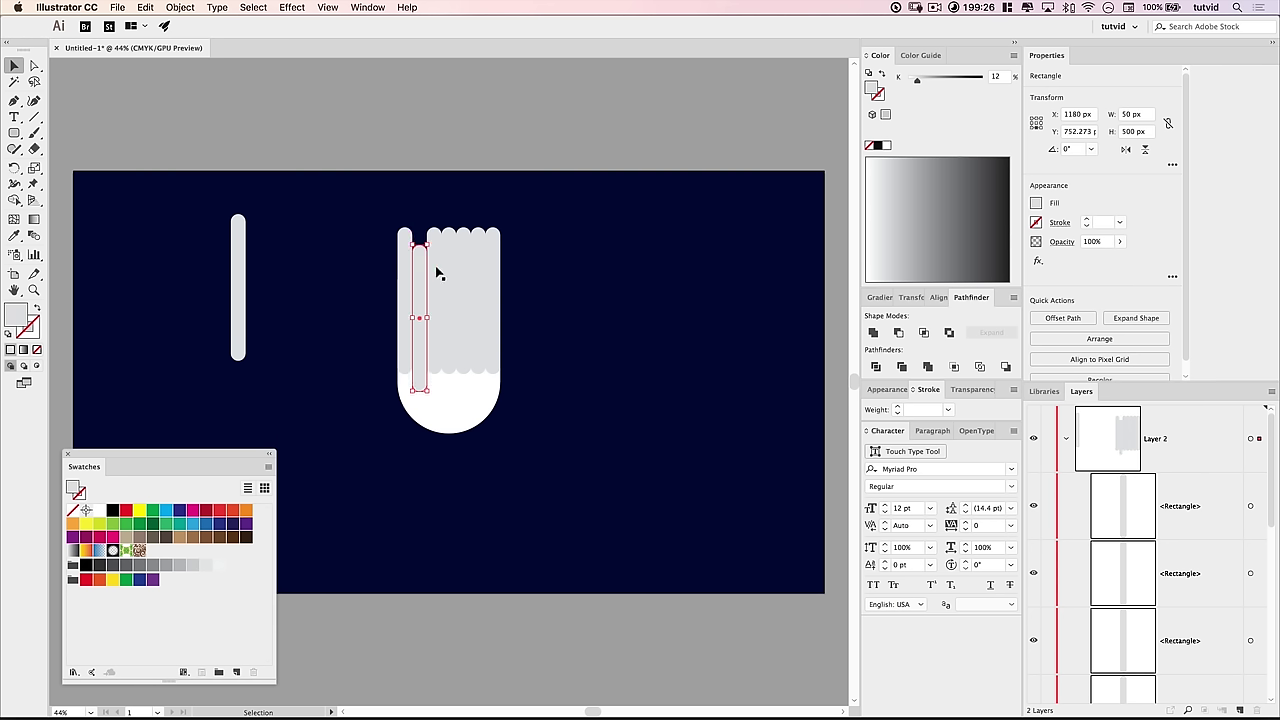
Step: Move the sixth bar from the left up 30 px and clear the selection
{"action": "left_click", "coordinate": [450, 307]}
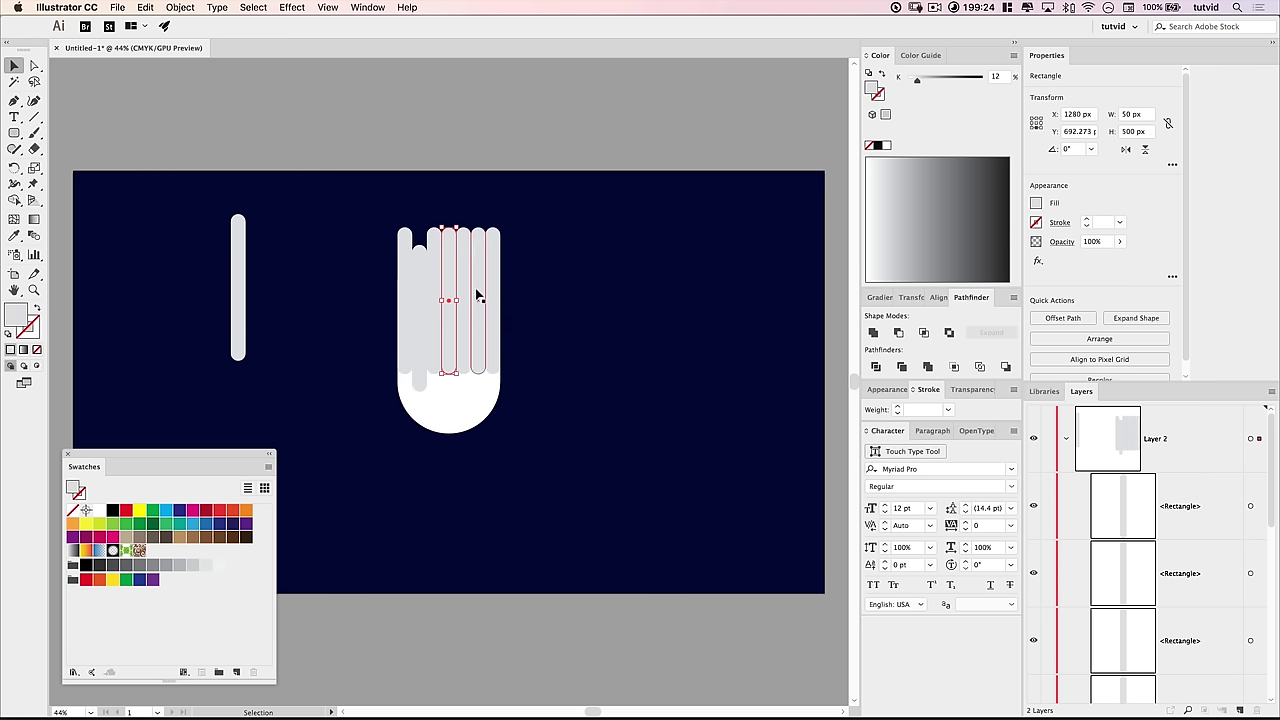
{"action": "left_click", "coordinate": [480, 283]}
{"action": "key", "text": "Up"}
{"action": "key", "text": "Up"}
{"action": "key", "text": "Up"}
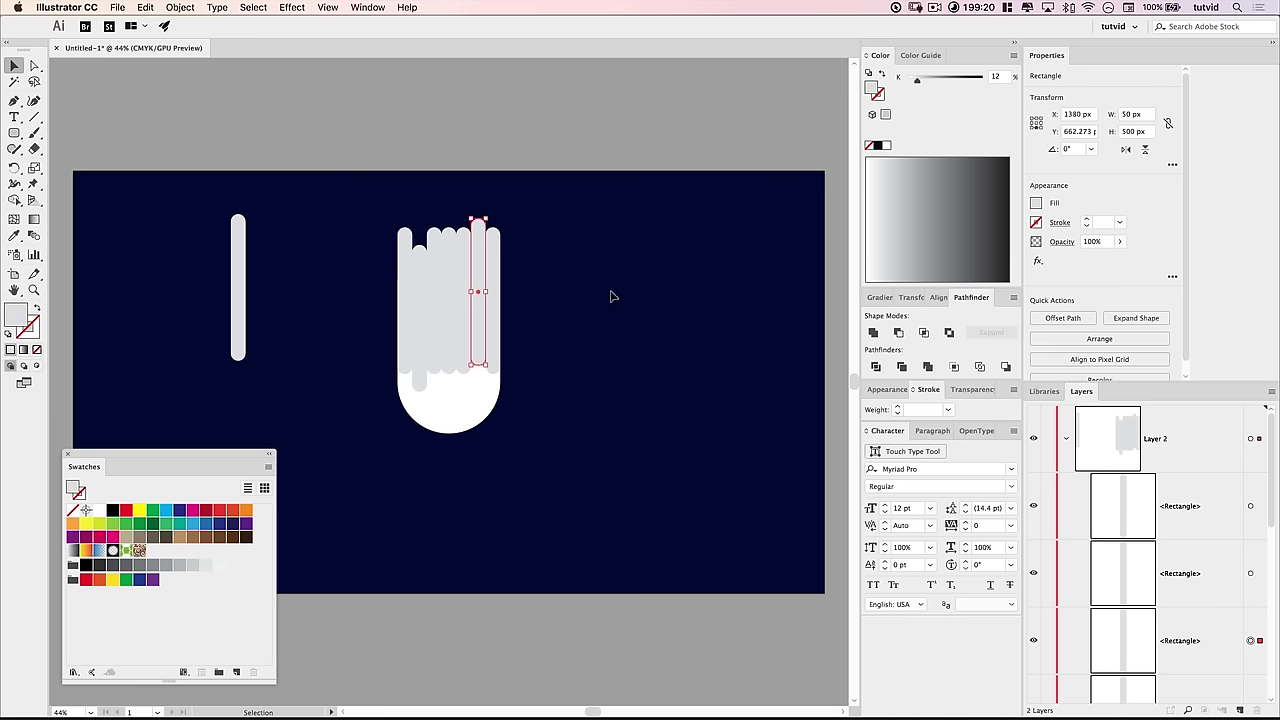
{"action": "left_click", "coordinate": [613, 294]}
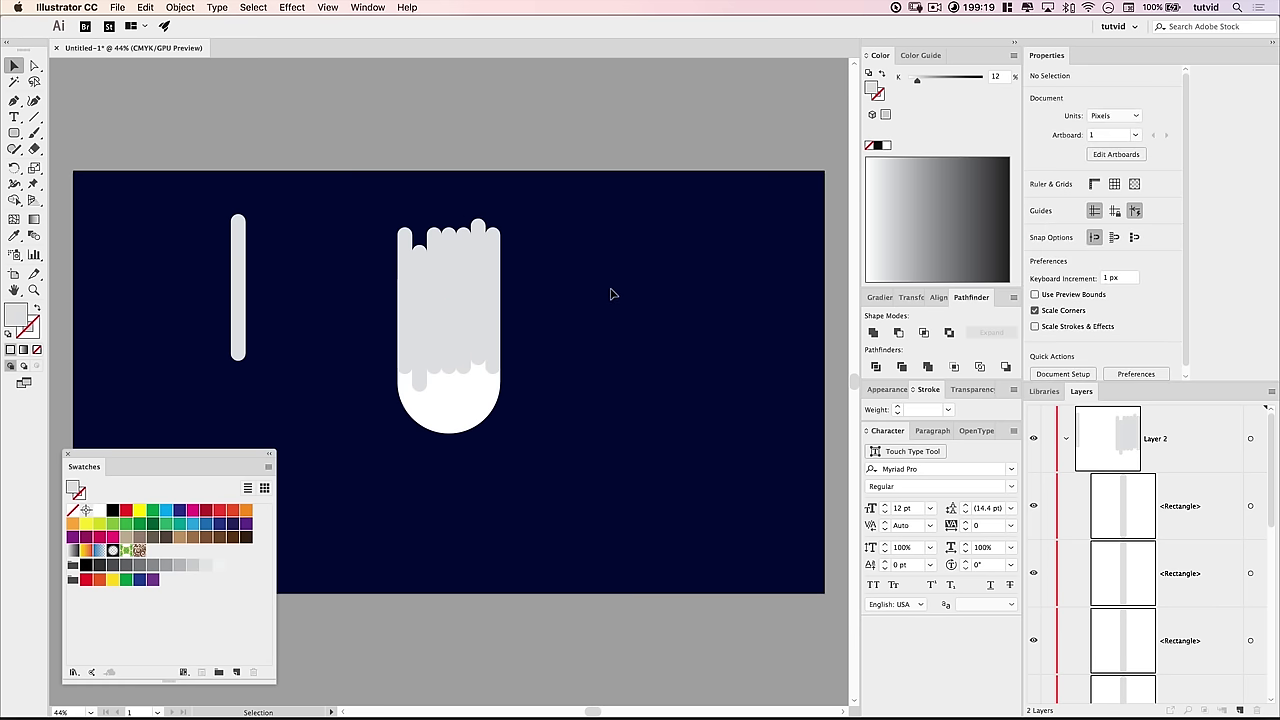
Step: Subtract the lowered second bar from the white body with Minus Front to cut the first slot
{"action": "left_click", "coordinate": [420, 320]}
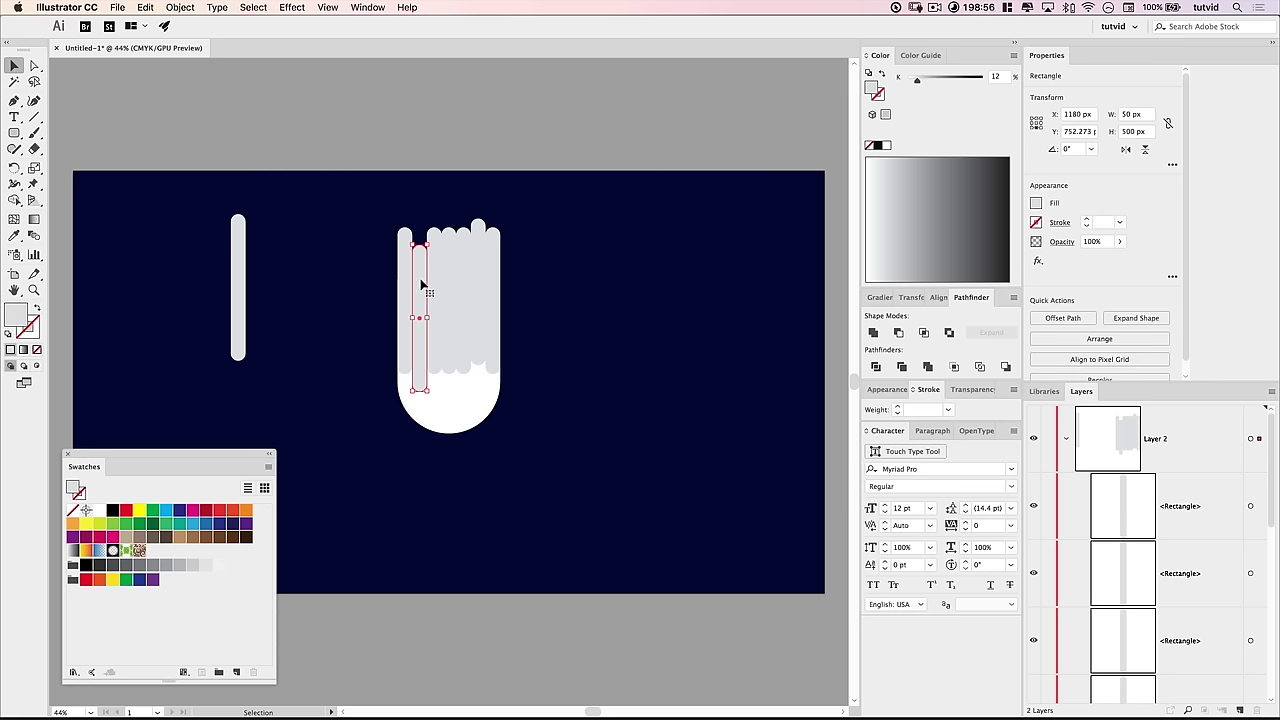
{"action": "left_click", "coordinate": [414, 408], "text": "shift"}
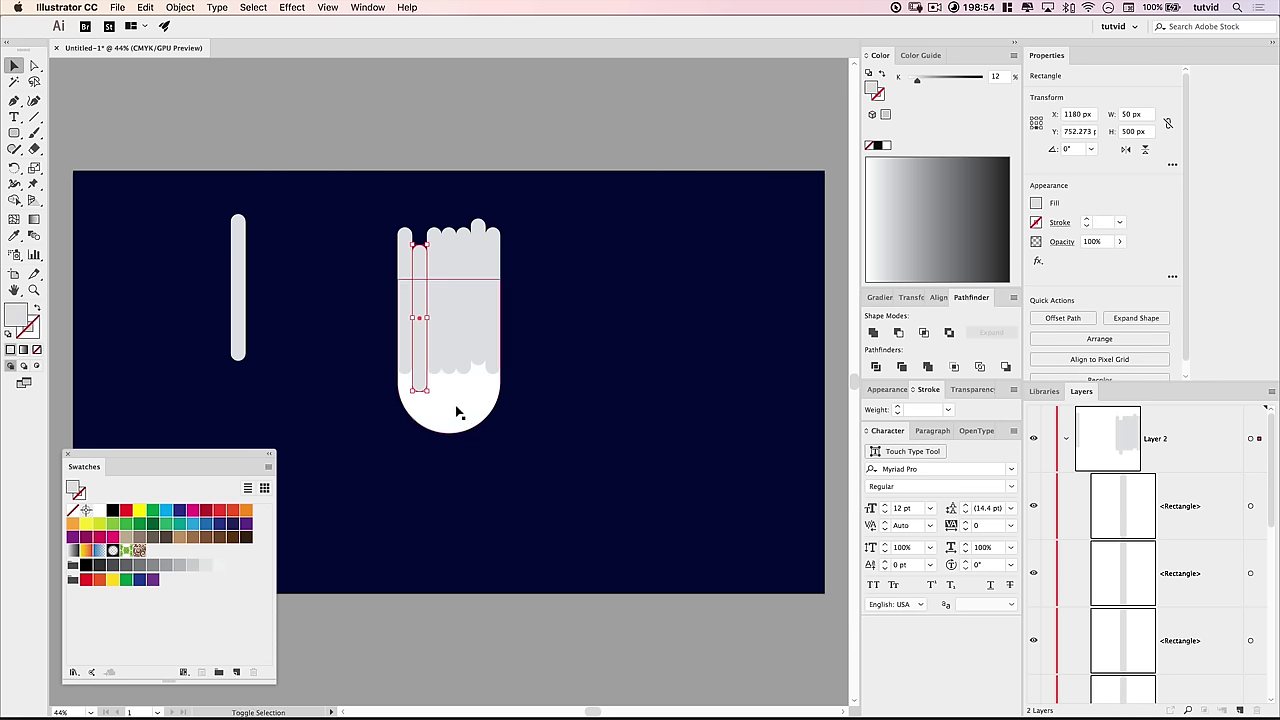
{"action": "left_click", "coordinate": [898, 332]}
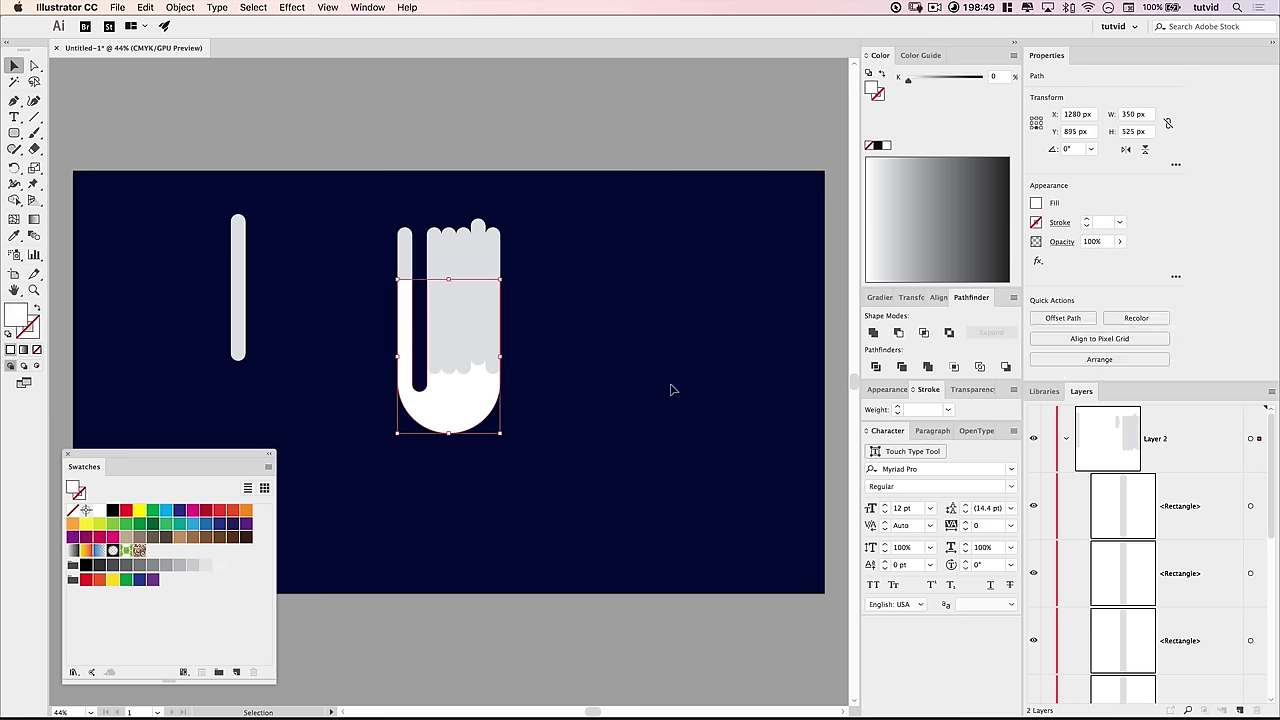
{"action": "left_click", "coordinate": [577, 451]}
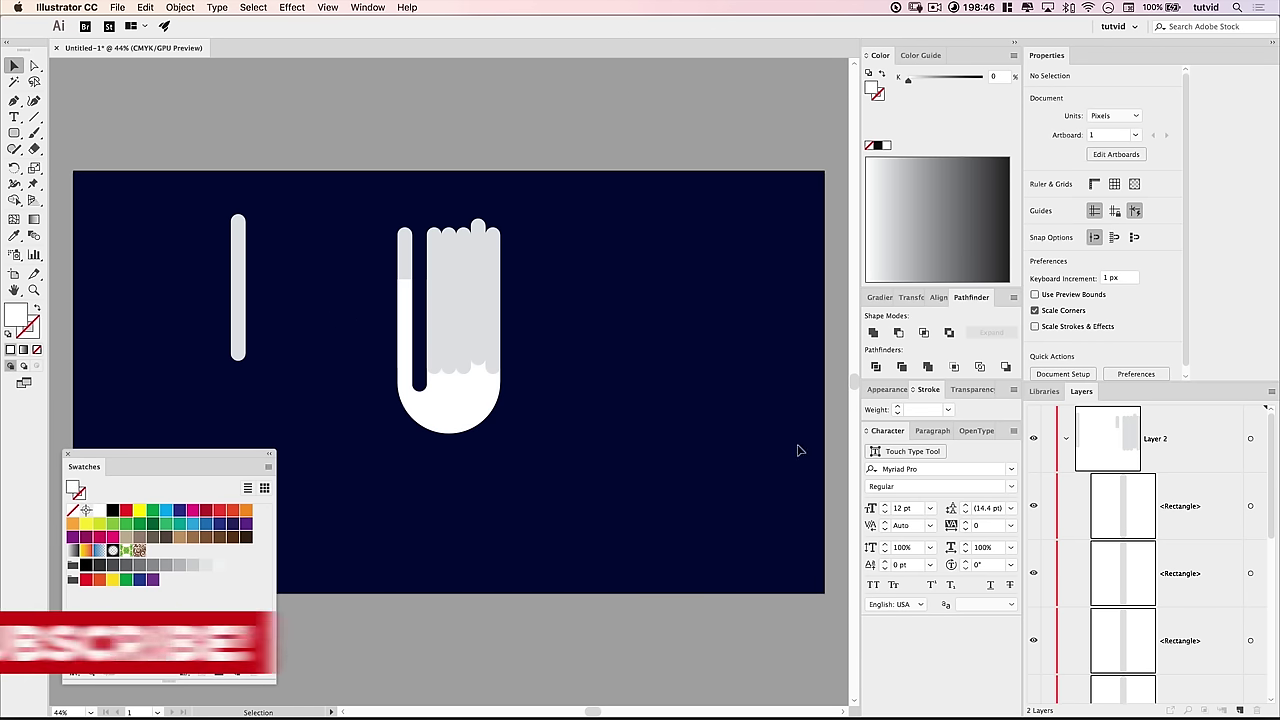
Step: Cut the middle slot by subtracting the fourth bar from the white body with Minus Front
{"action": "left_click", "coordinate": [449, 353]}
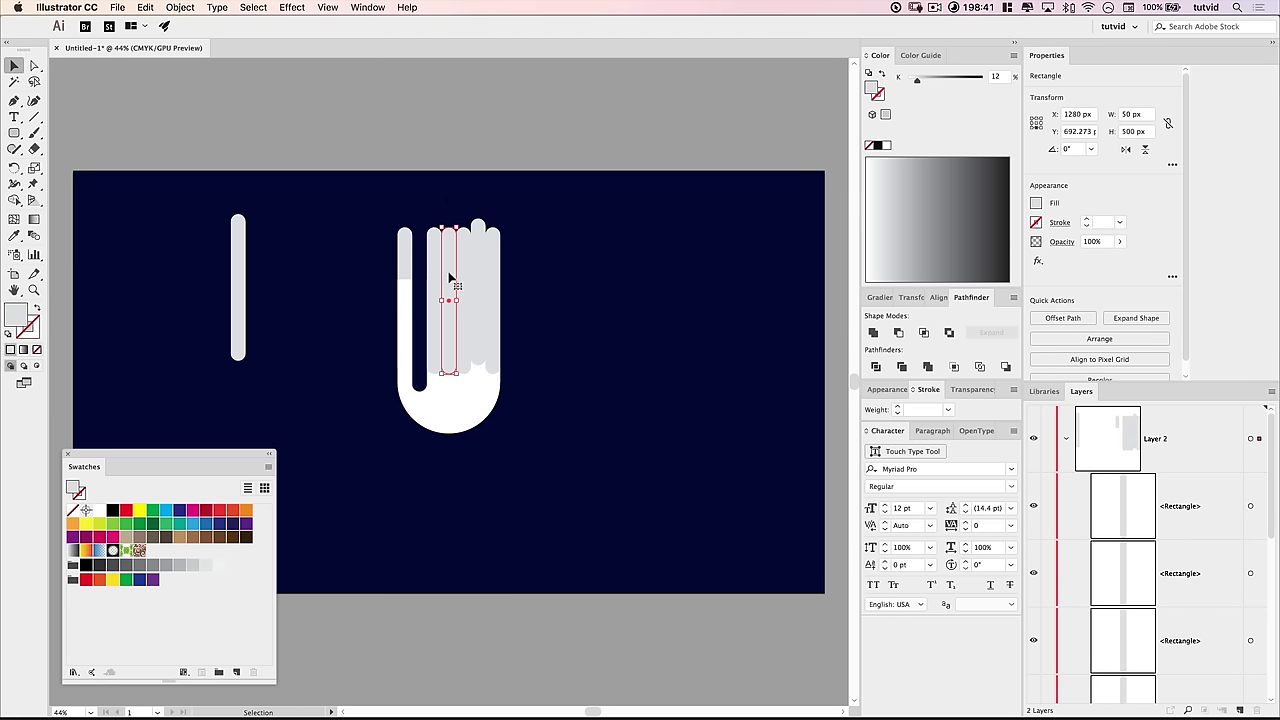
{"action": "left_click", "coordinate": [450, 400]}
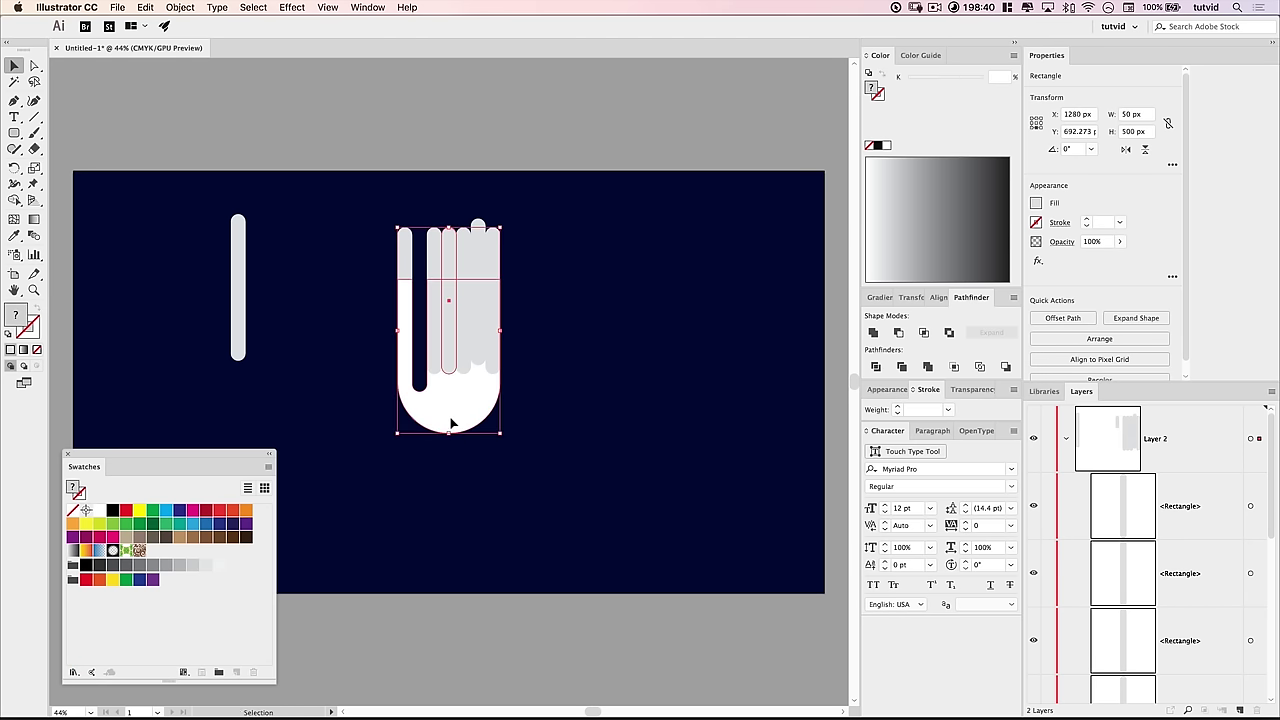
{"action": "left_click", "coordinate": [904, 334]}
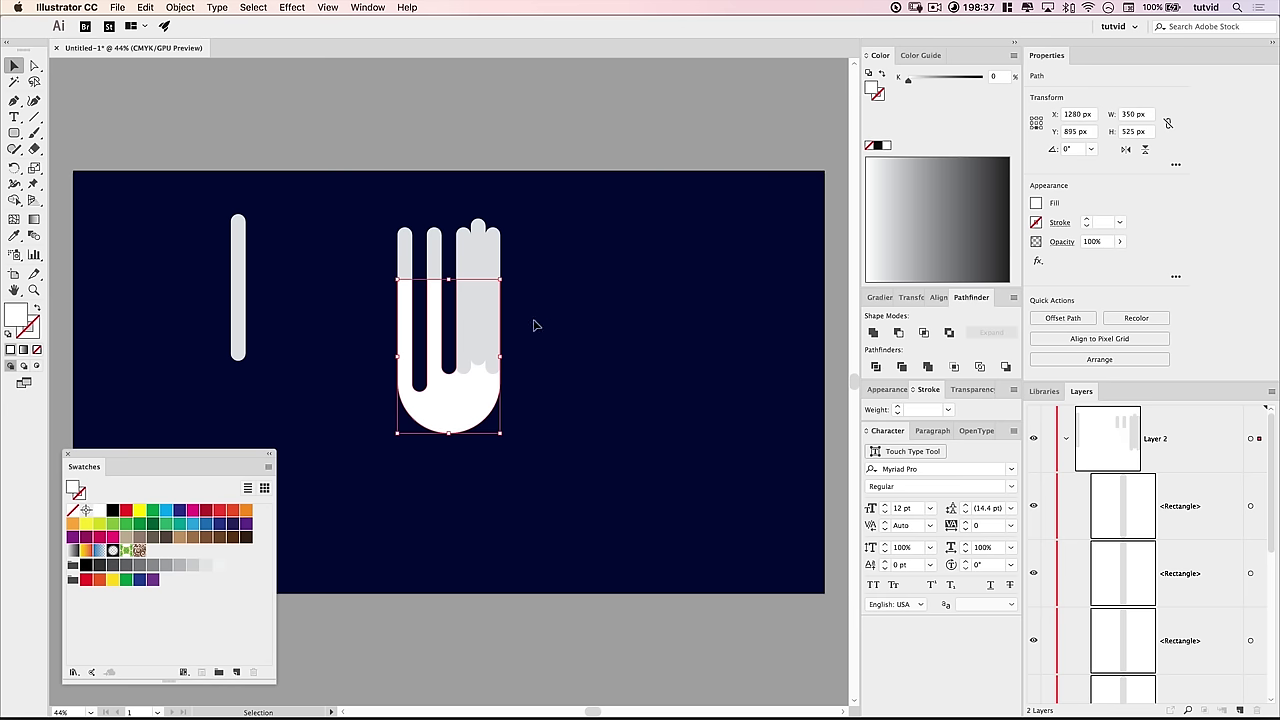
Step: Raise the sixth bar further and subtract it from the white body to cut a shorter third slot
{"action": "left_click", "coordinate": [472, 329]}
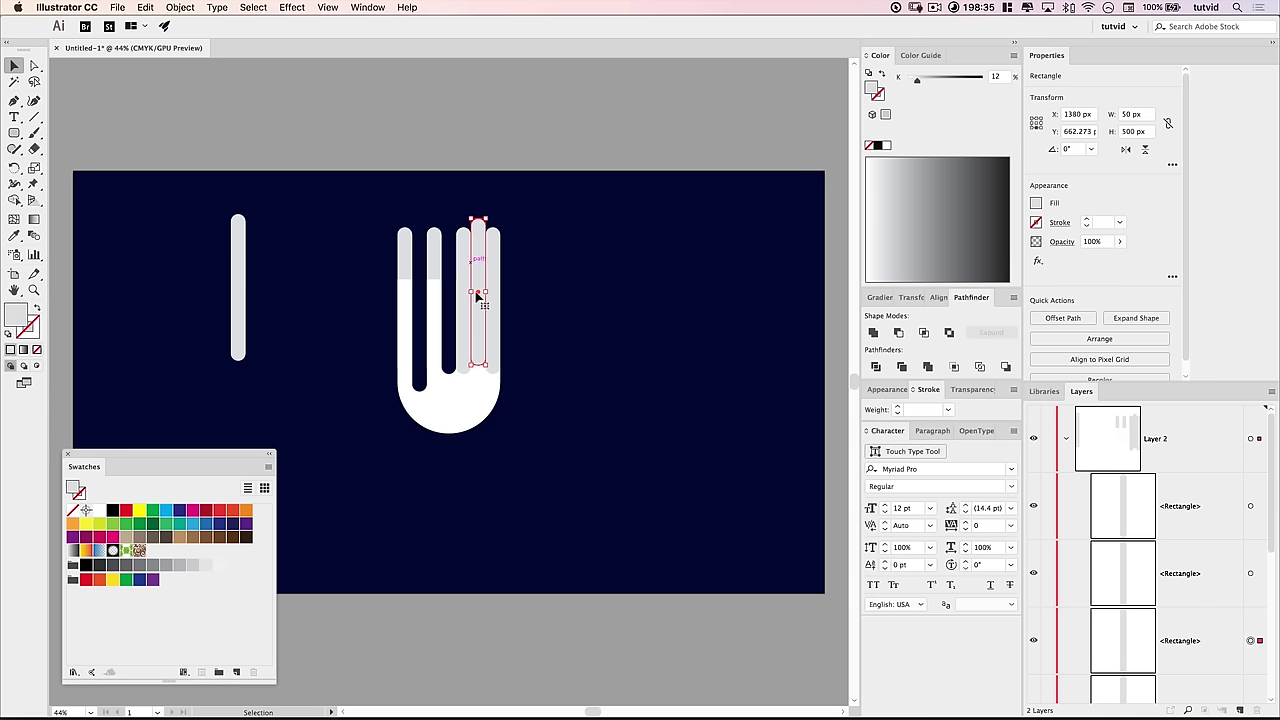
{"action": "key", "text": "shift+Up"}
{"action": "key", "text": "shift+Up"}
{"action": "key", "text": "shift+Up"}
{"action": "key", "text": "shift+Up"}
{"action": "key", "text": "shift+Up"}
{"action": "left_click", "coordinate": [490, 385], "text": "shift"}
{"action": "left_click", "coordinate": [873, 332]}
{"action": "left_click", "coordinate": [628, 305]}
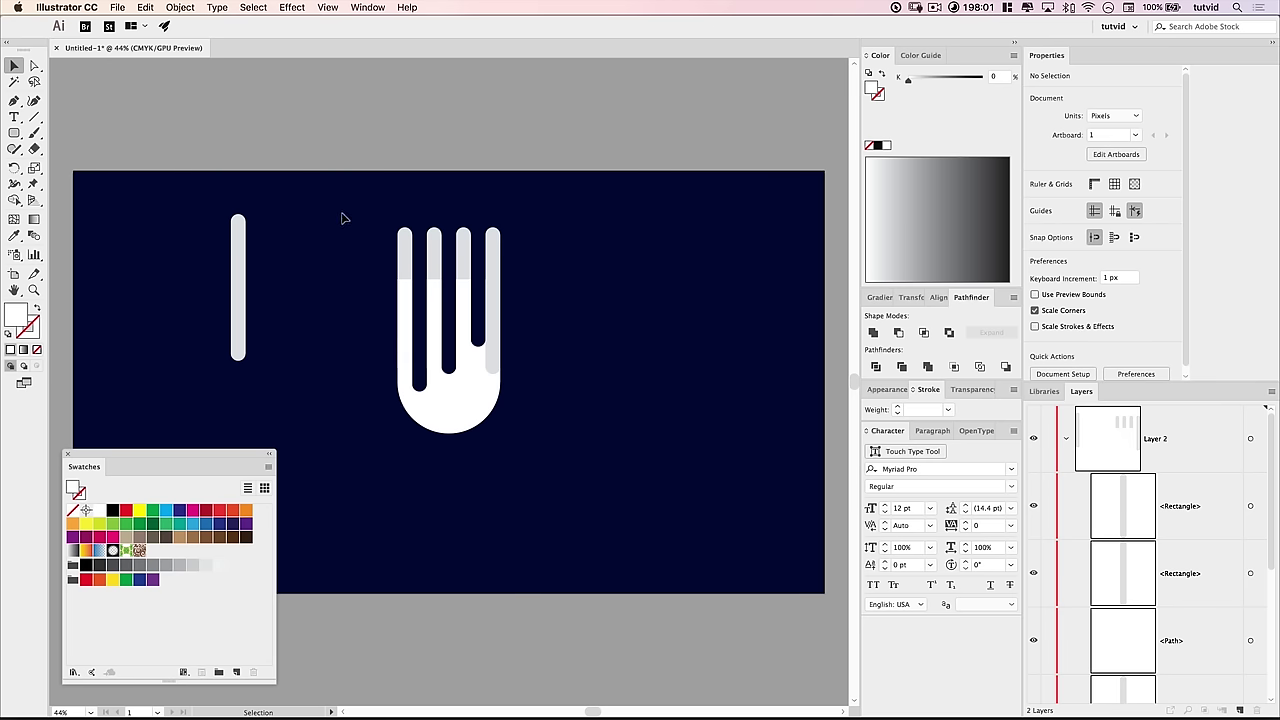
Step: Fill the four remaining bars on the body with white and merge them with the body into one shape
{"action": "left_click_drag", "start_coordinate": [341, 207], "coordinate": [620, 270]}
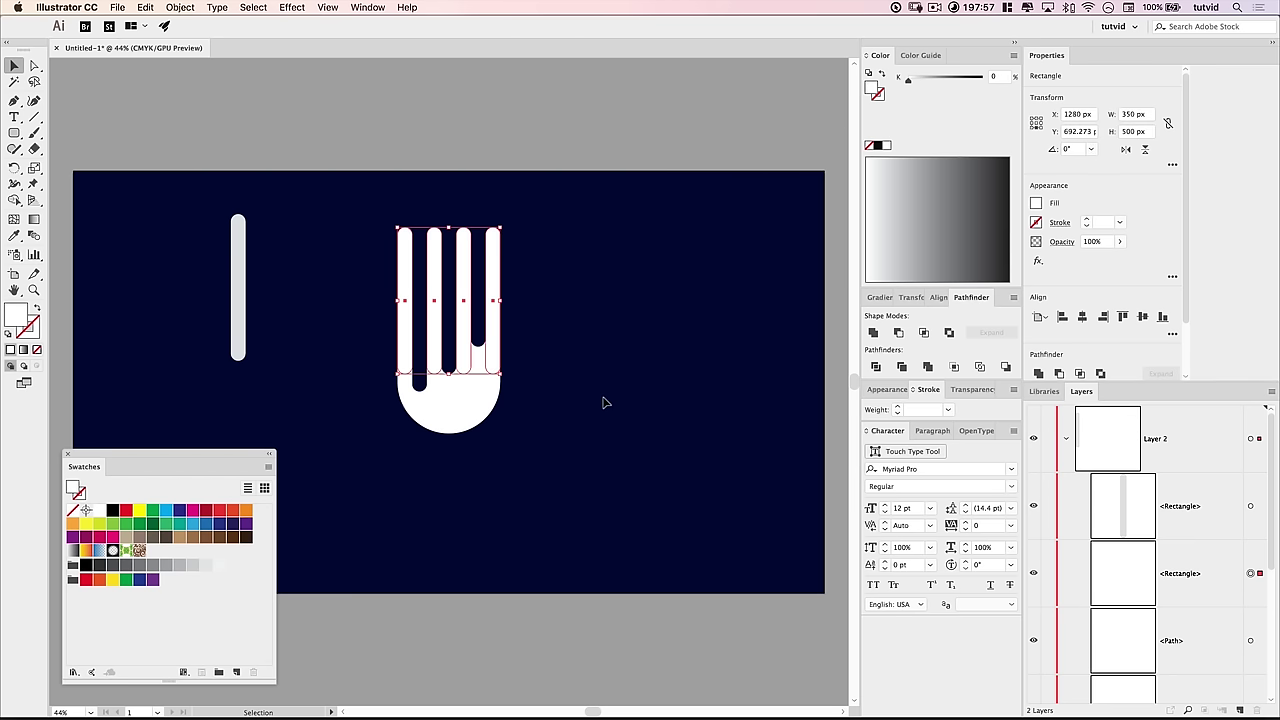
{"action": "left_click", "coordinate": [603, 400]}
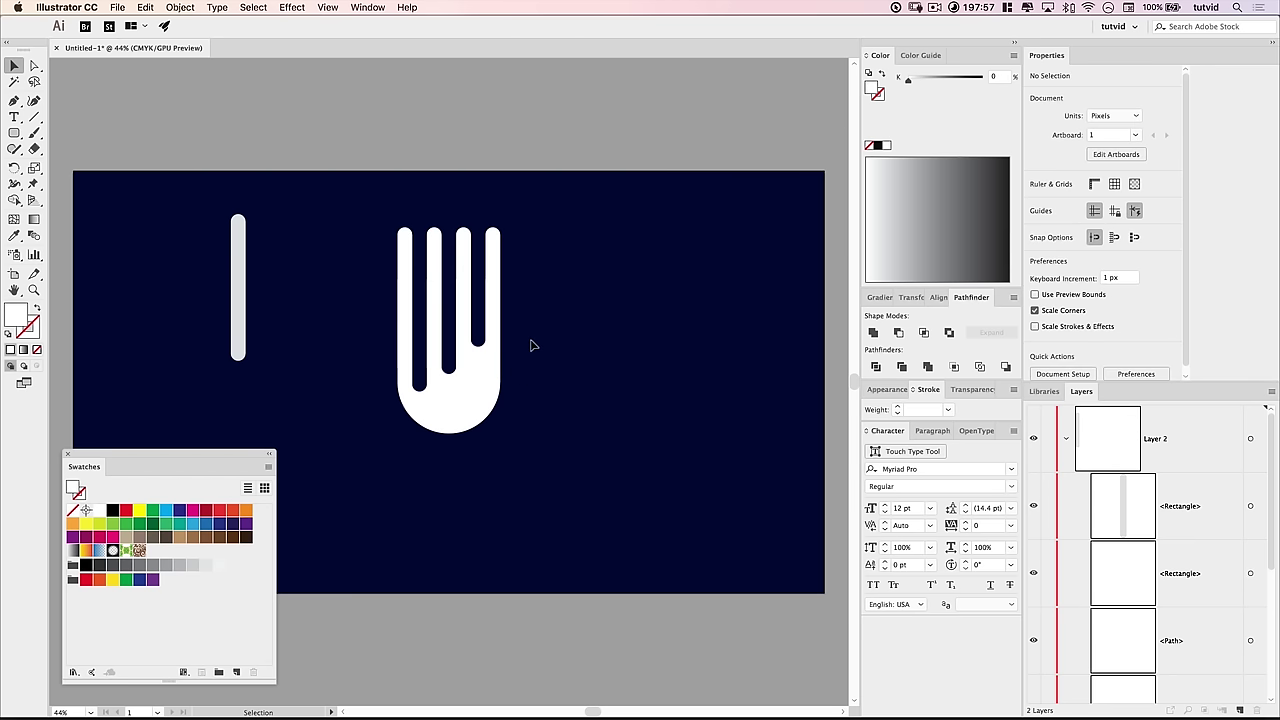
{"action": "left_click_drag", "start_coordinate": [313, 207], "coordinate": [583, 443]}
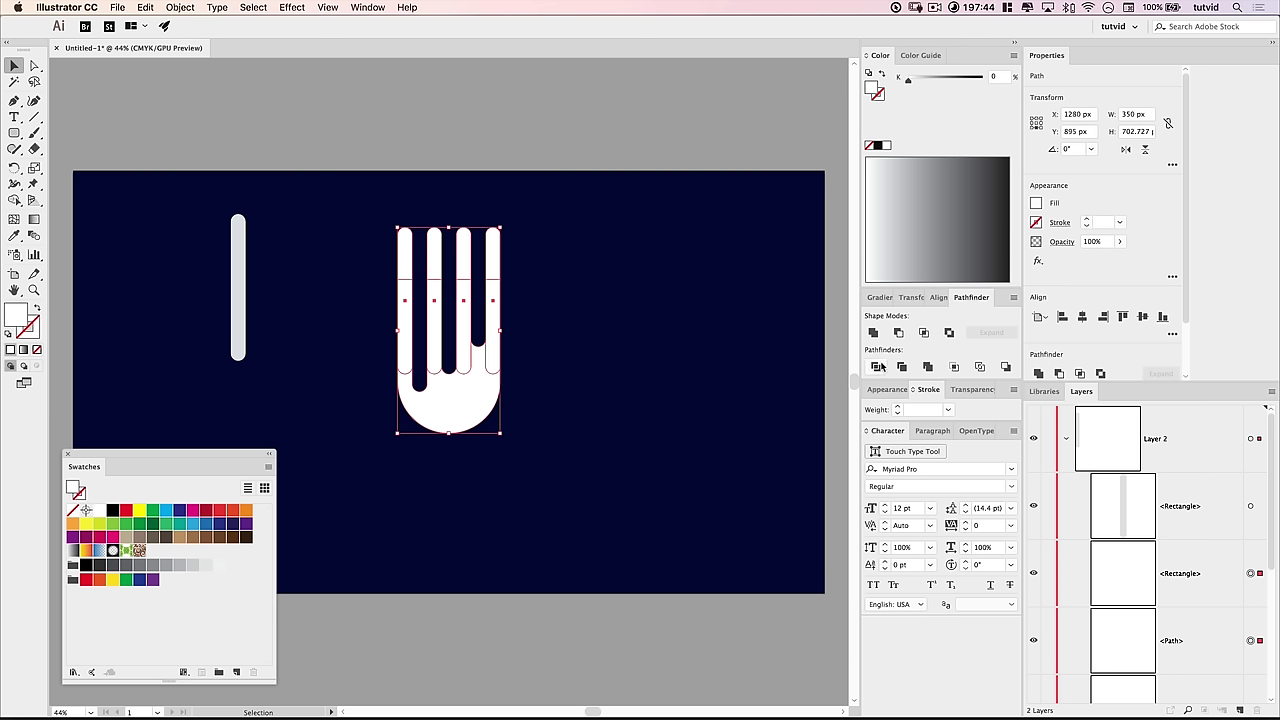
{"action": "left_click", "coordinate": [928, 367]}
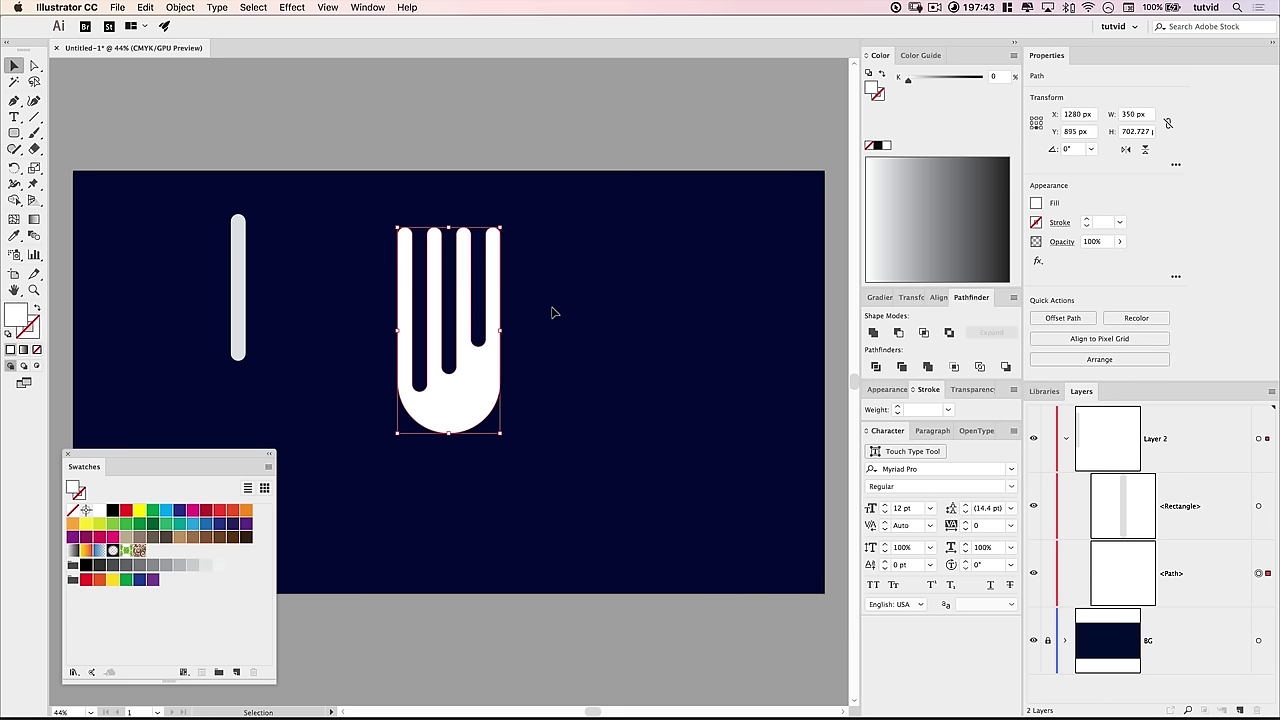
Step: Inspect the merged hand's anchor points and undo the merge of the bars with the body
{"action": "left_click", "coordinate": [553, 313]}
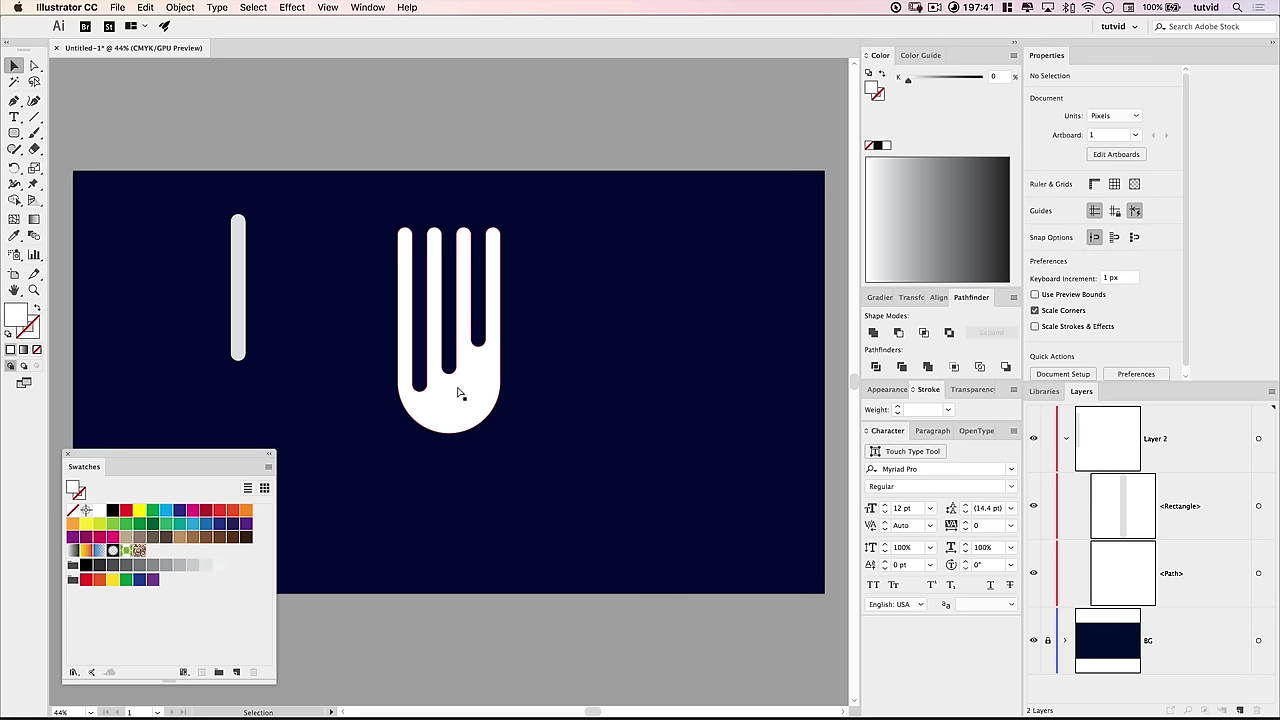
{"action": "key", "text": "a"}
{"action": "left_click", "coordinate": [457, 357]}
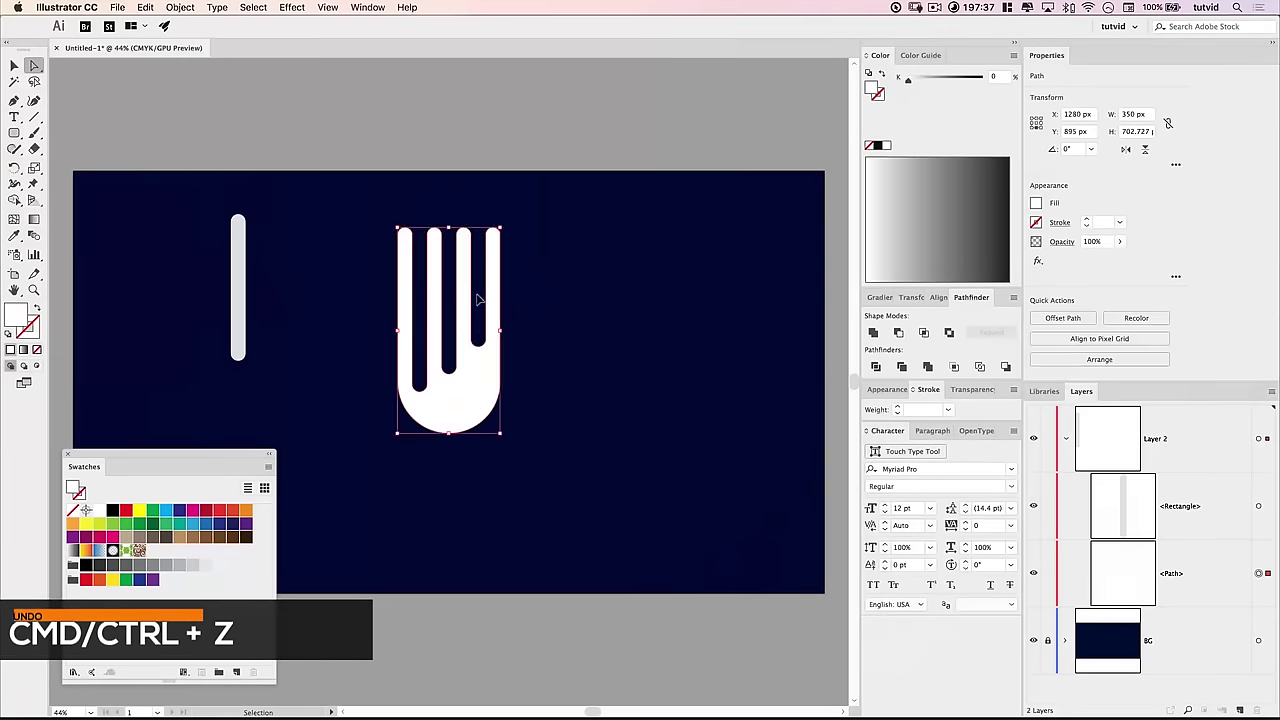
{"action": "key", "text": "super+z"}
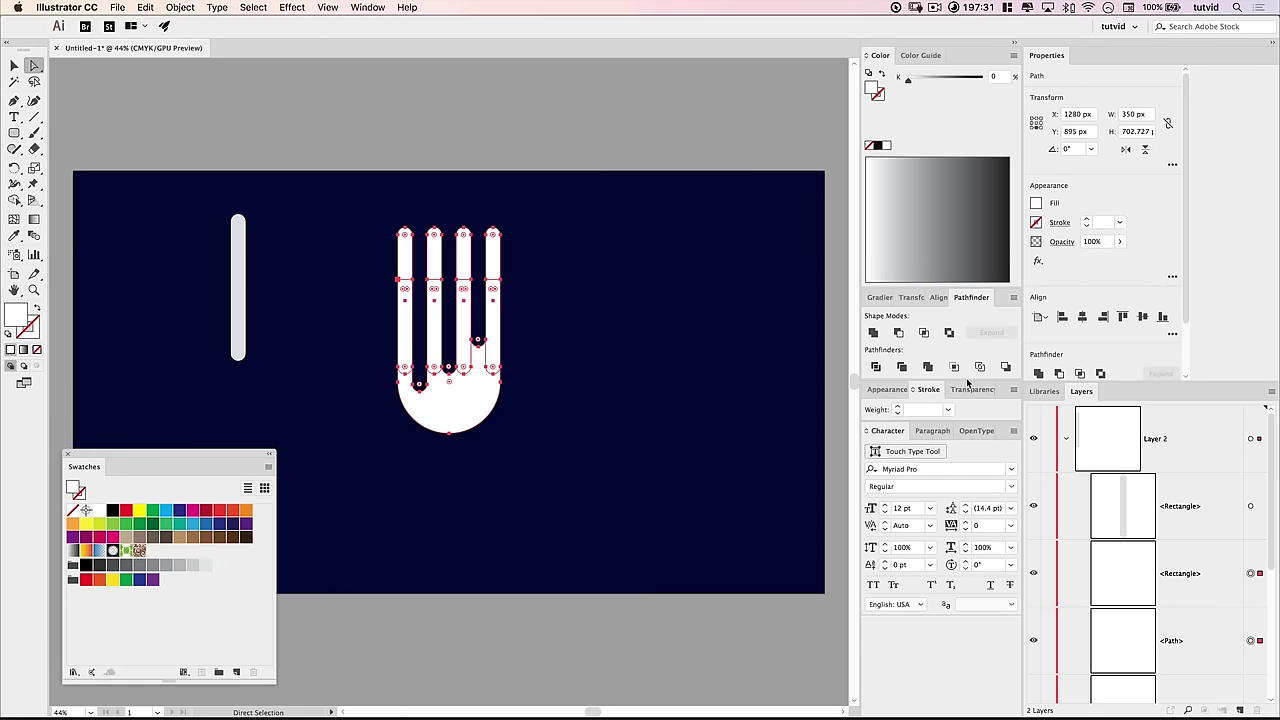
Step: Enable Remove Redundant Points in the Pathfinder Options and merge the bars and body into one shape again
{"action": "left_click", "coordinate": [1013, 297]}
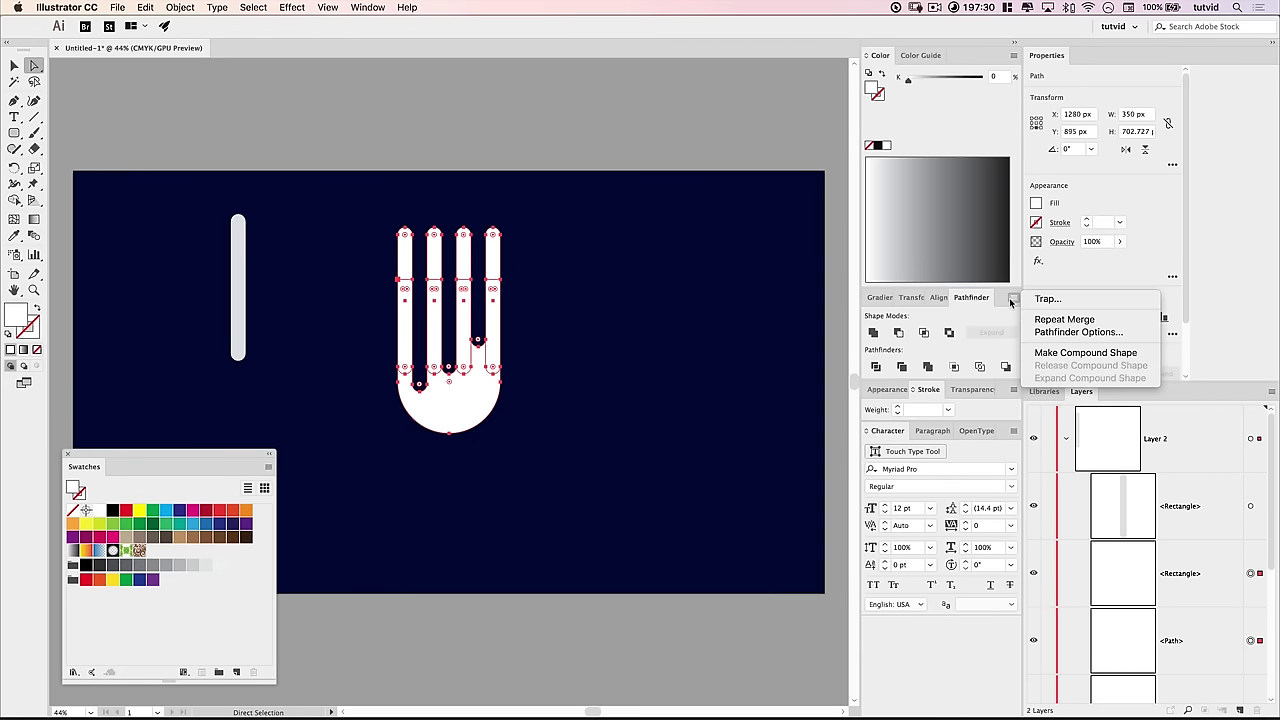
{"action": "left_click", "coordinate": [1060, 331]}
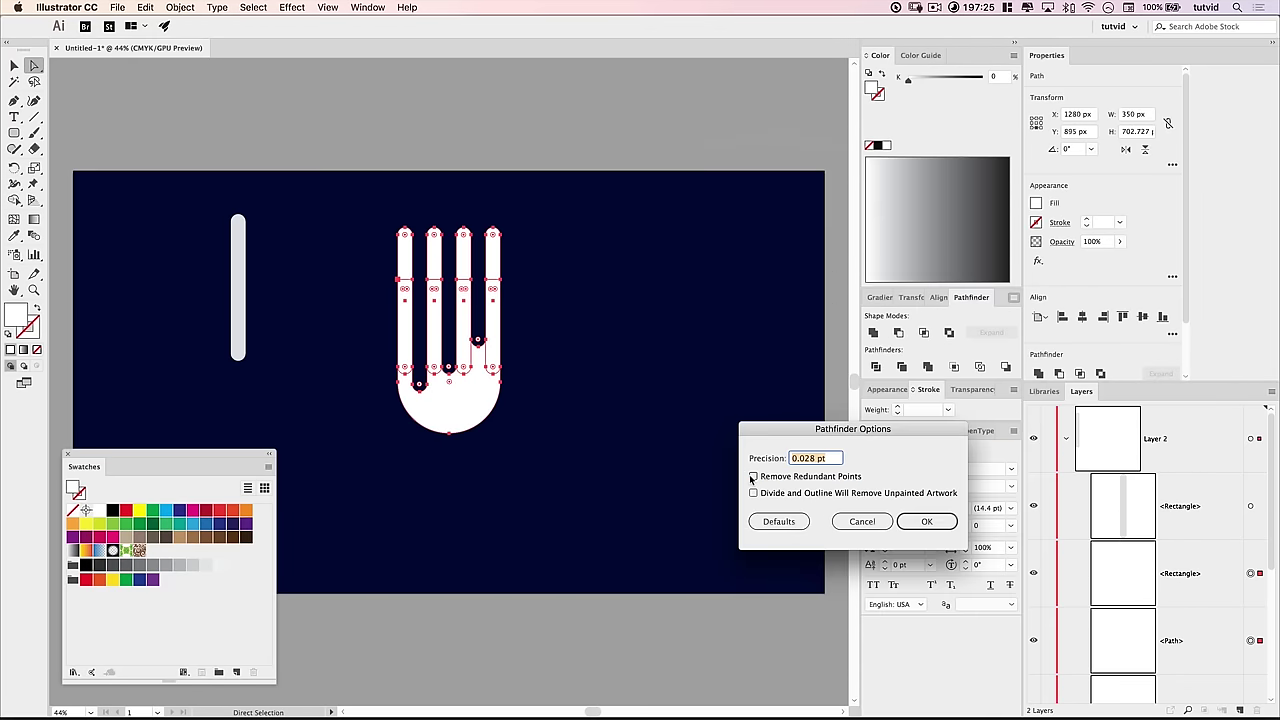
{"action": "left_click", "coordinate": [753, 477]}
{"action": "left_click", "coordinate": [930, 522]}
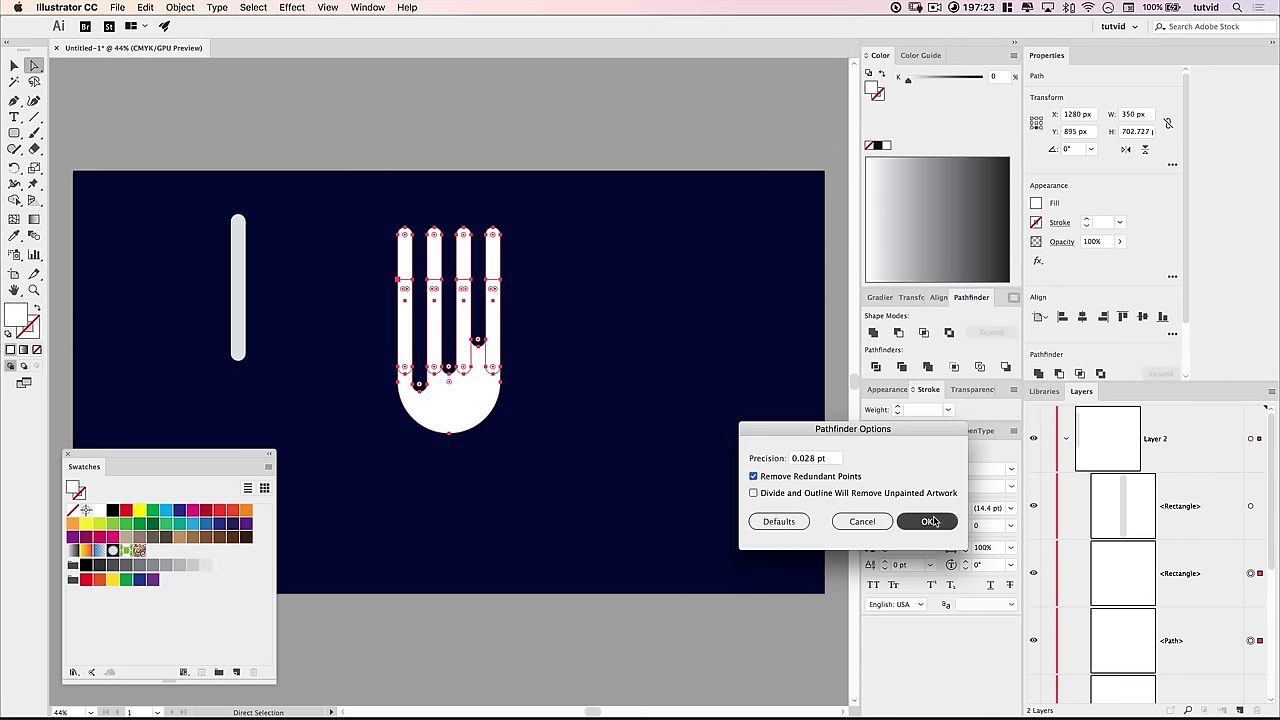
{"action": "left_click", "coordinate": [930, 521]}
{"action": "left_click", "coordinate": [903, 367]}
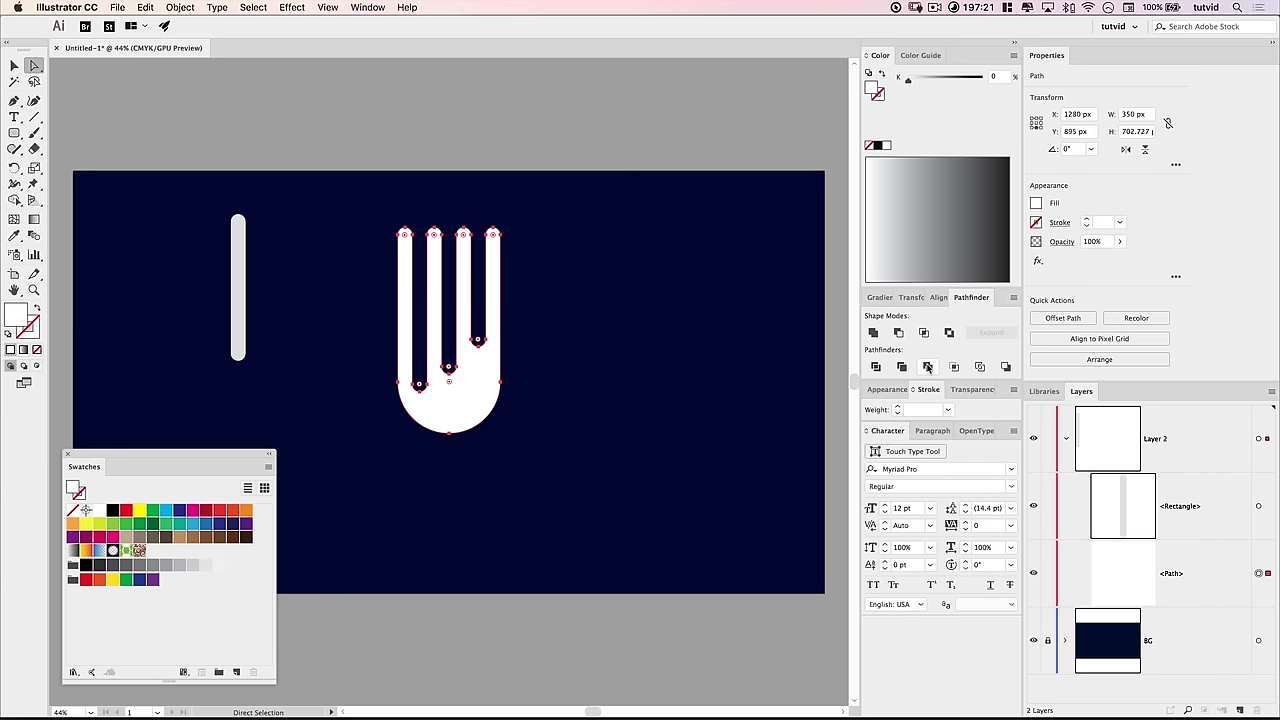
Step: Shorten the four fingers to staggered heights by lowering their rounded tips, keeping the third finger the tallest
{"action": "left_click", "coordinate": [512, 241]}
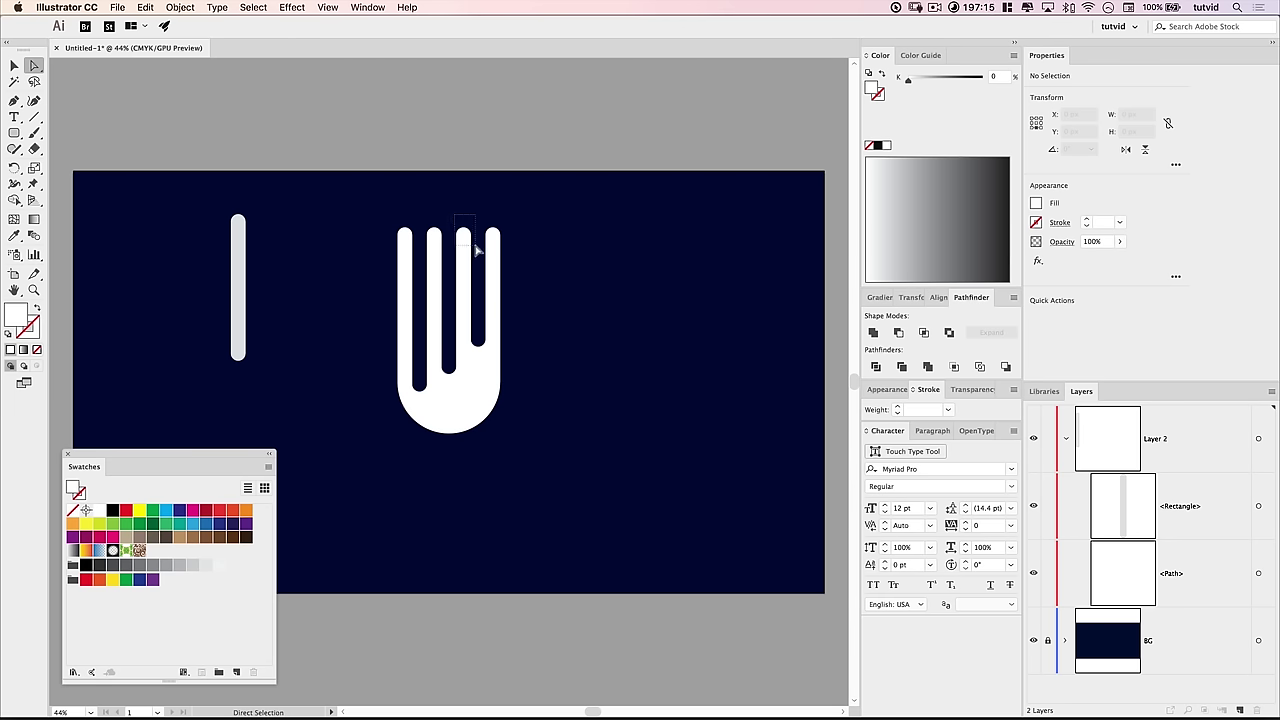
{"action": "left_click", "coordinate": [465, 240]}
{"action": "left_click_drag", "start_coordinate": [476, 250], "coordinate": [478, 254]}
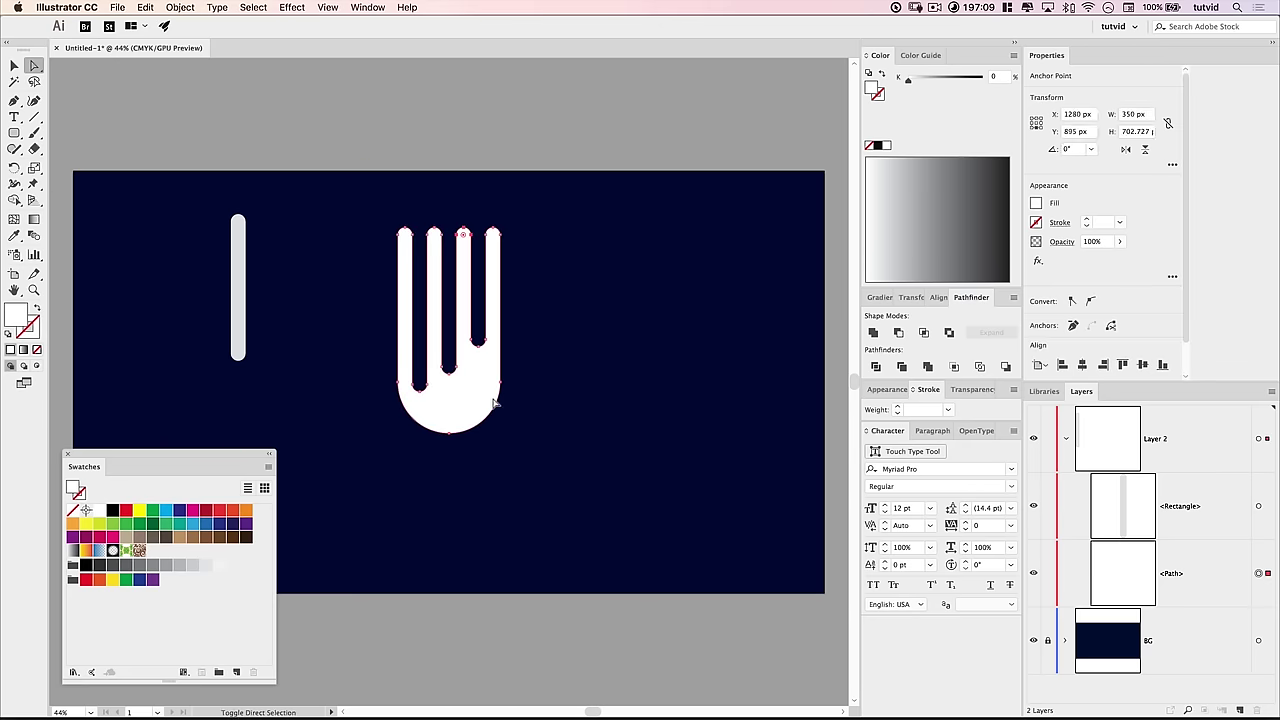
{"action": "key", "text": "shift+Down"}
{"action": "key", "text": "shift+Down"}
{"action": "key", "text": "shift+Down"}
{"action": "key", "text": "shift+Down"}
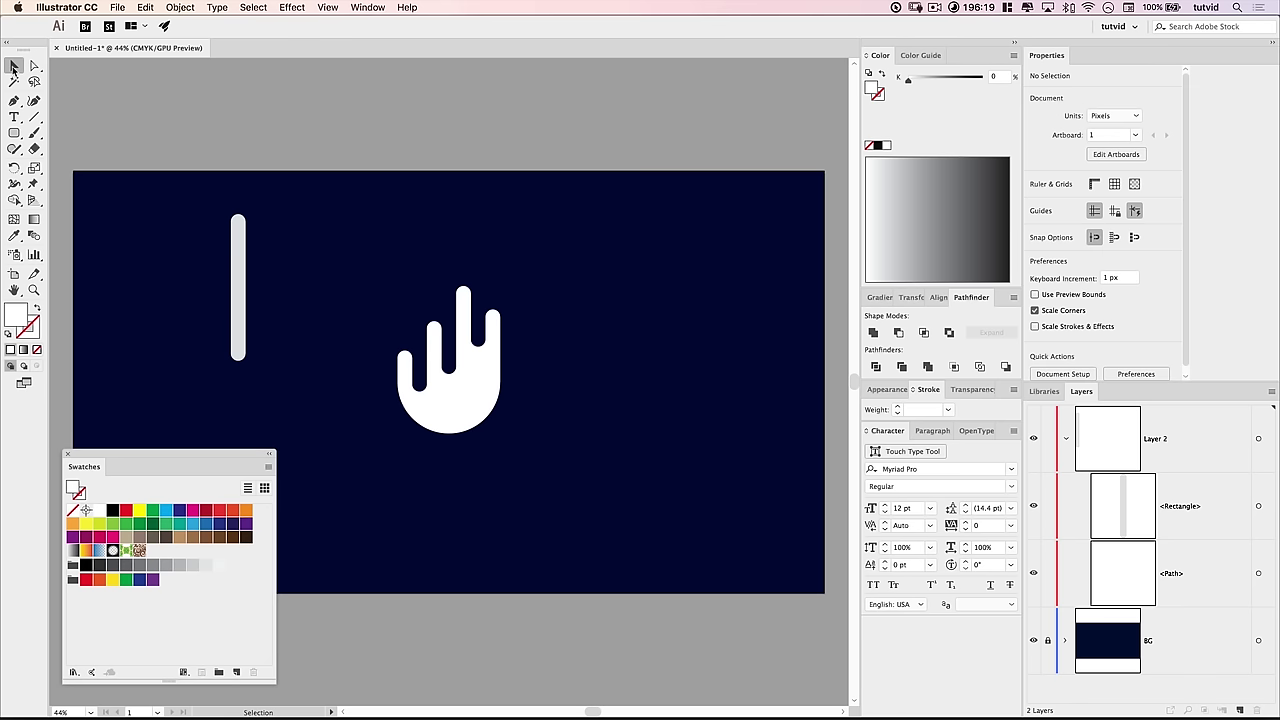
Step: Duplicate the grey bar, align the copy with the first finger, and raise it until a small gap separates them
{"action": "left_click", "coordinate": [236, 275]}
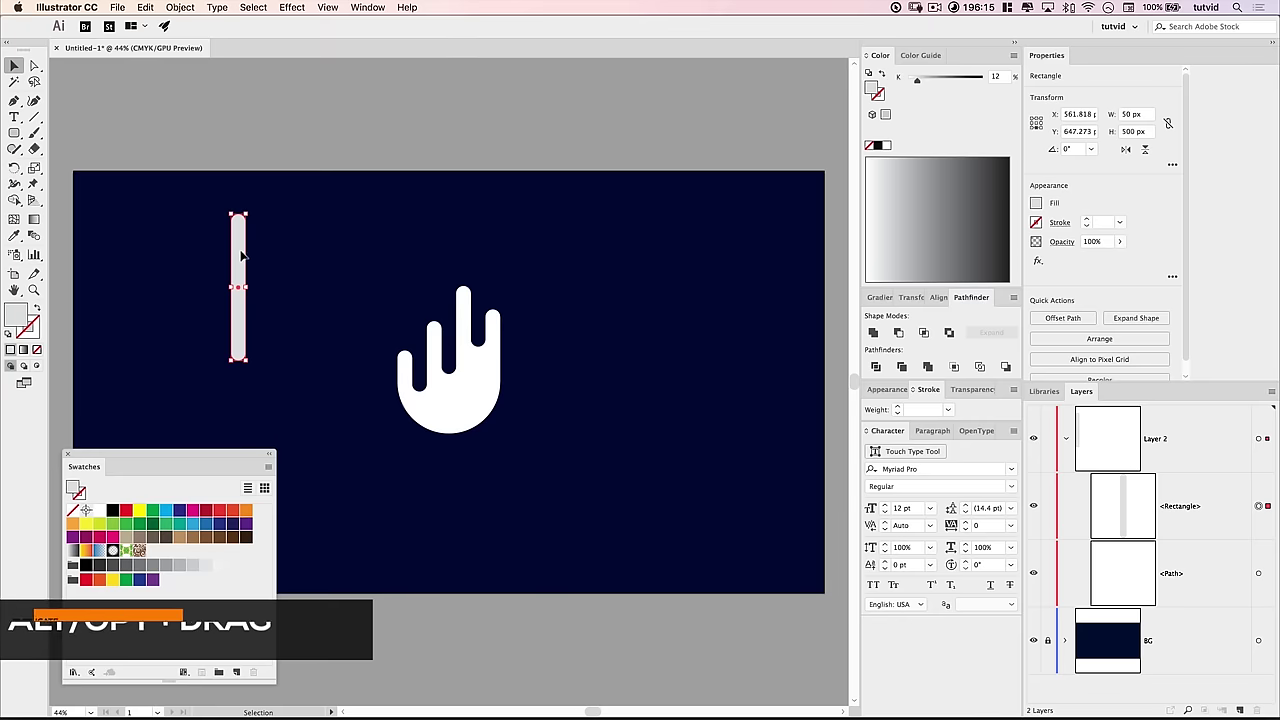
{"action": "left_click_drag", "start_coordinate": [240, 255], "coordinate": [405, 279]}
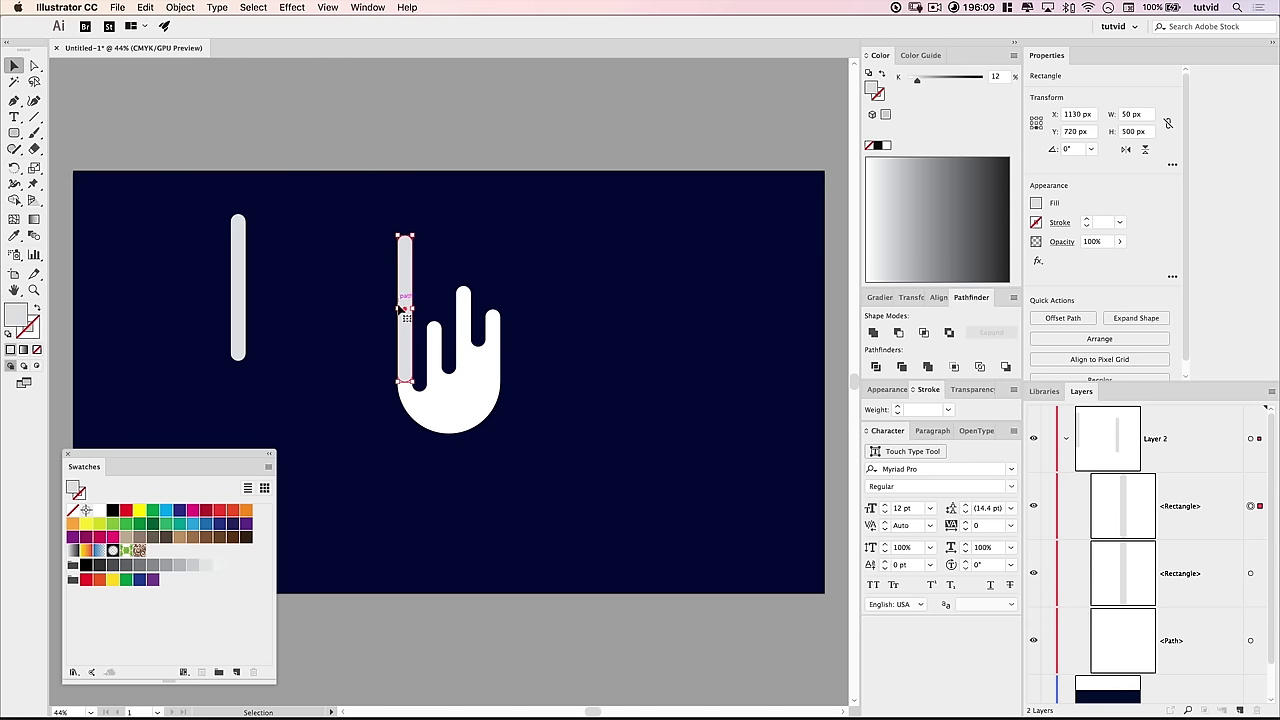
{"action": "key", "text": "shift+Up"}
{"action": "key", "text": "shift+Up"}
{"action": "key", "text": "shift+Up"}
{"action": "key", "text": "shift+Up"}
{"action": "key", "text": "shift+Up"}
{"action": "key", "text": "shift+Up"}
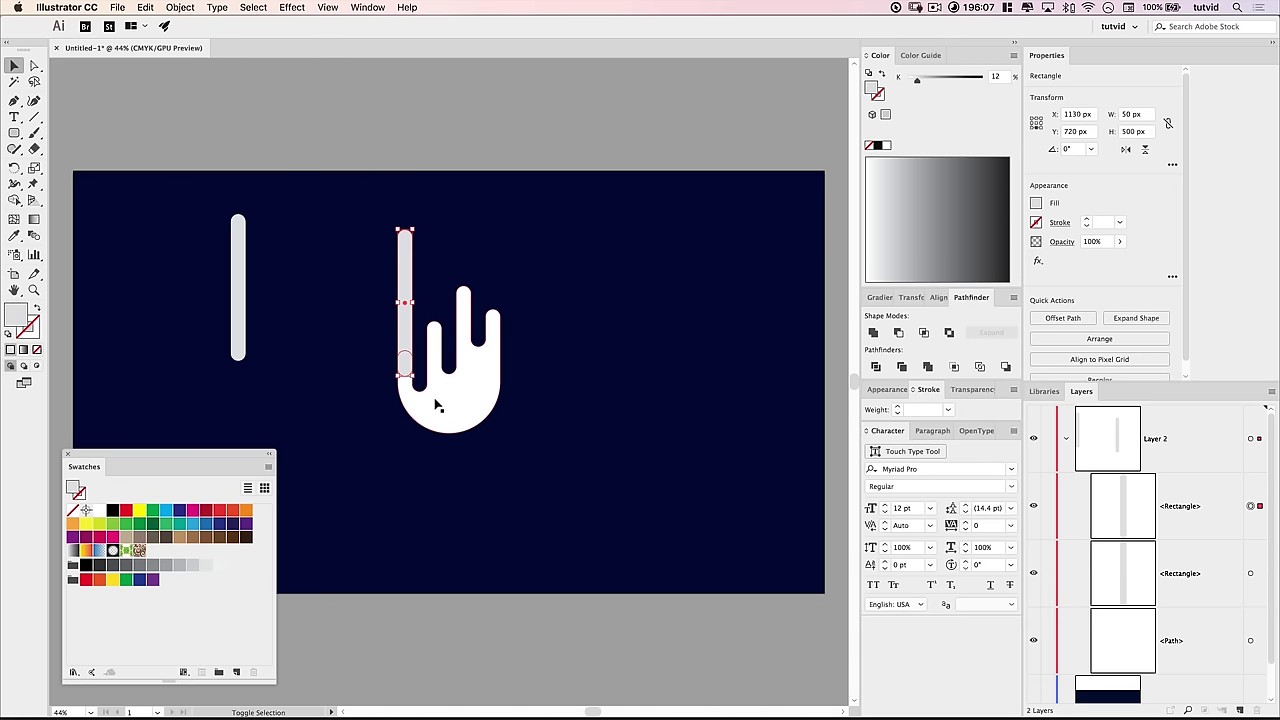
{"action": "key", "text": "shift+Up"}
{"action": "key", "text": "shift+Up"}
{"action": "key", "text": "shift+Up"}
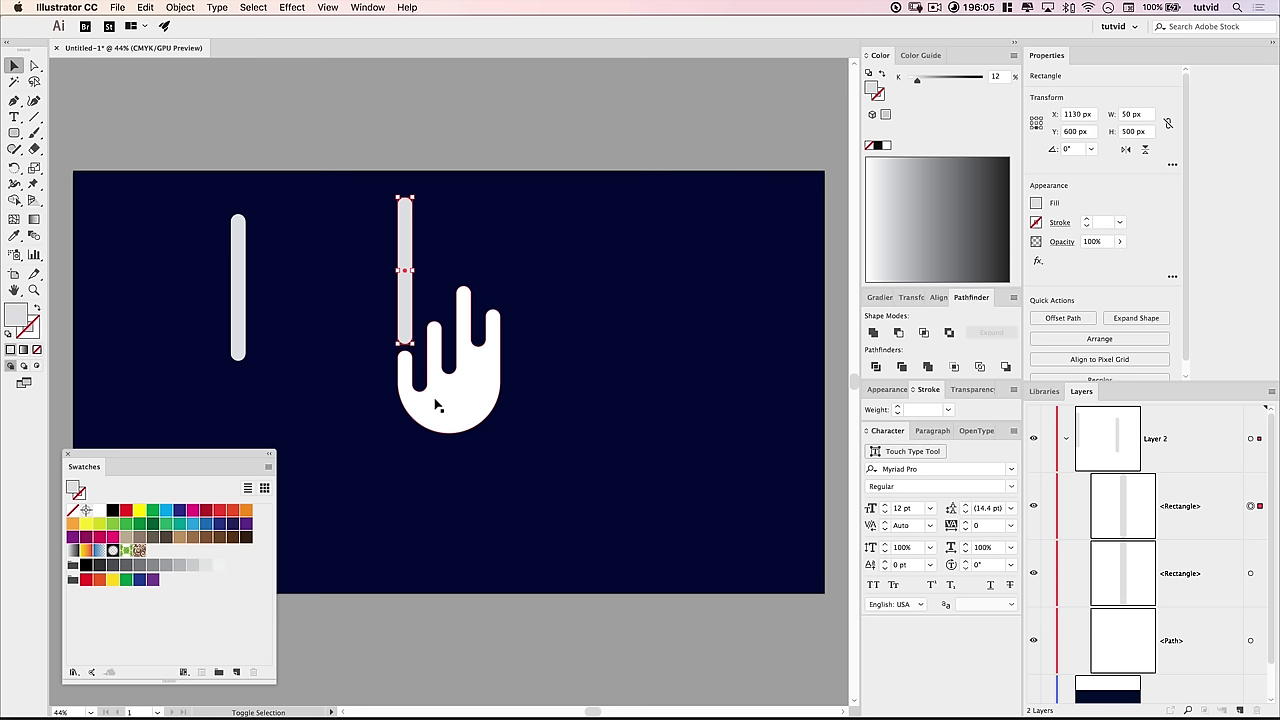
{"action": "key", "text": "shift+Up"}
{"action": "key", "text": "shift+Up"}
{"action": "left_click", "coordinate": [471, 215]}
Step: Shorten the bar above the first finger to 100 px tall by lowering its upper anchor points
{"action": "left_click", "coordinate": [33, 65]}
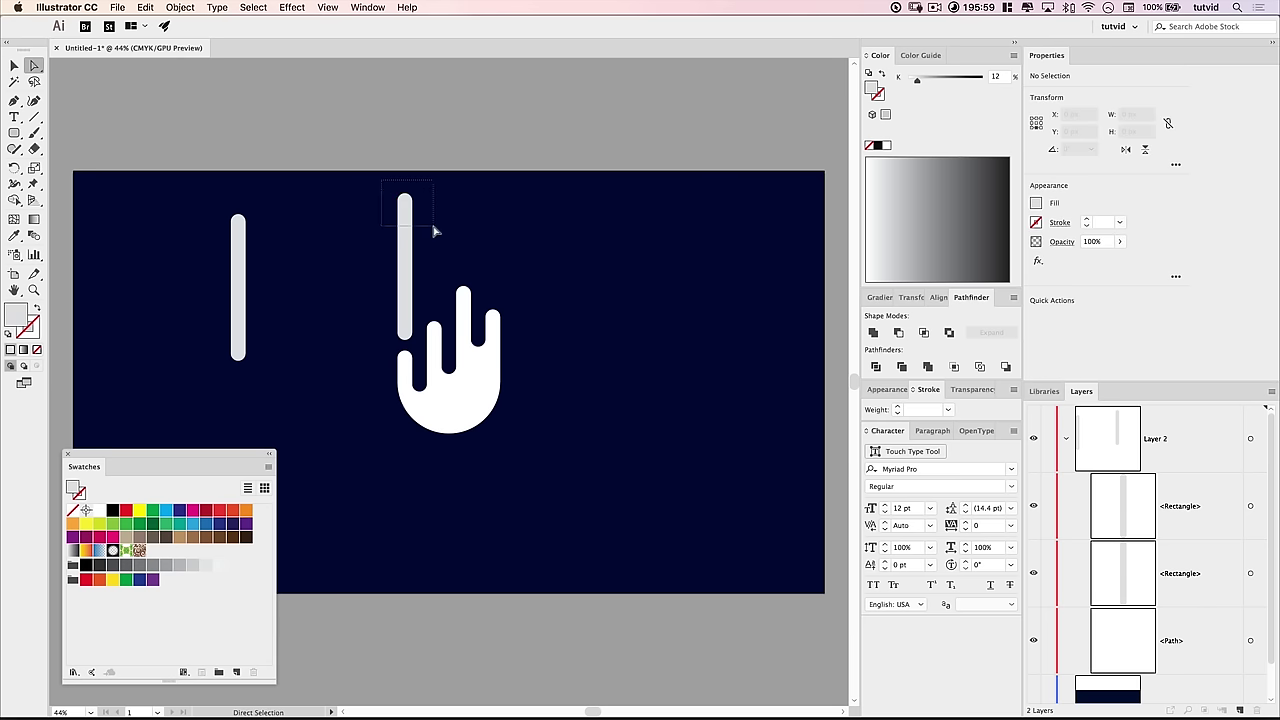
{"action": "left_click_drag", "start_coordinate": [430, 229], "coordinate": [430, 228]}
{"action": "key", "text": "shift+Down"}
{"action": "key", "text": "shift+Down"}
{"action": "key", "text": "shift+Down"}
{"action": "key", "text": "shift+Down"}
{"action": "key", "text": "shift+Down"}
{"action": "key", "text": "shift+Down"}
{"action": "key", "text": "shift+Down"}
{"action": "key", "text": "shift+Down"}
{"action": "key", "text": "shift+Down"}
{"action": "key", "text": "shift+Down"}
{"action": "key", "text": "shift+Down"}
{"action": "key", "text": "shift+Down"}
{"action": "key", "text": "shift+Down"}
{"action": "key", "text": "shift+Down"}
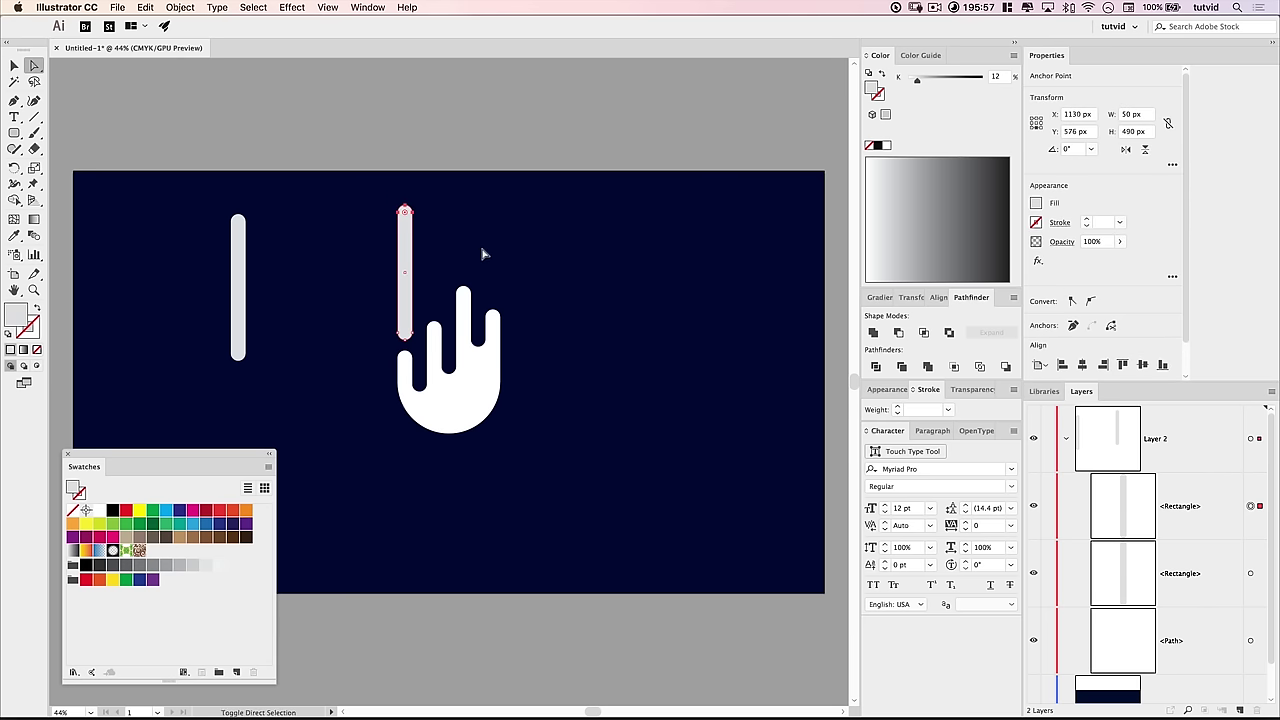
{"action": "key", "text": "shift+Down"}
{"action": "key", "text": "shift+Down"}
{"action": "key", "text": "shift+Down"}
{"action": "key", "text": "shift+Down"}
{"action": "key", "text": "shift+Down"}
{"action": "key", "text": "shift+Down"}
{"action": "key", "text": "shift+Down"}
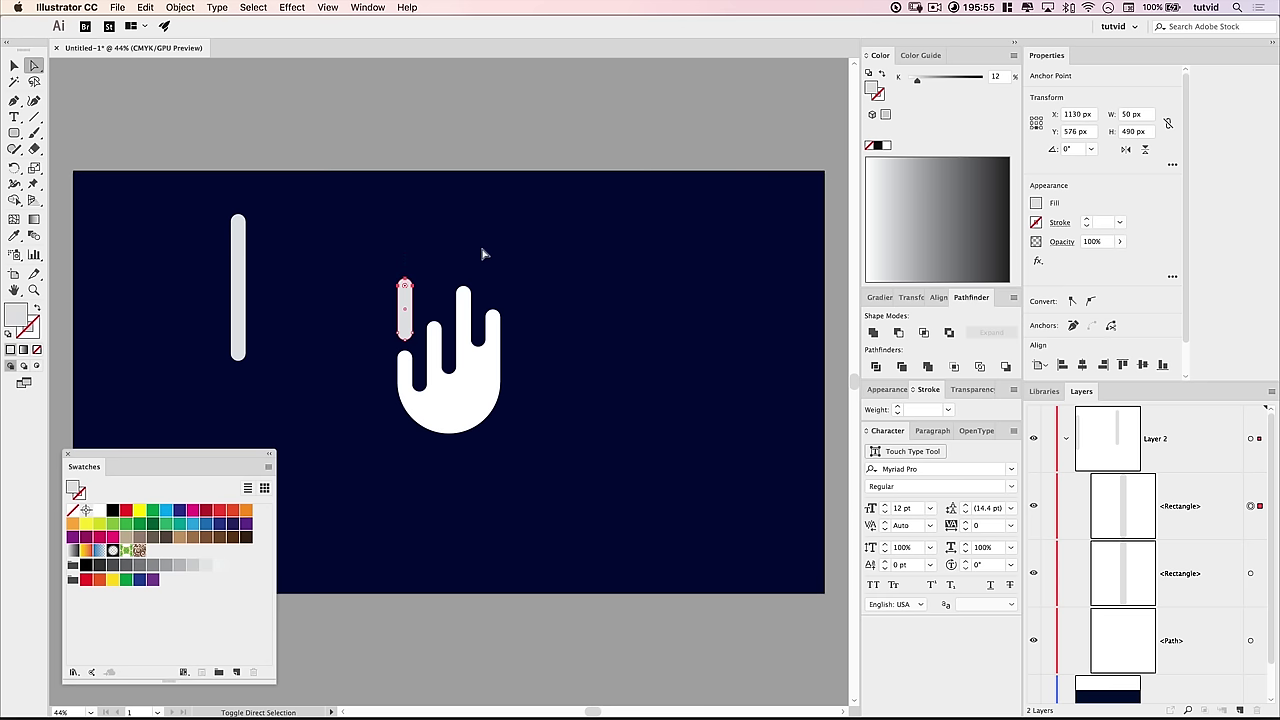
{"action": "key", "text": "shift+Down"}
{"action": "key", "text": "shift+Down"}
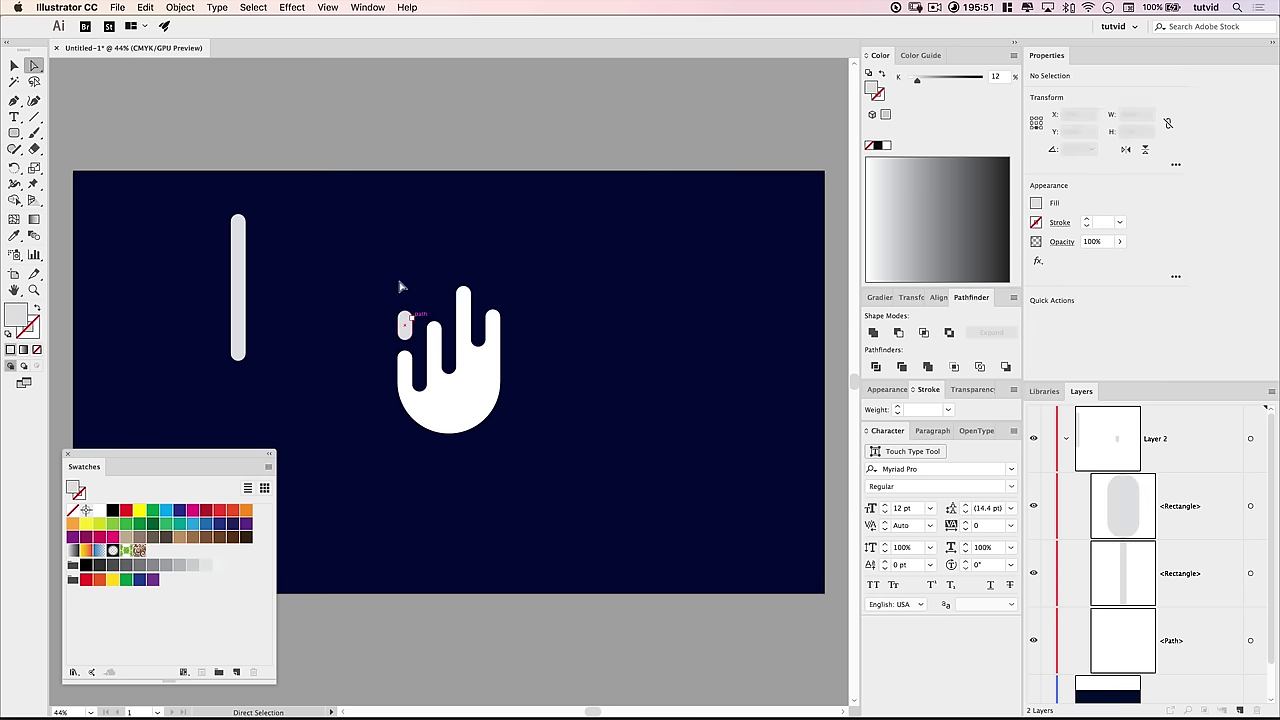
Step: Move the short bar slightly closer to the first finger and fill it with white
{"action": "left_click", "coordinate": [407, 319]}
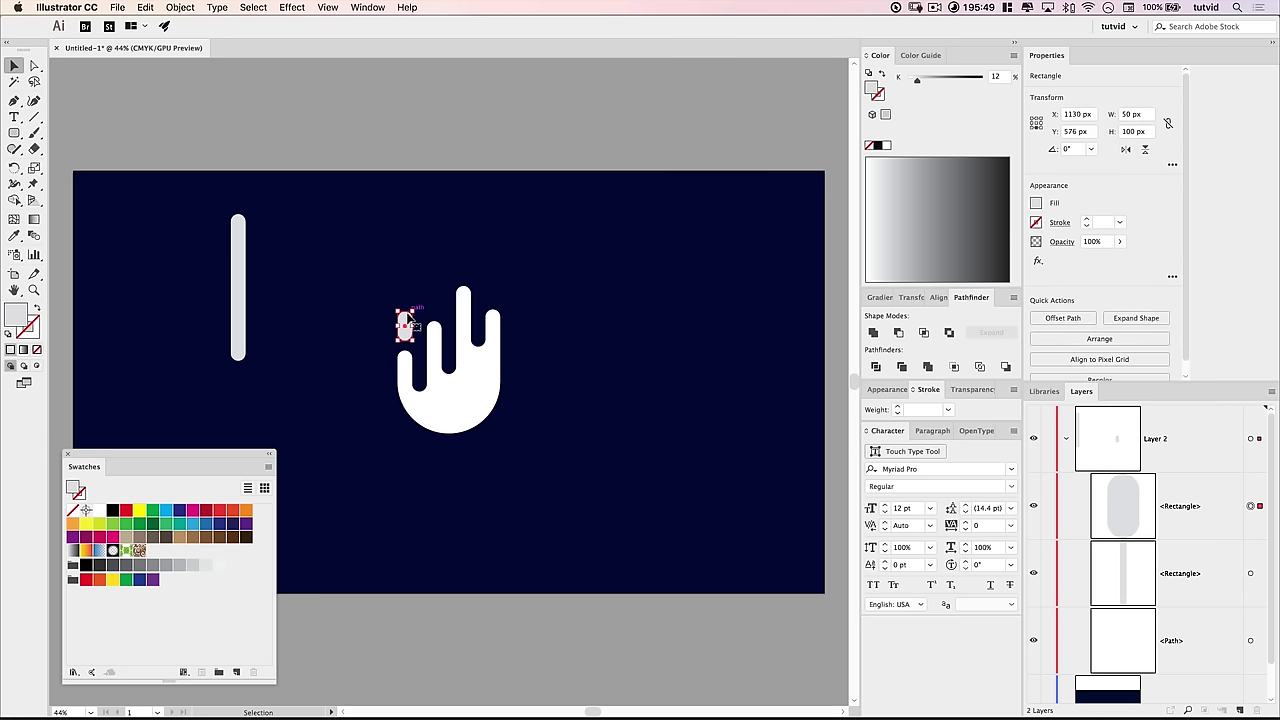
{"action": "left_click_drag", "start_coordinate": [408, 318], "coordinate": [408, 324]}
{"action": "left_click", "coordinate": [886, 147]}
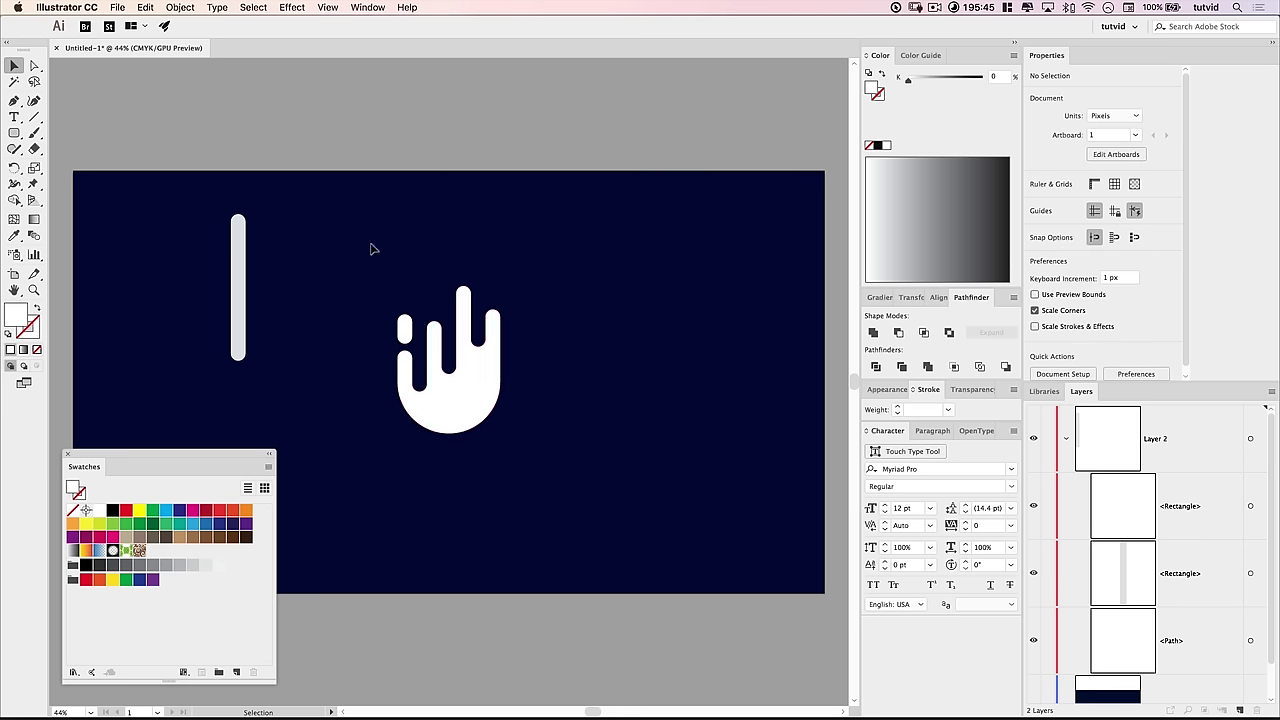
{"action": "left_click", "coordinate": [402, 330]}
{"action": "left_click", "coordinate": [410, 263]}
Step: Extend the white capsule upward to a height of 120 px and raise the tip of the third finger slightly
{"action": "key", "text": "a"}
{"action": "left_click", "coordinate": [406, 326]}
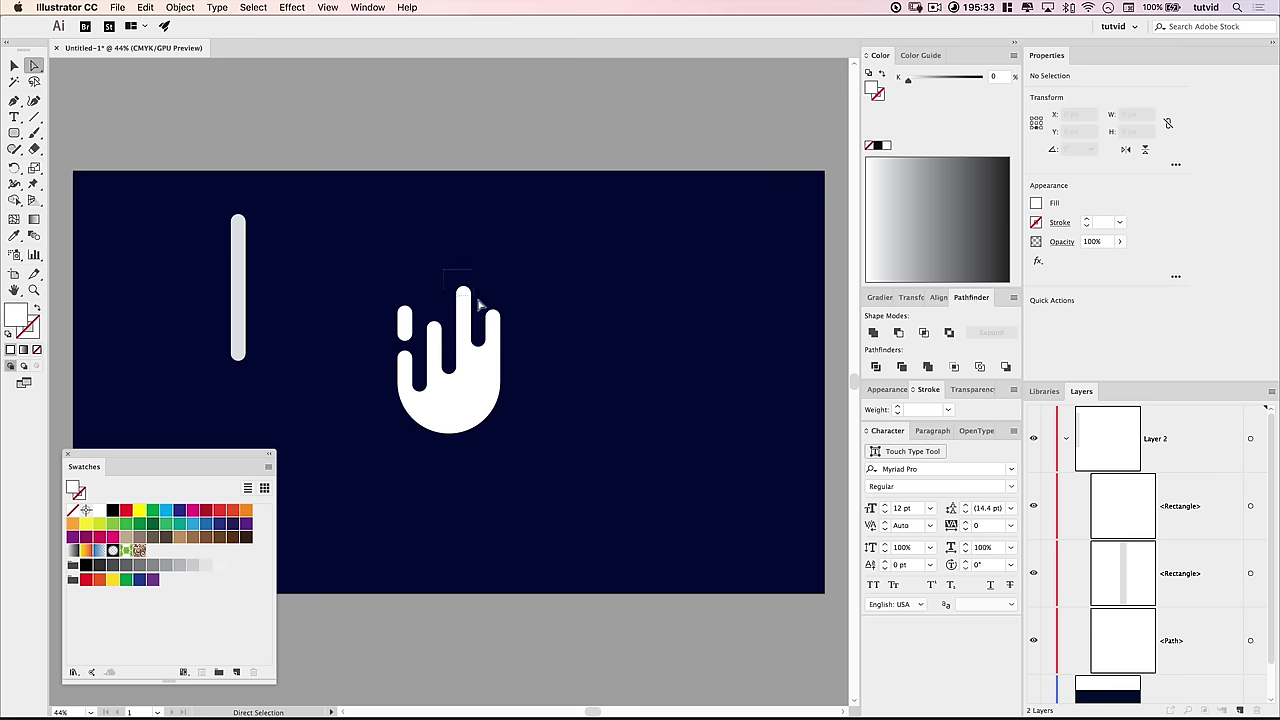
{"action": "left_click", "coordinate": [470, 285]}
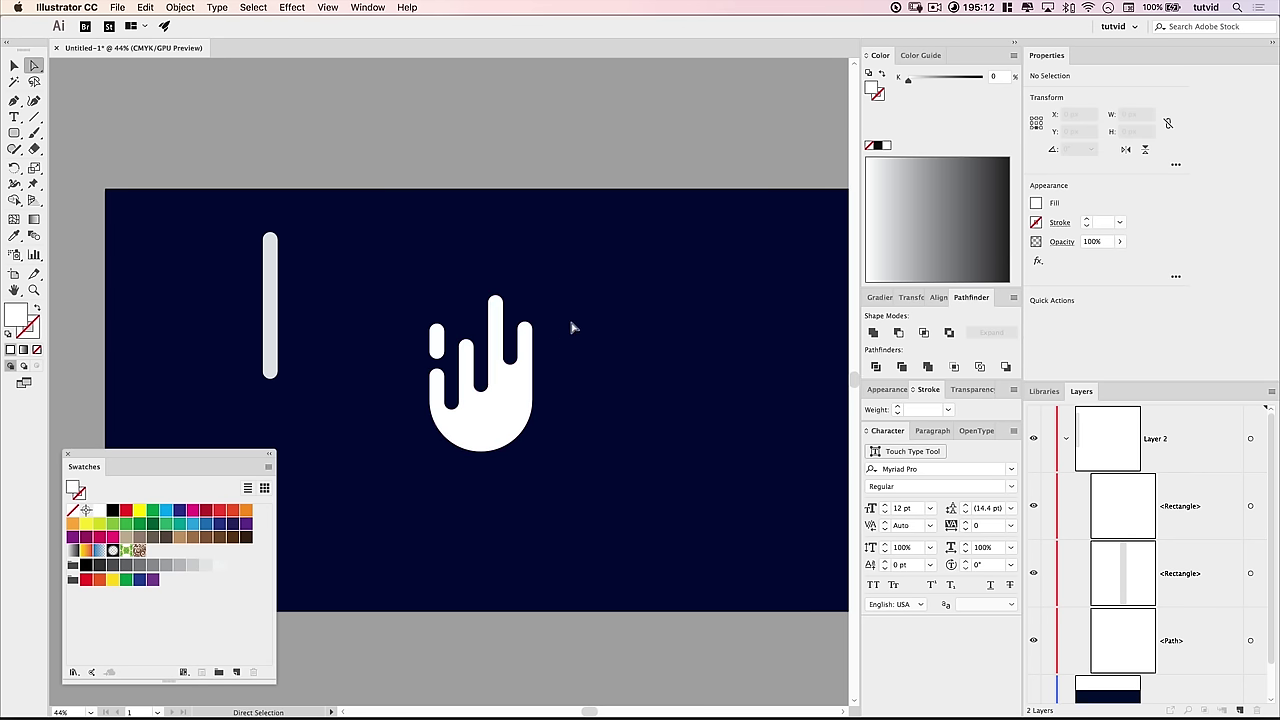
Step: Place two copies of the grey bar on the hand, one in the first gap and one higher in the second gap
{"action": "left_click", "coordinate": [268, 270]}
{"action": "left_click_drag", "start_coordinate": [270, 278], "coordinate": [452, 373]}
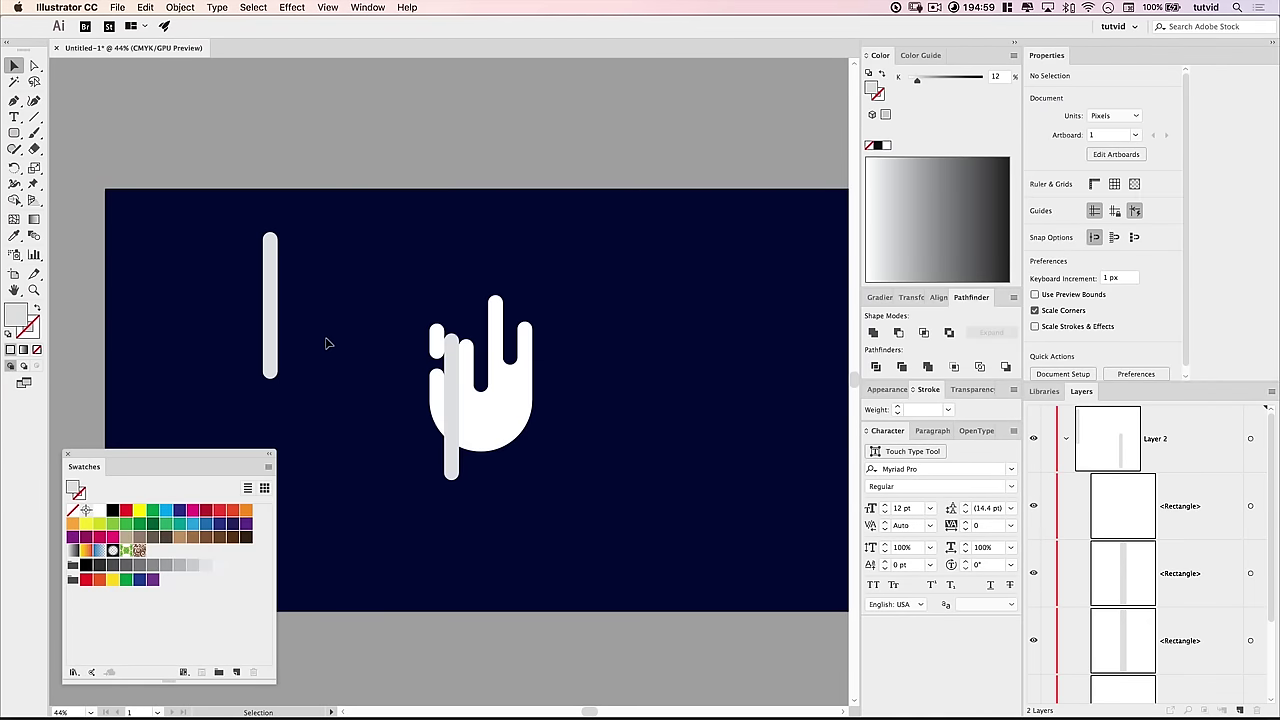
{"action": "left_click", "coordinate": [268, 288]}
{"action": "left_click_drag", "start_coordinate": [268, 288], "coordinate": [481, 322]}
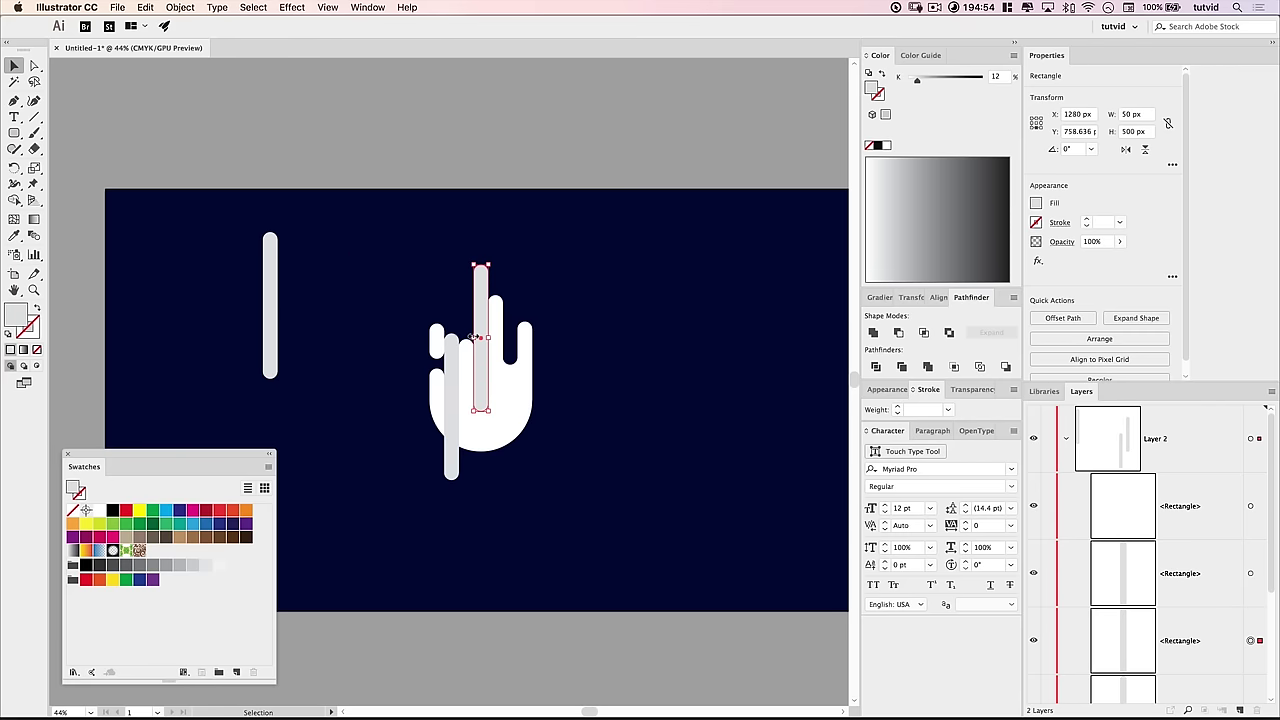
Step: Nudge the white capsule and the grey bar in the first gap slightly upward
{"action": "left_click", "coordinate": [437, 337]}
{"action": "left_click_drag", "start_coordinate": [437, 337], "coordinate": [437, 332]}
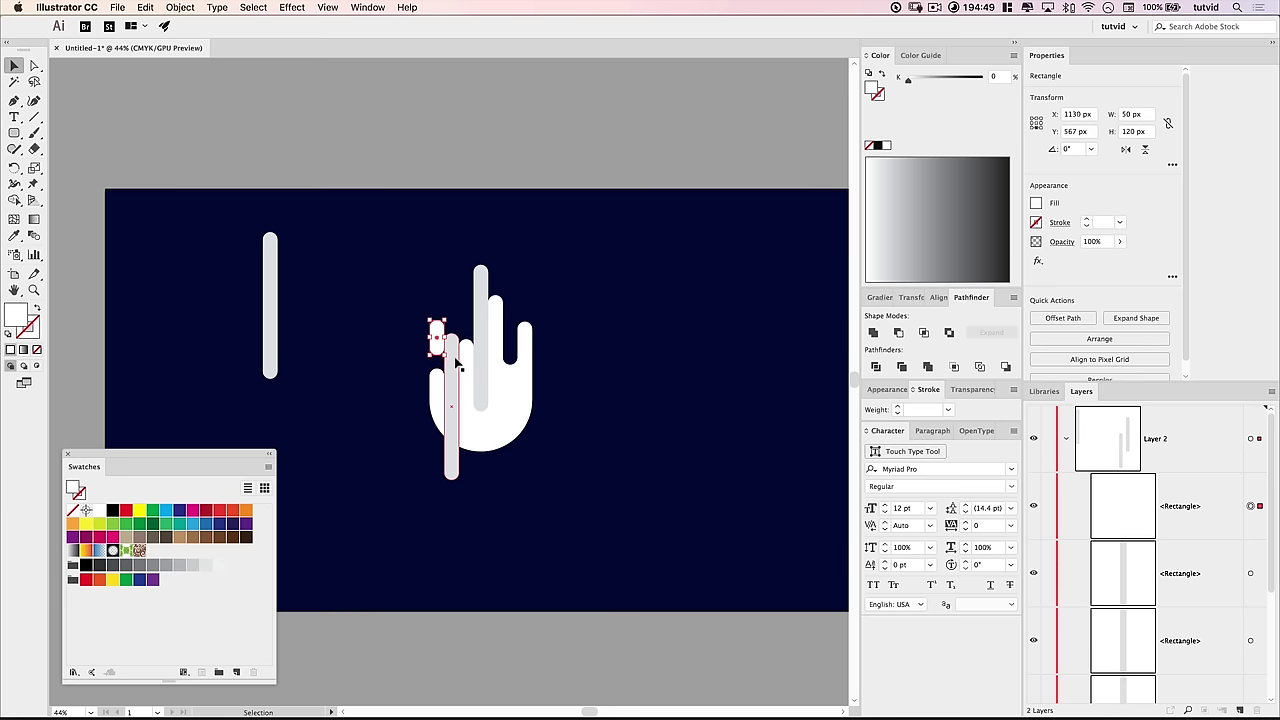
{"action": "left_click", "coordinate": [456, 366]}
{"action": "key", "text": "Up"}
{"action": "key", "text": "Up"}
{"action": "key", "text": "Up"}
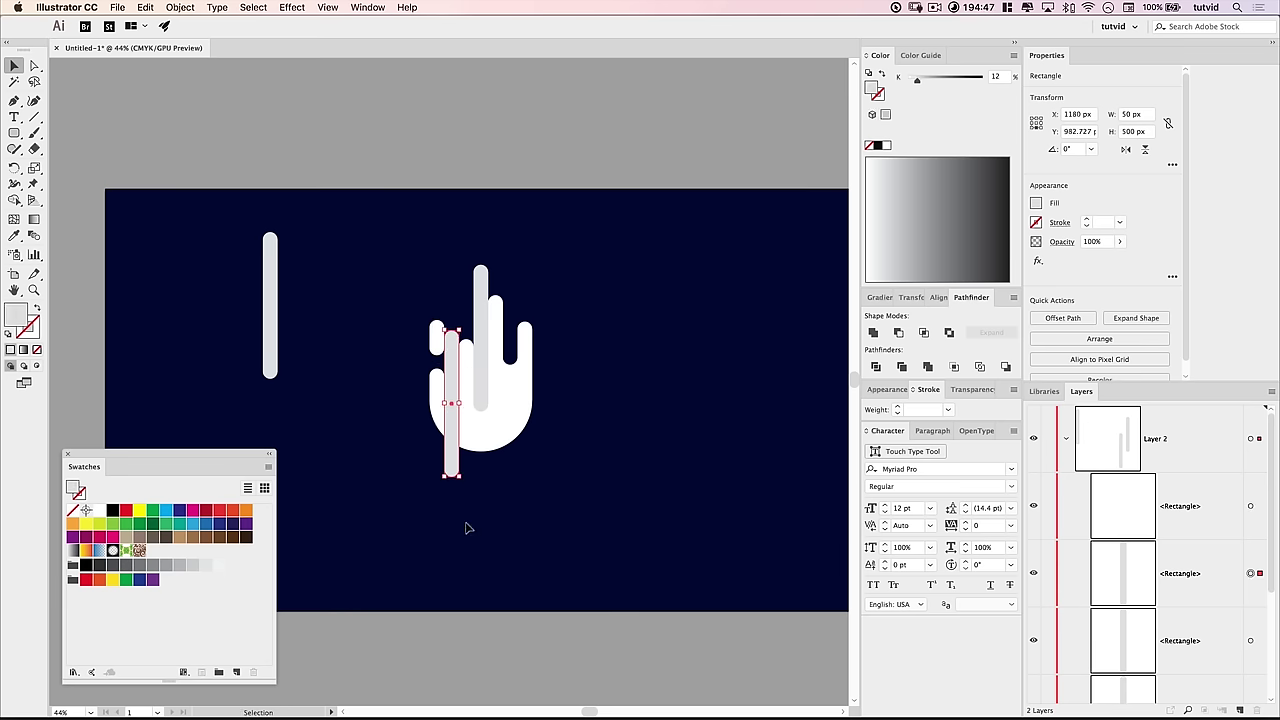
{"action": "left_click", "coordinate": [489, 490]}
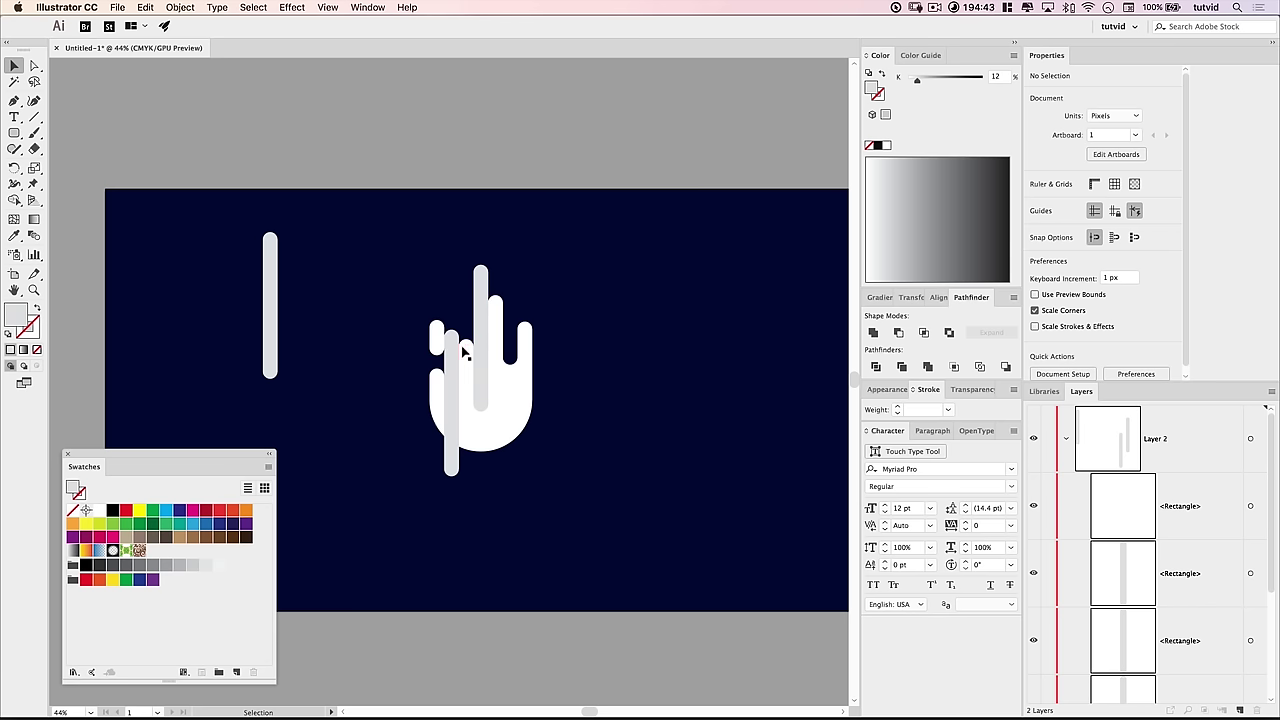
Step: Place another copy of the grey bar in the third gap, extending below the palm
{"action": "left_click", "coordinate": [271, 288]}
{"action": "left_click_drag", "start_coordinate": [271, 288], "coordinate": [516, 375]}
{"action": "left_click", "coordinate": [580, 392]}
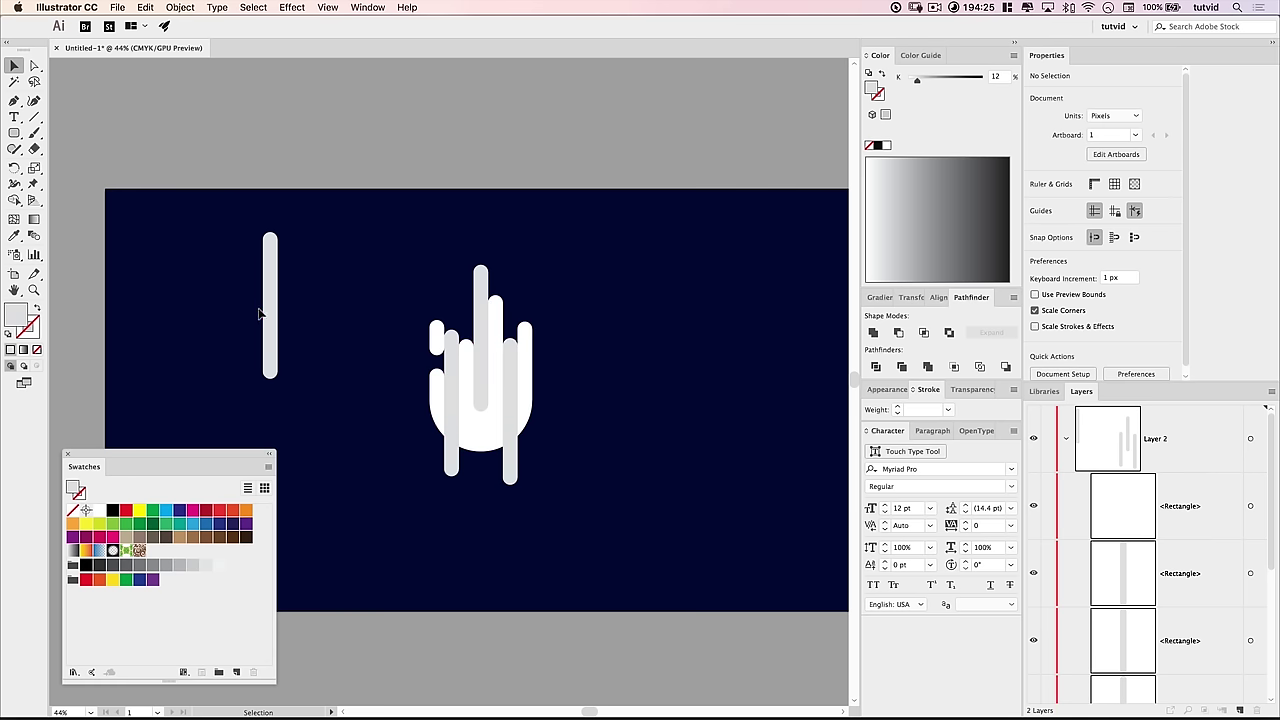
Step: Move the remaining grey bar to the first gap, higher than the bar already there, and darken its fill to 40% black
{"action": "left_click_drag", "start_coordinate": [270, 281], "coordinate": [452, 280]}
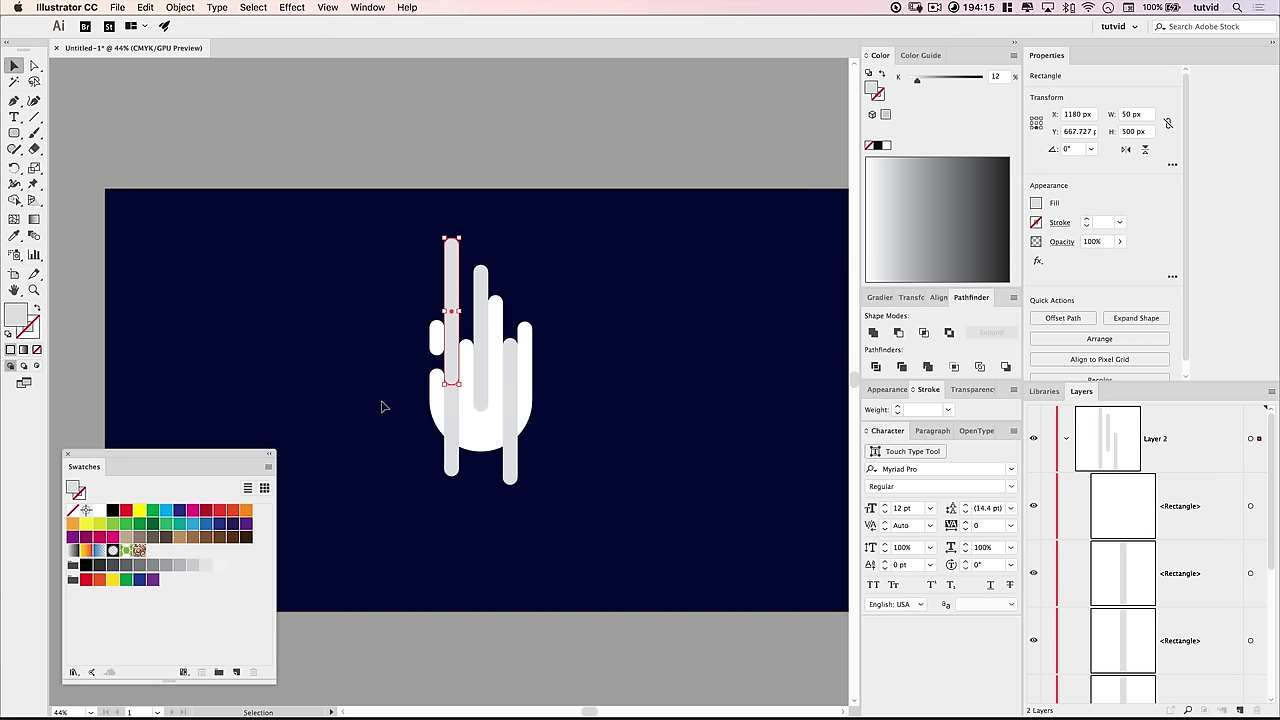
{"action": "left_click_drag", "start_coordinate": [922, 82], "coordinate": [938, 80]}
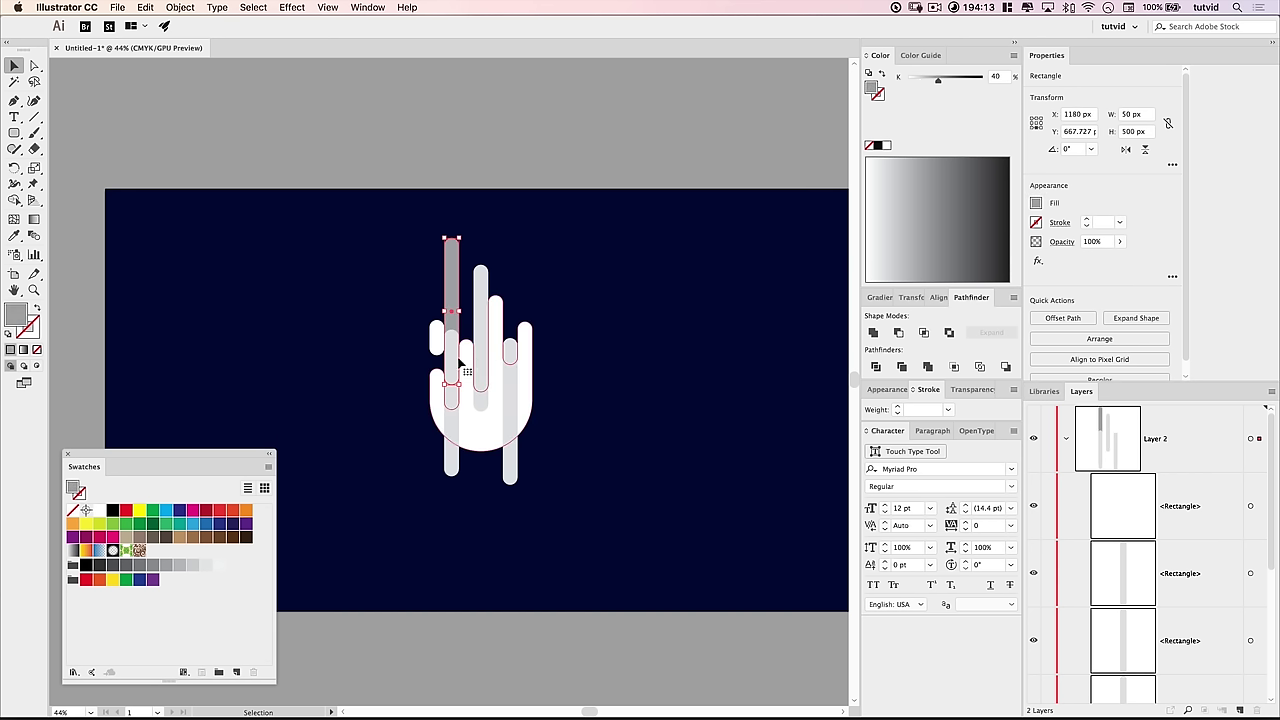
{"action": "left_click", "coordinate": [388, 367]}
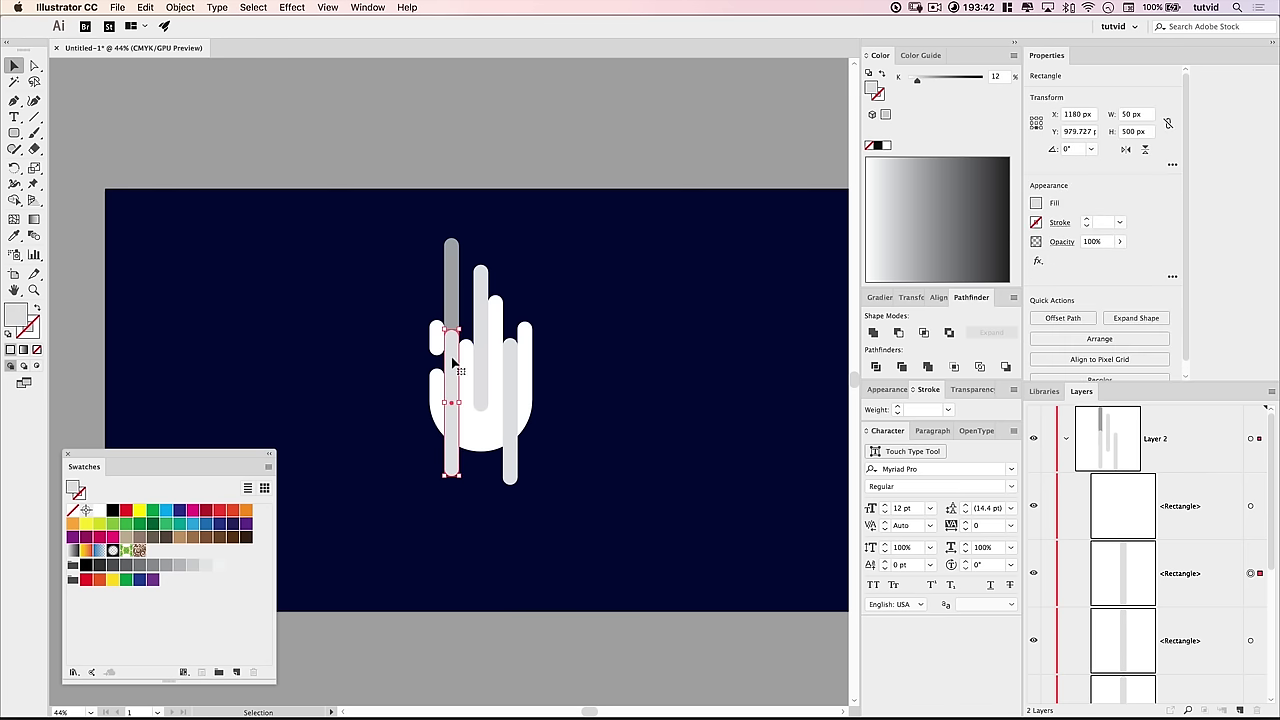
Step: Divide the white body and the light grey first-gap bar, ungroup the pieces, and delete the end protruding below the palm
{"action": "left_click", "coordinate": [476, 430], "text": "shift"}
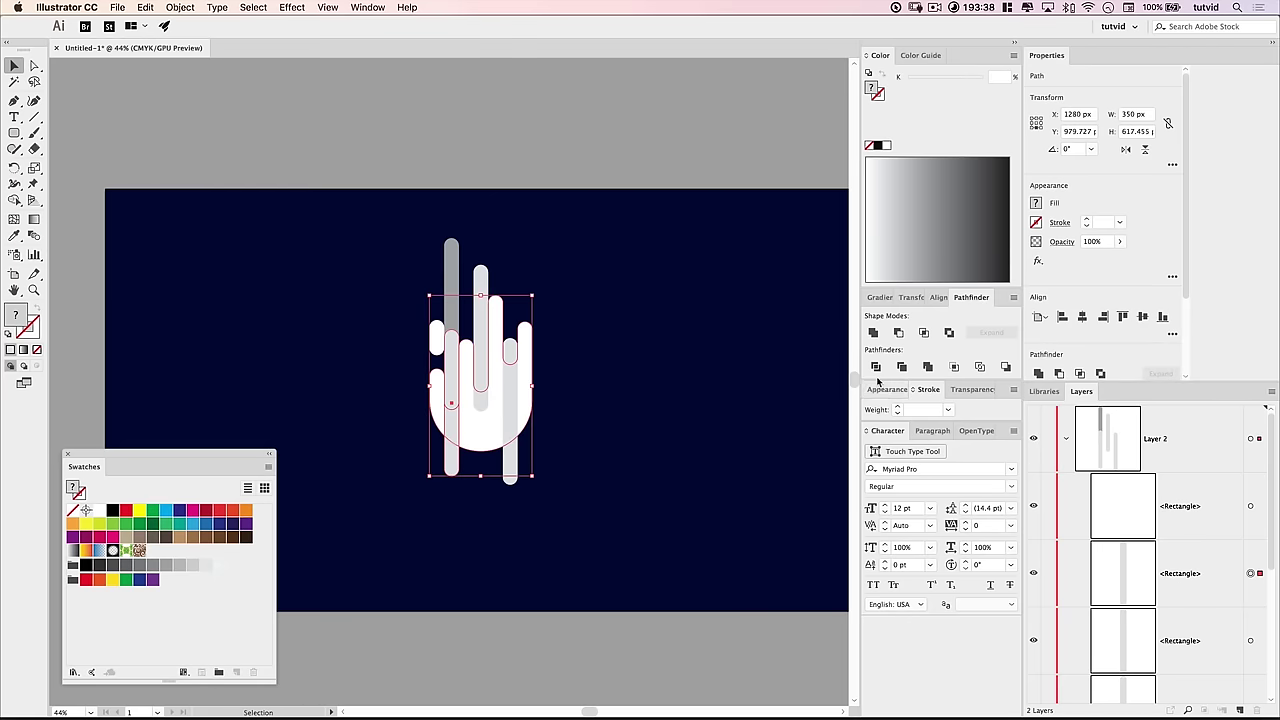
{"action": "left_click", "coordinate": [876, 367]}
{"action": "key", "text": "ctrl+shift+g"}
{"action": "left_click", "coordinate": [605, 452]}
{"action": "left_click", "coordinate": [452, 466]}
{"action": "key", "text": "Delete"}
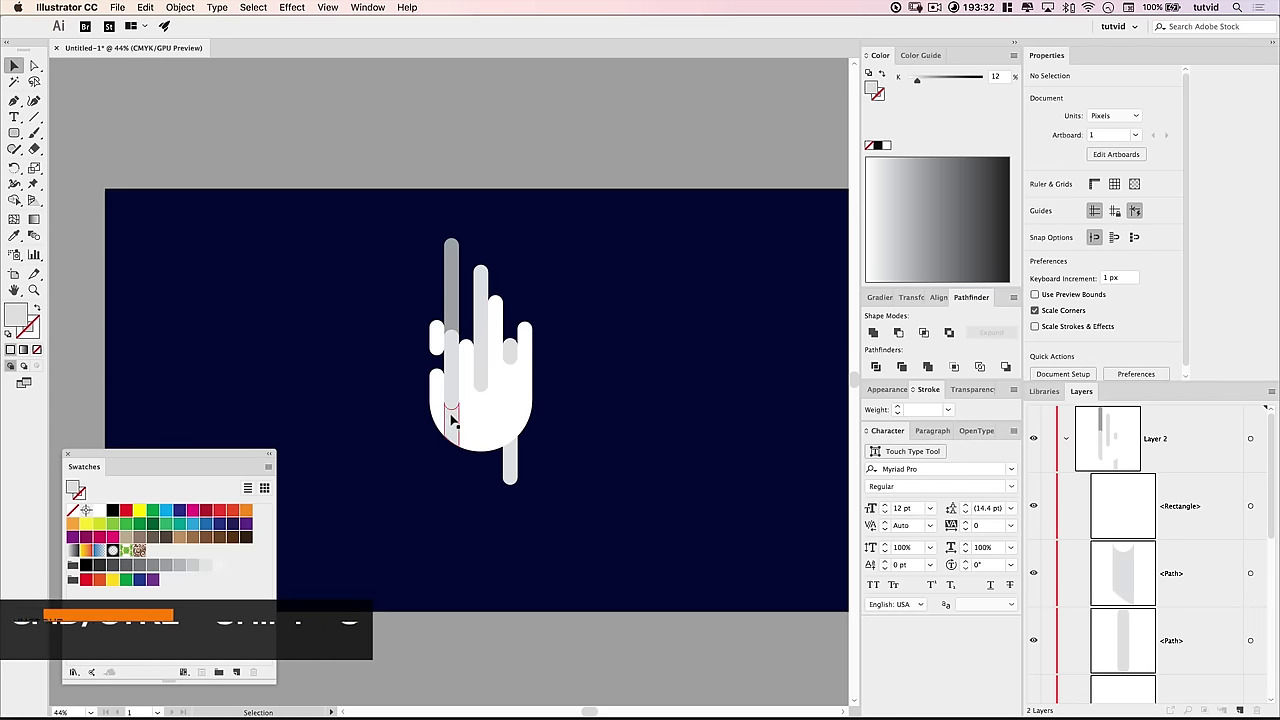
Step: Fill the divided grey piece inside the palm below the first slot with white
{"action": "left_click", "coordinate": [449, 425]}
{"action": "key", "text": "Delete"}
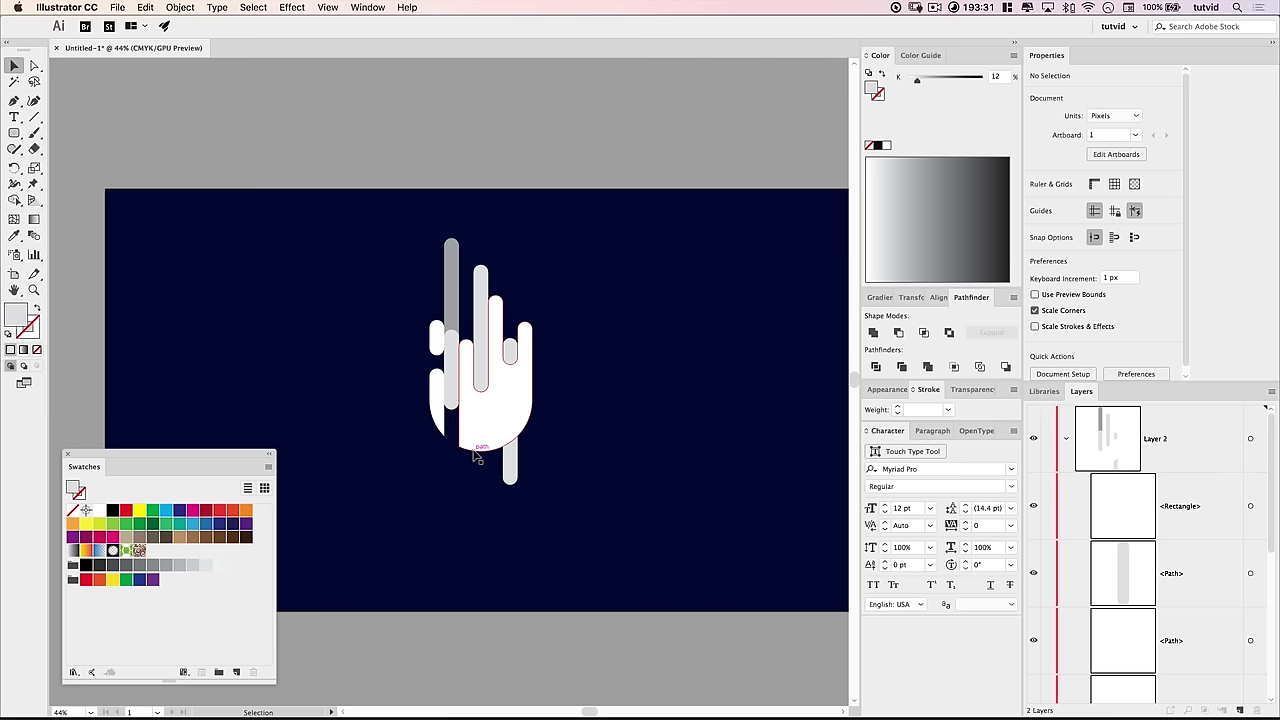
{"action": "left_click", "coordinate": [456, 438]}
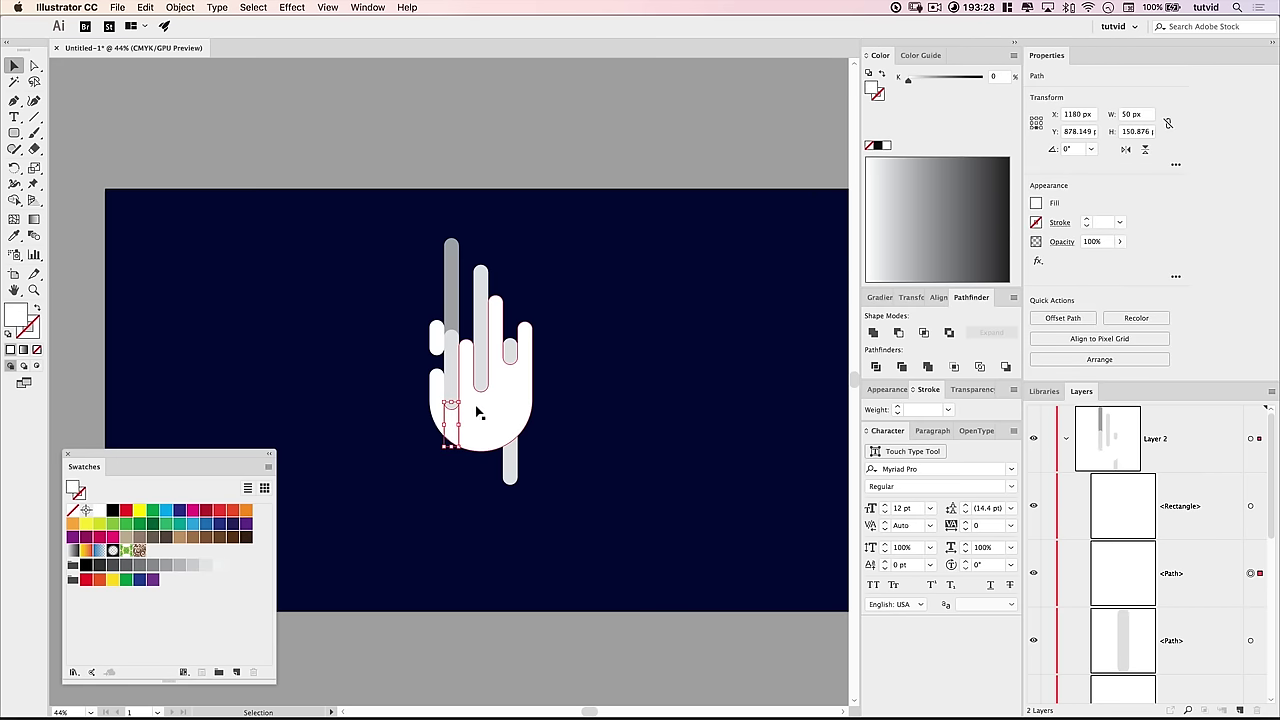
Step: Unite the divided white palm pieces into a single white hand body
{"action": "left_click", "coordinate": [470, 420], "text": "shift"}
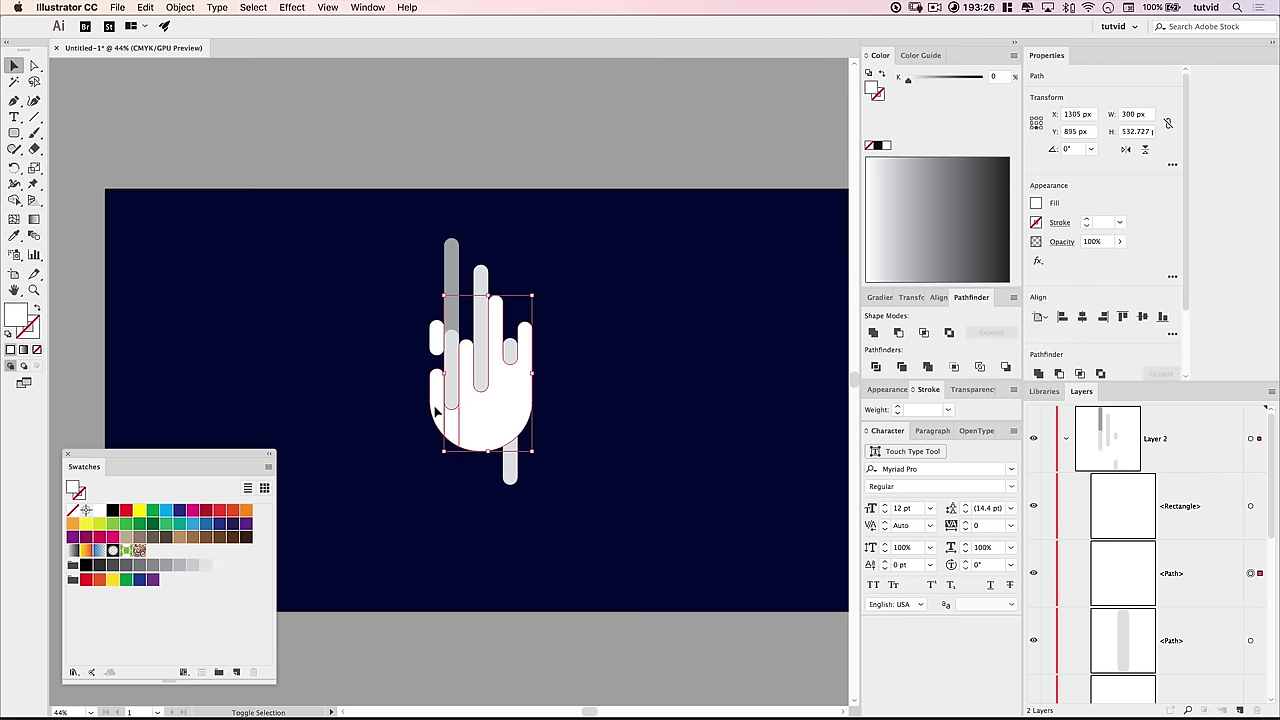
{"action": "left_click", "coordinate": [436, 410], "text": "shift"}
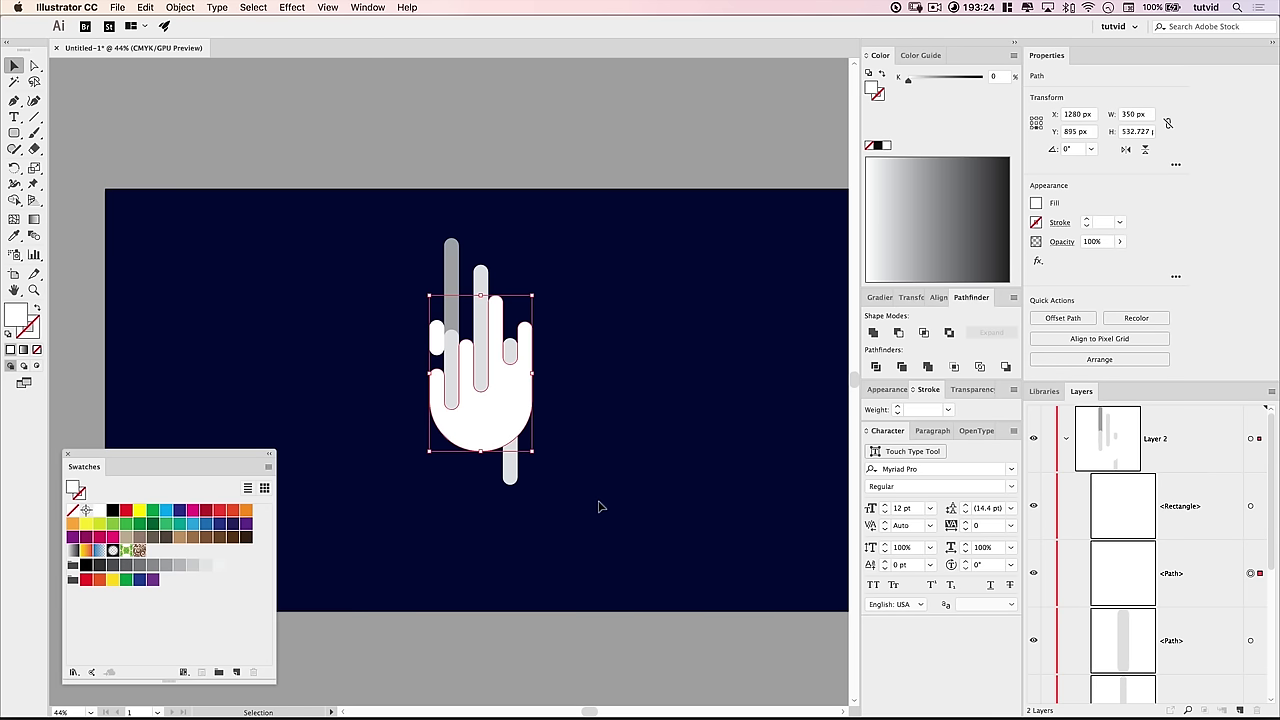
{"action": "left_click", "coordinate": [598, 507]}
Step: Divide the white body and the third-gap grey bar, ungroup the pieces, and delete the end protruding below the palm
{"action": "left_click", "coordinate": [451, 371]}
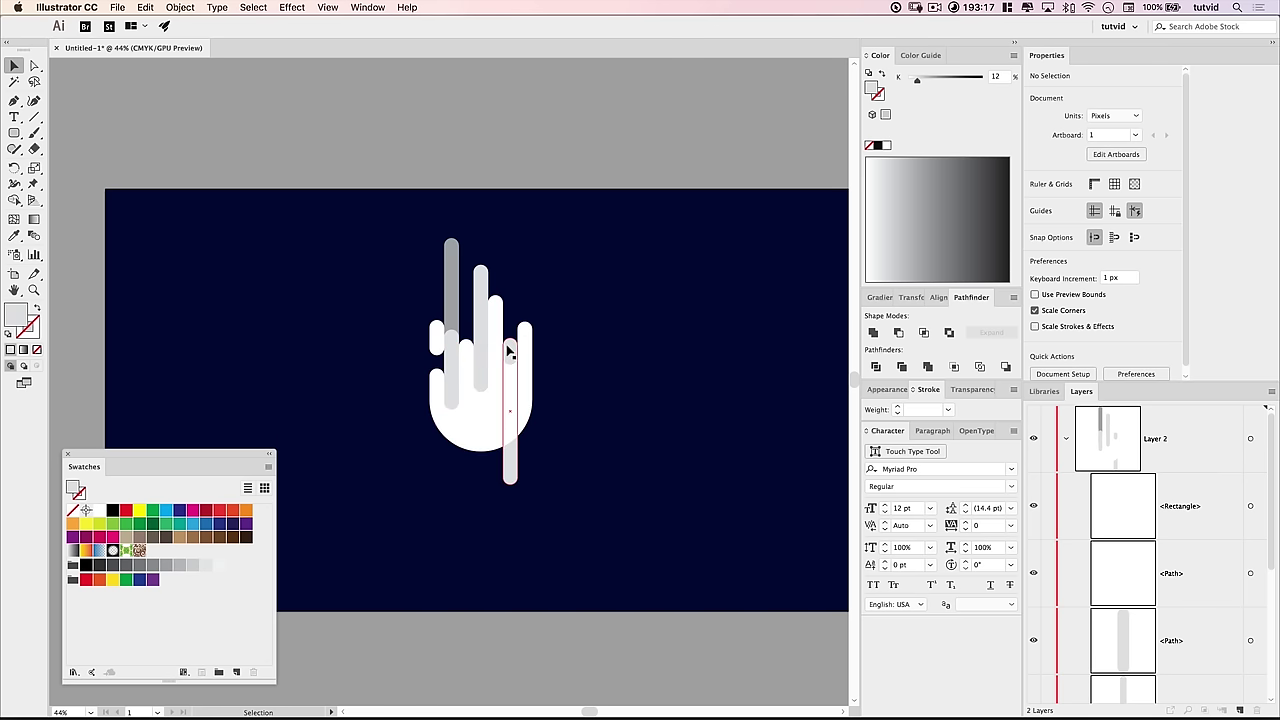
{"action": "left_click", "coordinate": [512, 352]}
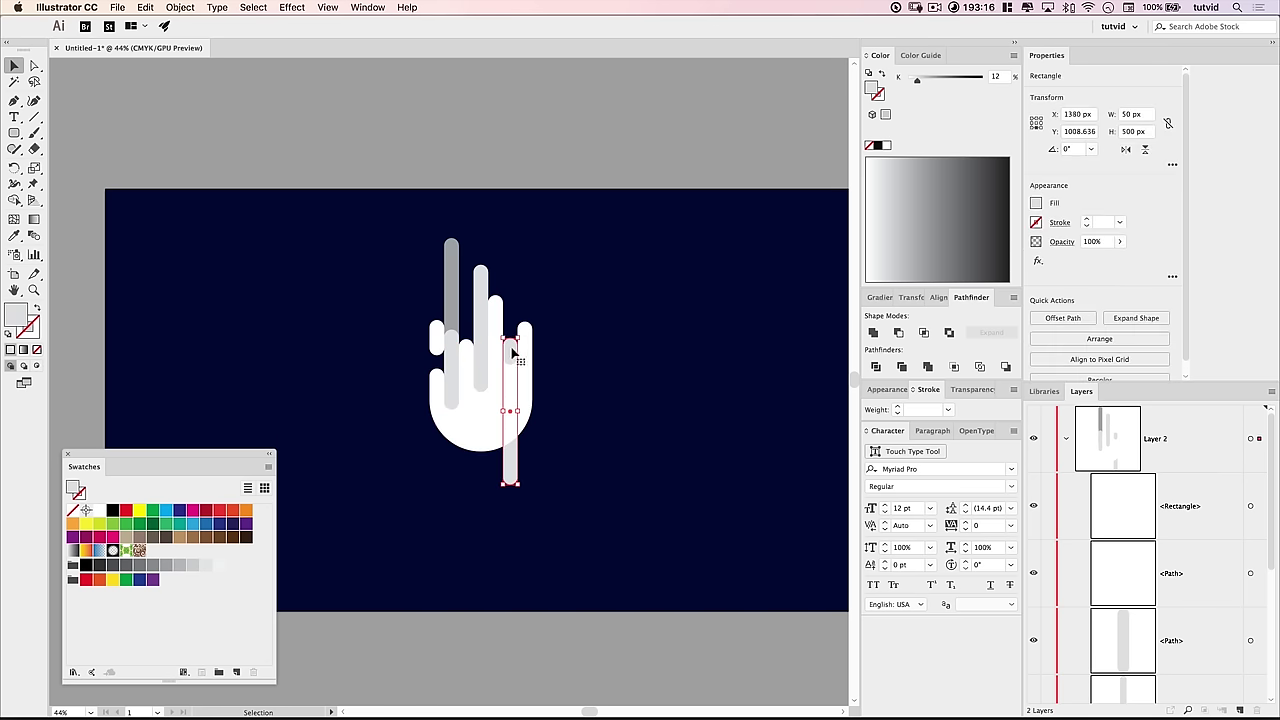
{"action": "left_click", "coordinate": [482, 437]}
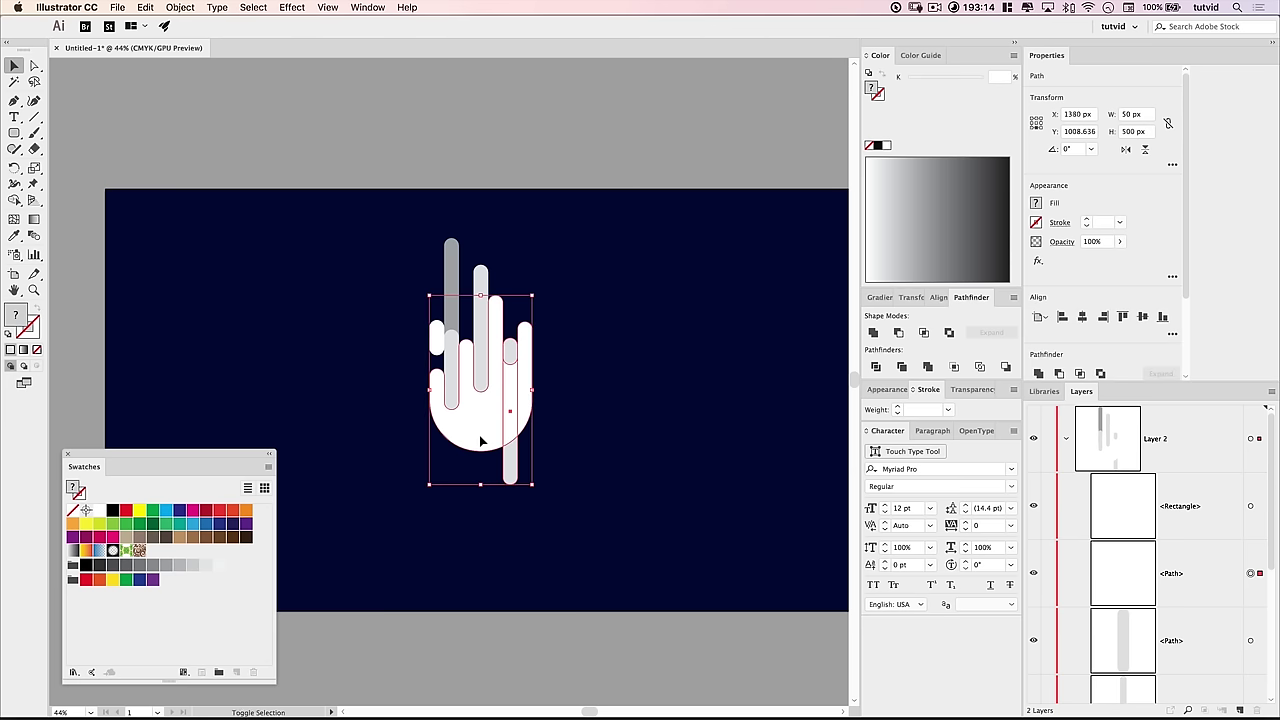
{"action": "left_click", "coordinate": [876, 366]}
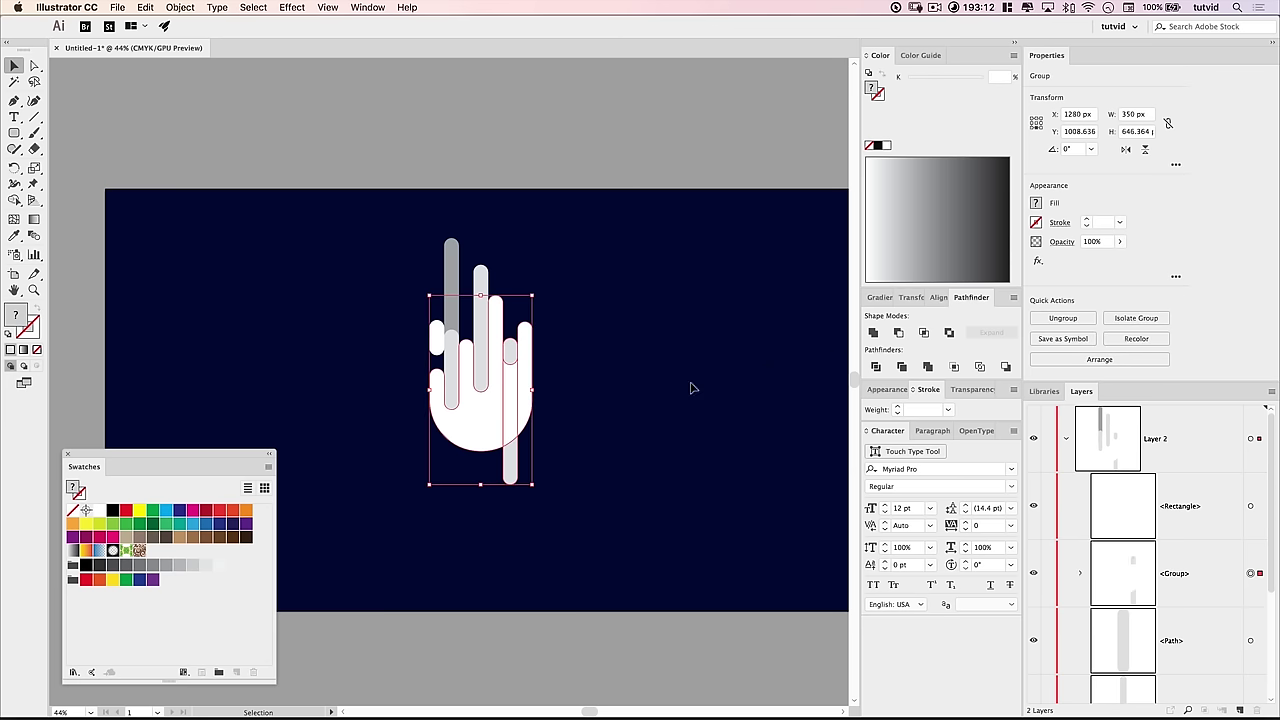
{"action": "key", "text": "super+shift+g"}
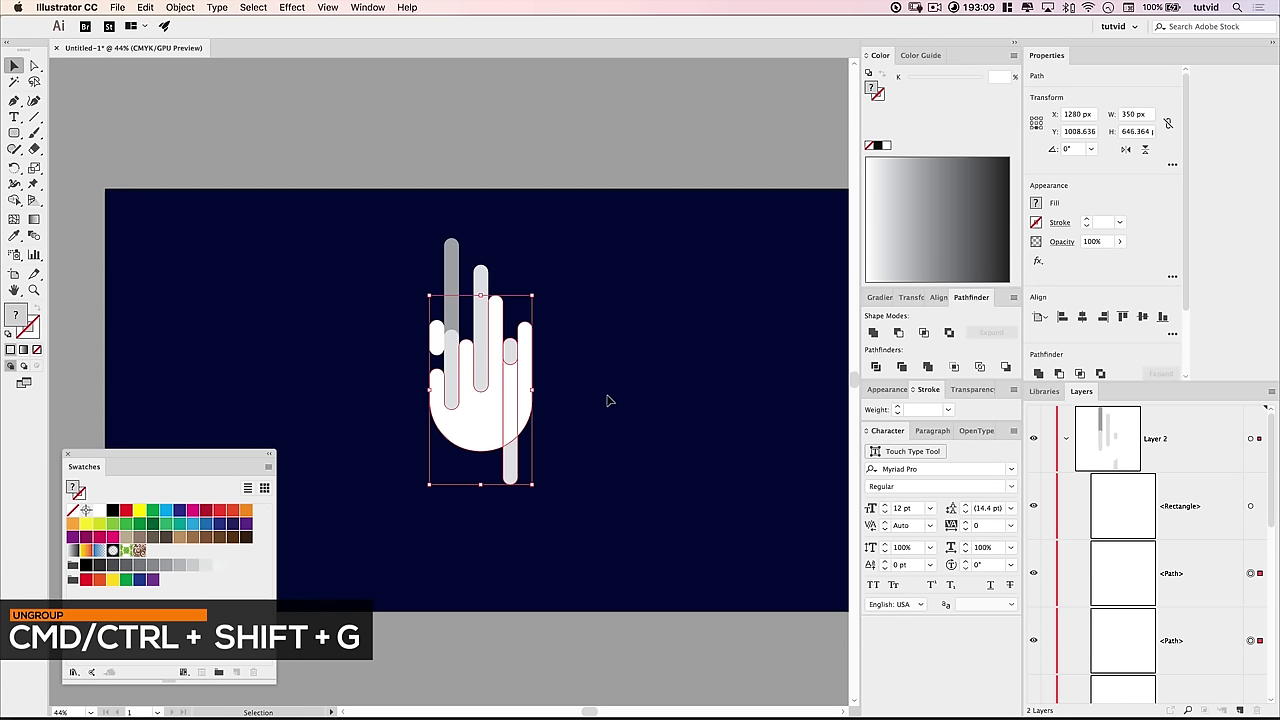
{"action": "left_click", "coordinate": [608, 400]}
{"action": "left_click", "coordinate": [512, 468]}
{"action": "key", "text": "Delete"}
Step: Merge the divided white strip below the third slot with the rest of the white hand body
{"action": "left_click", "coordinate": [515, 435]}
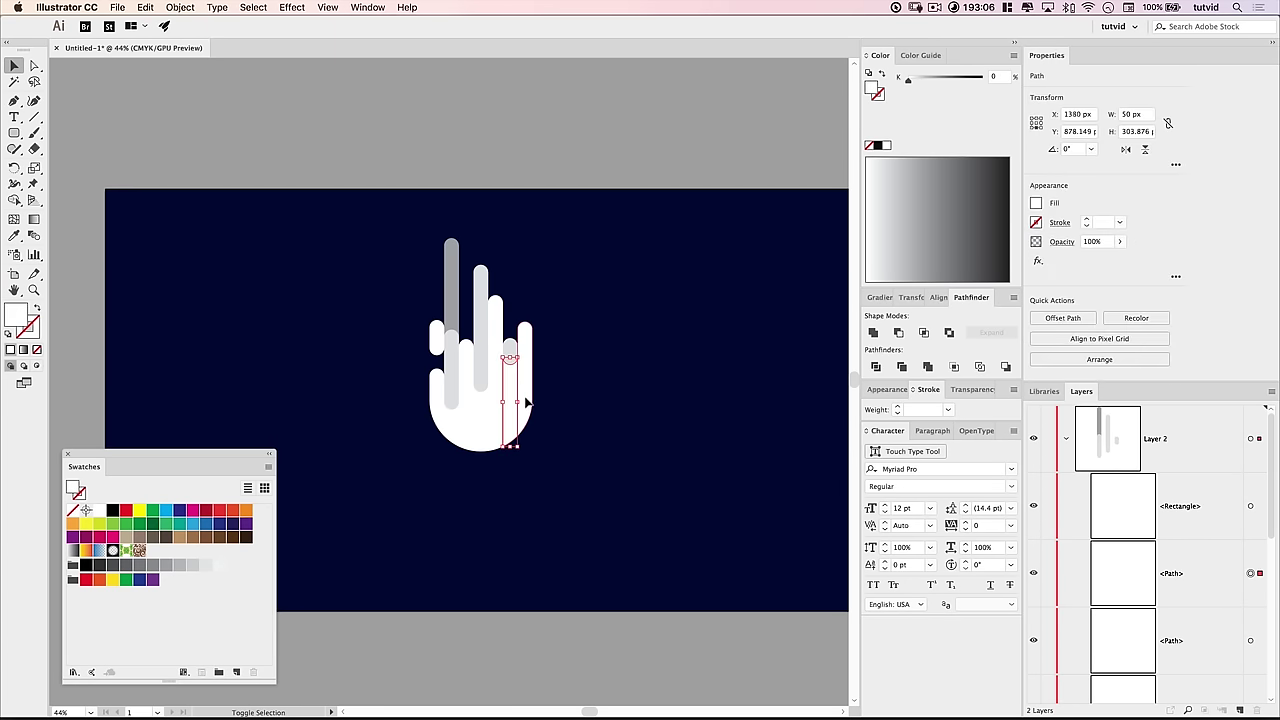
{"action": "left_click", "coordinate": [477, 372], "text": "shift"}
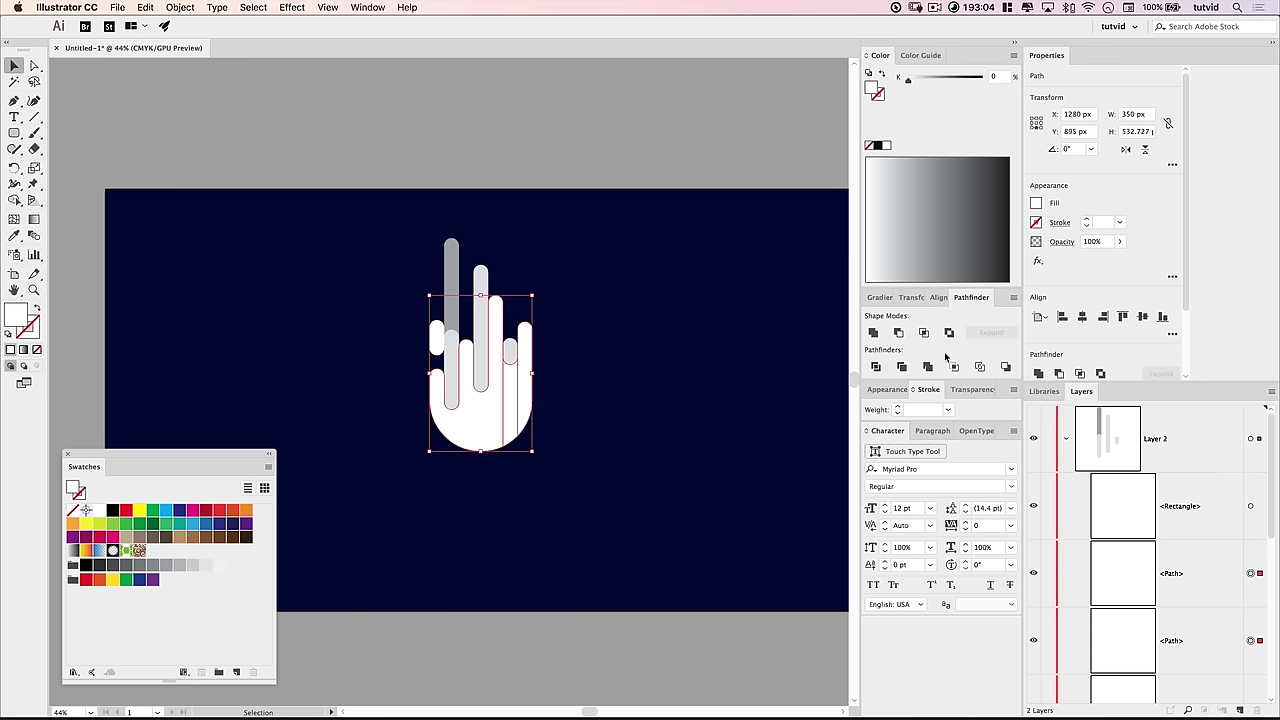
{"action": "left_click", "coordinate": [928, 367]}
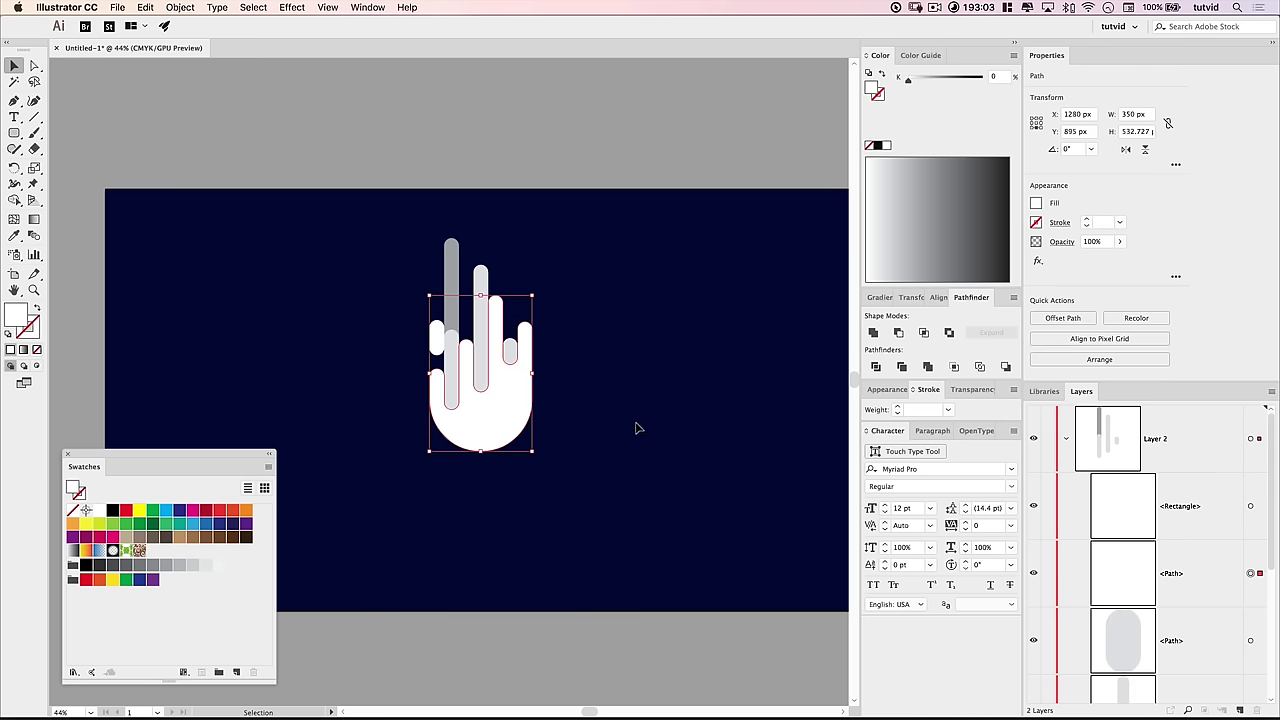
{"action": "left_click", "coordinate": [637, 428]}
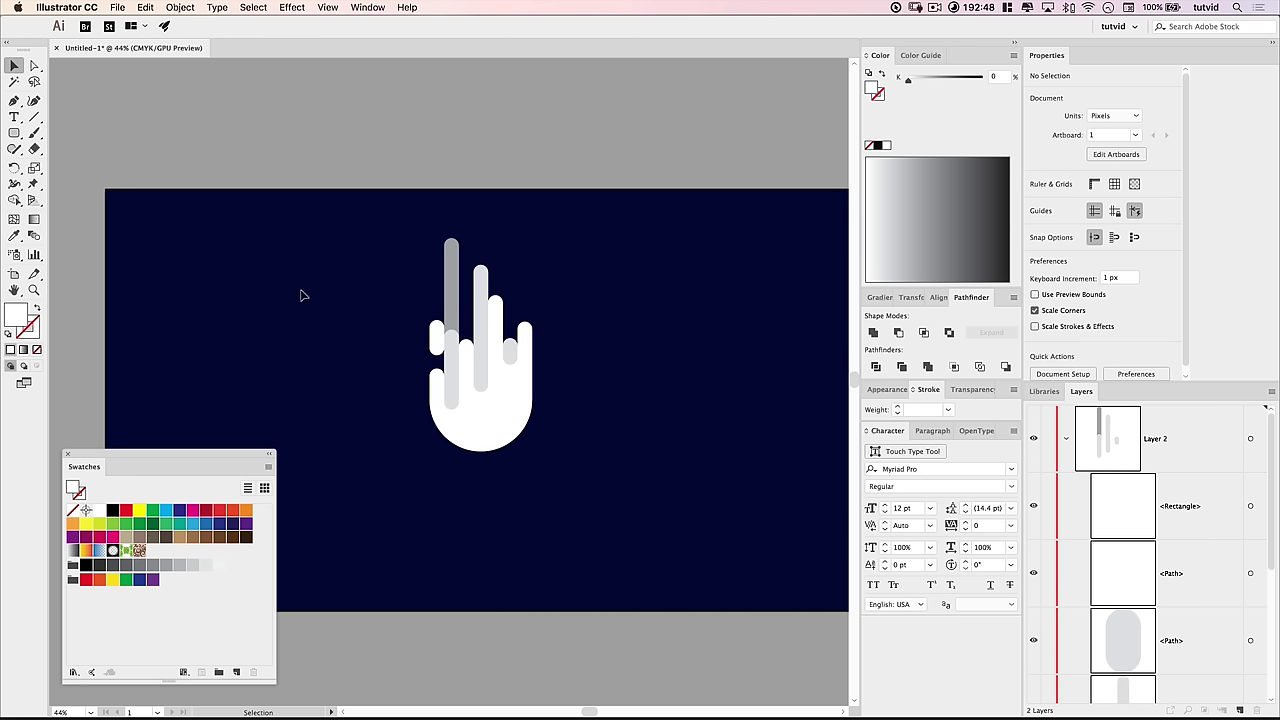
Step: Create a white rounded rectangle 50 px wide and 15 px high with a 100 px corner radius, left of the hand
{"action": "left_click", "coordinate": [14, 132]}
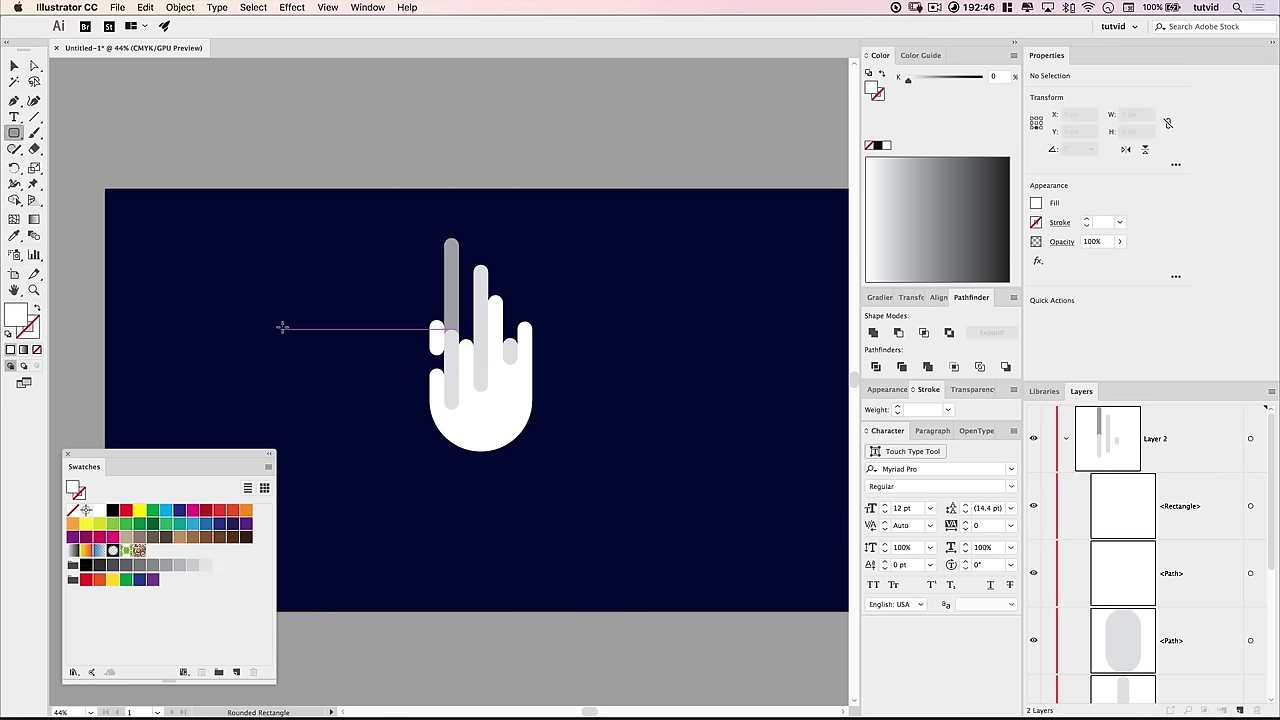
{"action": "left_click", "coordinate": [330, 304]}
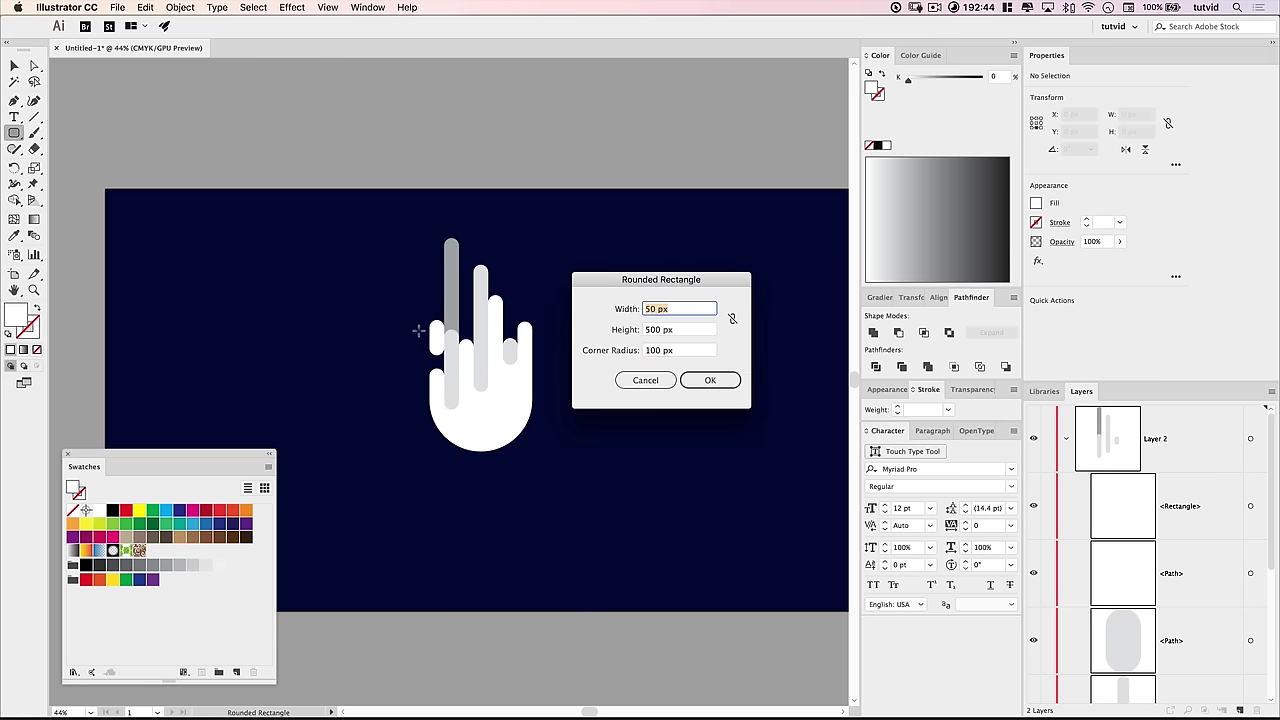
{"action": "key", "text": "Tab"}
{"action": "type", "text": "1"}
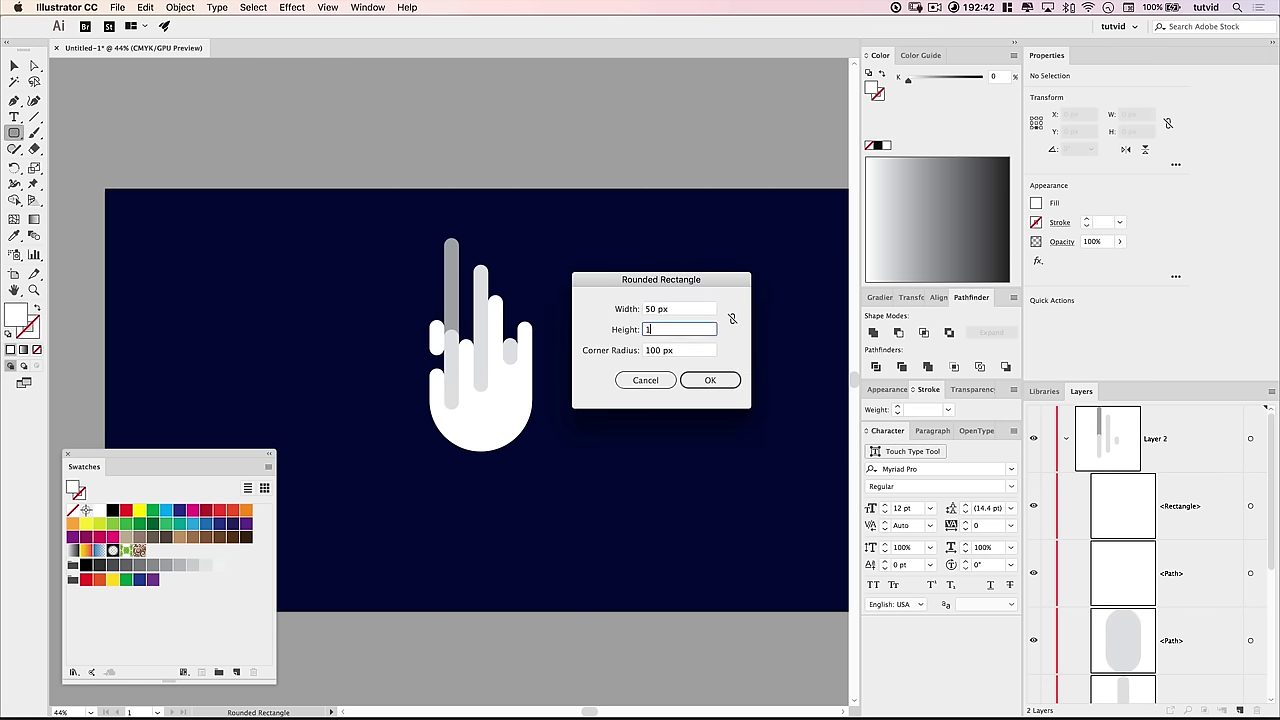
{"action": "key", "text": "Tab"}
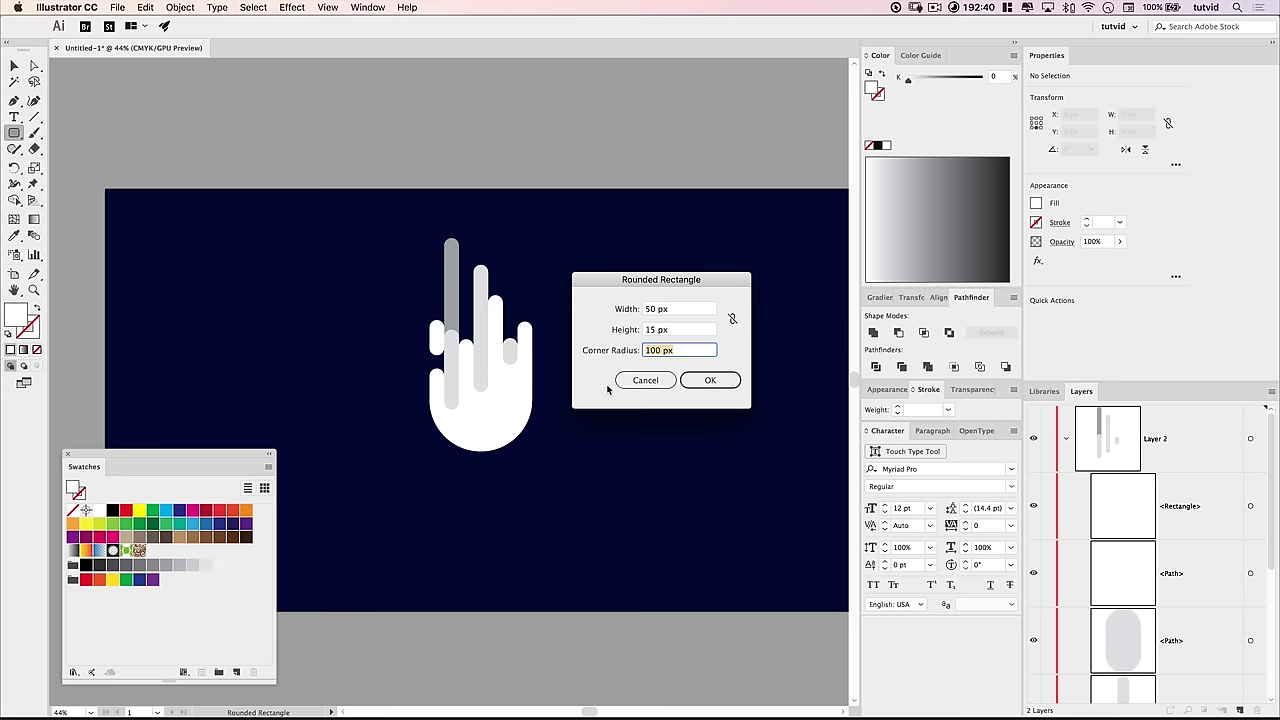
{"action": "left_click", "coordinate": [722, 379]}
{"action": "key", "text": "v"}
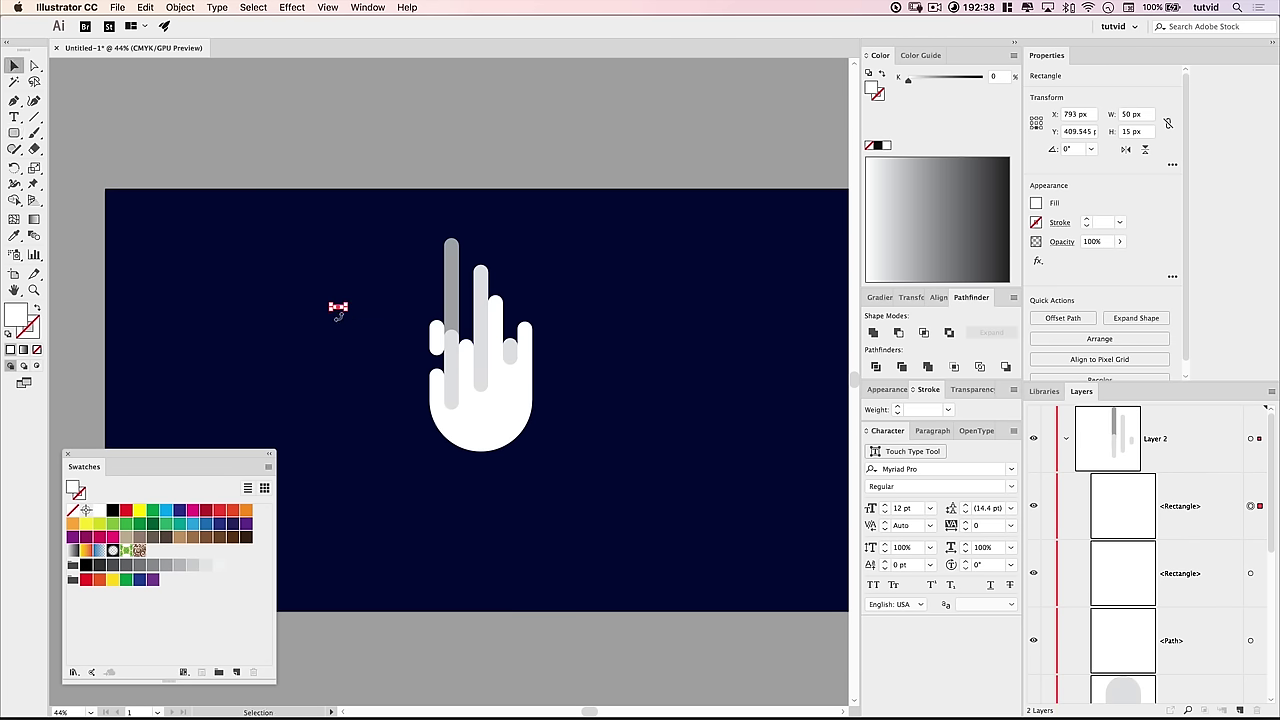
Step: Copy the small rounded bar, paste it in front, and rotate the copy 90° to form a plus sign
{"action": "left_click", "coordinate": [338, 335]}
{"action": "key", "text": "z"}
{"action": "left_click", "coordinate": [338, 316]}
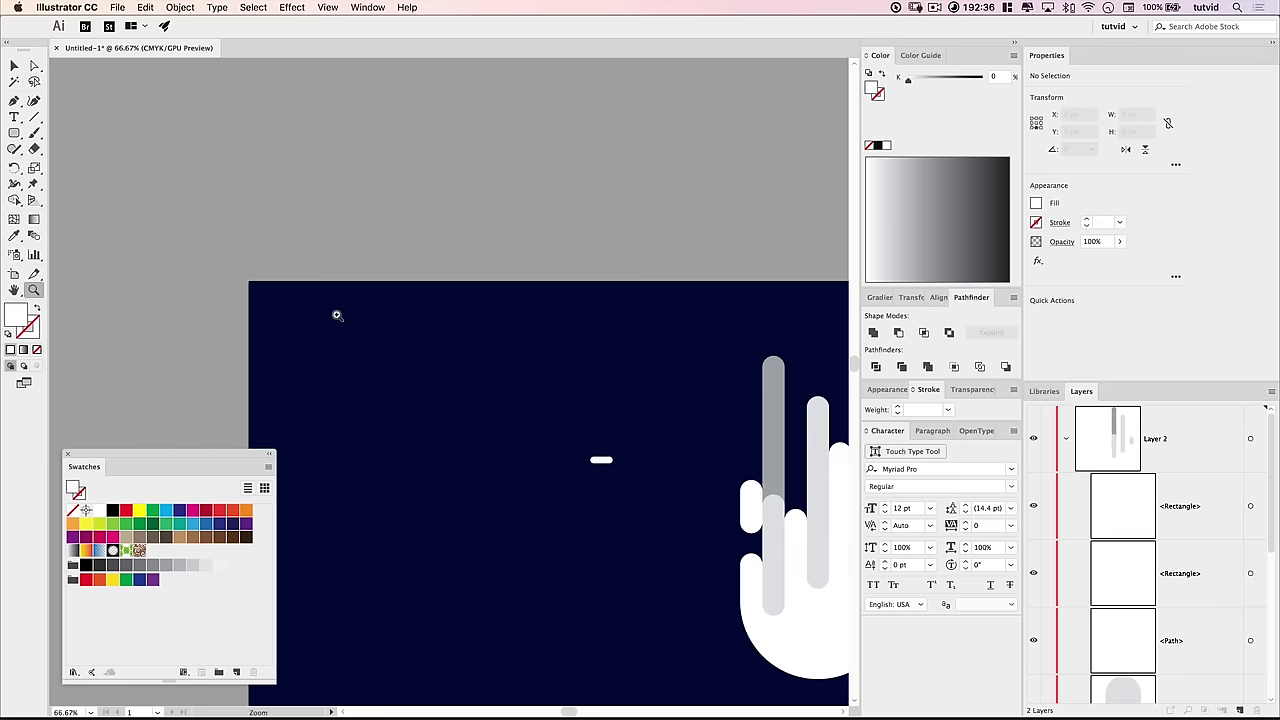
{"action": "left_click", "coordinate": [705, 528]}
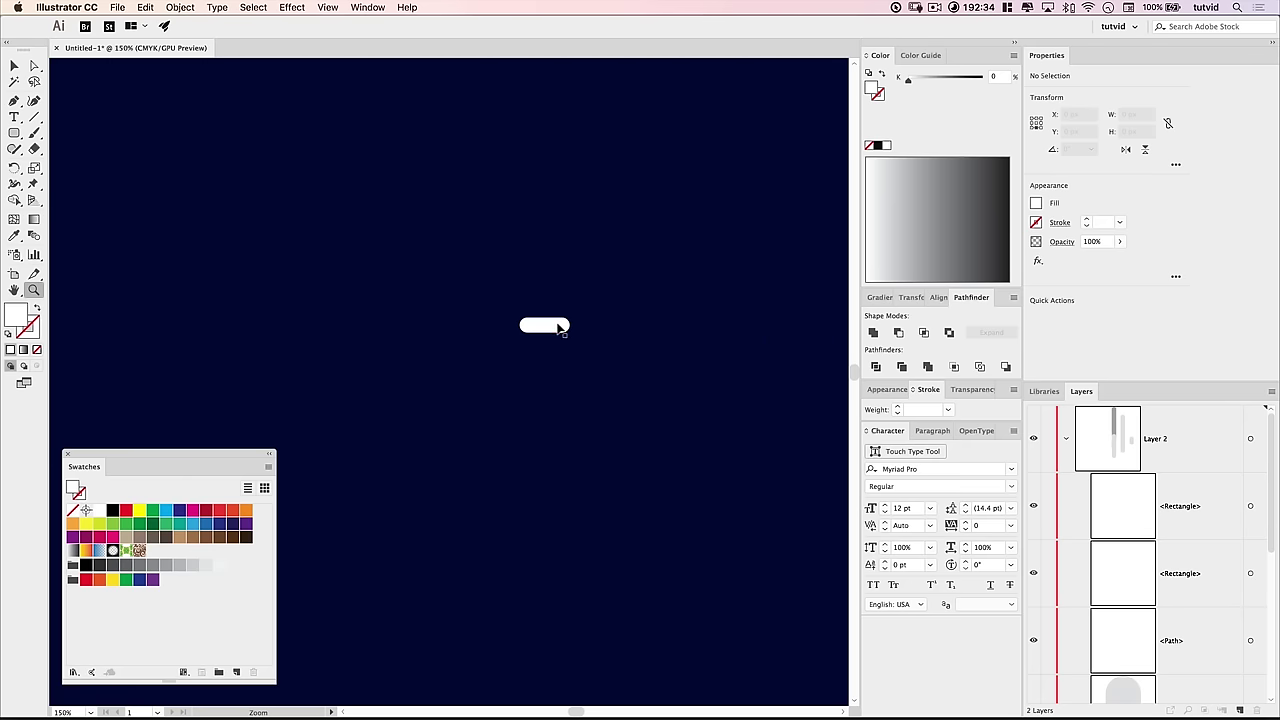
{"action": "left_click", "coordinate": [555, 326]}
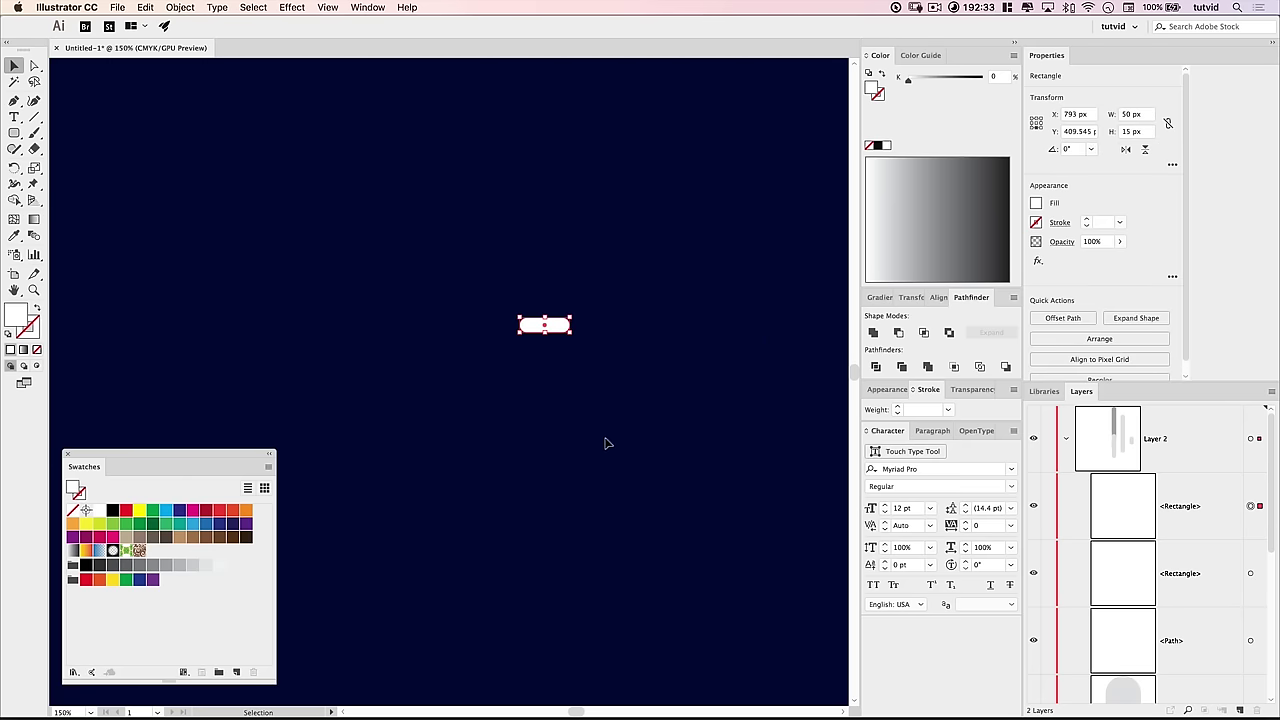
{"action": "key", "text": "a"}
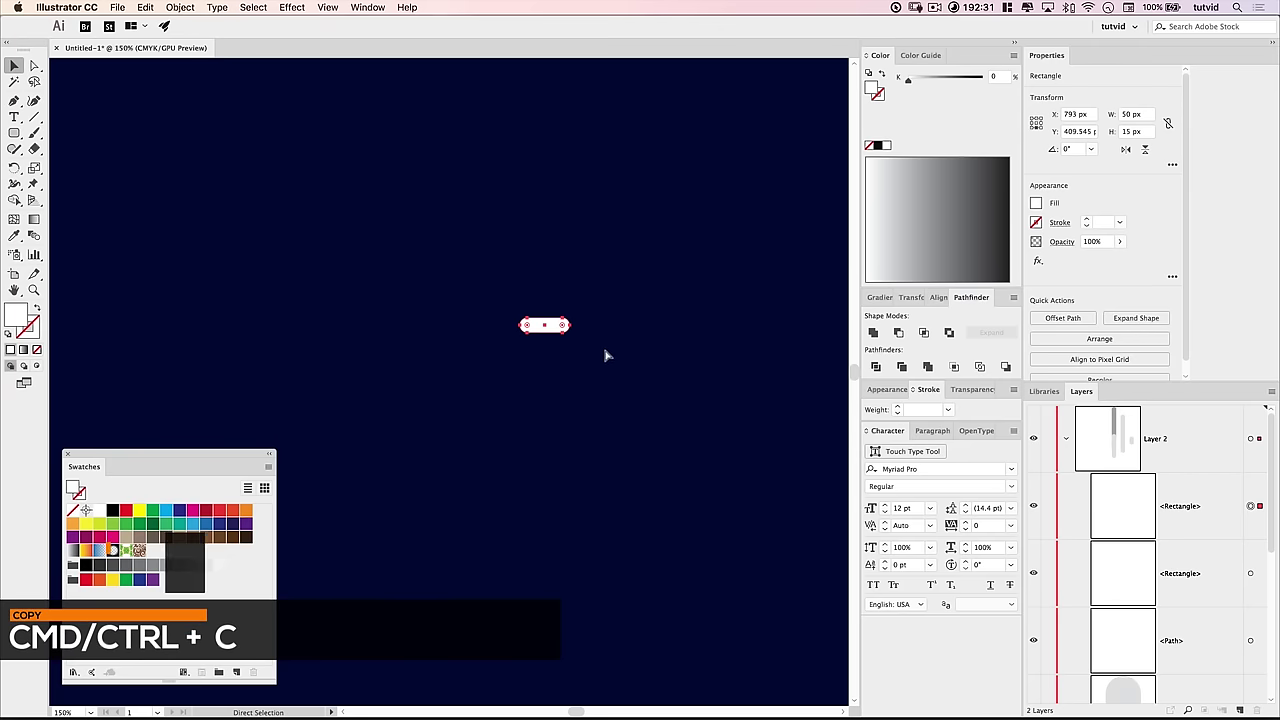
{"action": "key", "text": "super+f"}
{"action": "key", "text": "v"}
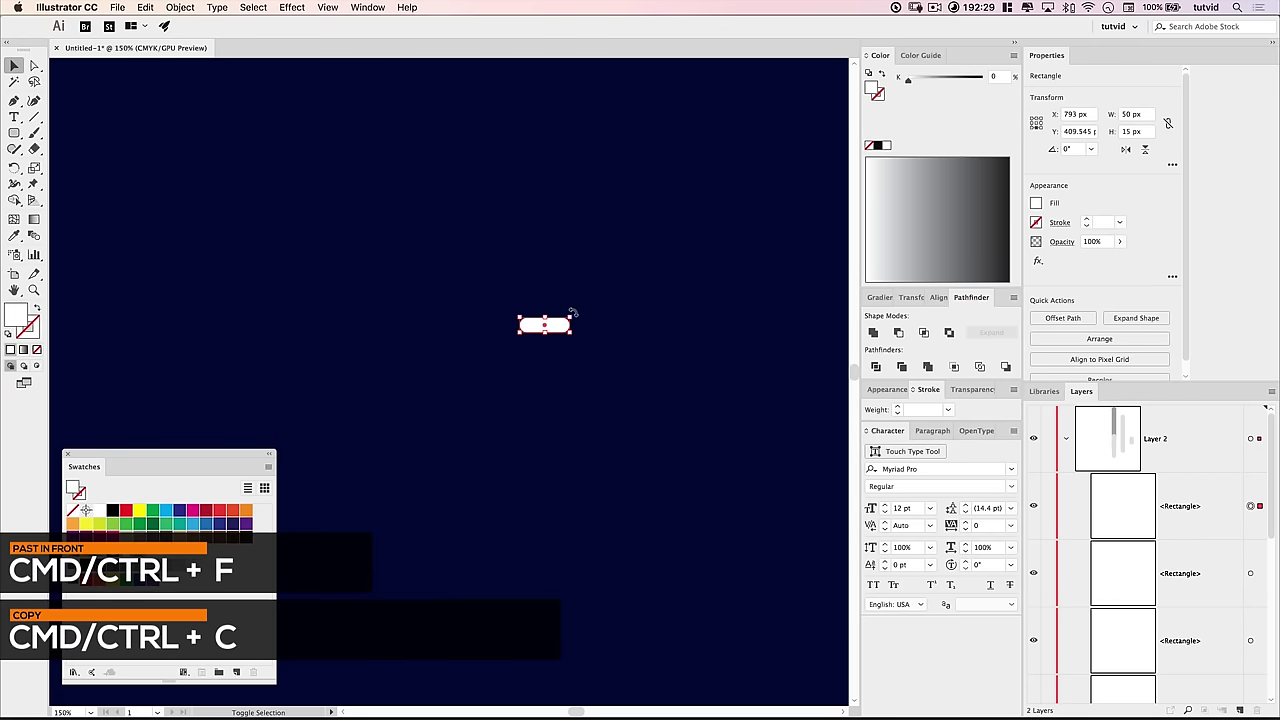
{"action": "left_click_drag", "start_coordinate": [571, 311], "coordinate": [577, 397]}
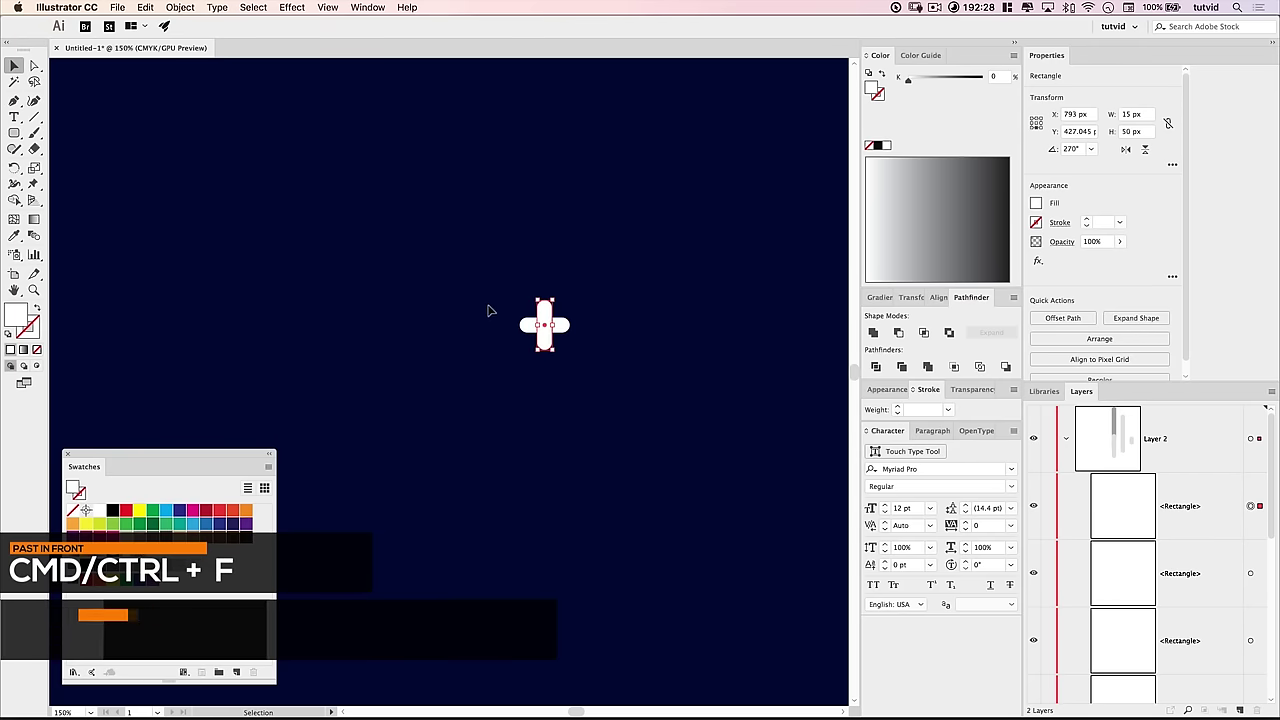
Step: Unite the two crossed bars into one plus shape and scale it down to 32.5 × 32.5 px
{"action": "left_click", "coordinate": [480, 280]}
{"action": "left_click_drag", "start_coordinate": [478, 278], "coordinate": [643, 394]}
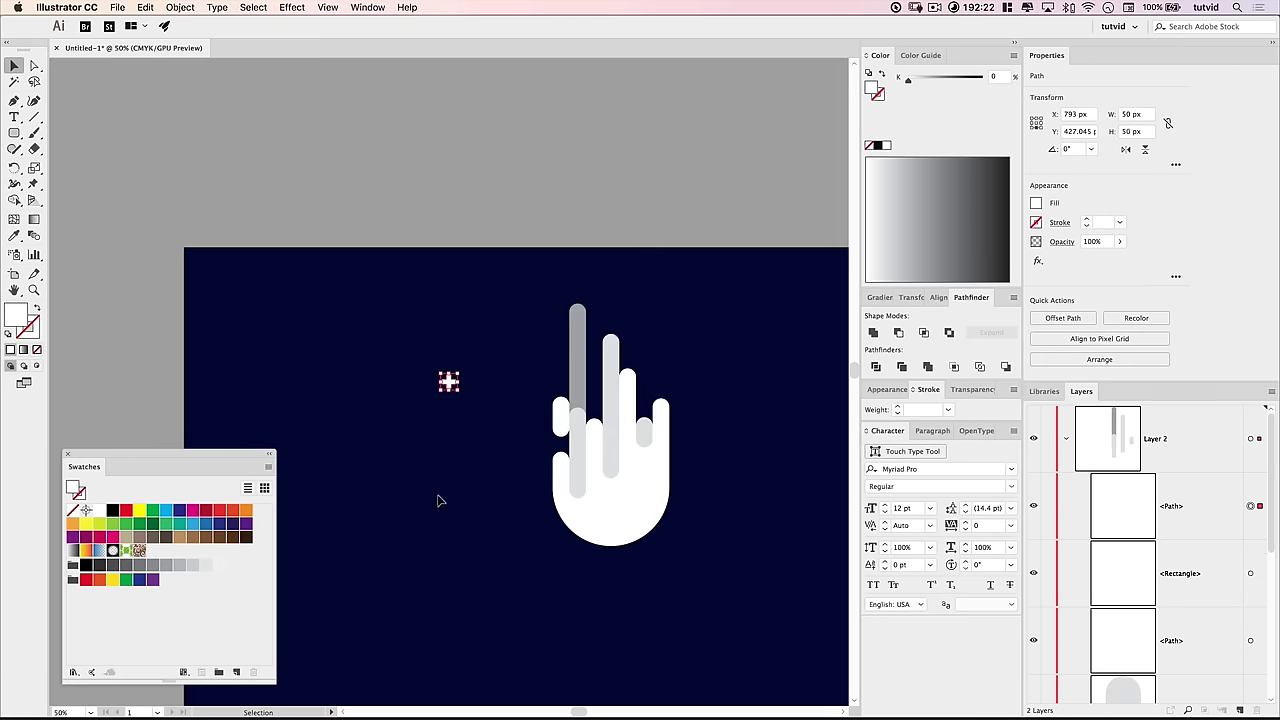
{"action": "scroll", "coordinate": [437, 514], "scroll_direction": "down", "scroll_amount": 2}
{"action": "scroll", "coordinate": [437, 514], "scroll_direction": "right", "scroll_amount": 2}
{"action": "left_click", "coordinate": [424, 345]}
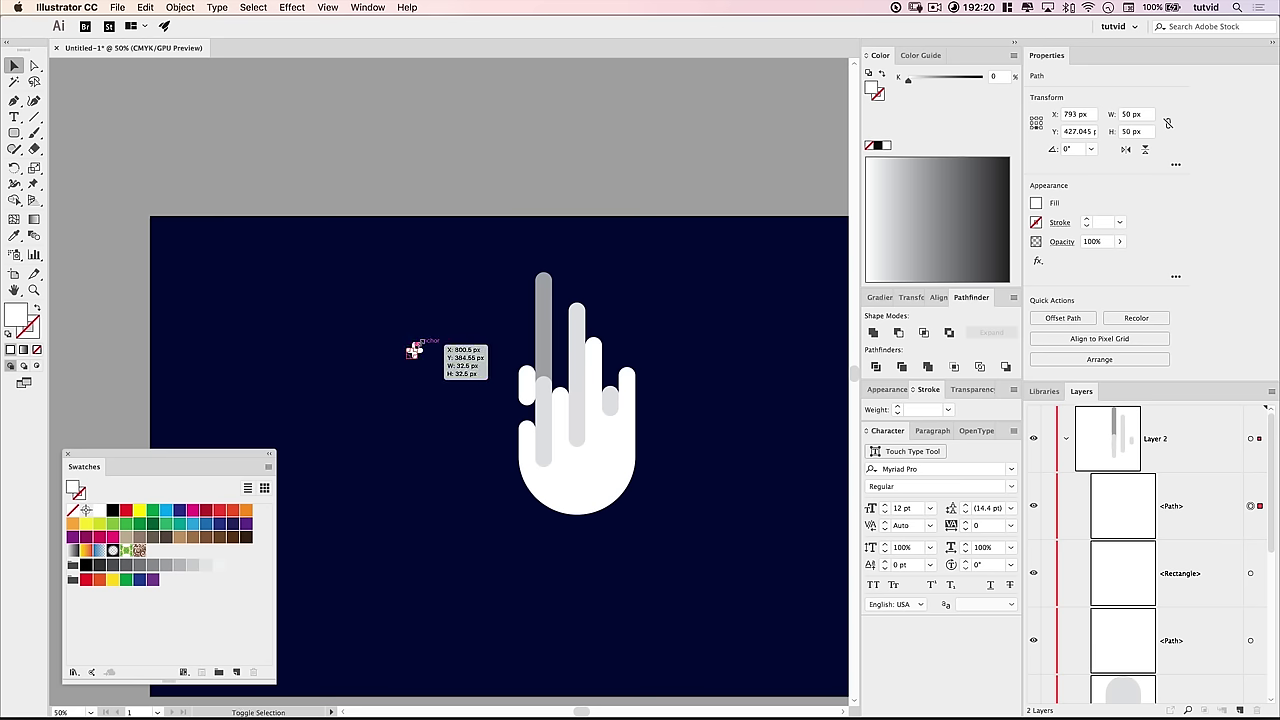
{"action": "left_click", "coordinate": [379, 431]}
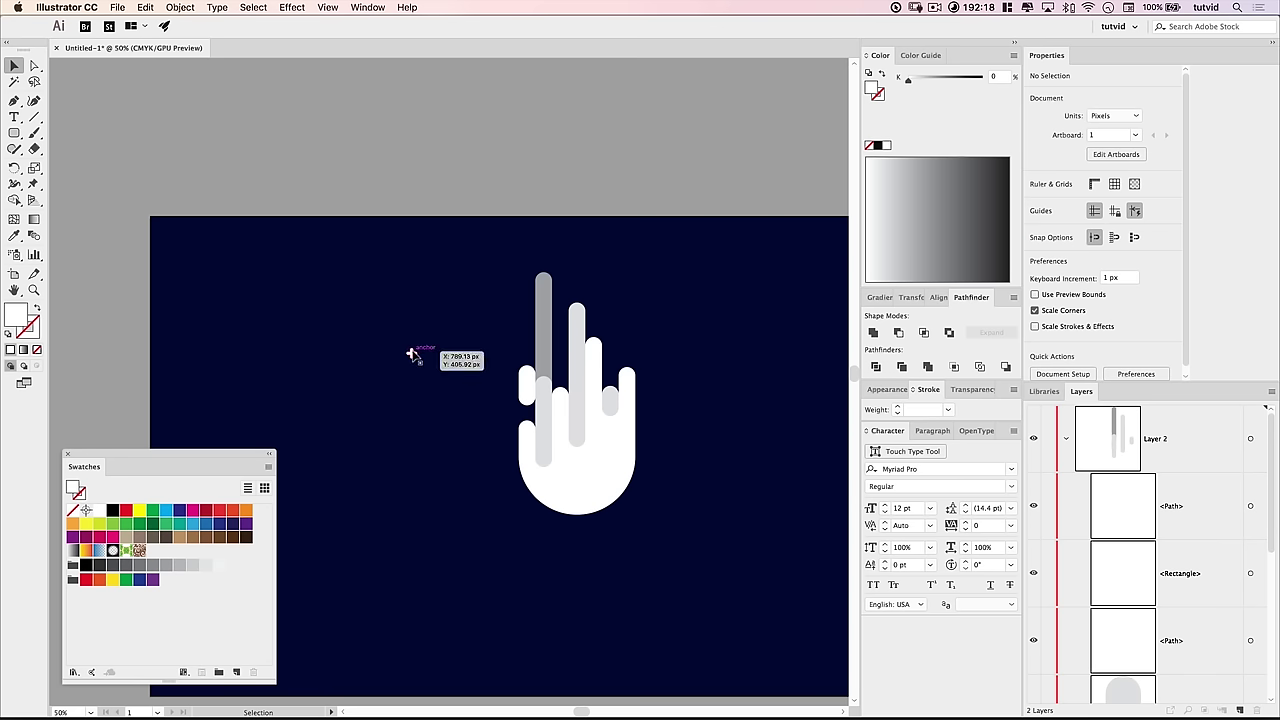
Step: Move the plus slightly closer to the hand and hide the bounding box
{"action": "left_click_drag", "start_coordinate": [412, 356], "coordinate": [433, 350]}
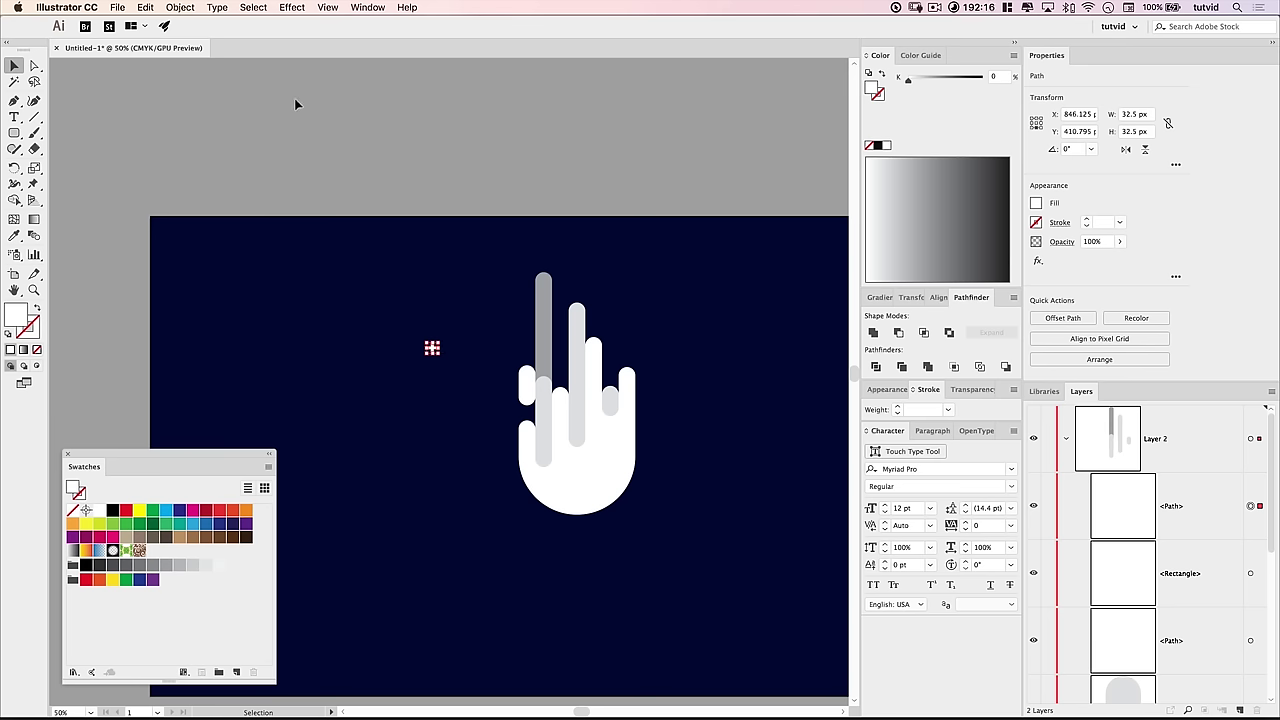
{"action": "left_click", "coordinate": [329, 7]}
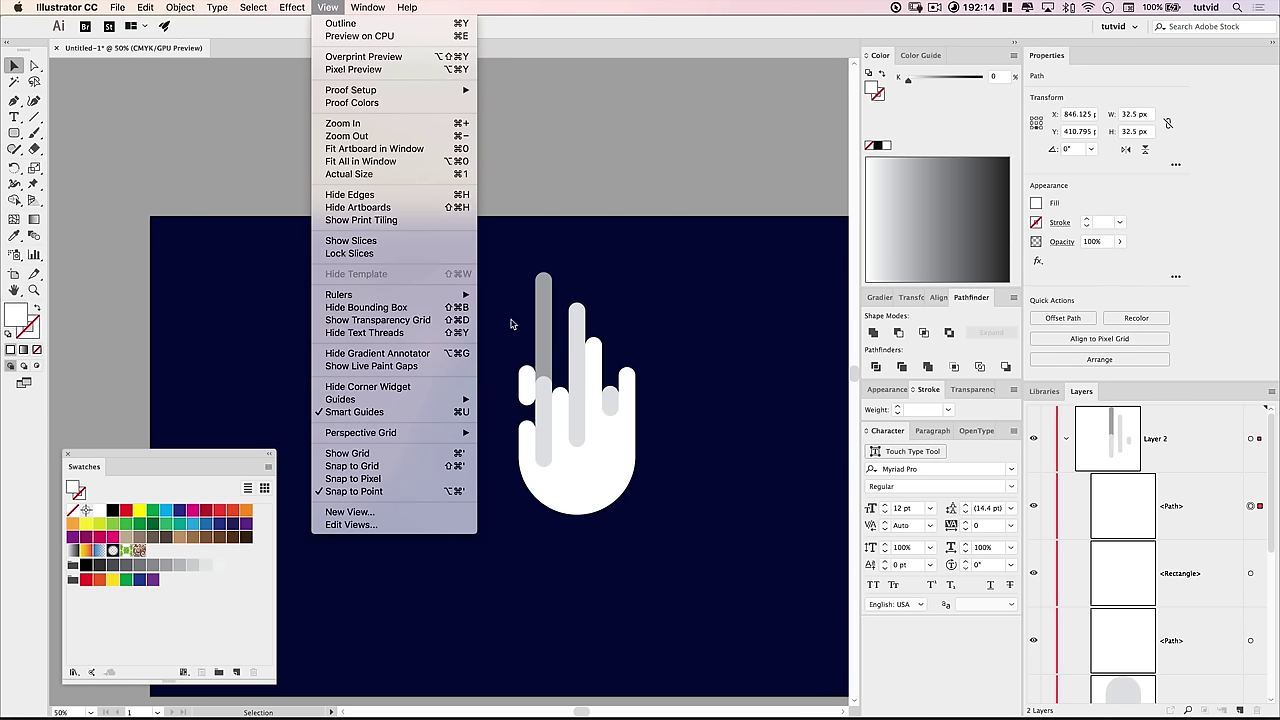
{"action": "left_click", "coordinate": [402, 307]}
Step: Place copies of the plus on both sides of the hand, scattered at staggered heights around the fingers
{"action": "left_click_drag", "start_coordinate": [432, 347], "coordinate": [483, 292]}
{"action": "left_click_drag", "start_coordinate": [483, 292], "coordinate": [660, 296]}
{"action": "left_click_drag", "start_coordinate": [723, 371], "coordinate": [723, 371]}
{"action": "left_click_drag", "start_coordinate": [723, 371], "coordinate": [655, 343]}
{"action": "left_click_drag", "start_coordinate": [667, 293], "coordinate": [694, 274]}
{"action": "left_click", "coordinate": [689, 345]}
{"action": "left_click_drag", "start_coordinate": [689, 345], "coordinate": [634, 310]}
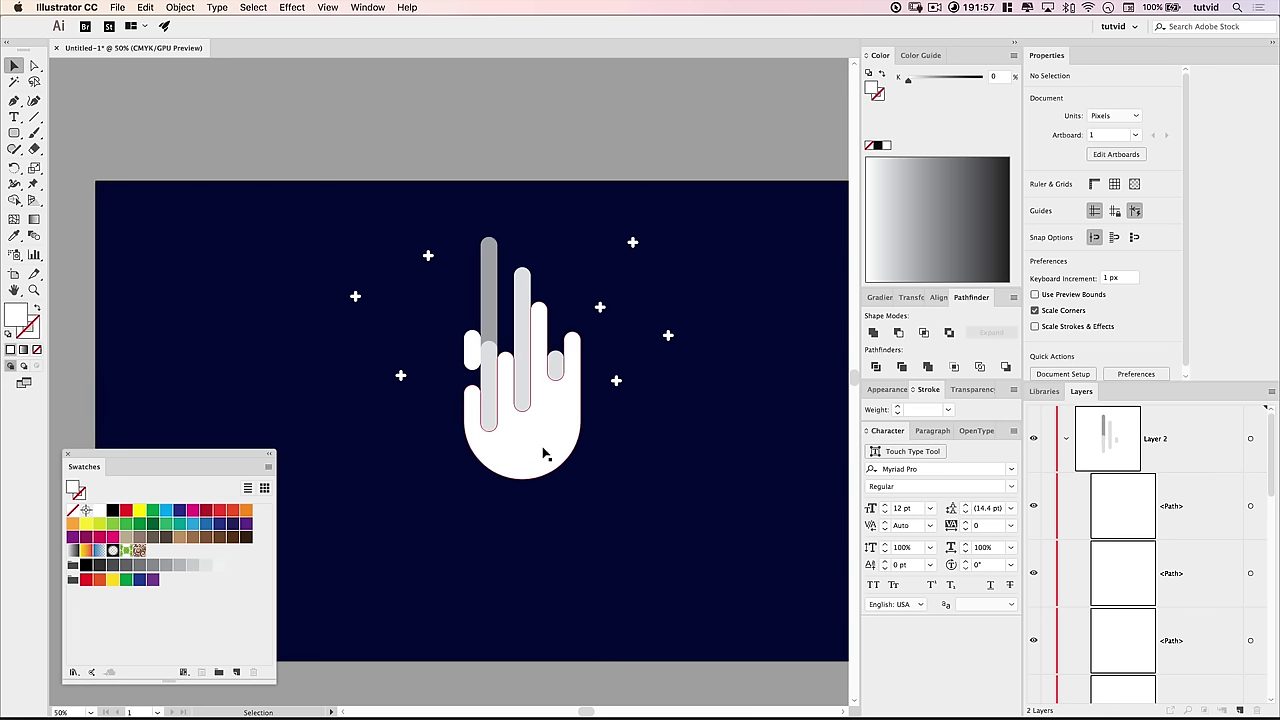
Step: Add another plus copy on each side of the hand and shift the neighbouring pluses to even out their spacing
{"action": "left_click_drag", "start_coordinate": [400, 375], "coordinate": [425, 320]}
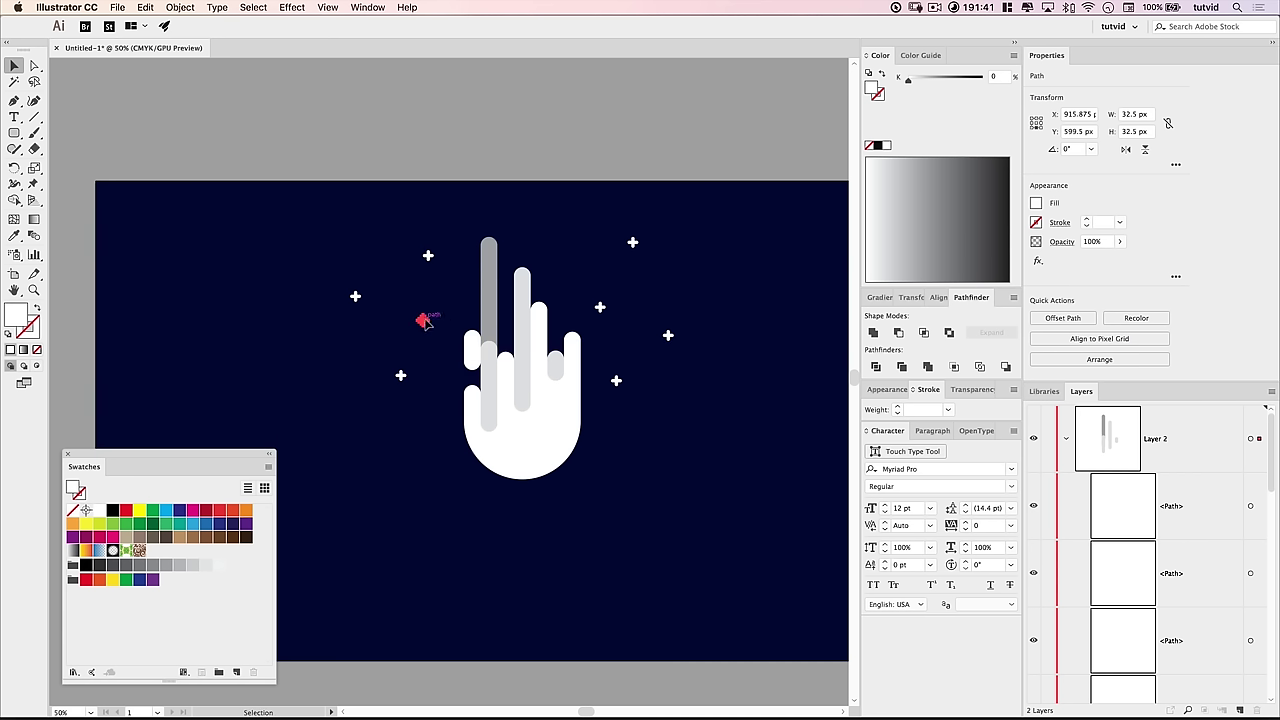
{"action": "left_click_drag", "start_coordinate": [428, 254], "coordinate": [430, 235]}
{"action": "left_click_drag", "start_coordinate": [600, 307], "coordinate": [625, 238]}
{"action": "left_click_drag", "start_coordinate": [620, 381], "coordinate": [604, 385]}
{"action": "left_click_drag", "start_coordinate": [600, 307], "coordinate": [590, 291]}
{"action": "left_click", "coordinate": [609, 306]}
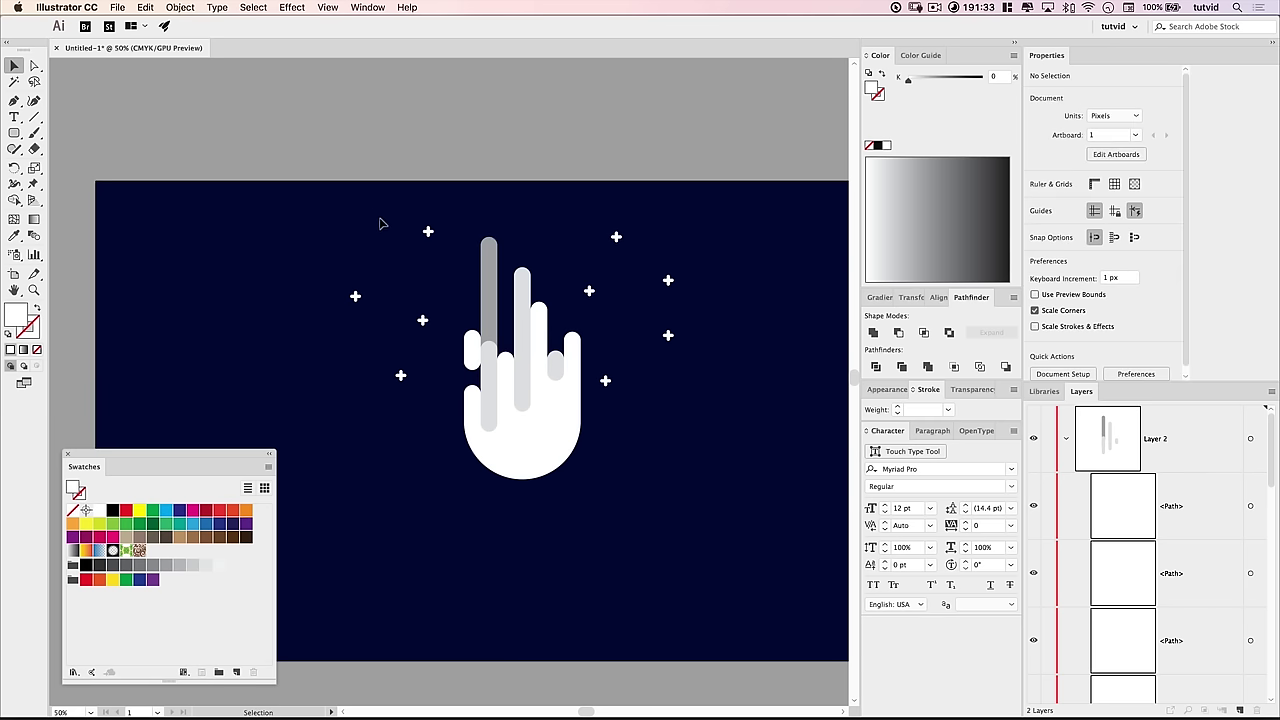
Step: Scale the uppermost plus left of the hand uniformly to 50%, and replace the lowest plus on that side with a copy of it
{"action": "left_click", "coordinate": [428, 232]}
{"action": "left_click", "coordinate": [180, 7]}
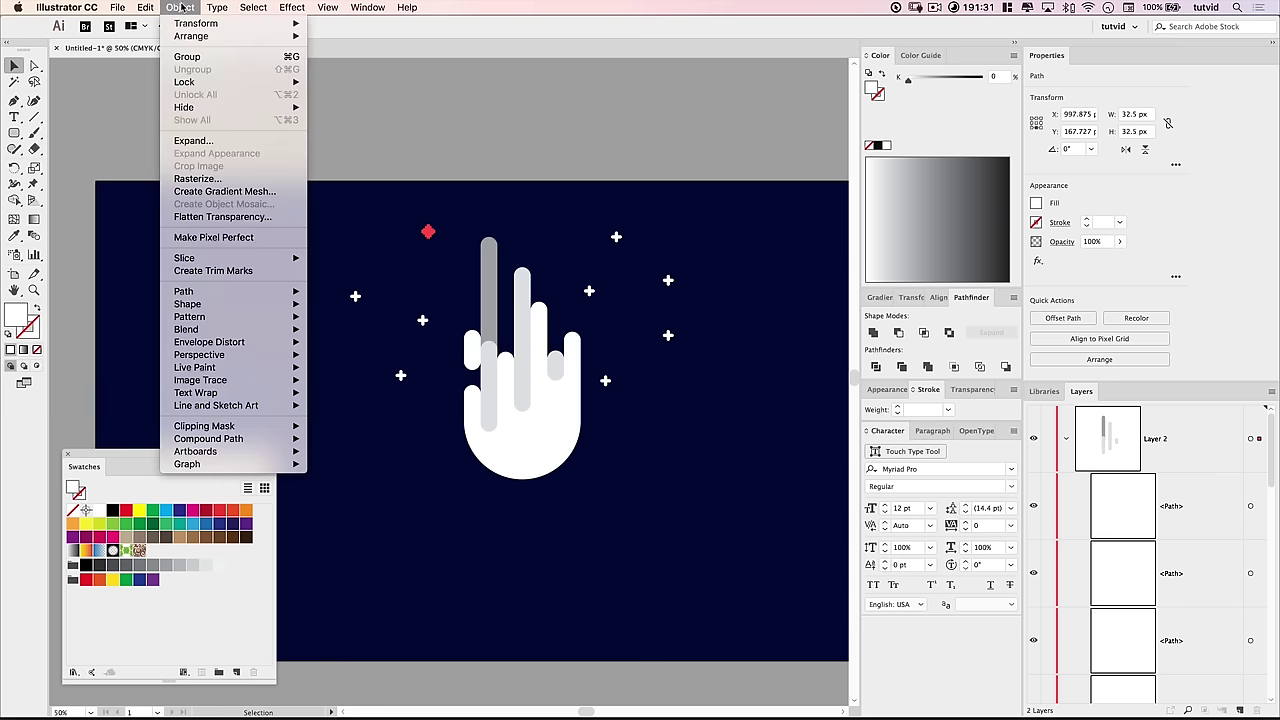
{"action": "mouse_move", "coordinate": [233, 33]}
{"action": "left_click", "coordinate": [330, 94]}
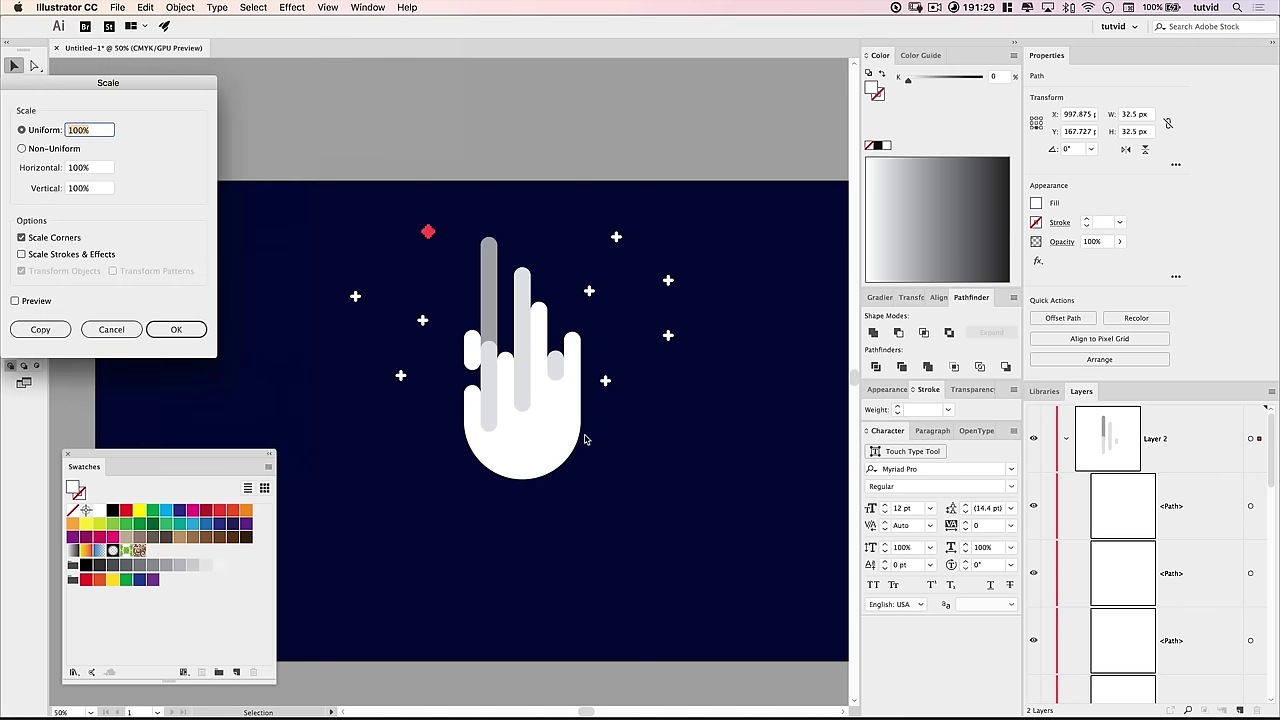
{"action": "left_click_drag", "start_coordinate": [120, 80], "coordinate": [199, 112]}
{"action": "type", "text": "5"}
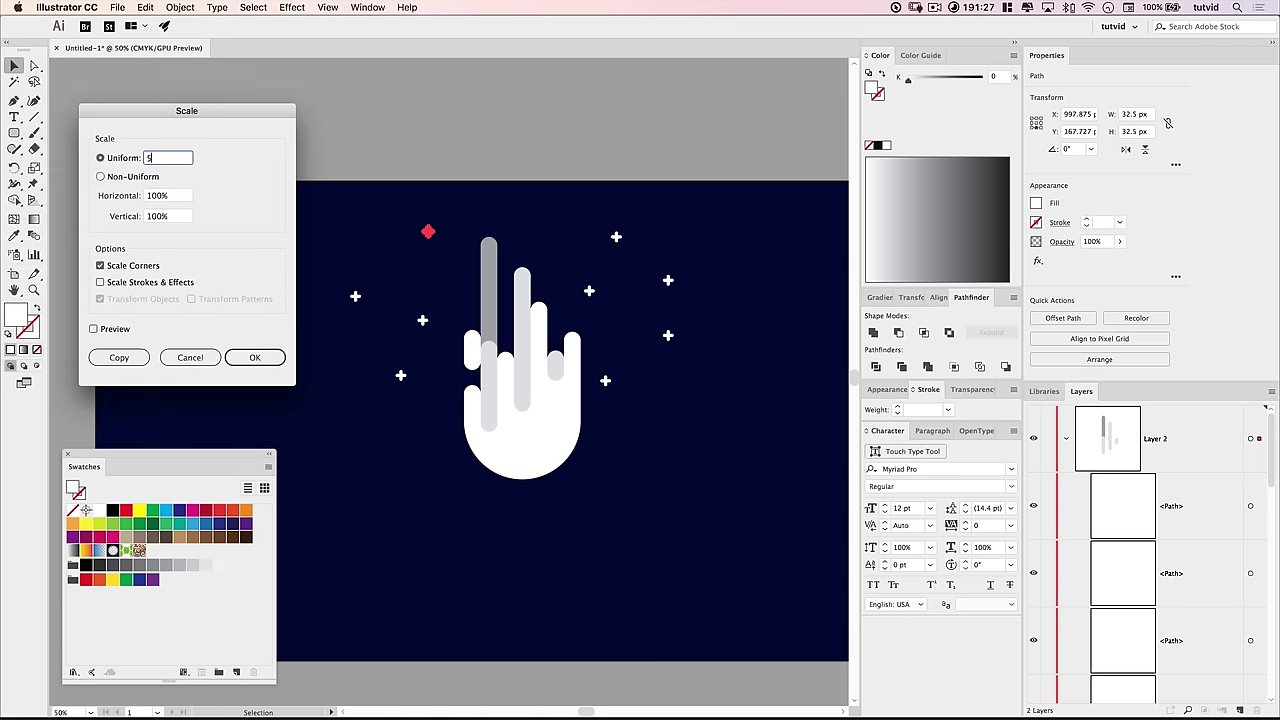
{"action": "type", "text": "0"}
{"action": "key", "text": "Return"}
{"action": "left_click", "coordinate": [304, 321]}
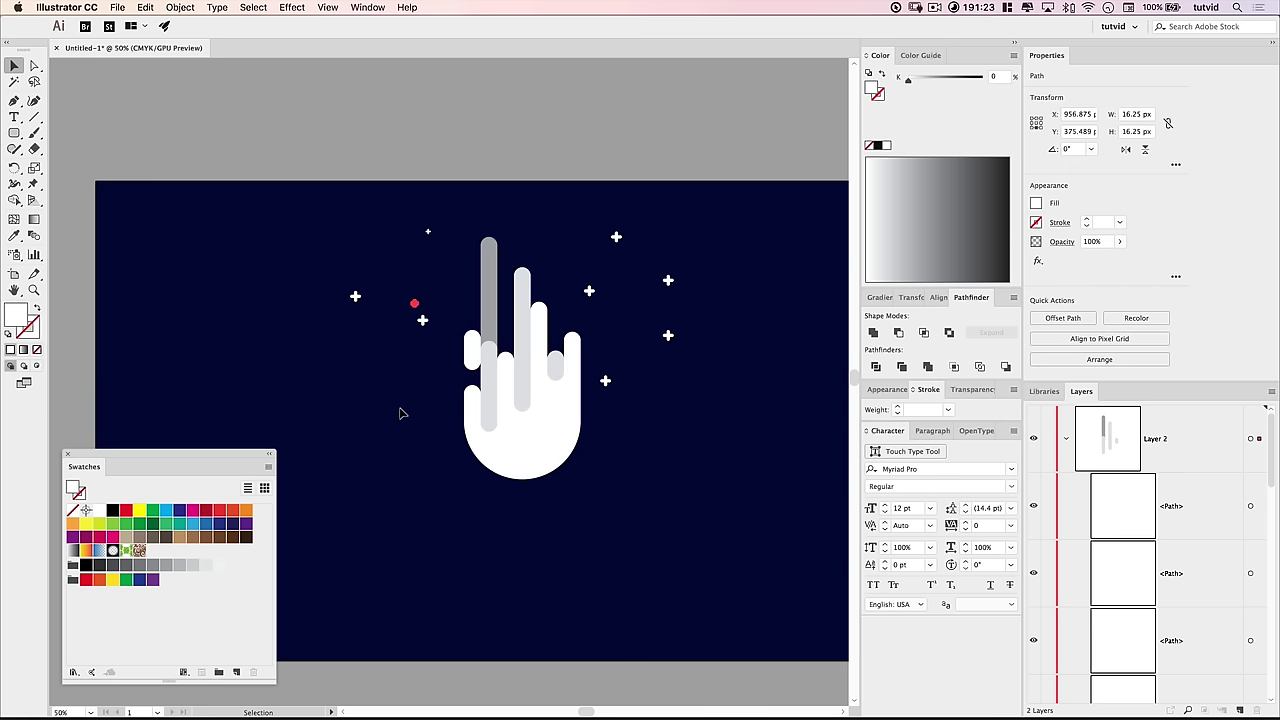
{"action": "left_click_drag", "start_coordinate": [414, 303], "coordinate": [411, 386]}
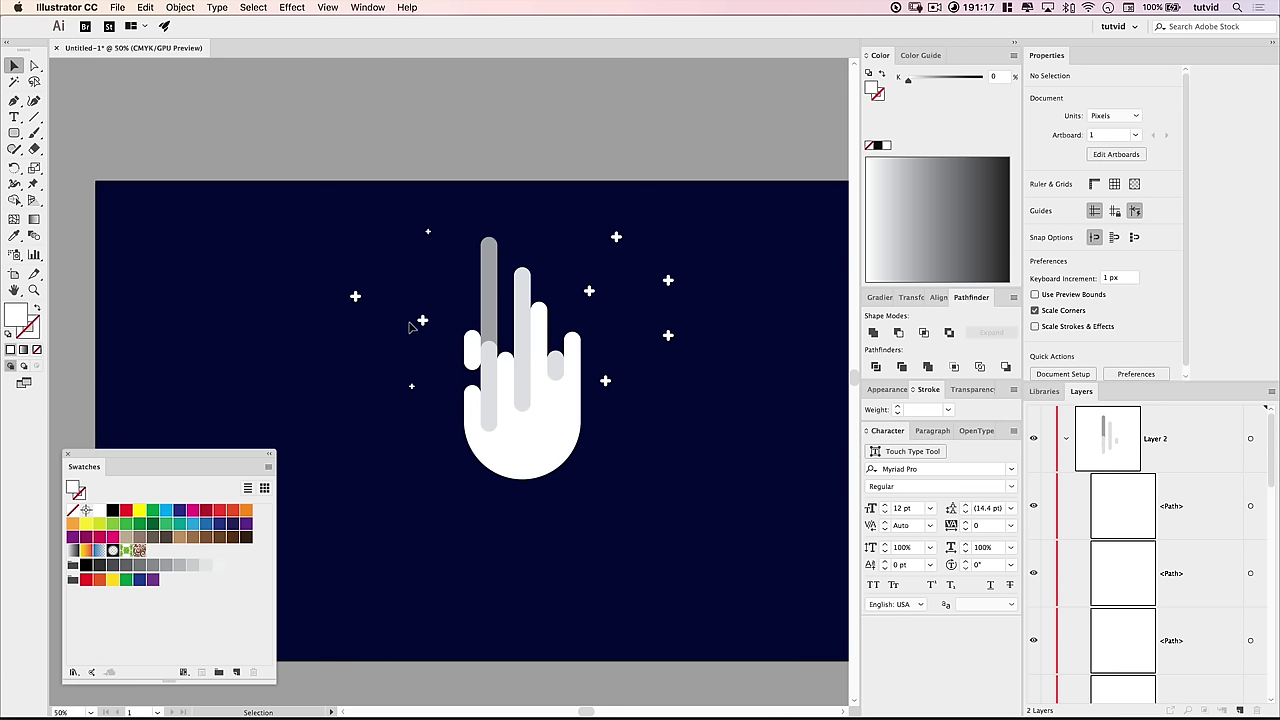
Step: Shrink the outermost plus left of the hand, scaling it uniformly to 50% and reducing it further to a tiny star
{"action": "left_click", "coordinate": [421, 321]}
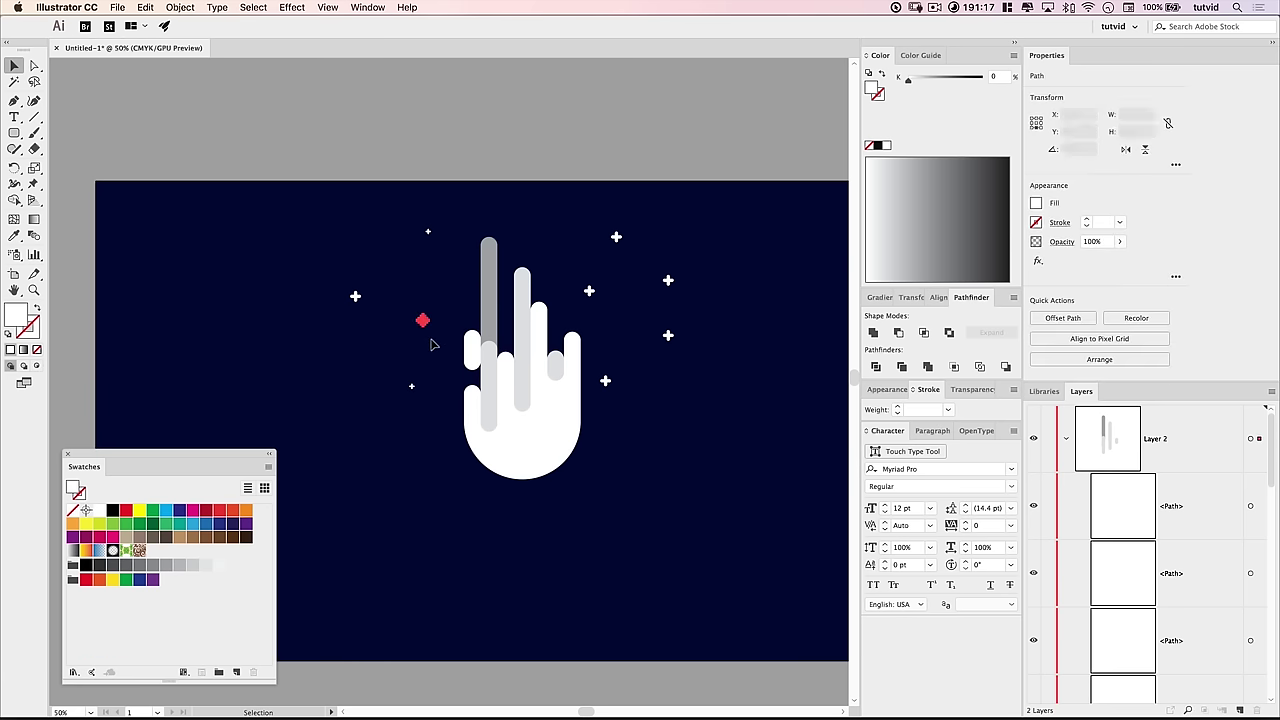
{"action": "left_click", "coordinate": [355, 296]}
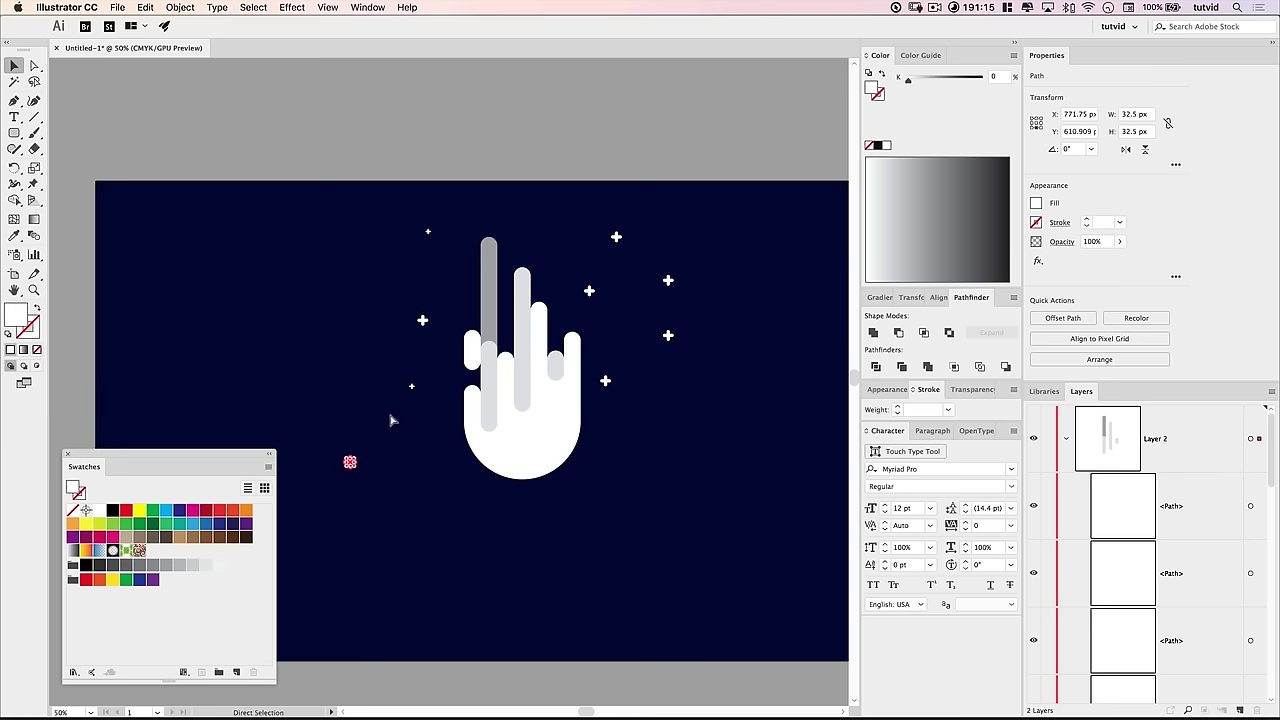
{"action": "left_click_drag", "start_coordinate": [352, 462], "coordinate": [391, 308]}
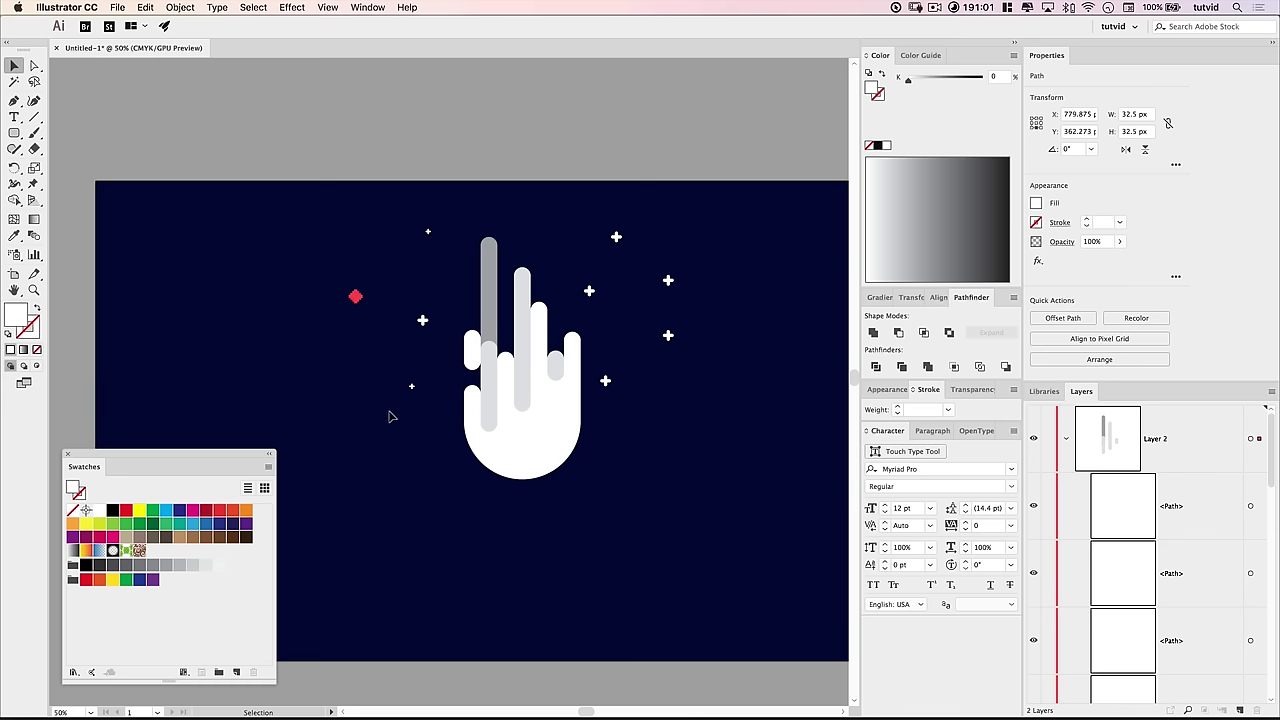
{"action": "left_click", "coordinate": [180, 7]}
{"action": "mouse_move", "coordinate": [205, 23]}
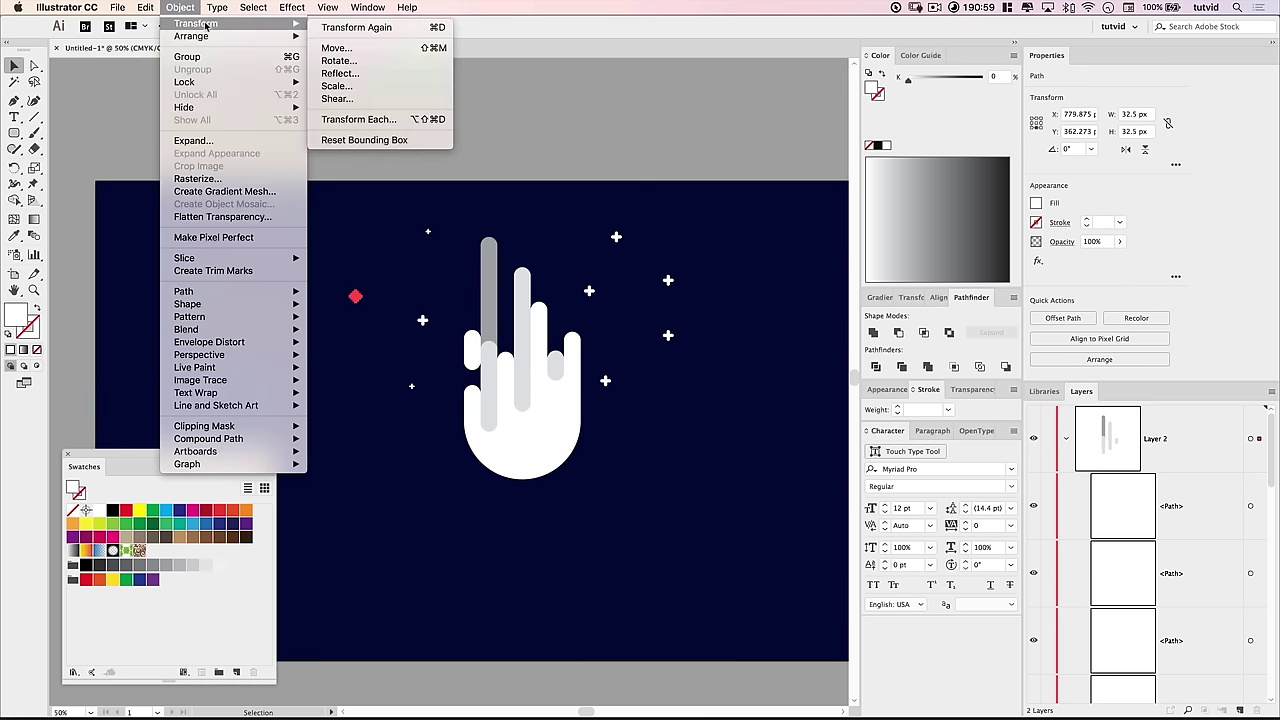
{"action": "left_click", "coordinate": [337, 86]}
{"action": "left_click", "coordinate": [254, 357]}
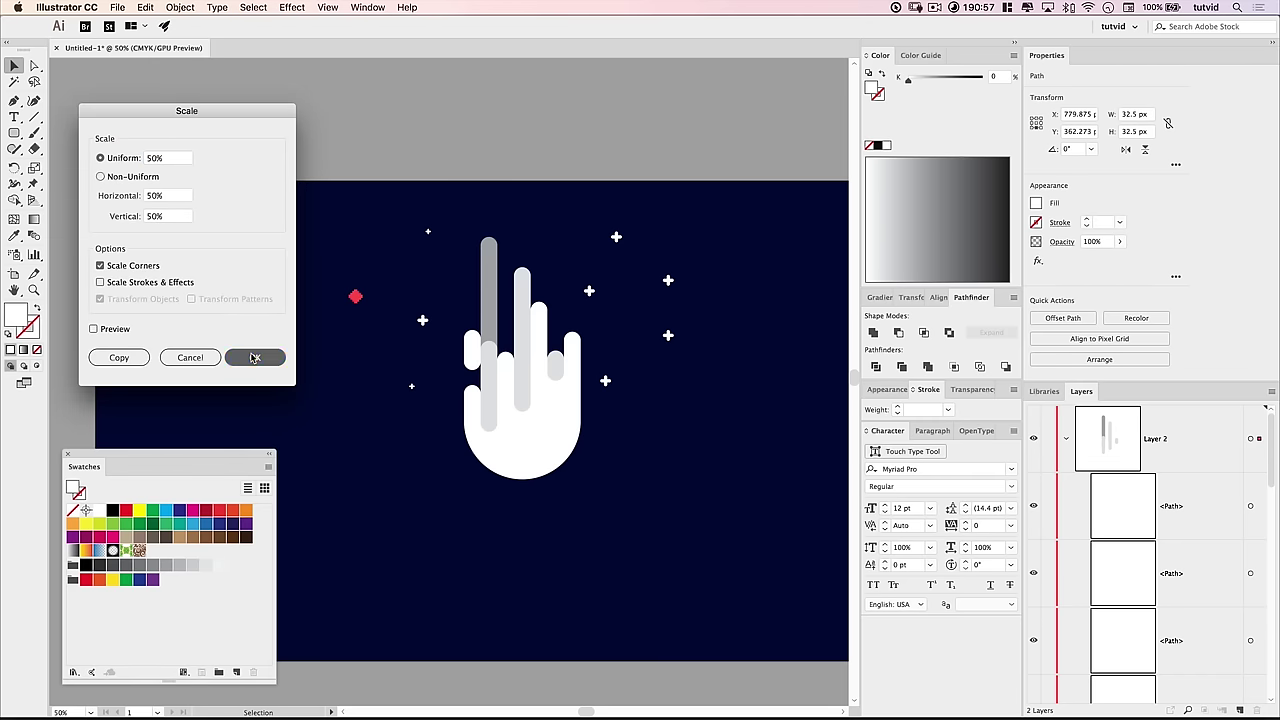
{"action": "left_click", "coordinate": [383, 339]}
{"action": "left_click_drag", "start_coordinate": [358, 325], "coordinate": [374, 326]}
{"action": "left_click", "coordinate": [366, 369]}
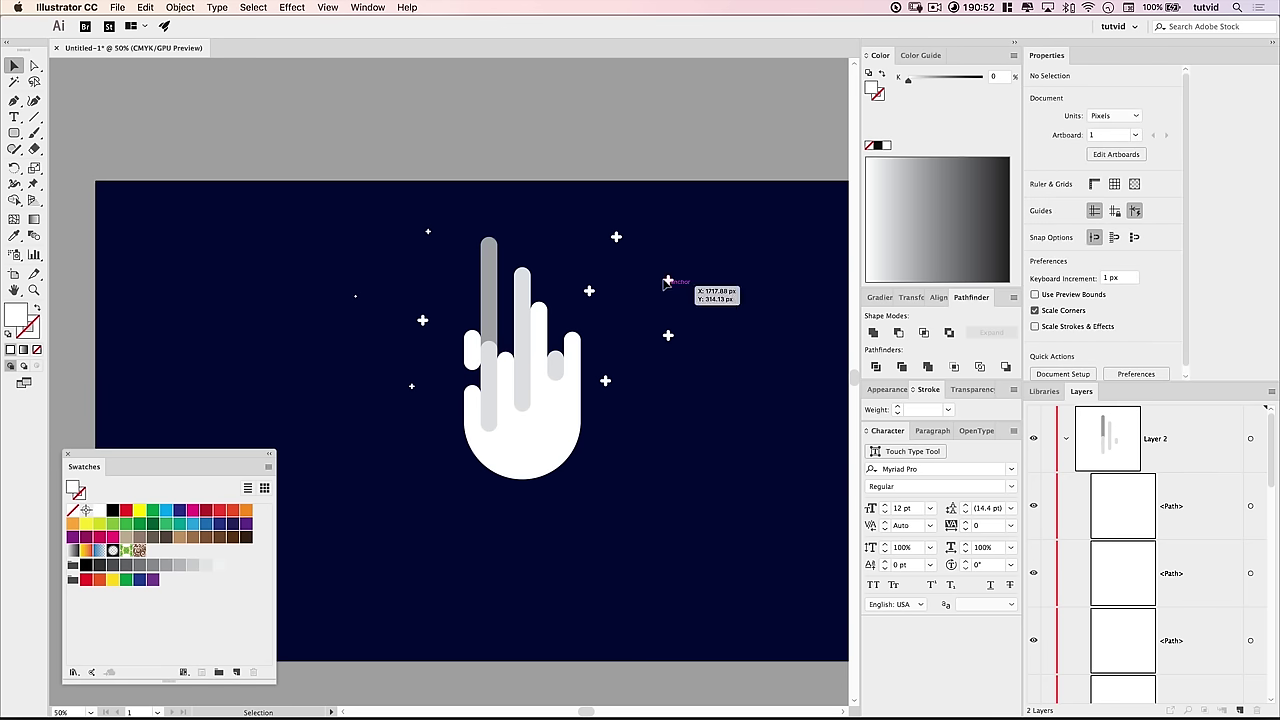
Step: Replace the uppermost plus right of the hand with a copy of the half-size plus from the hand's other side
{"action": "left_click_drag", "start_coordinate": [592, 210], "coordinate": [651, 274]}
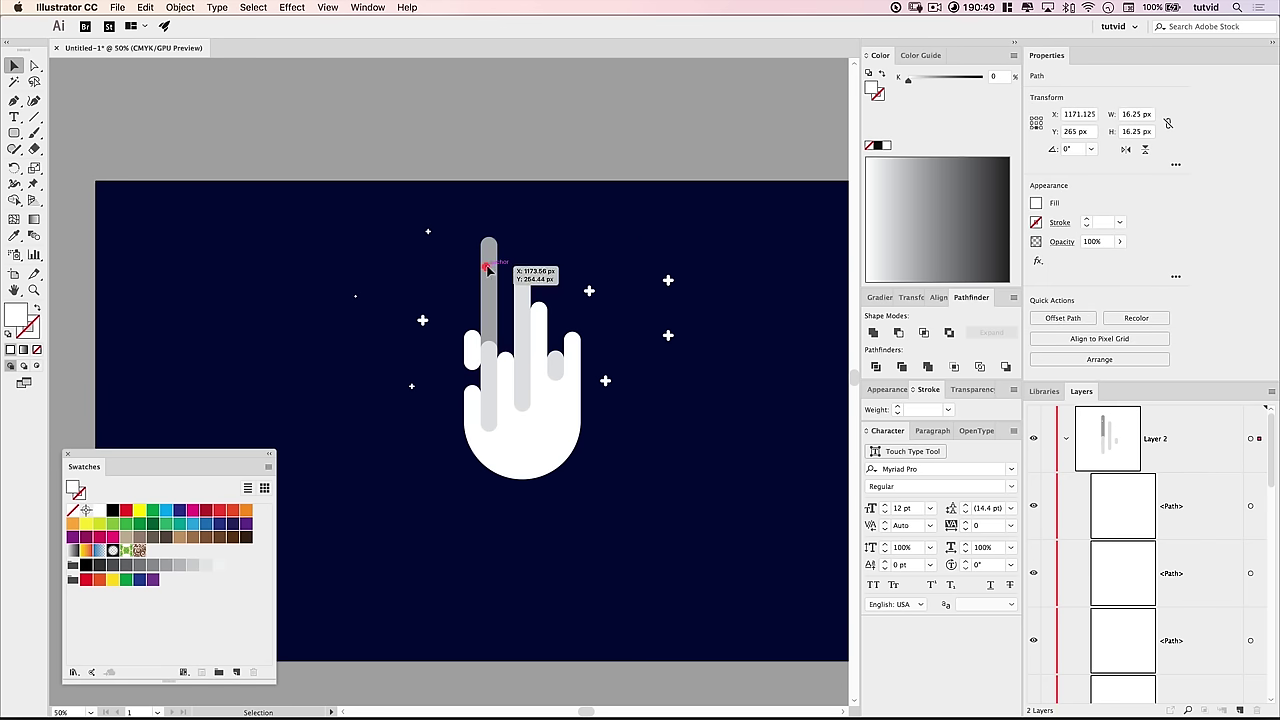
{"action": "left_click_drag", "start_coordinate": [536, 253], "coordinate": [614, 246]}
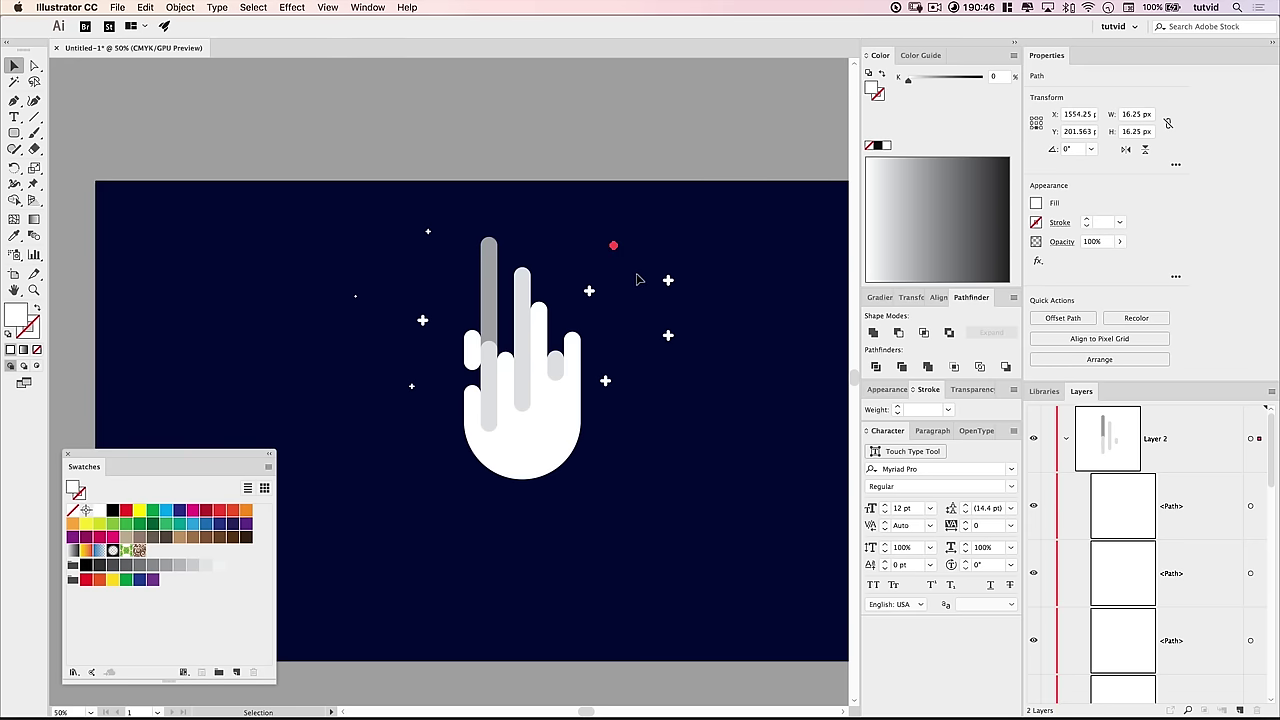
{"action": "left_click", "coordinate": [618, 325]}
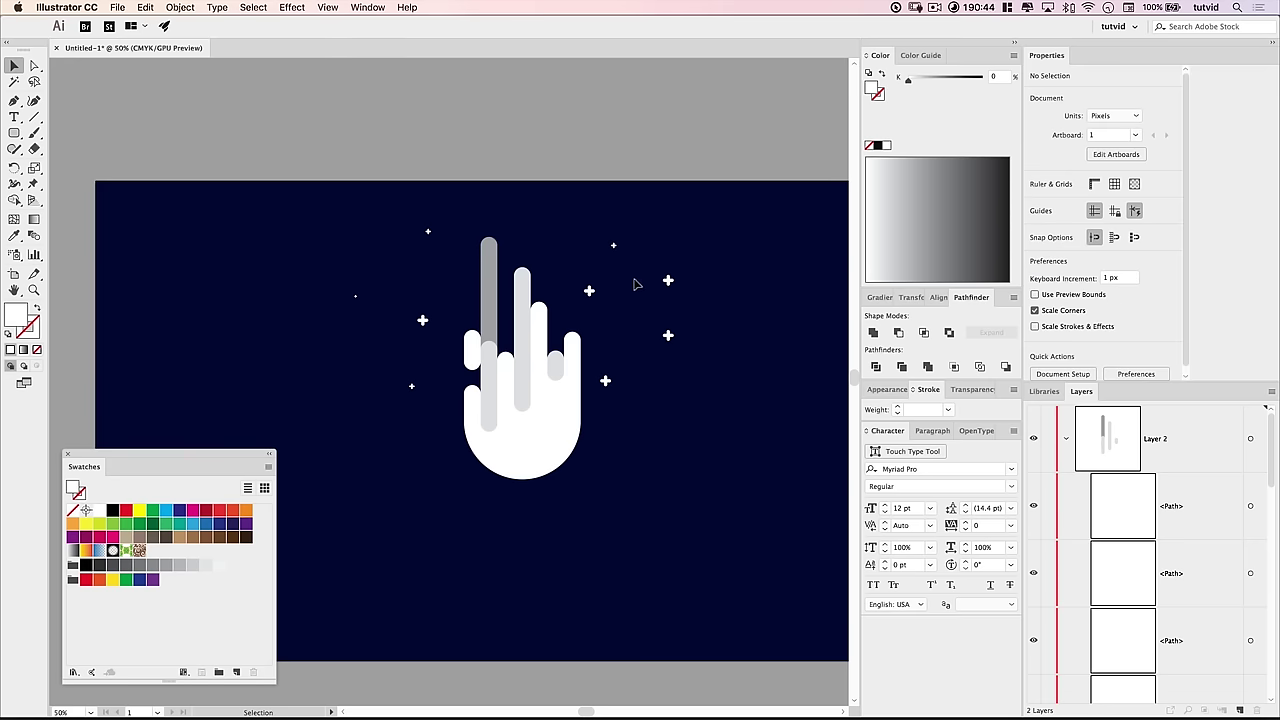
Step: Scale the upper outer plus right of the hand uniformly to 50%, and replace the plus below it with a copy placed closer to the hand
{"action": "left_click", "coordinate": [668, 280]}
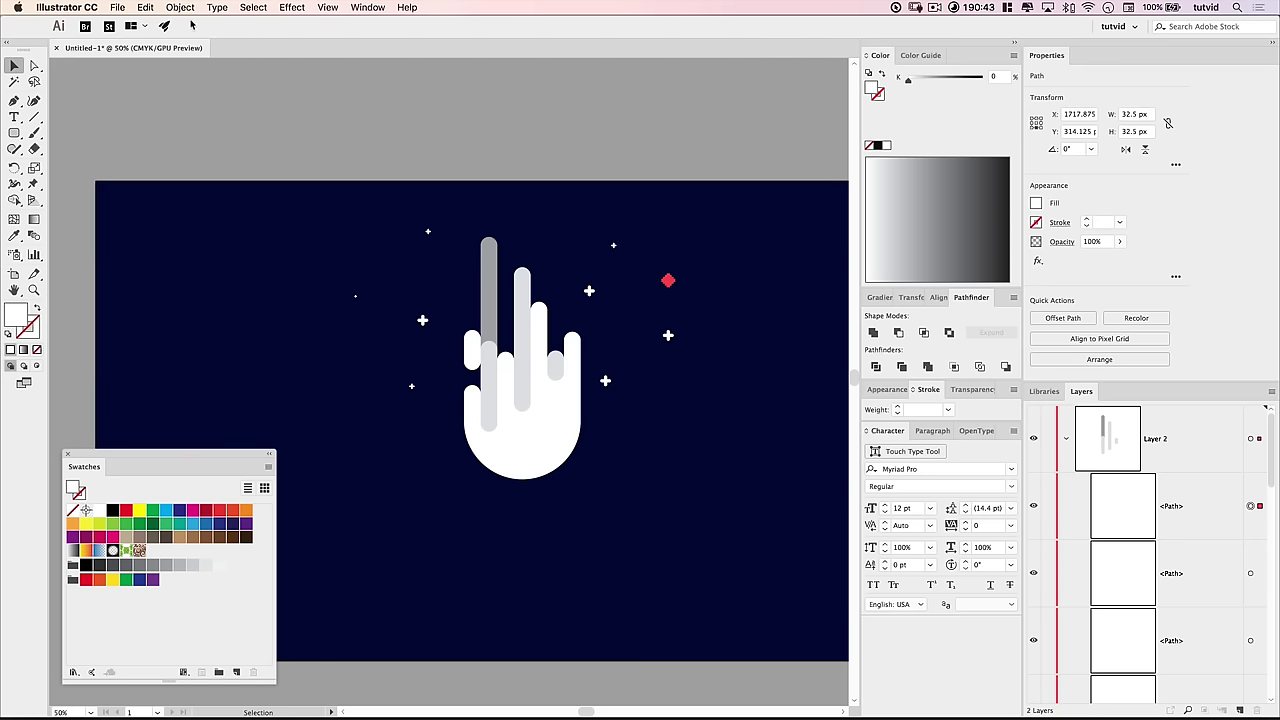
{"action": "left_click", "coordinate": [180, 7]}
{"action": "mouse_move", "coordinate": [195, 23]}
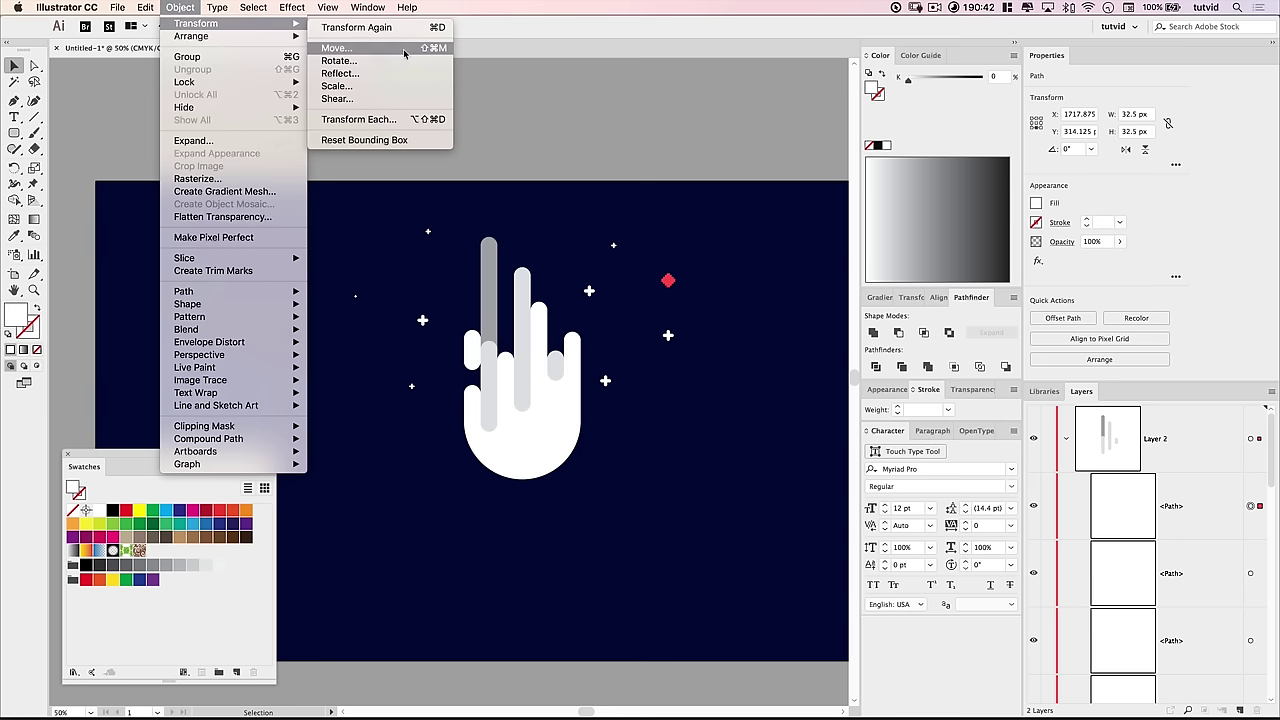
{"action": "left_click", "coordinate": [338, 86]}
{"action": "key", "text": "Return"}
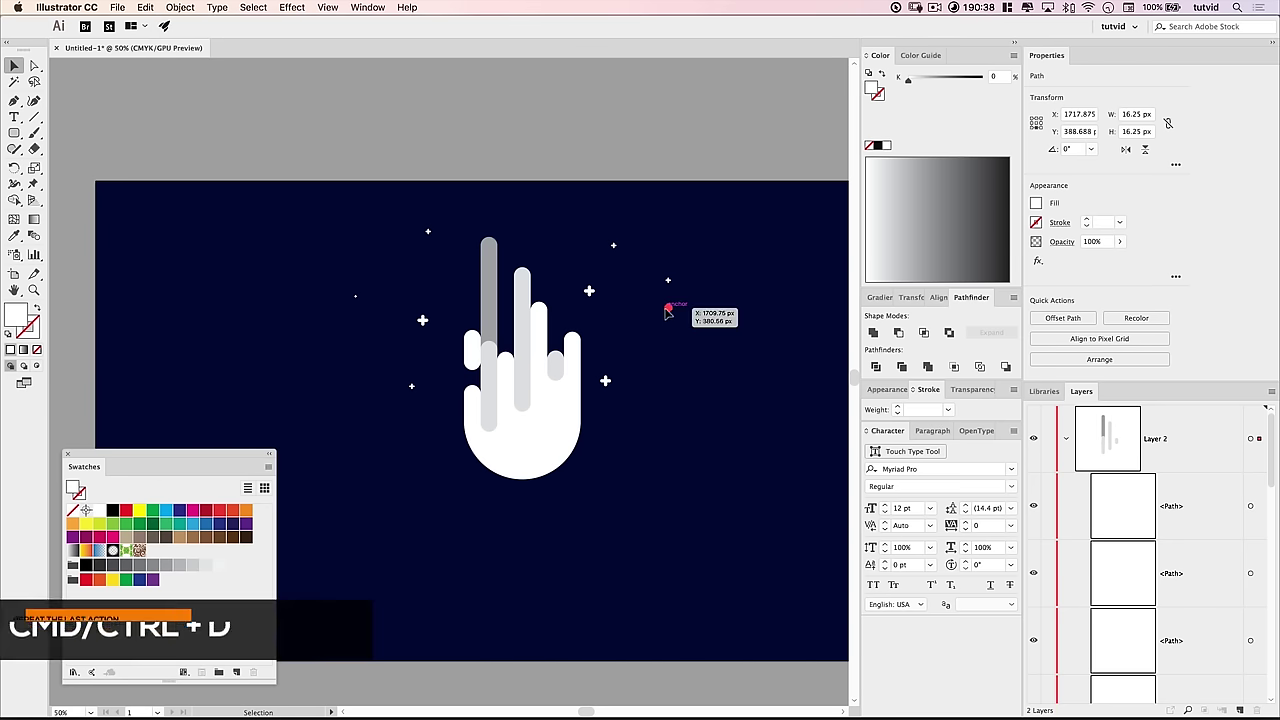
{"action": "left_click_drag", "start_coordinate": [668, 310], "coordinate": [634, 325]}
{"action": "left_click", "coordinate": [690, 371]}
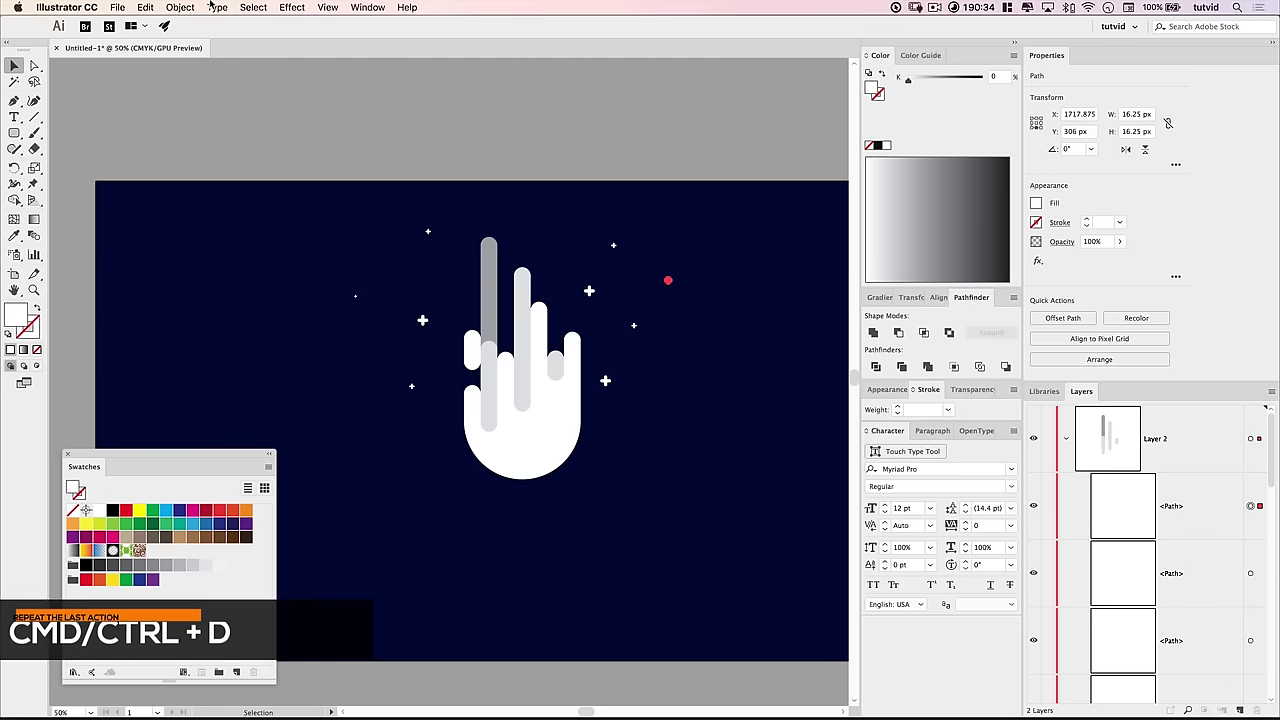
Step: Scale the outermost plus right of the hand uniformly to 75% and move it slightly up and toward the hand
{"action": "left_click", "coordinate": [180, 7]}
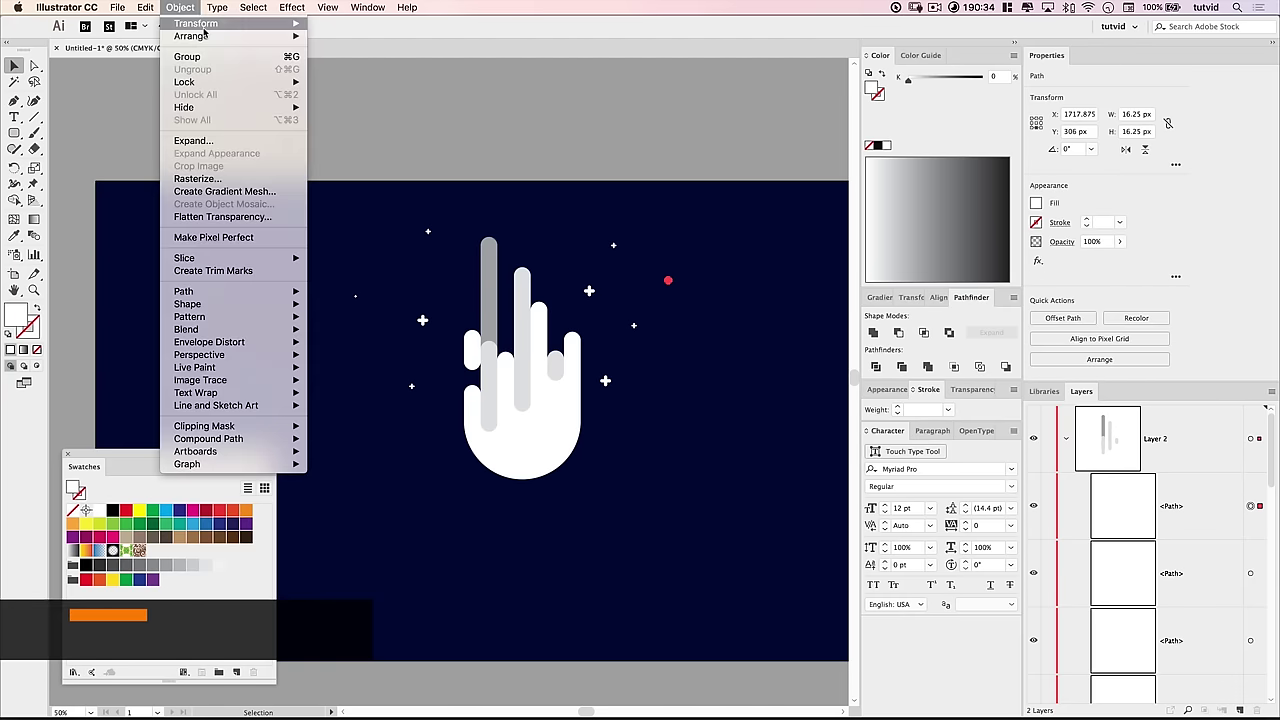
{"action": "mouse_move", "coordinate": [196, 23]}
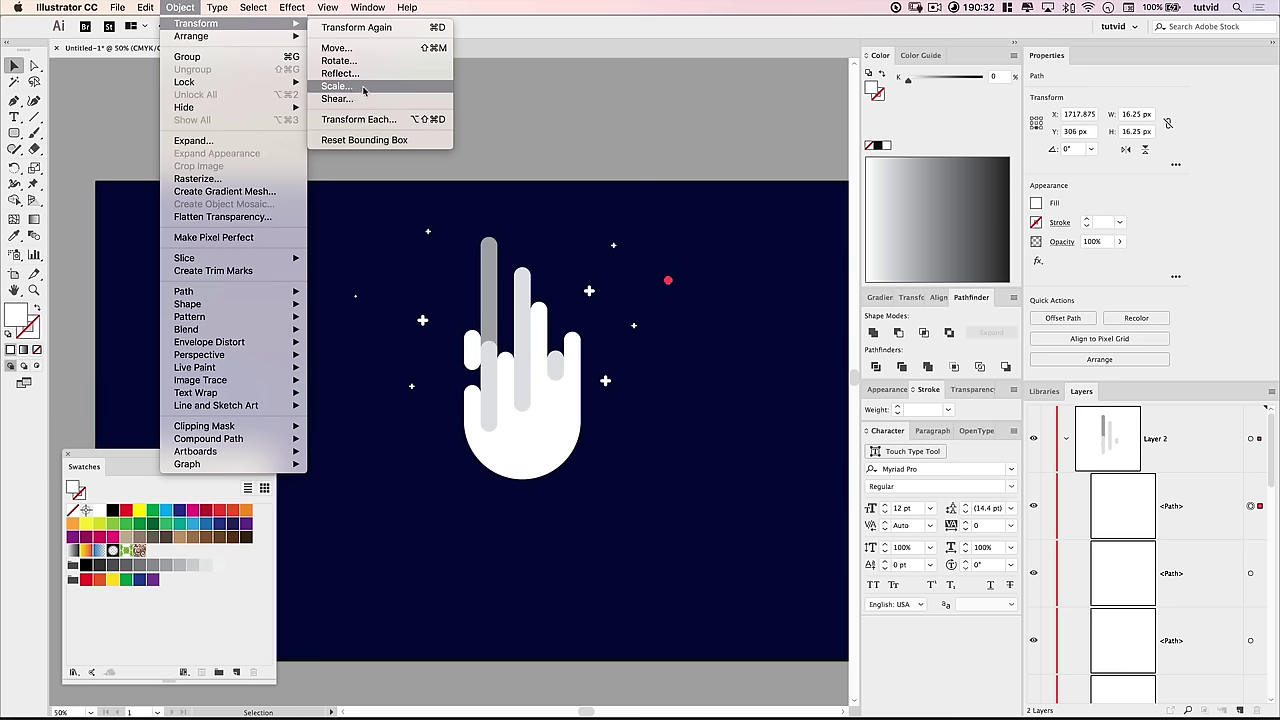
{"action": "left_click", "coordinate": [363, 88]}
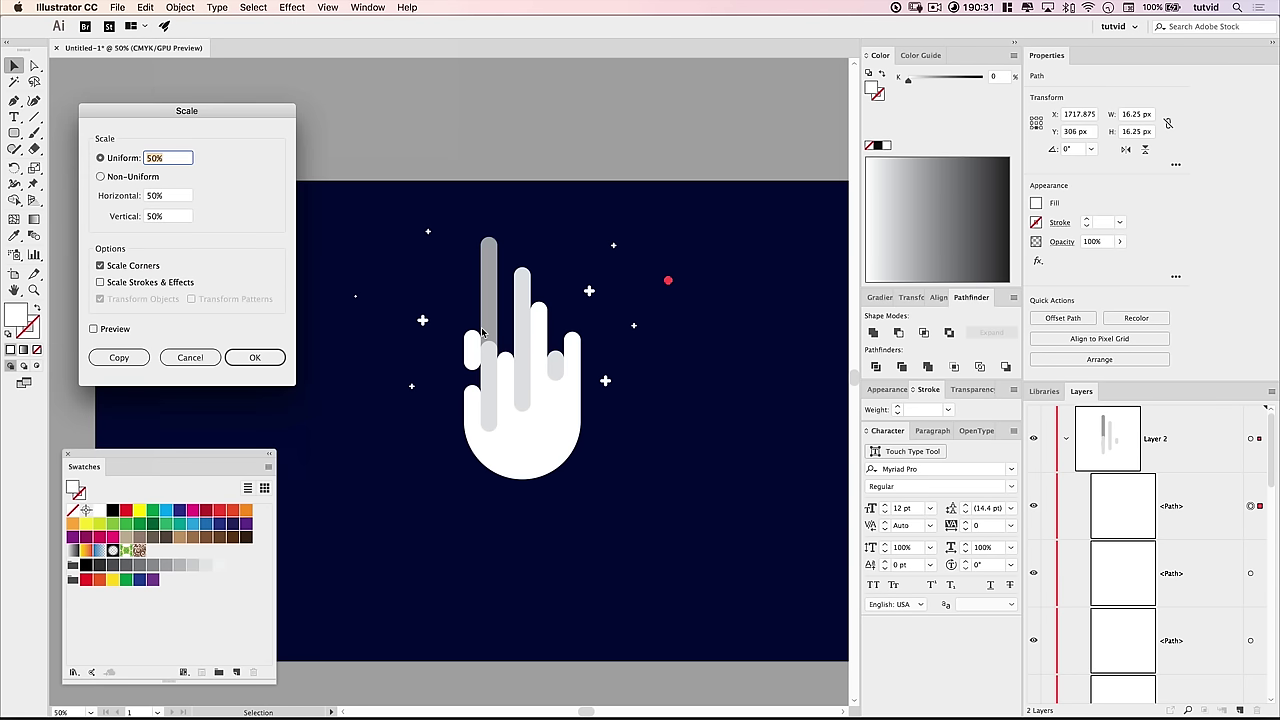
{"action": "type", "text": "75"}
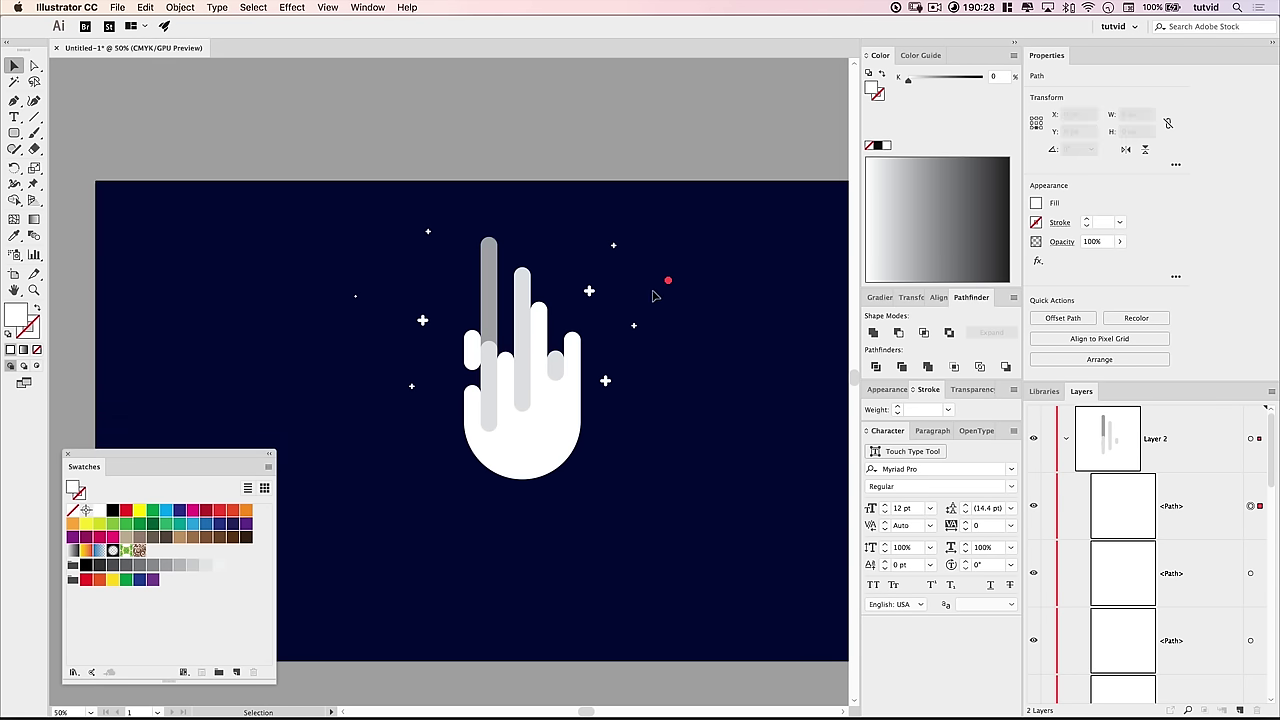
{"action": "left_click", "coordinate": [702, 366]}
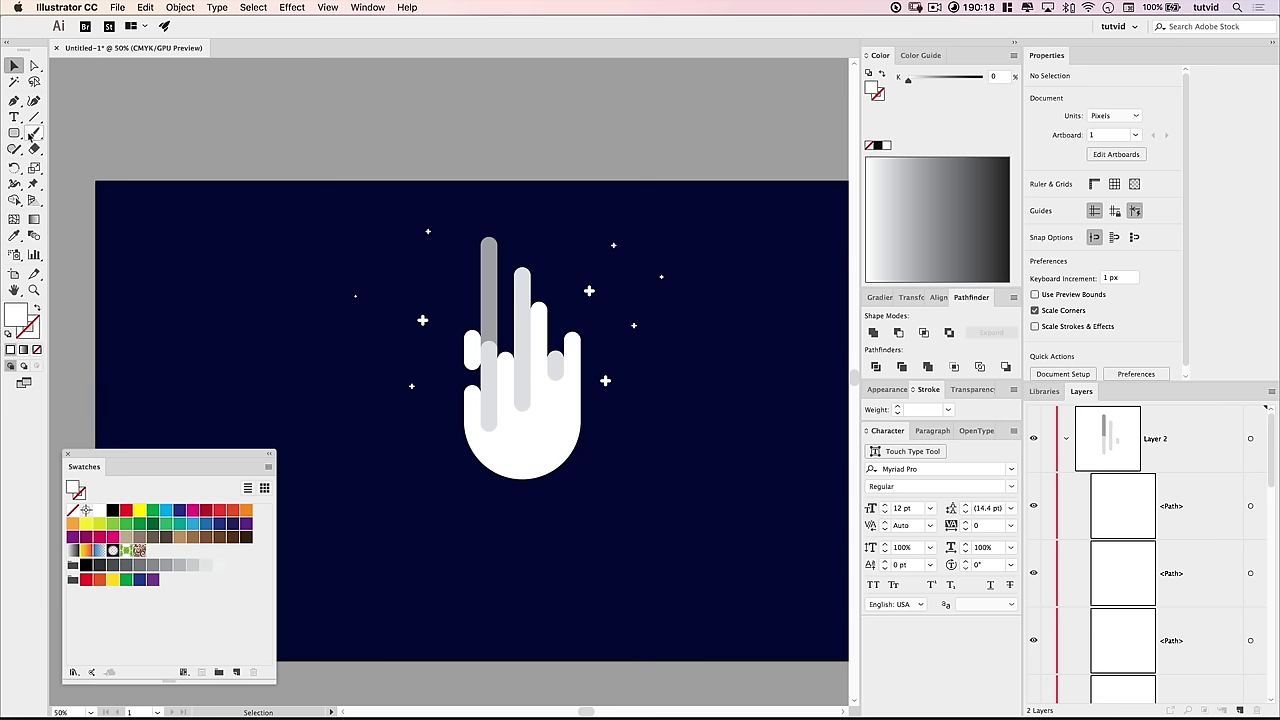
Step: Draw a 10 x 10 px white circle between the upper pluses left of the hand with the Ellipse tool
{"action": "left_click_drag", "start_coordinate": [14, 133], "coordinate": [75, 165]}
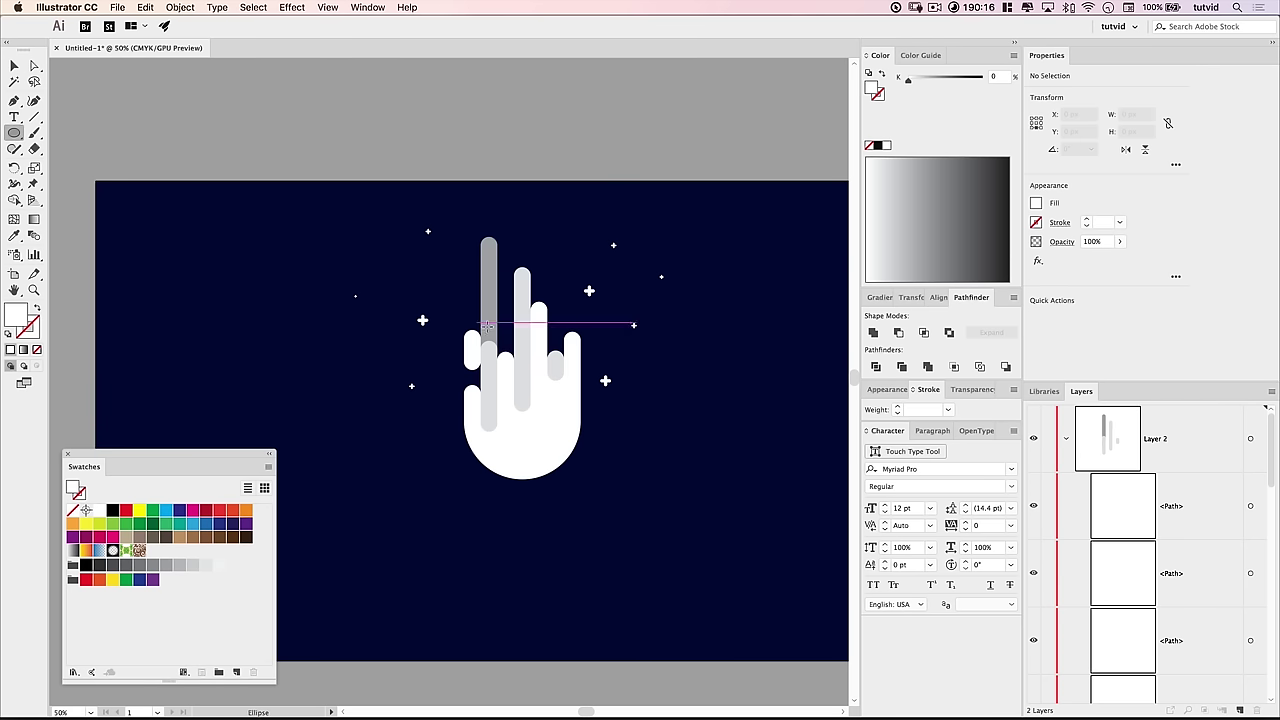
{"action": "left_click", "coordinate": [404, 274]}
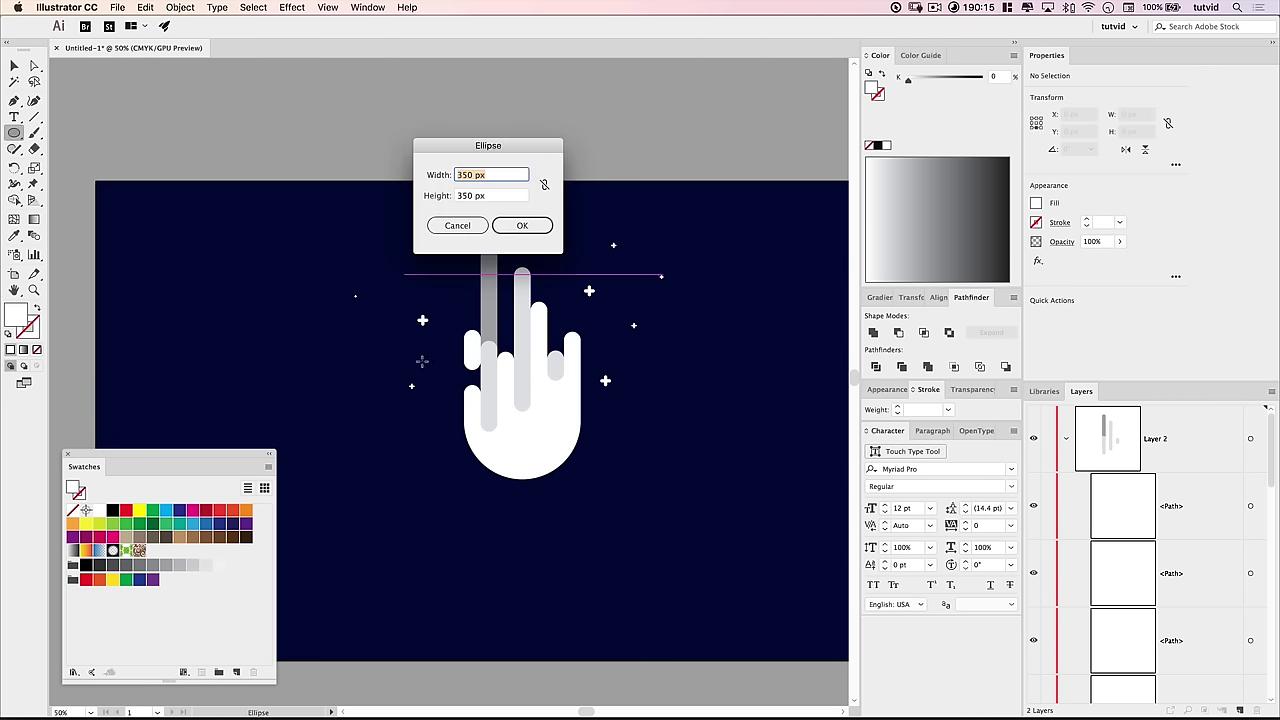
{"action": "type", "text": "10"}
{"action": "key", "text": "Tab"}
{"action": "type", "text": "10"}
{"action": "key", "text": "Return"}
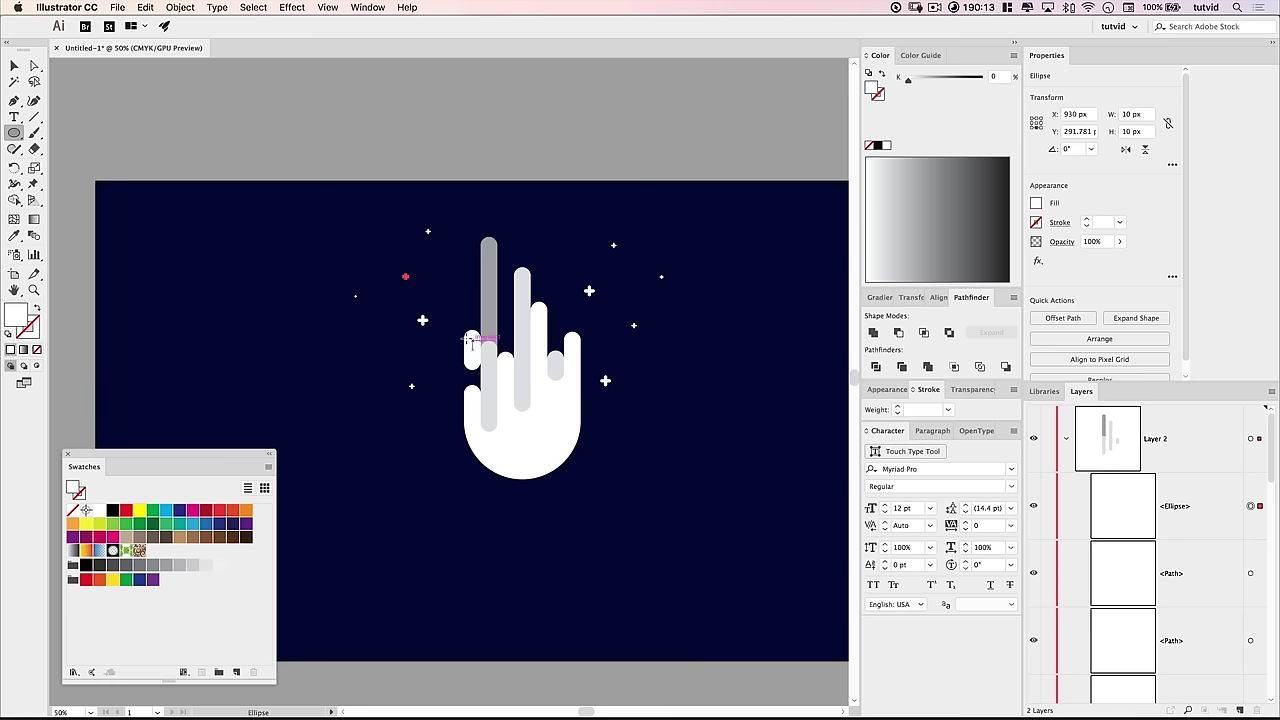
Step: Add a 15 x 15 px white circle between the two lower pluses left of the hand, close to the thumb
{"action": "left_click", "coordinate": [434, 360]}
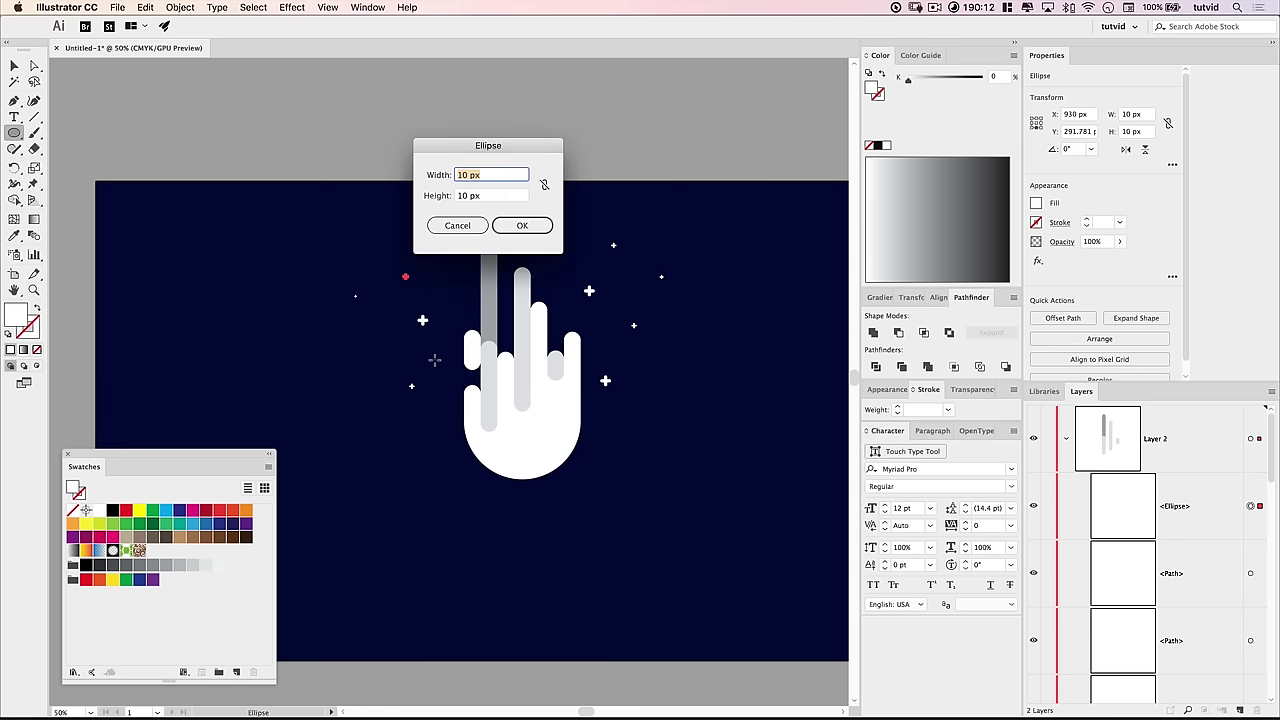
{"action": "type", "text": "15"}
{"action": "key", "text": "Tab"}
{"action": "type", "text": "15"}
{"action": "key", "text": "Return"}
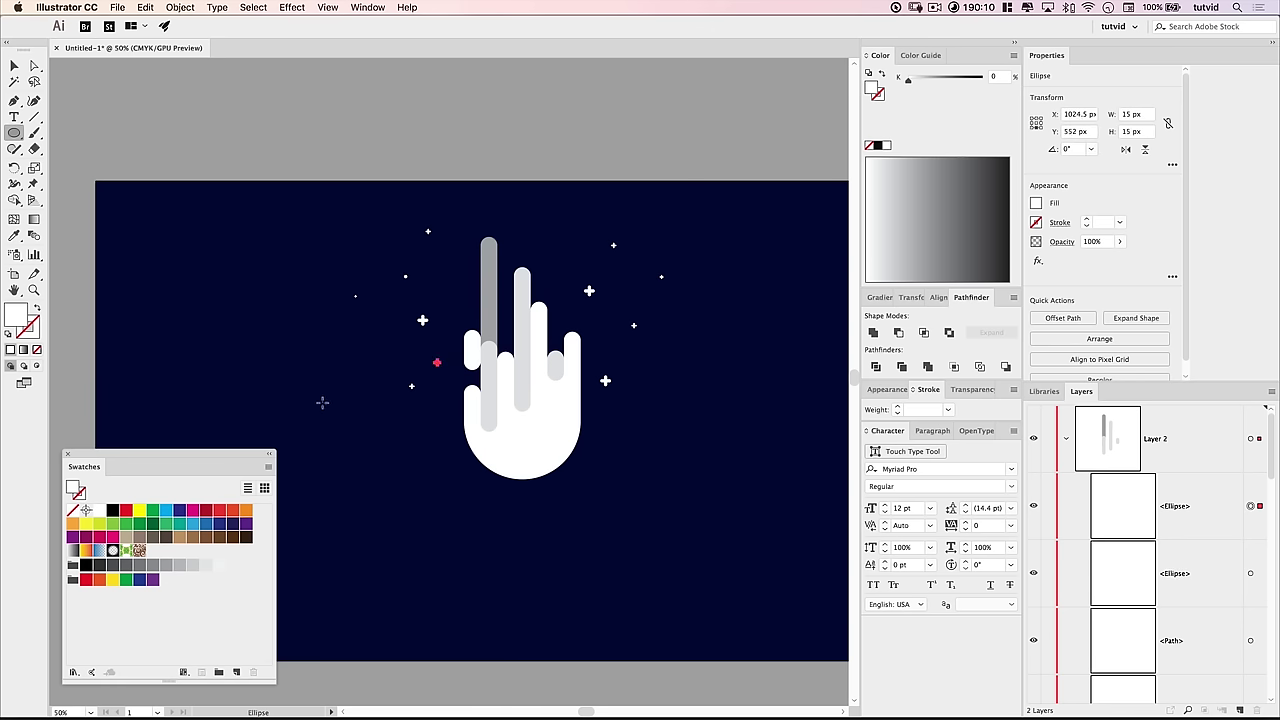
Step: Add two 6 x 6 px white circles right of the hand, one among the upper pluses and one above the lowest plus
{"action": "left_click", "coordinate": [618, 275]}
{"action": "key", "text": "Tab"}
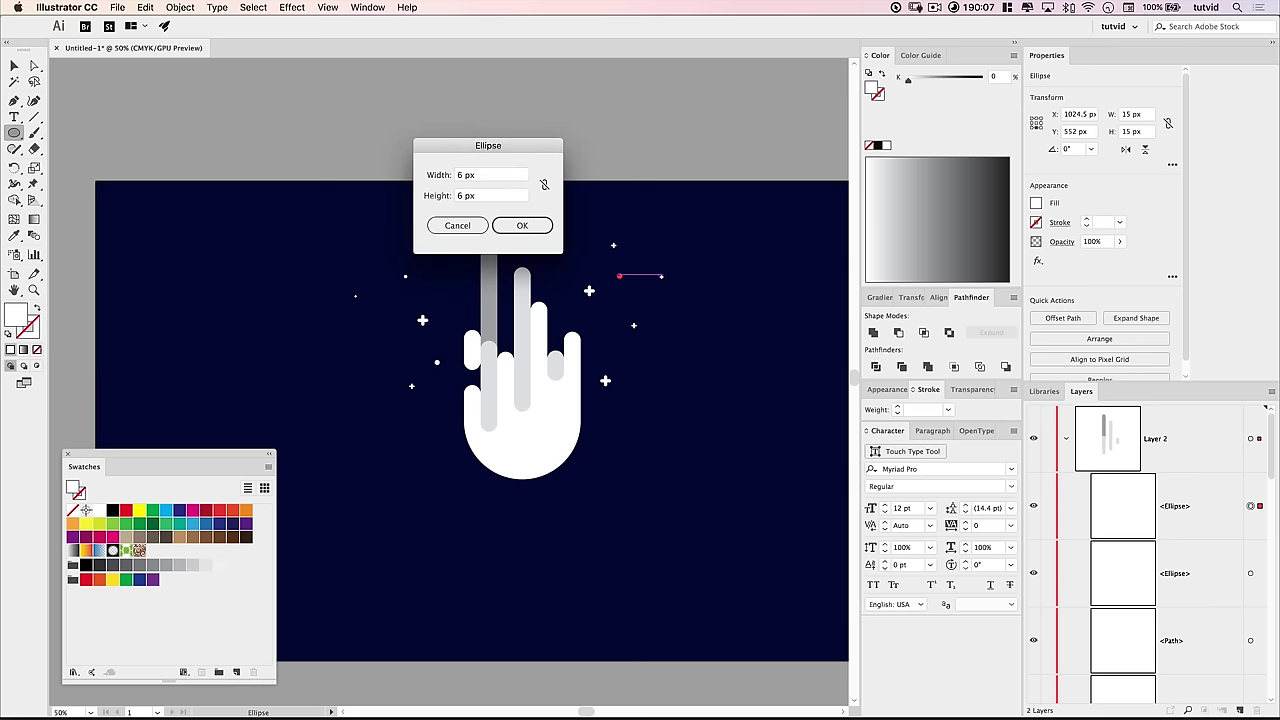
{"action": "key", "text": "Return"}
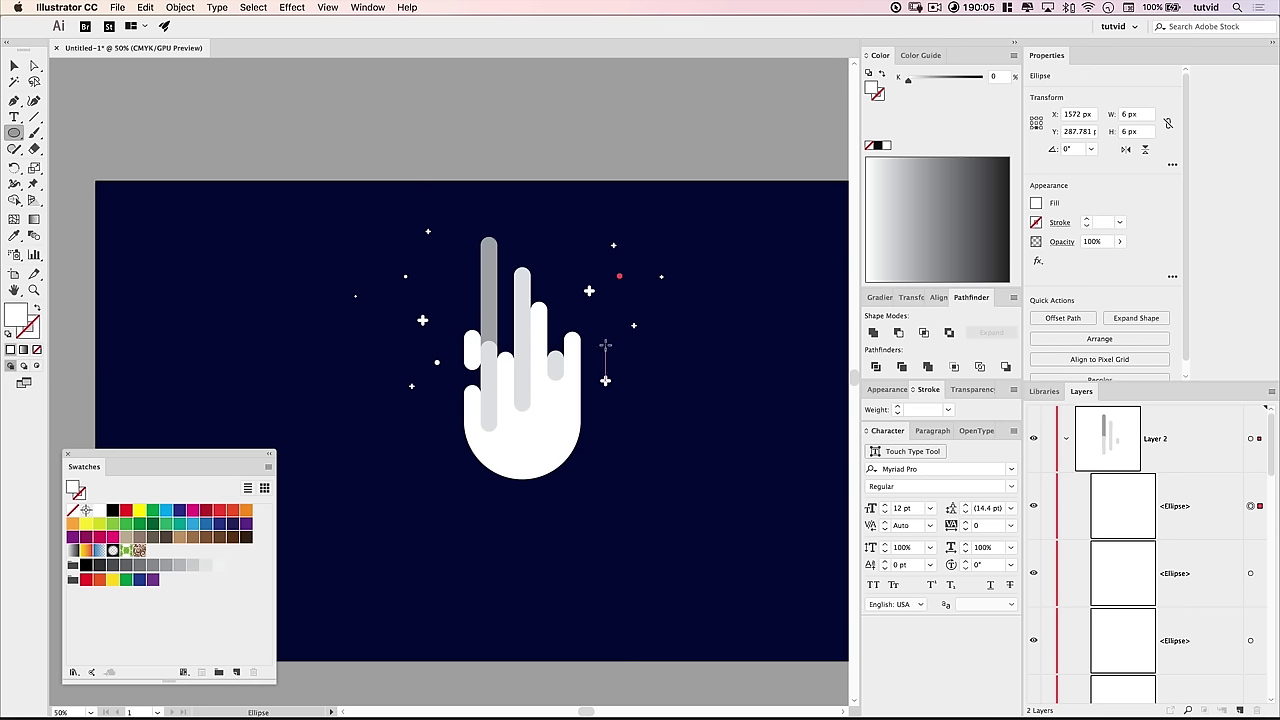
{"action": "left_click", "coordinate": [605, 341]}
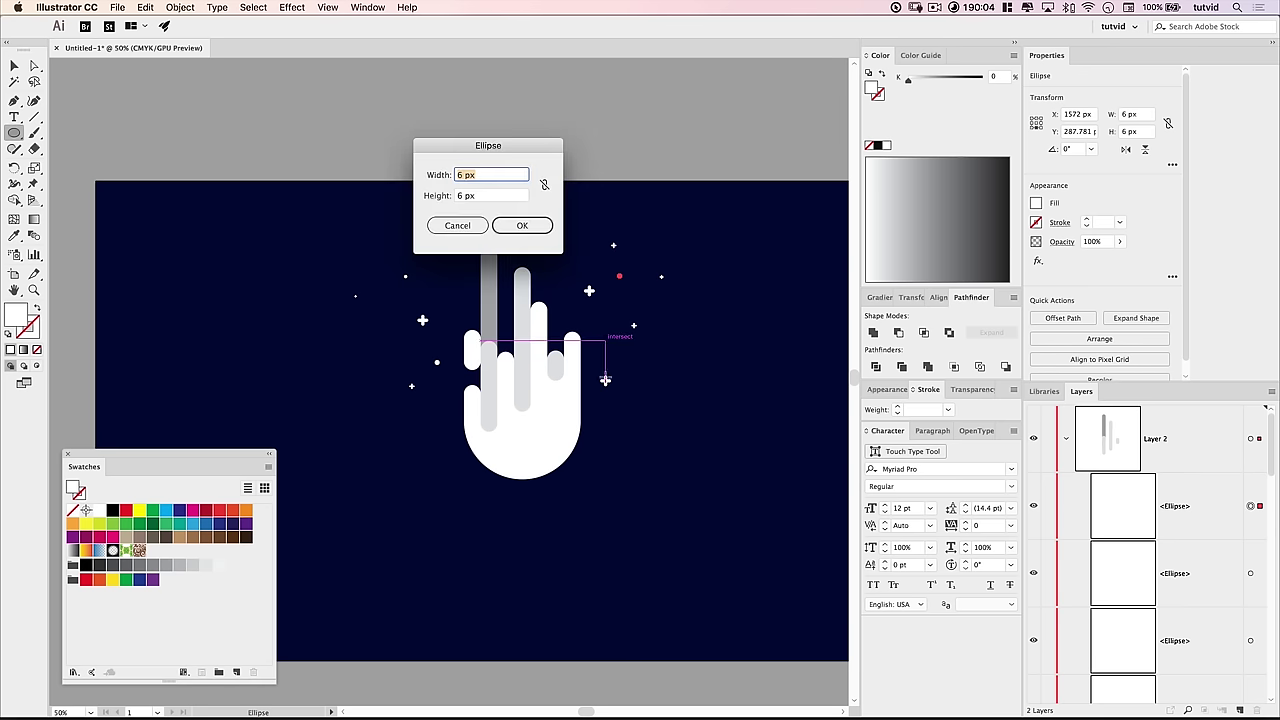
{"action": "key", "text": "Return"}
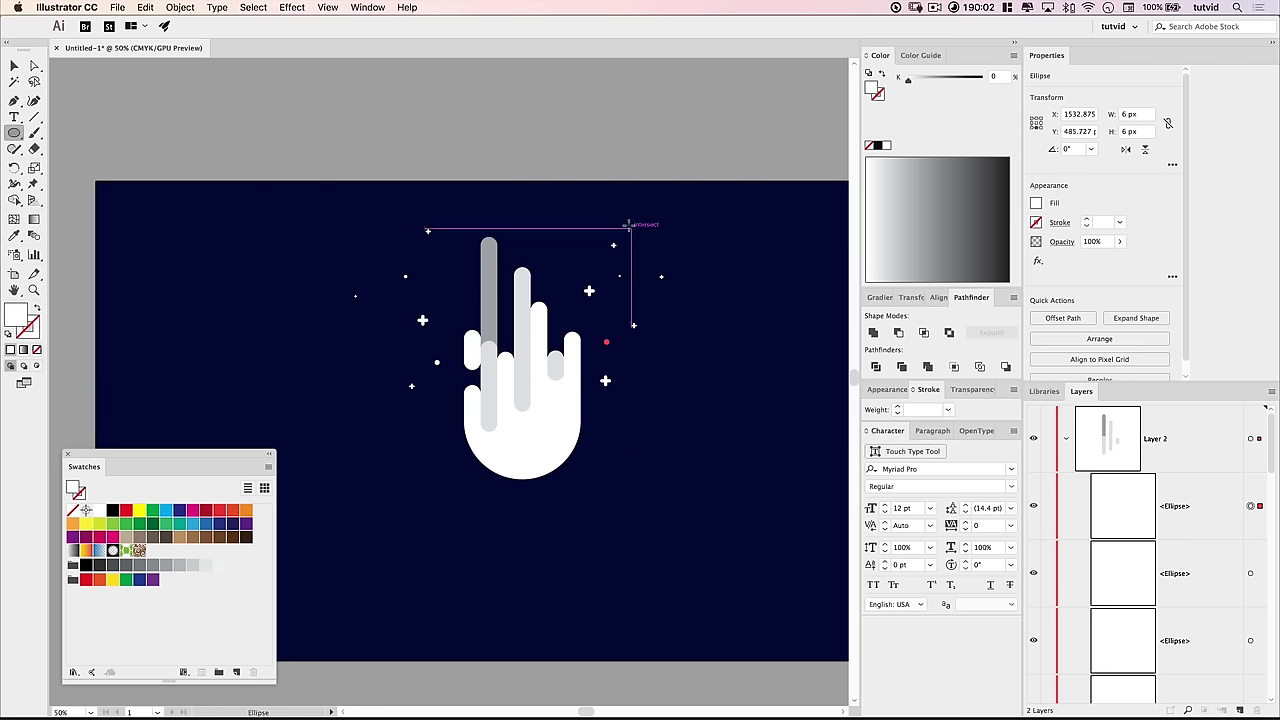
Step: Add a 9 x 9 px white circle above the large upper plus right of the hand
{"action": "left_click", "coordinate": [585, 228]}
{"action": "type", "text": "9"}
{"action": "key", "text": "Tab"}
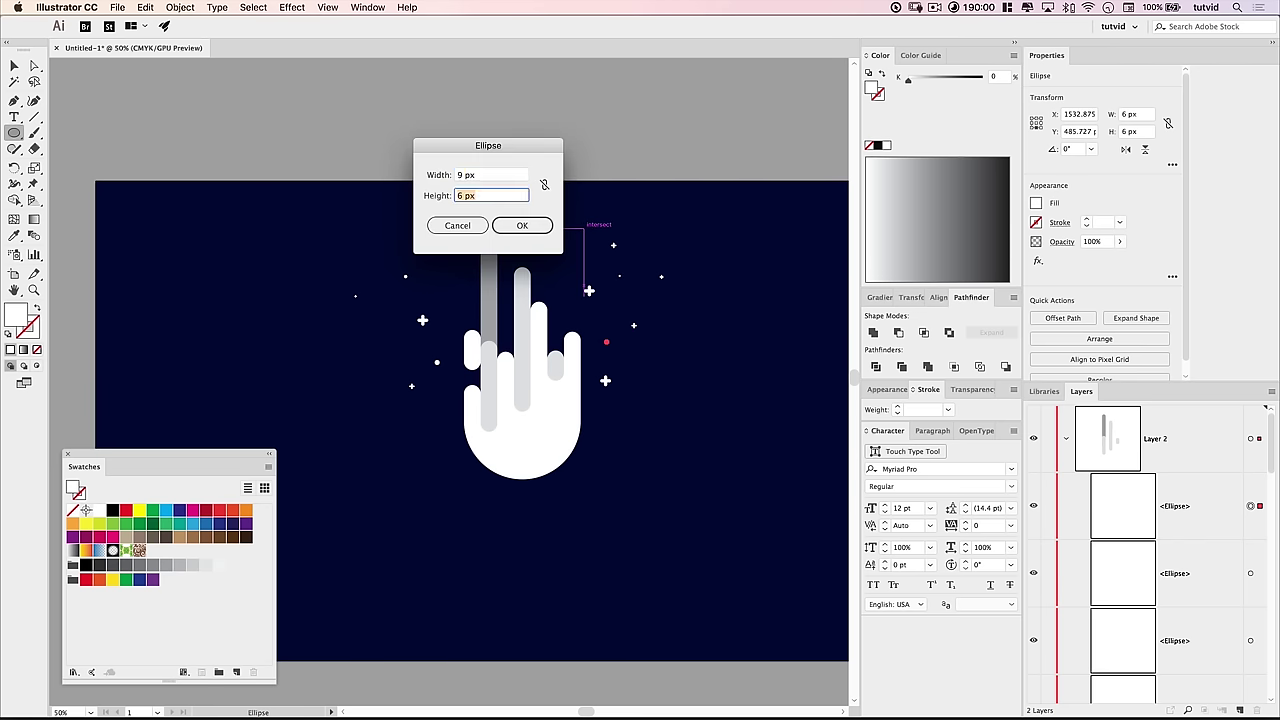
{"action": "key", "text": "Return"}
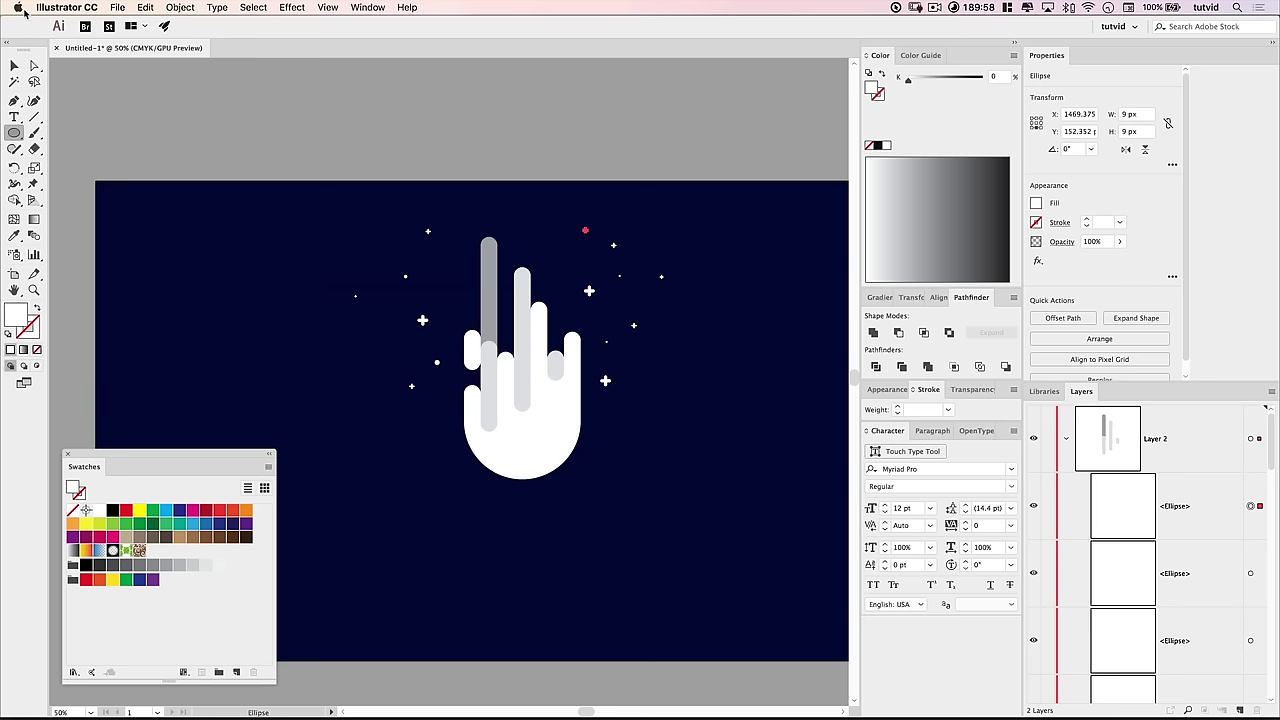
Step: Shift the outer, uppermost and lowest pluses and the upper 6 px dot right of the hand to even out their spacing
{"action": "left_click", "coordinate": [14, 65]}
{"action": "left_click", "coordinate": [309, 323]}
{"action": "left_click_drag", "start_coordinate": [537, 323], "coordinate": [511, 325]}
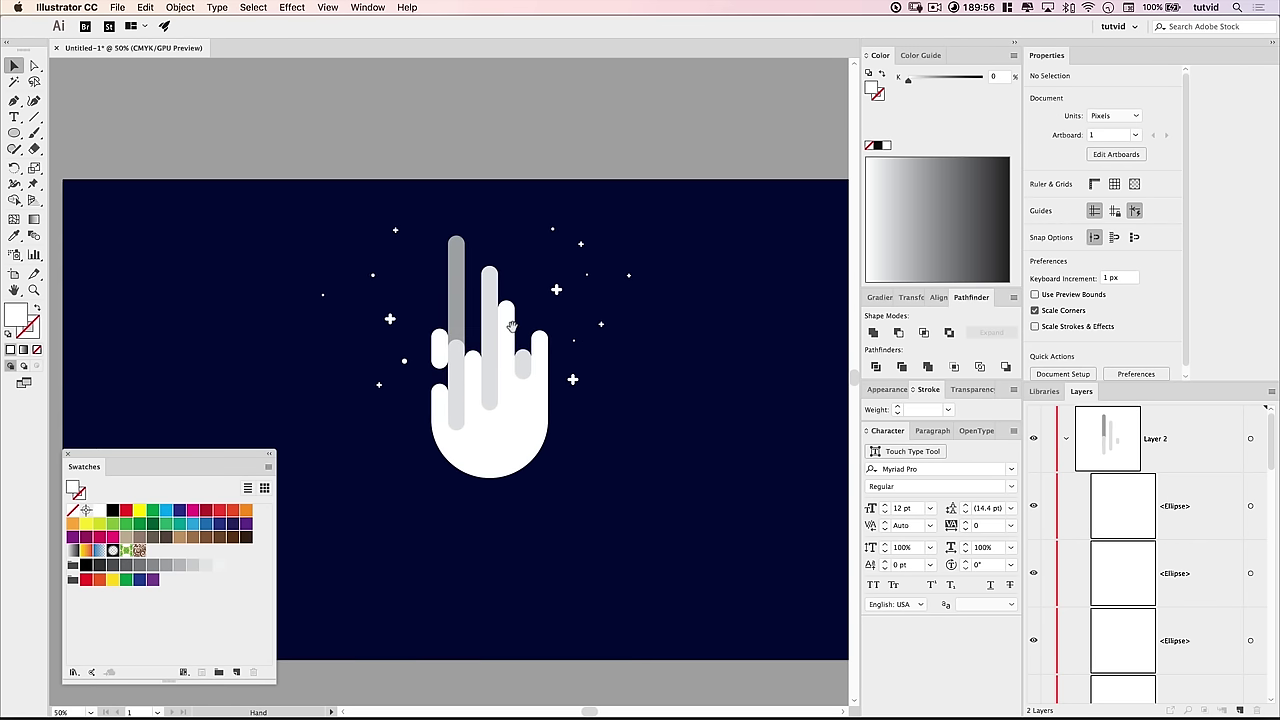
{"action": "left_click_drag", "start_coordinate": [601, 324], "coordinate": [607, 333]}
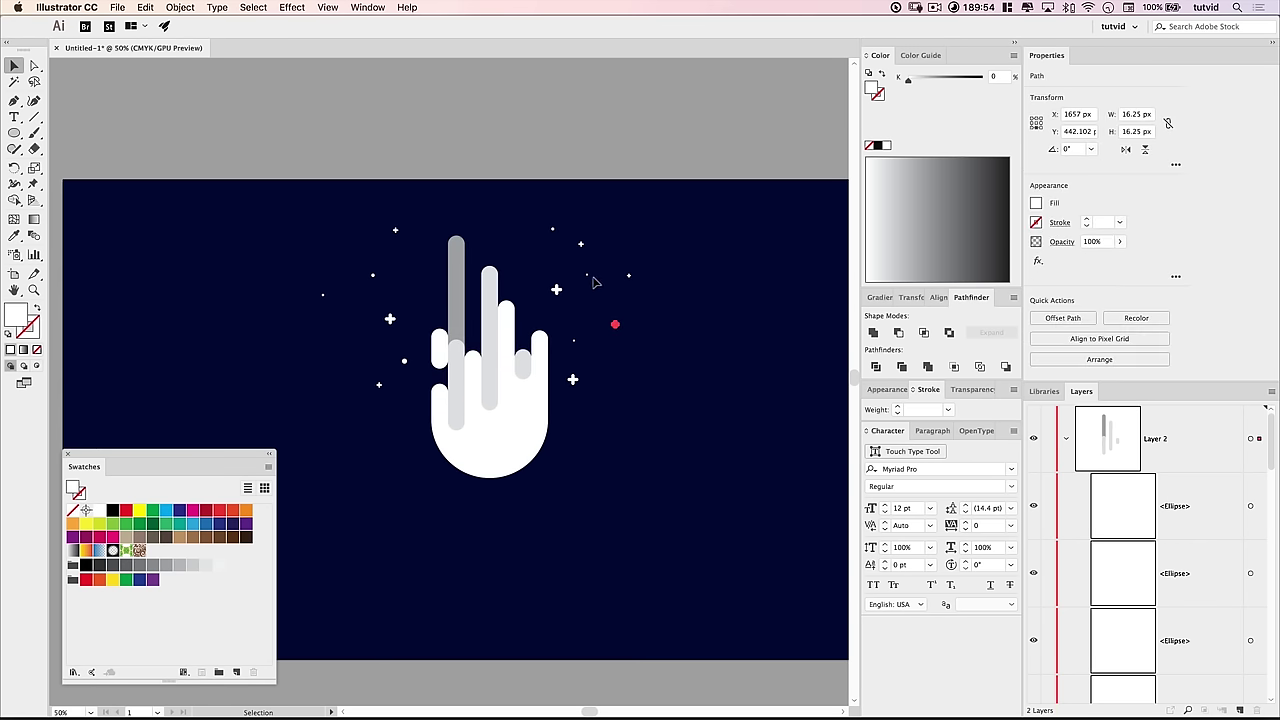
{"action": "left_click_drag", "start_coordinate": [588, 274], "coordinate": [590, 295]}
{"action": "left_click", "coordinate": [577, 254]}
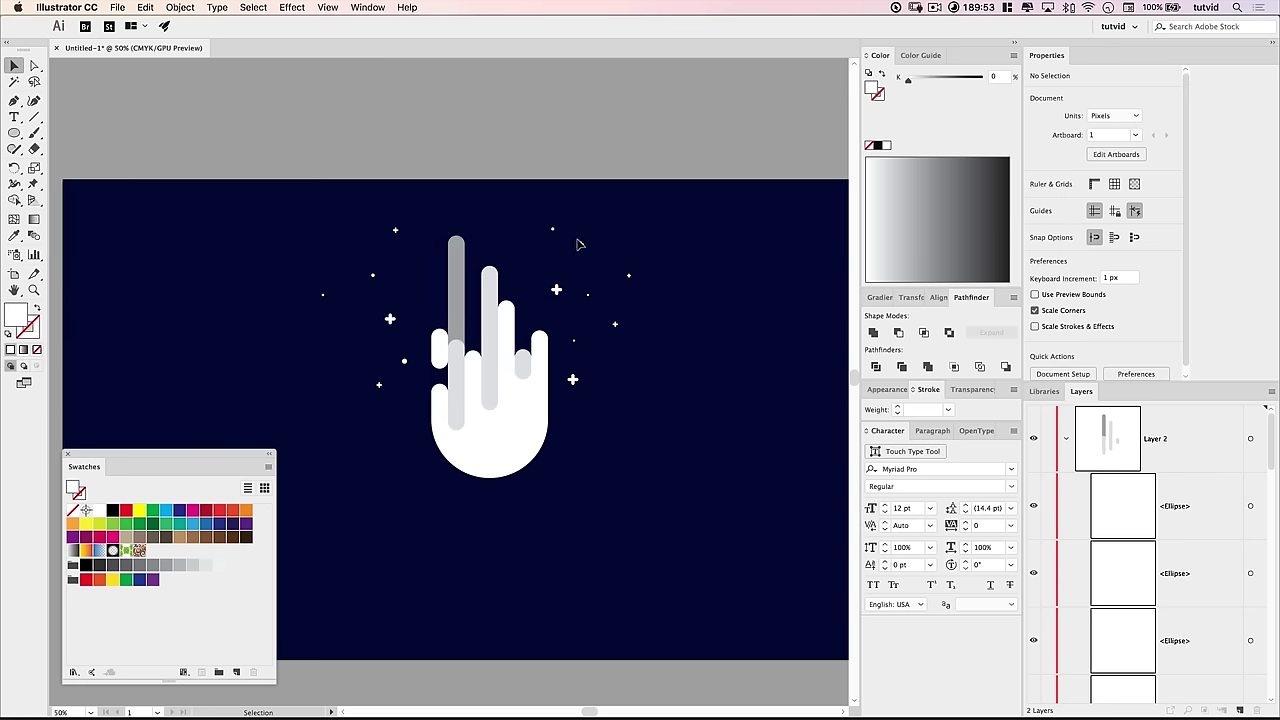
{"action": "left_click_drag", "start_coordinate": [577, 243], "coordinate": [591, 257]}
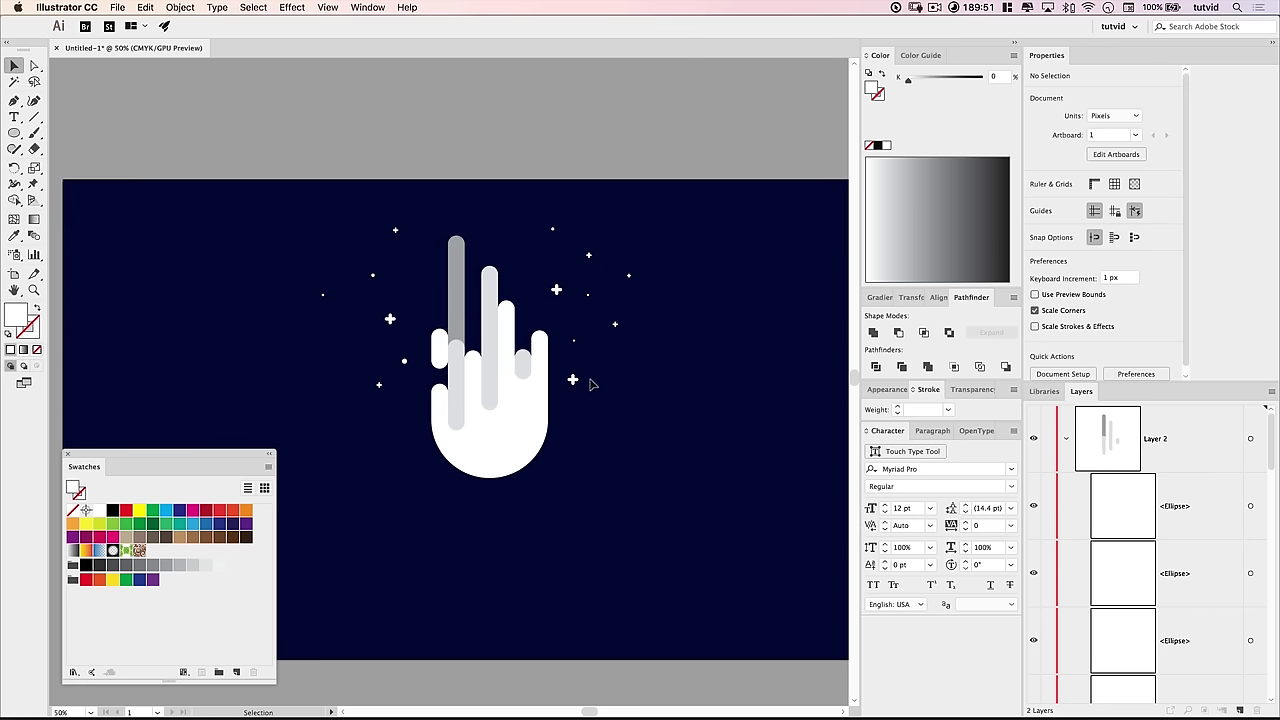
{"action": "left_click_drag", "start_coordinate": [572, 379], "coordinate": [567, 368]}
Step: Select the hand and all surrounding pluses and dots without the background, and move them down 130 px on the artboard
{"action": "left_click_drag", "start_coordinate": [483, 405], "coordinate": [734, 551]}
{"action": "left_click_drag", "start_coordinate": [734, 551], "coordinate": [734, 551]}
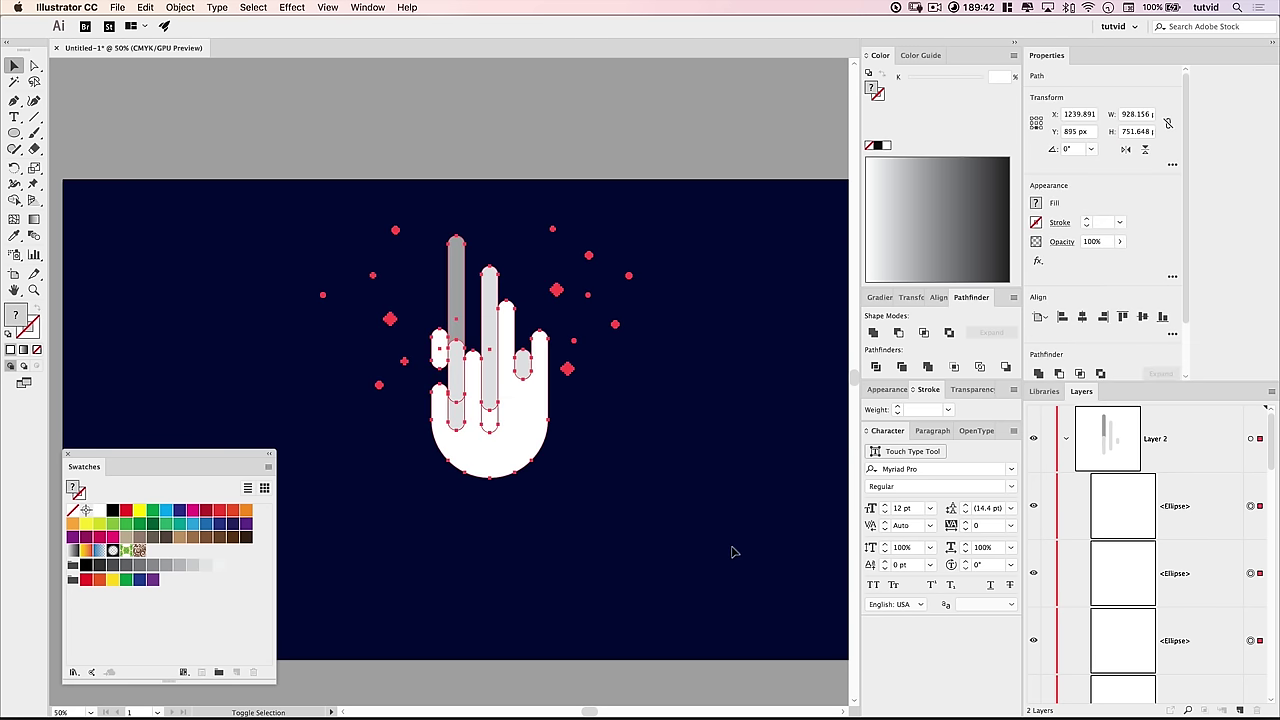
{"action": "key", "text": "Down"}
{"action": "key", "text": "Down"}
{"action": "key", "text": "Down"}
{"action": "key", "text": "Down"}
{"action": "key", "text": "Down"}
{"action": "key", "text": "Down"}
{"action": "key", "text": "Down"}
{"action": "key", "text": "Down"}
{"action": "key", "text": "Down"}
{"action": "key", "text": "Down"}
{"action": "key", "text": "Down"}
{"action": "key", "text": "Down"}
{"action": "key", "text": "Down"}
{"action": "key", "text": "Down"}
{"action": "key", "text": "Down"}
{"action": "key", "text": "Down"}
{"action": "key", "text": "Down"}
{"action": "key", "text": "Down"}
{"action": "key", "text": "Down"}
{"action": "key", "text": "Down"}
{"action": "key", "text": "Down"}
{"action": "key", "text": "Down"}
{"action": "key", "text": "Down"}
{"action": "key", "text": "Down"}
{"action": "key", "text": "Down"}
{"action": "key", "text": "Down"}
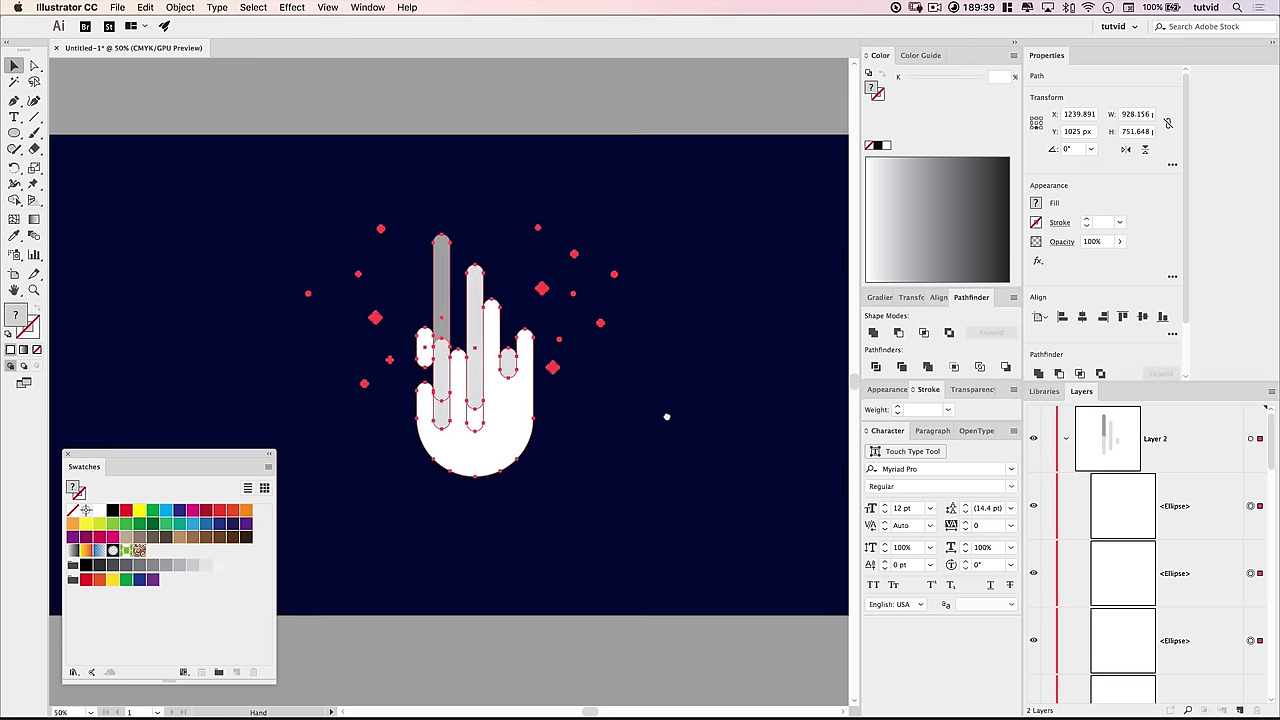
Step: Deselect the hand and star artwork and switch the color sliders from grayscale to CMYK
{"action": "scroll", "coordinate": [661, 404], "scroll_direction": "down", "scroll_amount": 2}
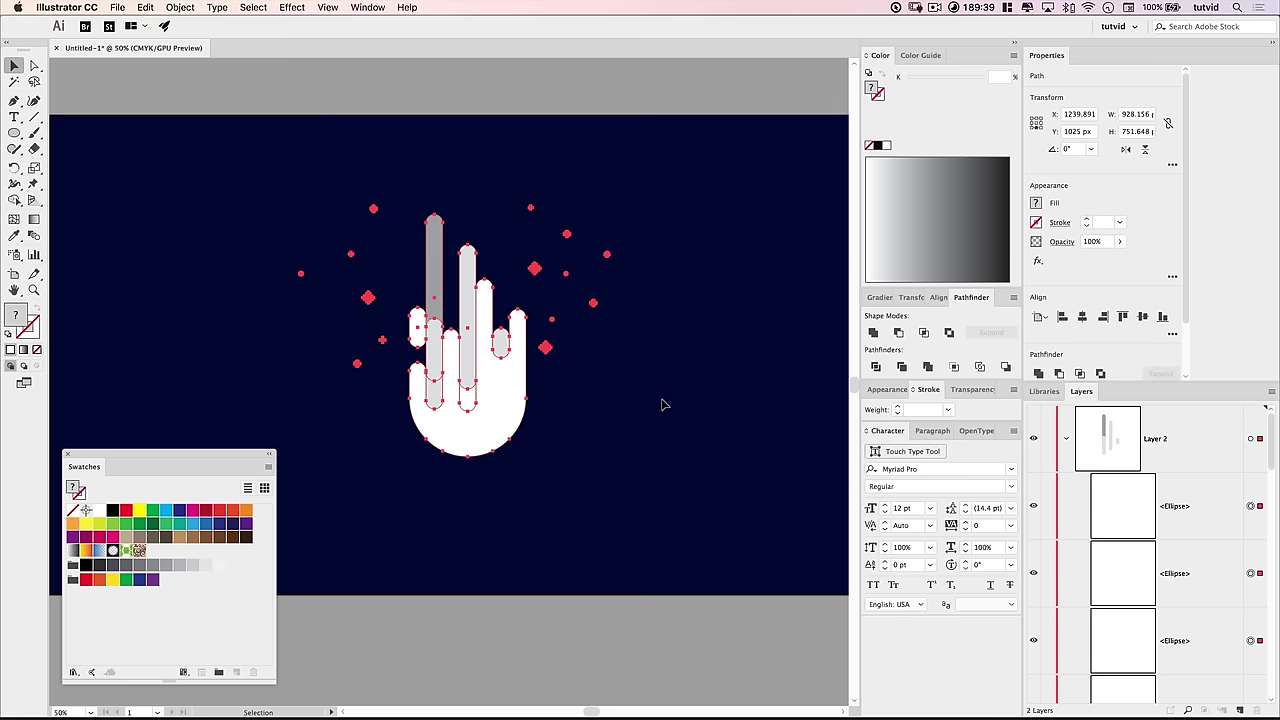
{"action": "left_click", "coordinate": [642, 451]}
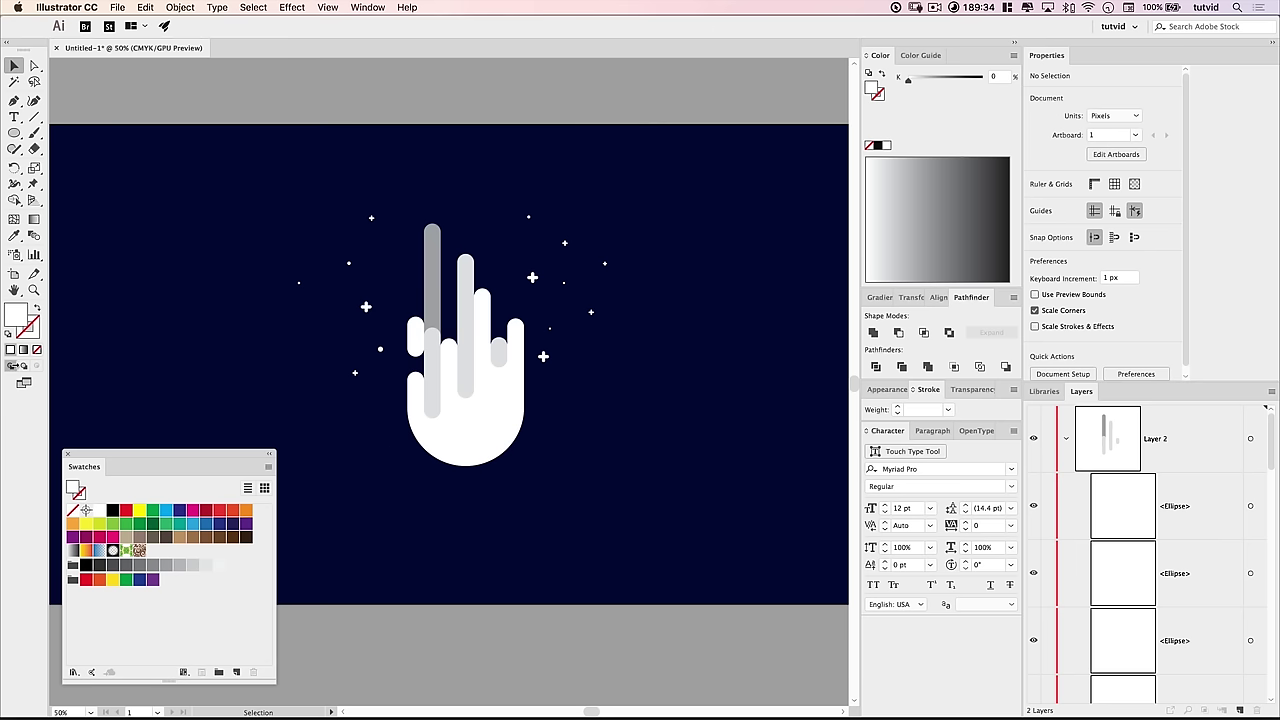
{"action": "left_click", "coordinate": [1012, 57]}
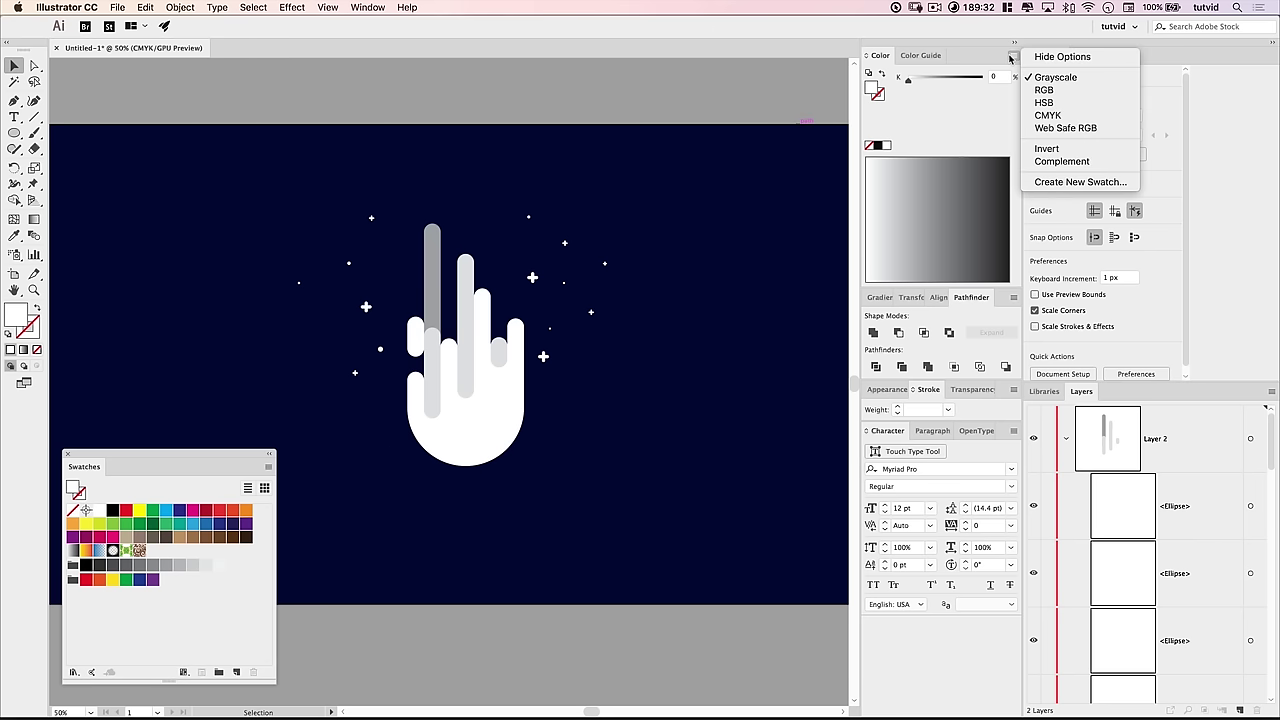
{"action": "left_click", "coordinate": [1048, 115]}
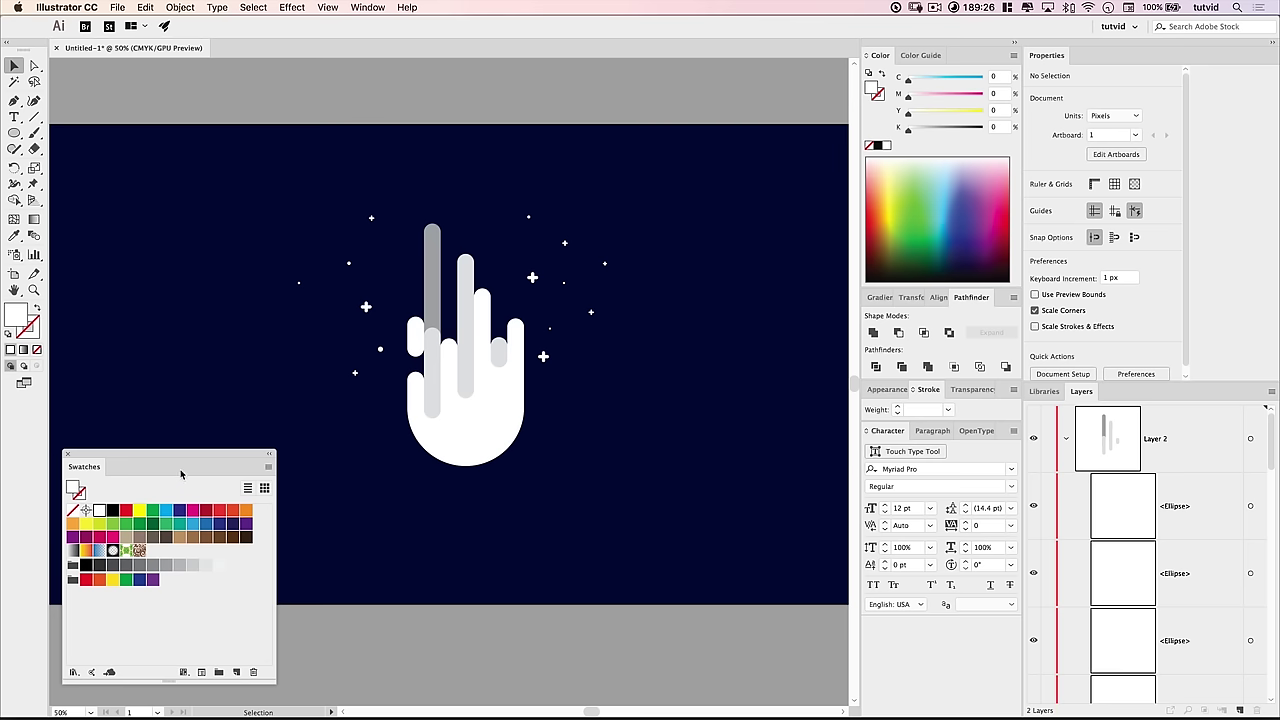
Step: Create a global yellow process swatch with C=0 M=15 Y=100 K=0
{"action": "left_click_drag", "start_coordinate": [179, 459], "coordinate": [199, 250]}
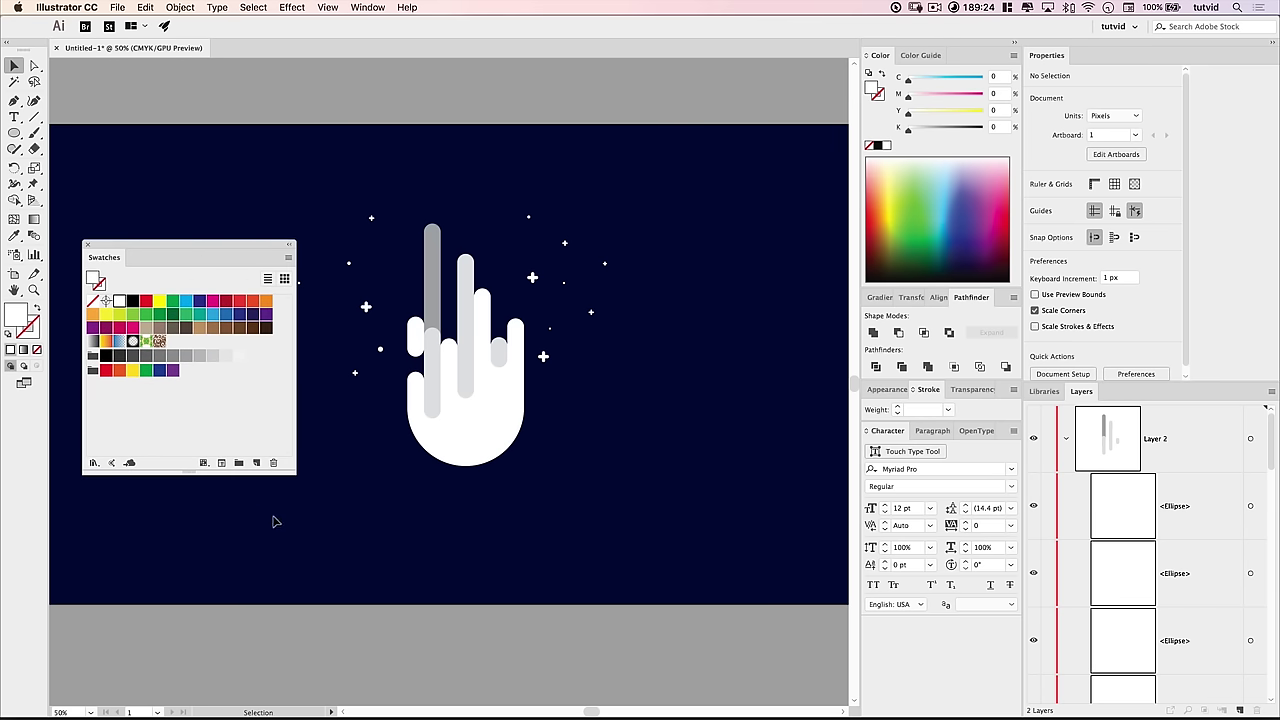
{"action": "left_click", "coordinate": [256, 463]}
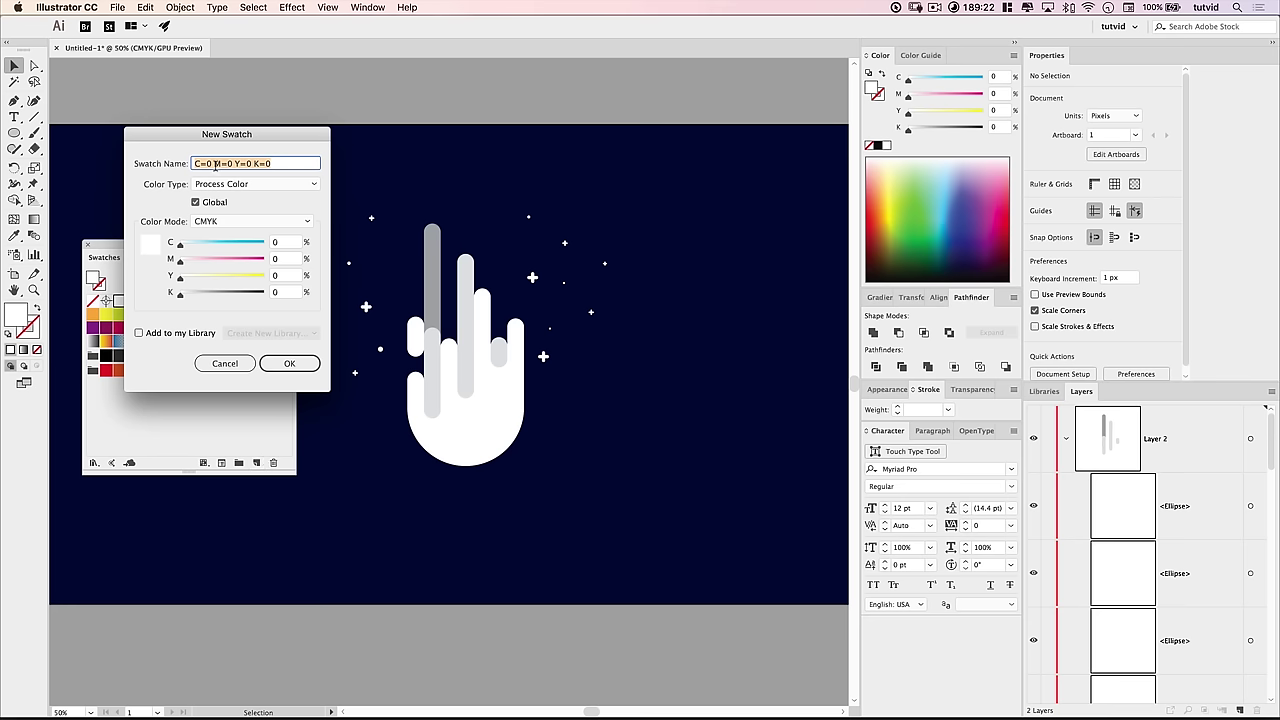
{"action": "left_click_drag", "start_coordinate": [232, 130], "coordinate": [693, 205]}
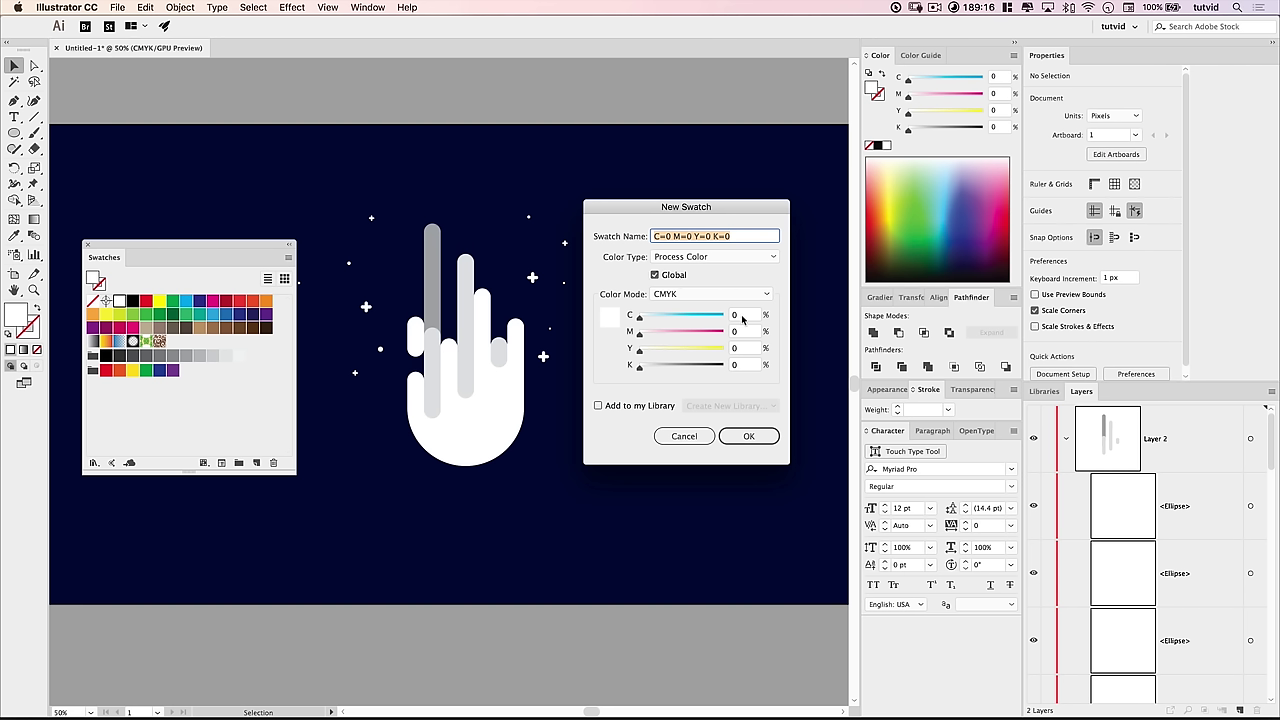
{"action": "left_click", "coordinate": [745, 316]}
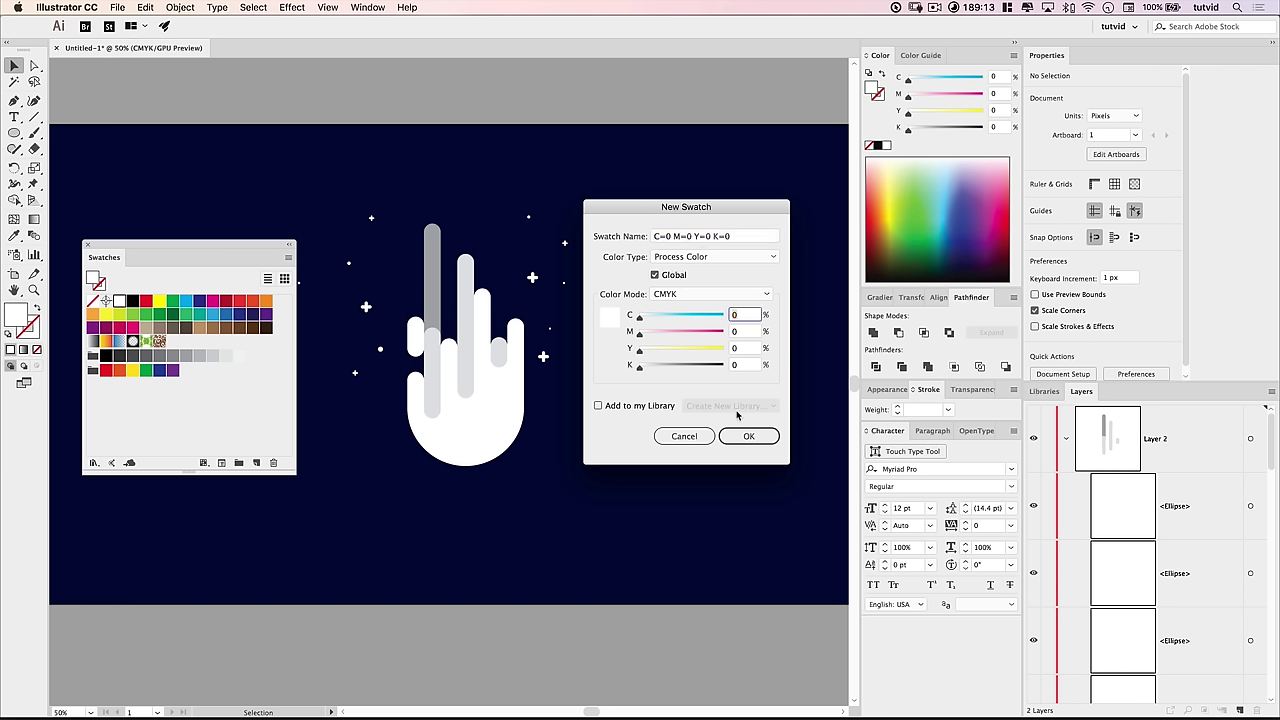
{"action": "type", "text": "15"}
{"action": "key", "text": "Tab"}
{"action": "type", "text": "100"}
{"action": "key", "text": "Tab"}
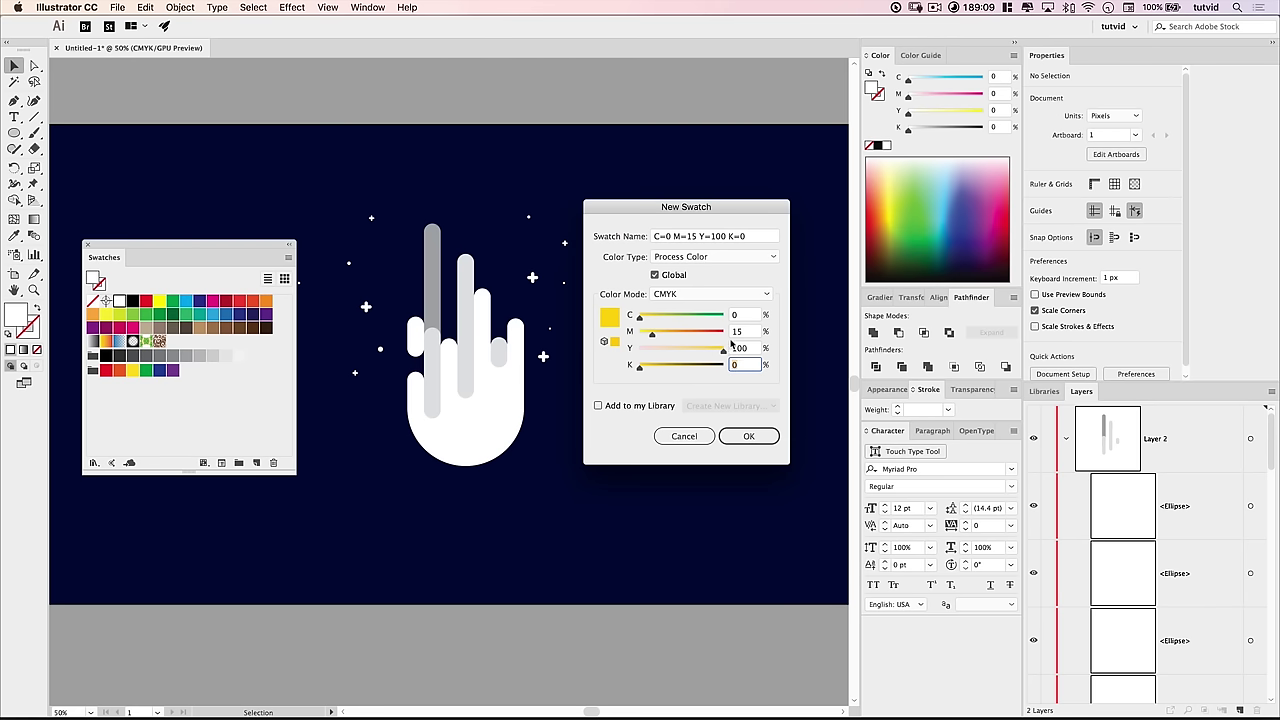
{"action": "left_click", "coordinate": [758, 435]}
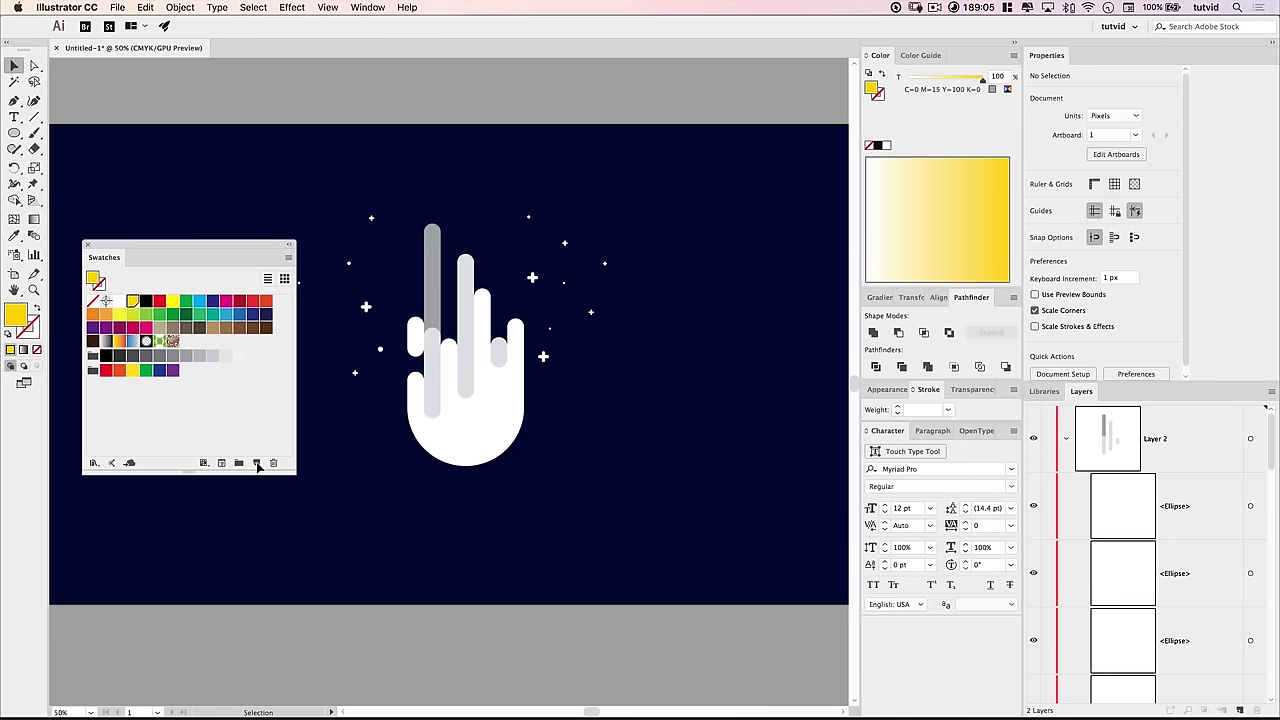
Step: Create a global magenta process swatch with C=0 M=100 Y=35 K=0
{"action": "left_click", "coordinate": [257, 464]}
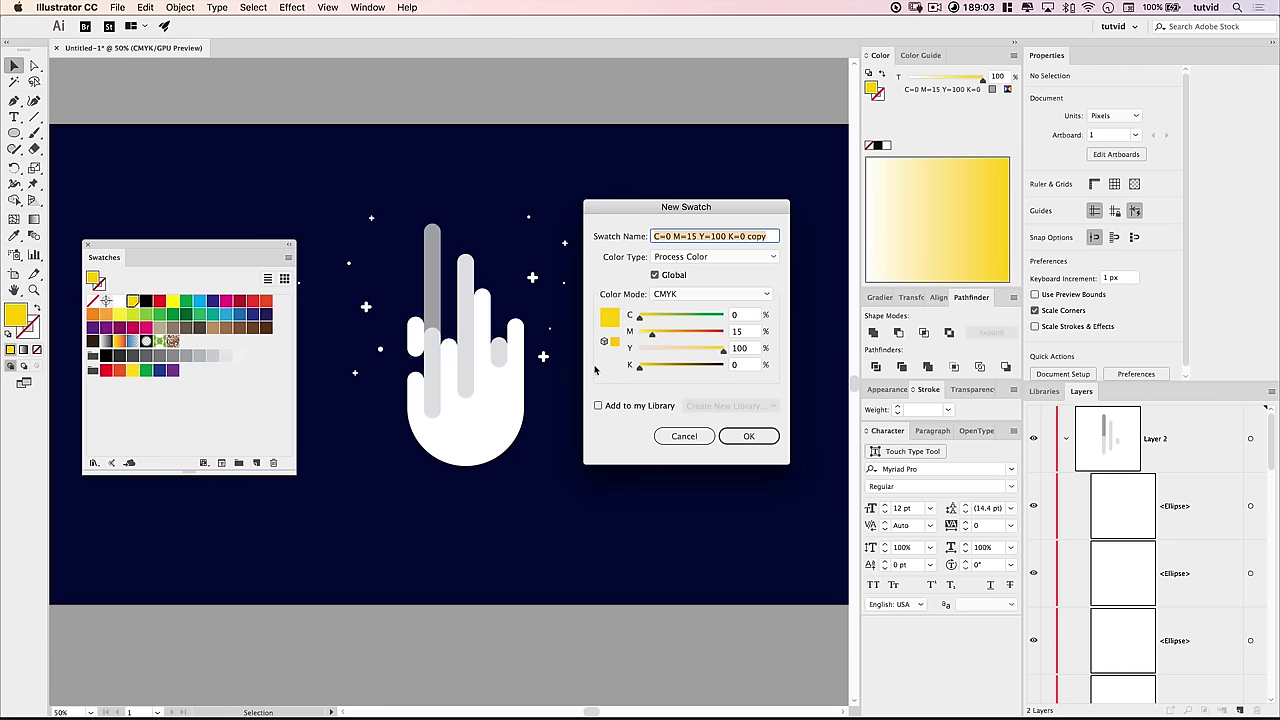
{"action": "key", "text": "Tab"}
{"action": "key", "text": "Tab"}
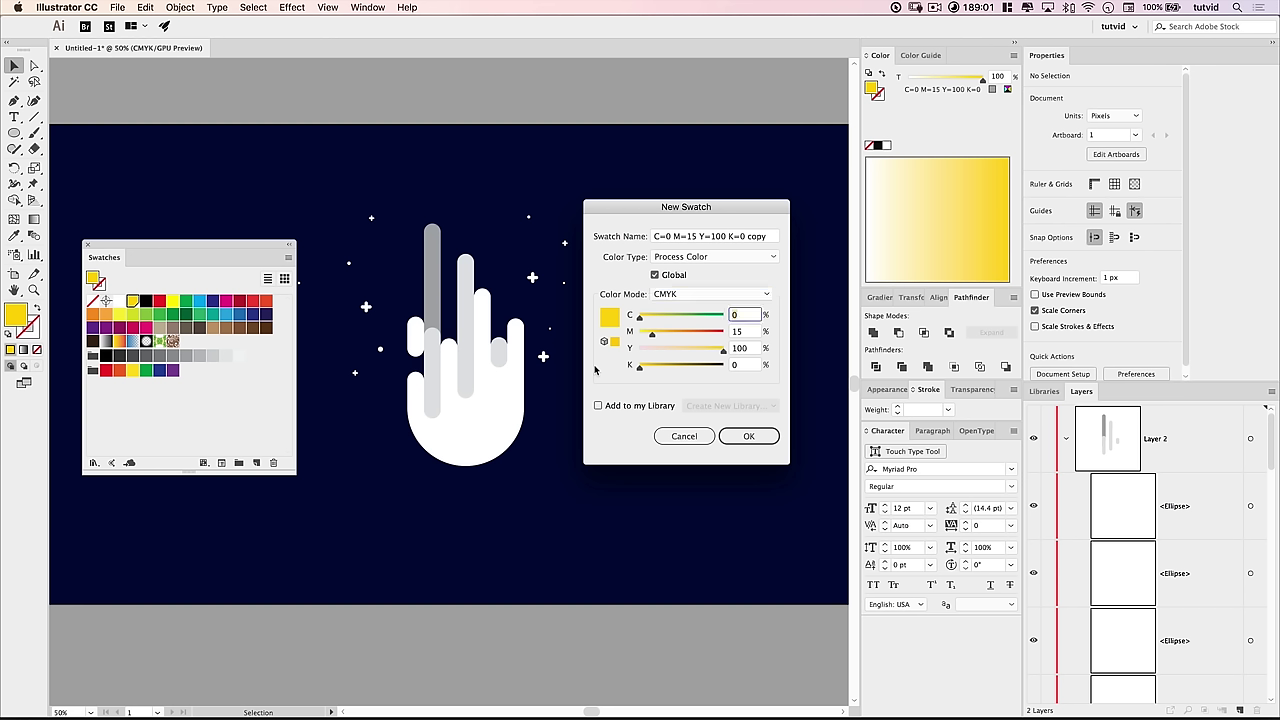
{"action": "key", "text": "Tab"}
{"action": "type", "text": "100"}
{"action": "key", "text": "Tab"}
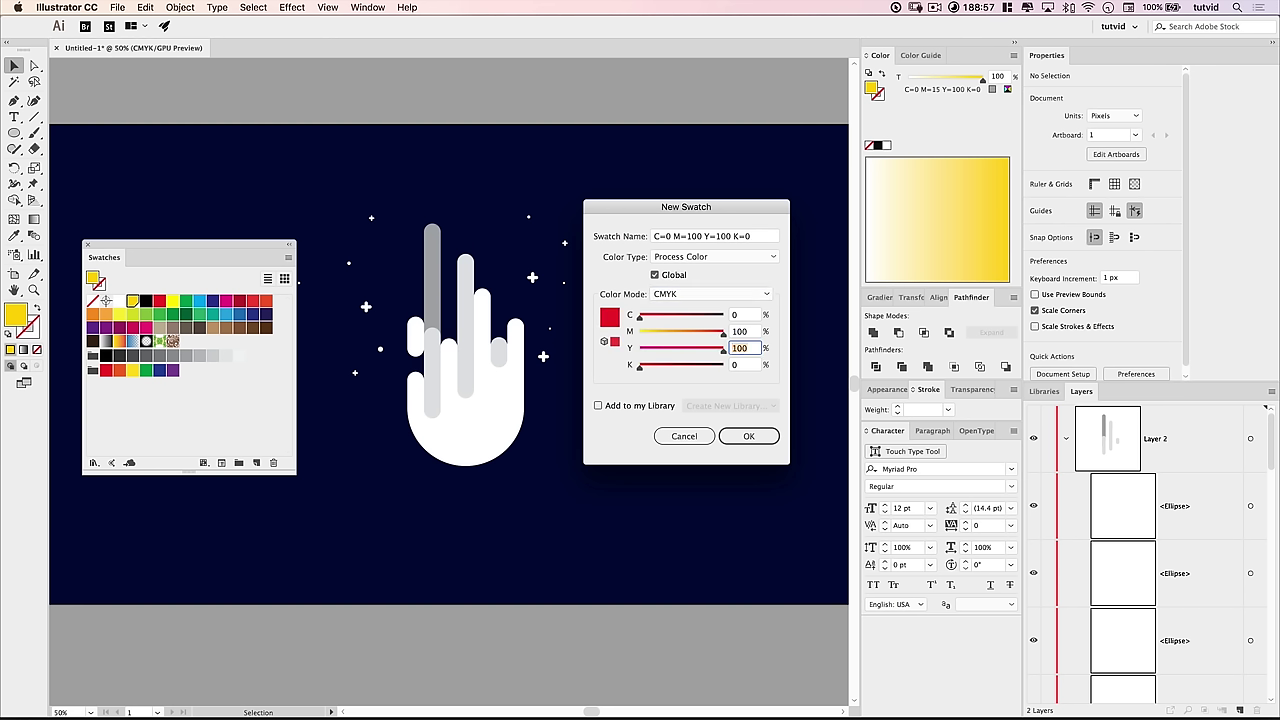
{"action": "type", "text": "35"}
{"action": "key", "text": "Tab"}
{"action": "left_click", "coordinate": [749, 436]}
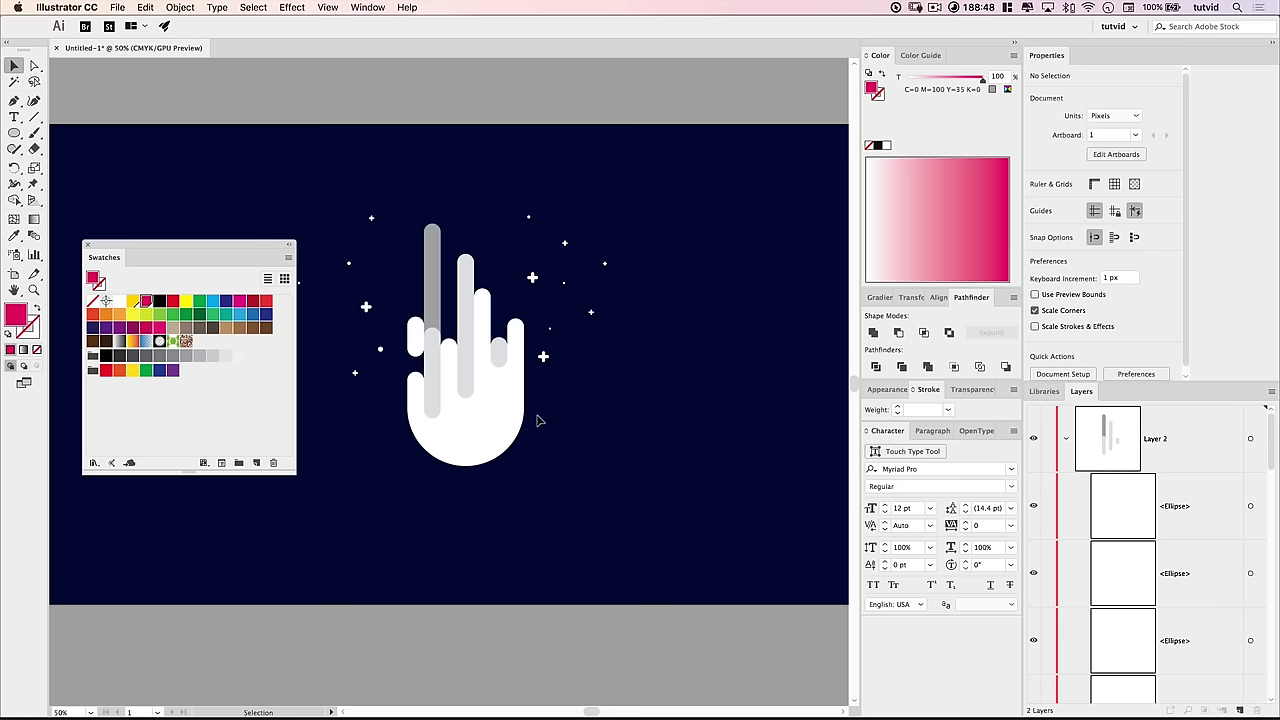
Step: Fill the white hand shape with a linear gradient running from the new yellow swatch to the new magenta swatch
{"action": "left_click", "coordinate": [484, 424]}
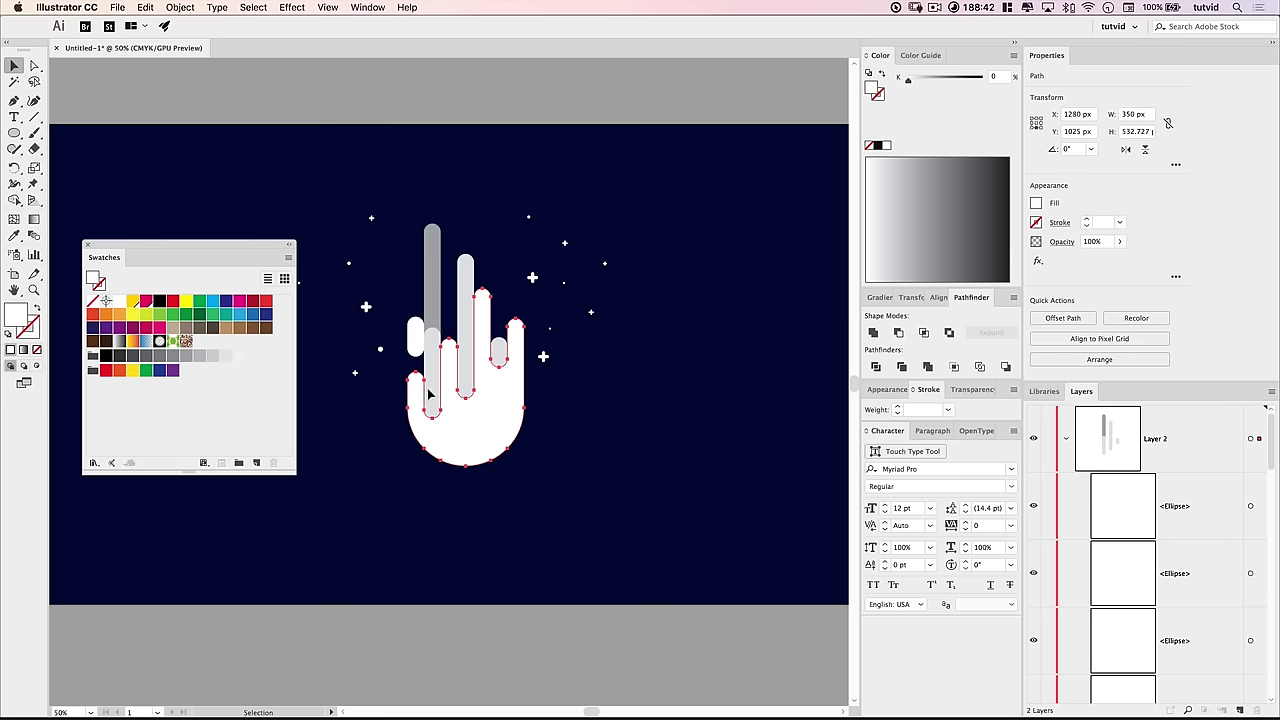
{"action": "left_click", "coordinate": [880, 298]}
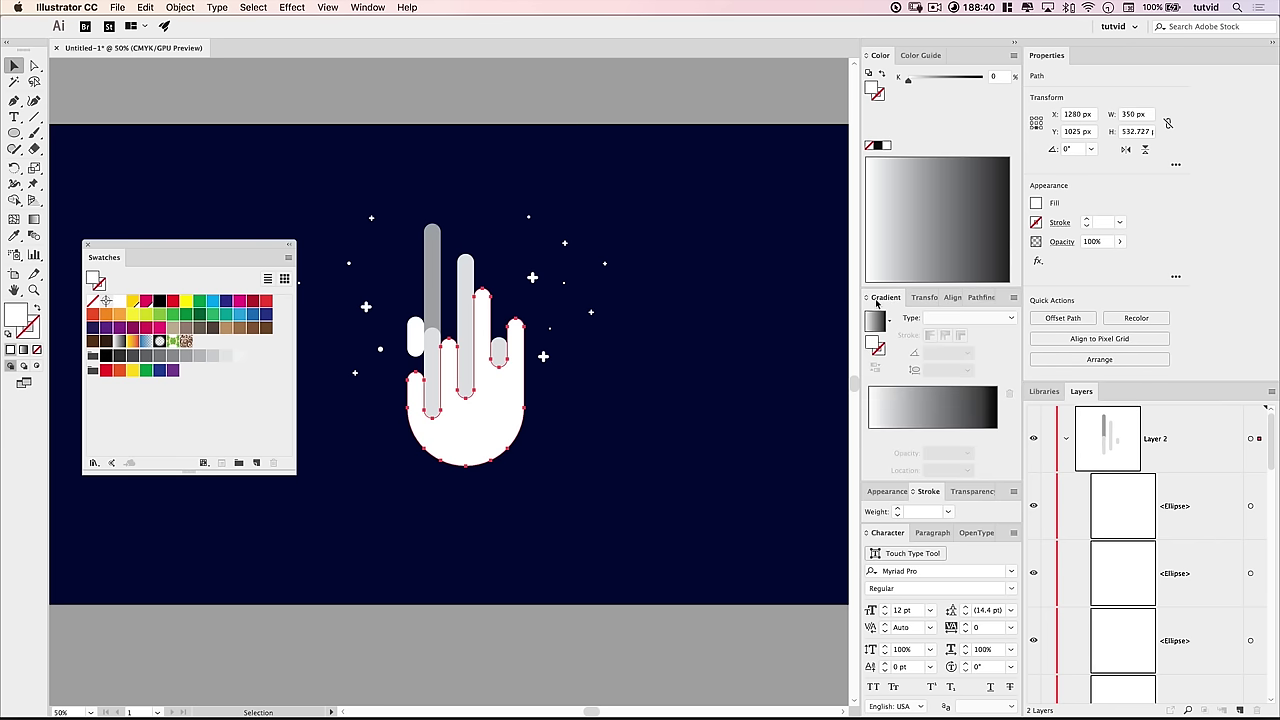
{"action": "left_click", "coordinate": [876, 320]}
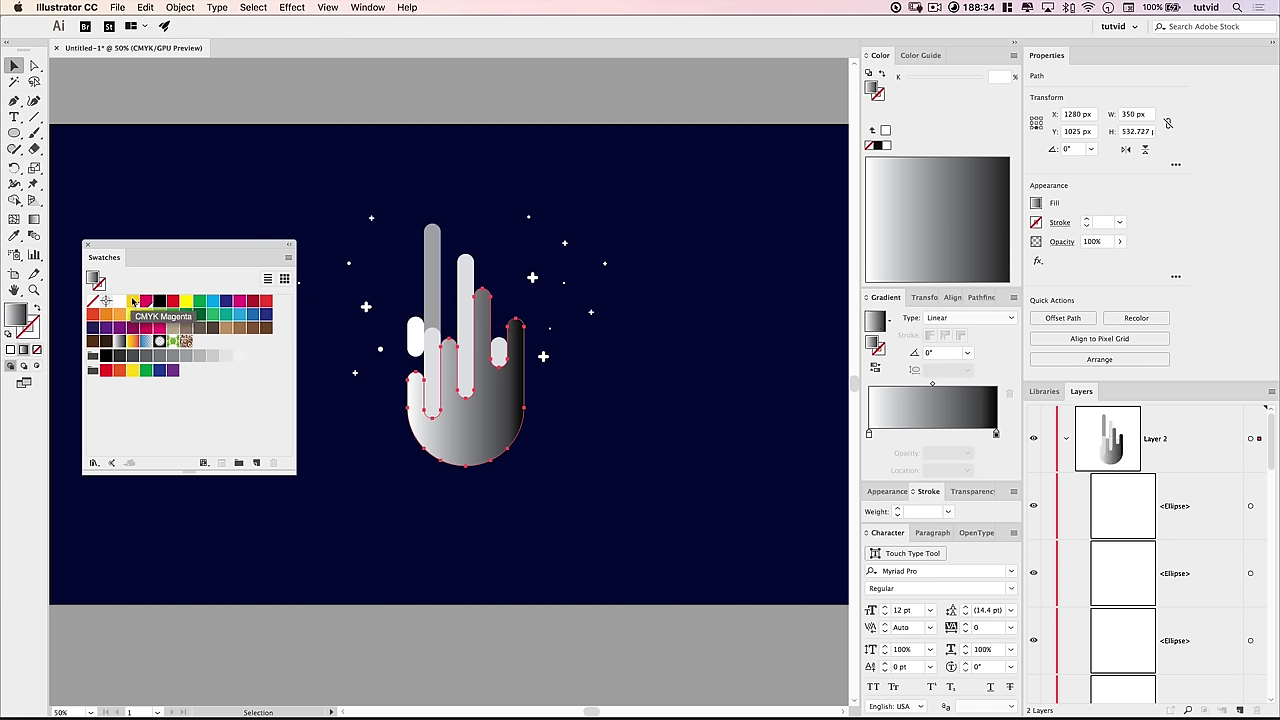
{"action": "left_click_drag", "start_coordinate": [132, 302], "coordinate": [869, 435]}
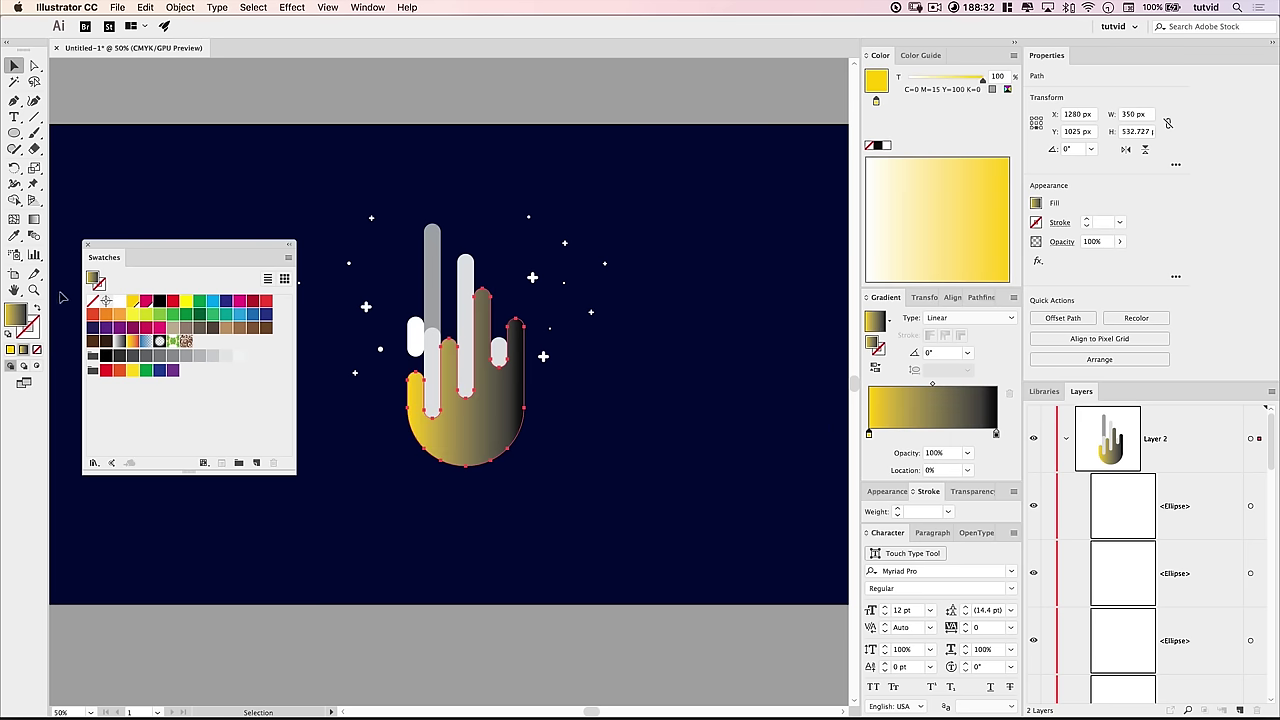
{"action": "left_click_drag", "start_coordinate": [148, 303], "coordinate": [998, 436]}
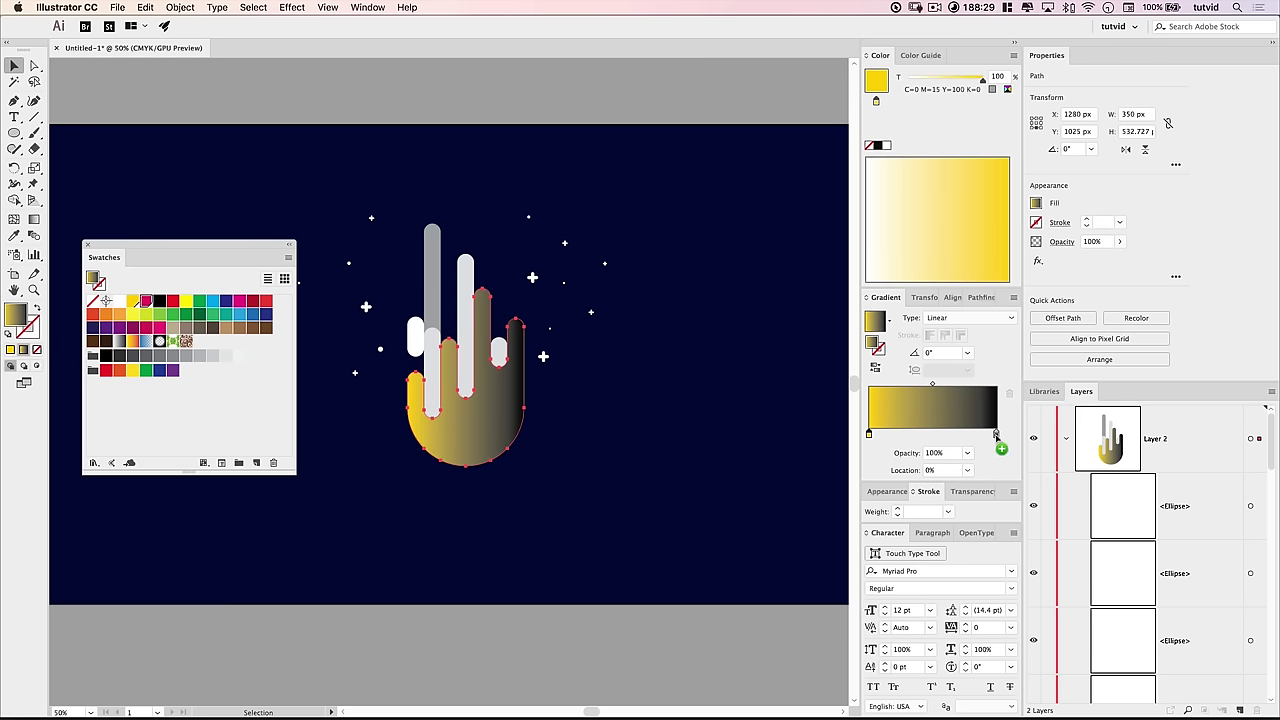
Step: Move the gradient's magenta stop to about 74% and set the gradient angle to 90°, then deselect the hand shape
{"action": "left_click_drag", "start_coordinate": [996, 436], "coordinate": [964, 436]}
{"action": "left_click", "coordinate": [942, 352]}
{"action": "type", "text": "90"}
{"action": "key", "text": "Tab"}
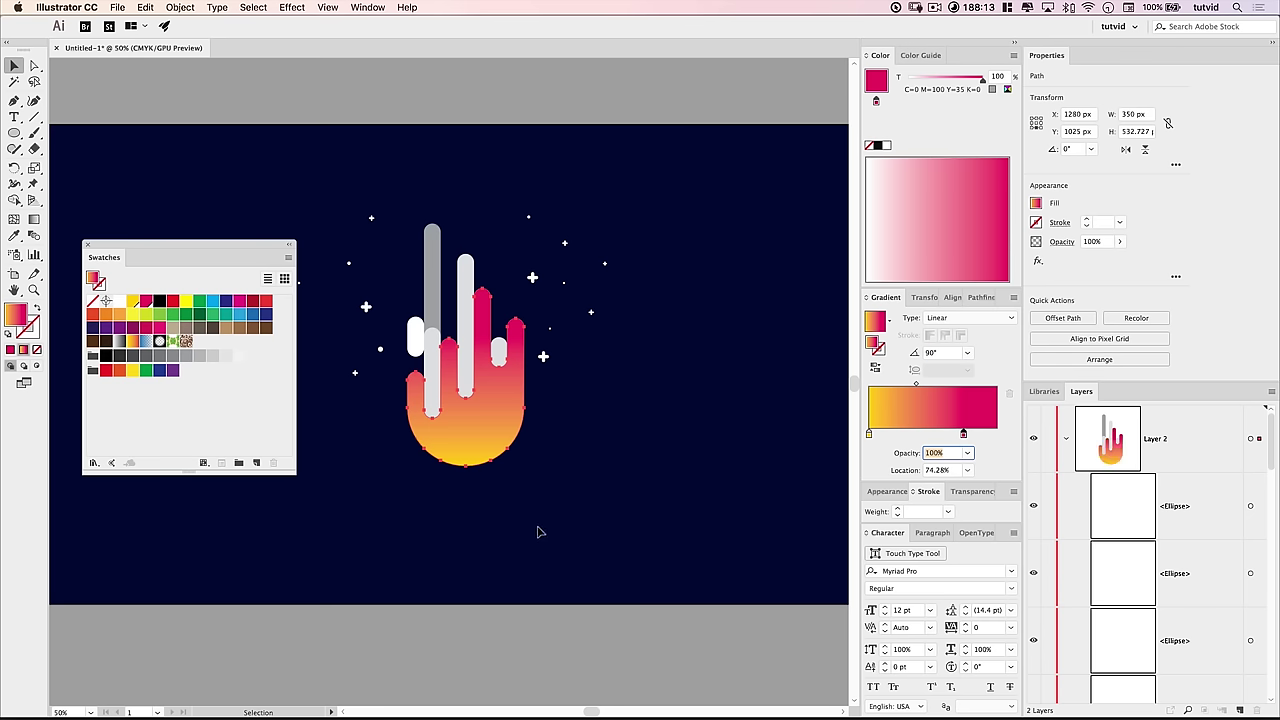
{"action": "left_click", "coordinate": [386, 568]}
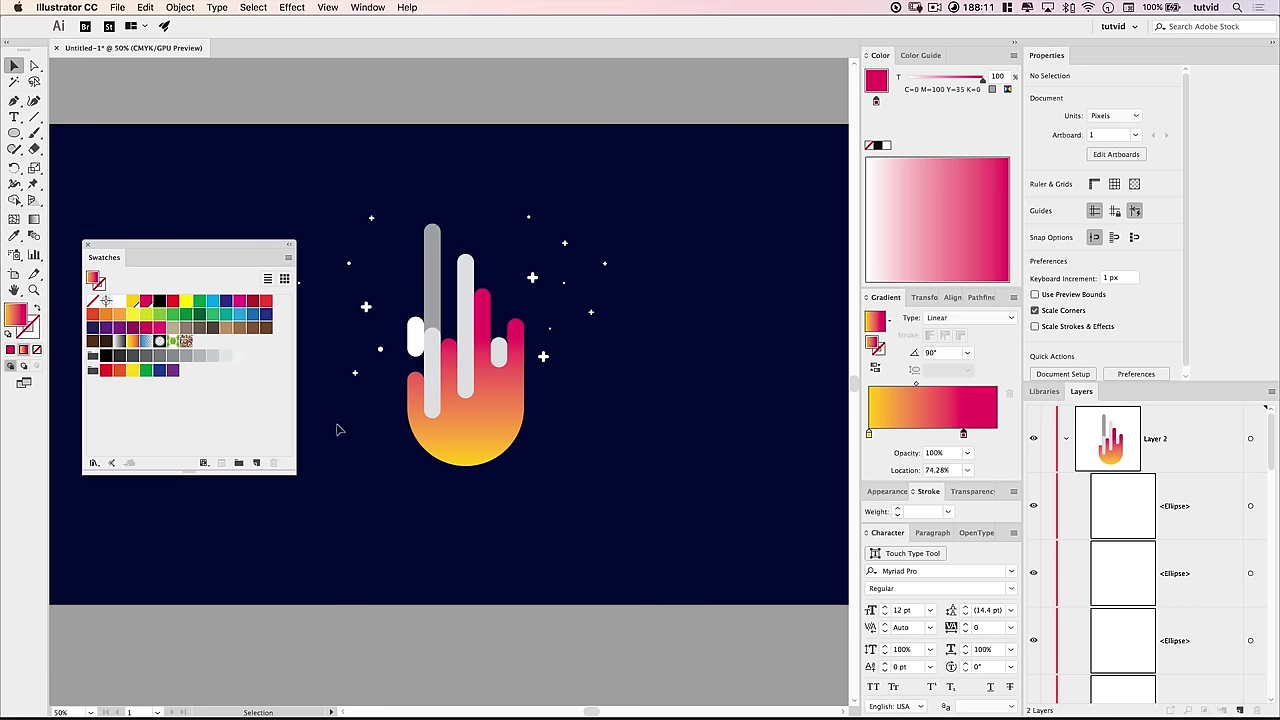
Step: Return to a solid fill and create a global dark purple process swatch with C=85 M=100 Y=25 K=40
{"action": "left_click", "coordinate": [262, 462]}
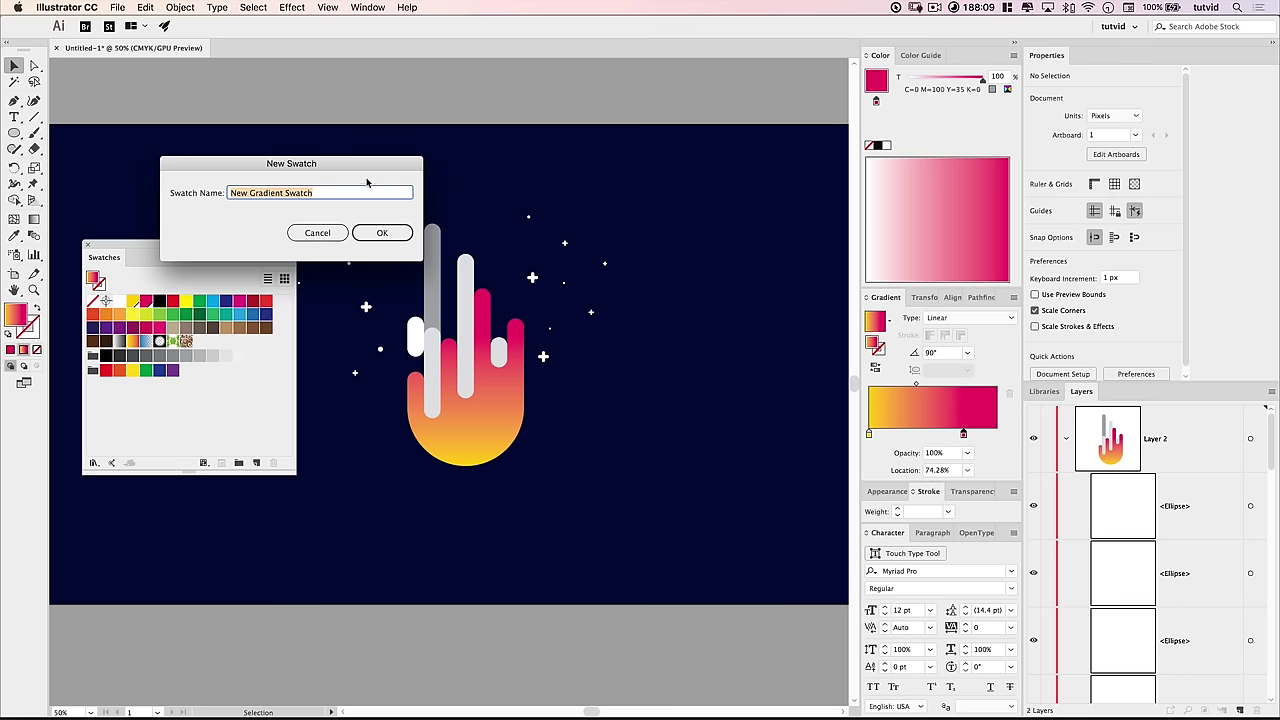
{"action": "left_click", "coordinate": [317, 240]}
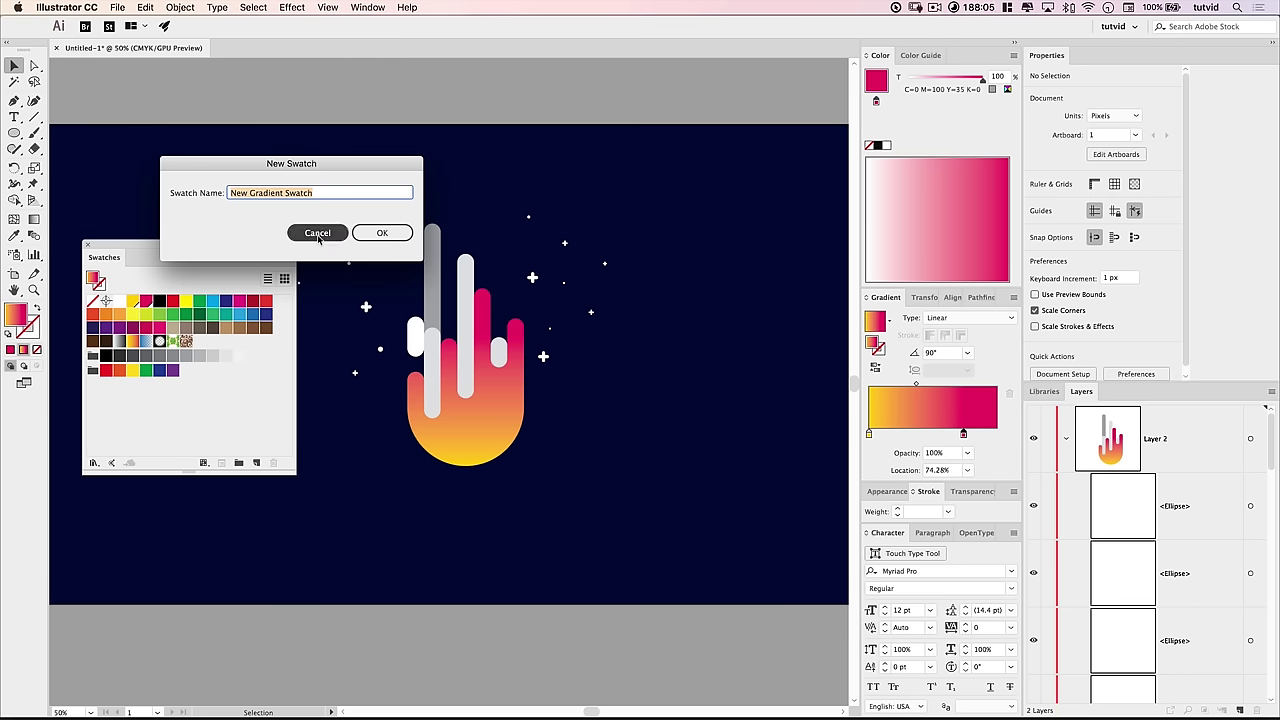
{"action": "left_click", "coordinate": [10, 349]}
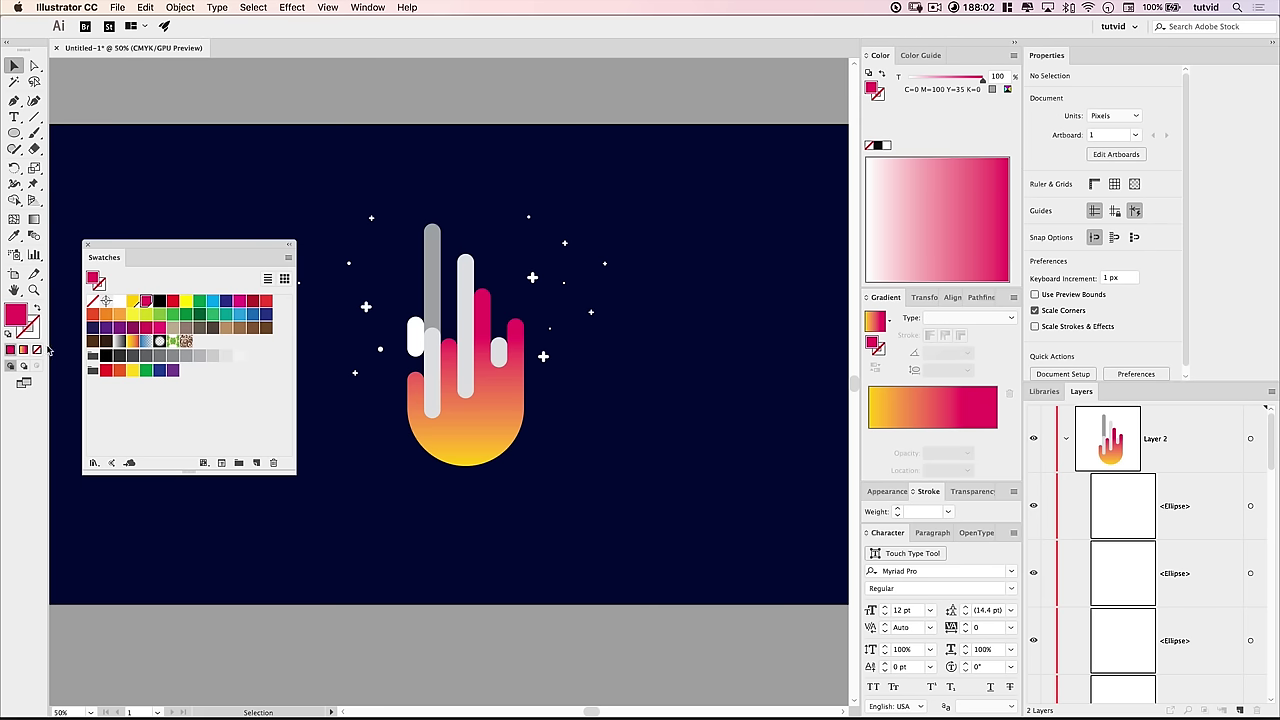
{"action": "left_click", "coordinate": [257, 463]}
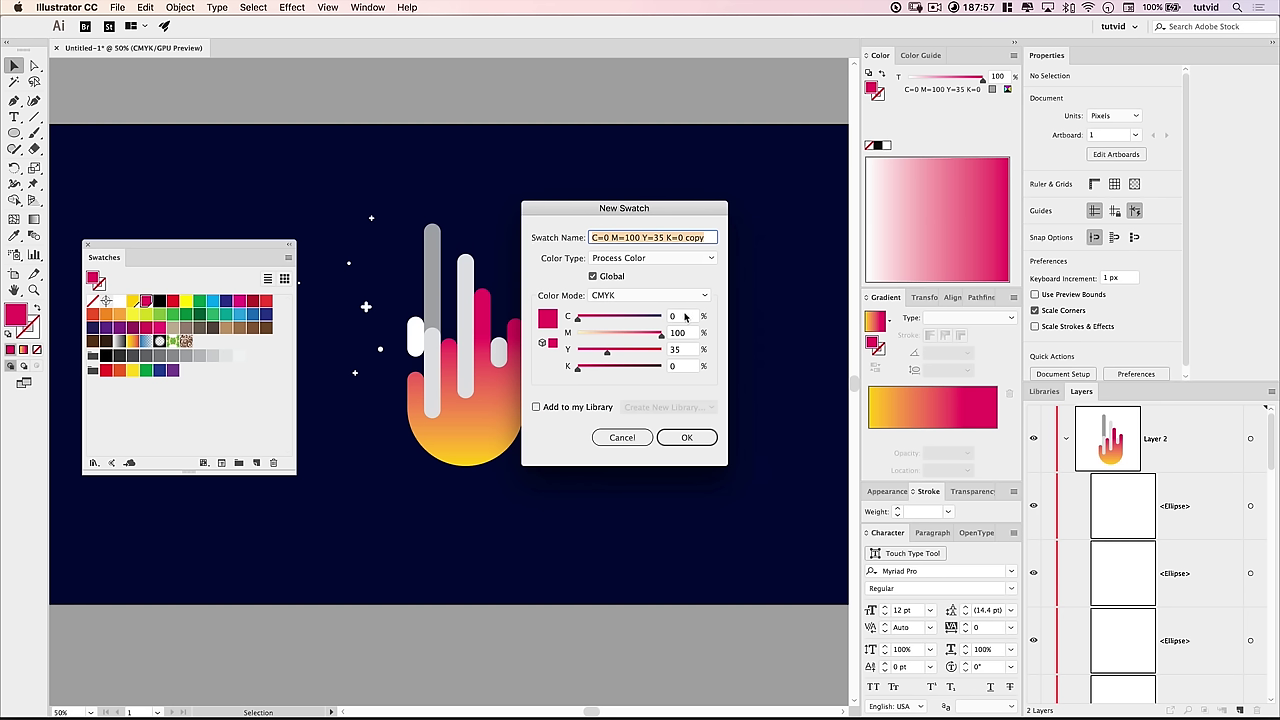
{"action": "left_click", "coordinate": [685, 316]}
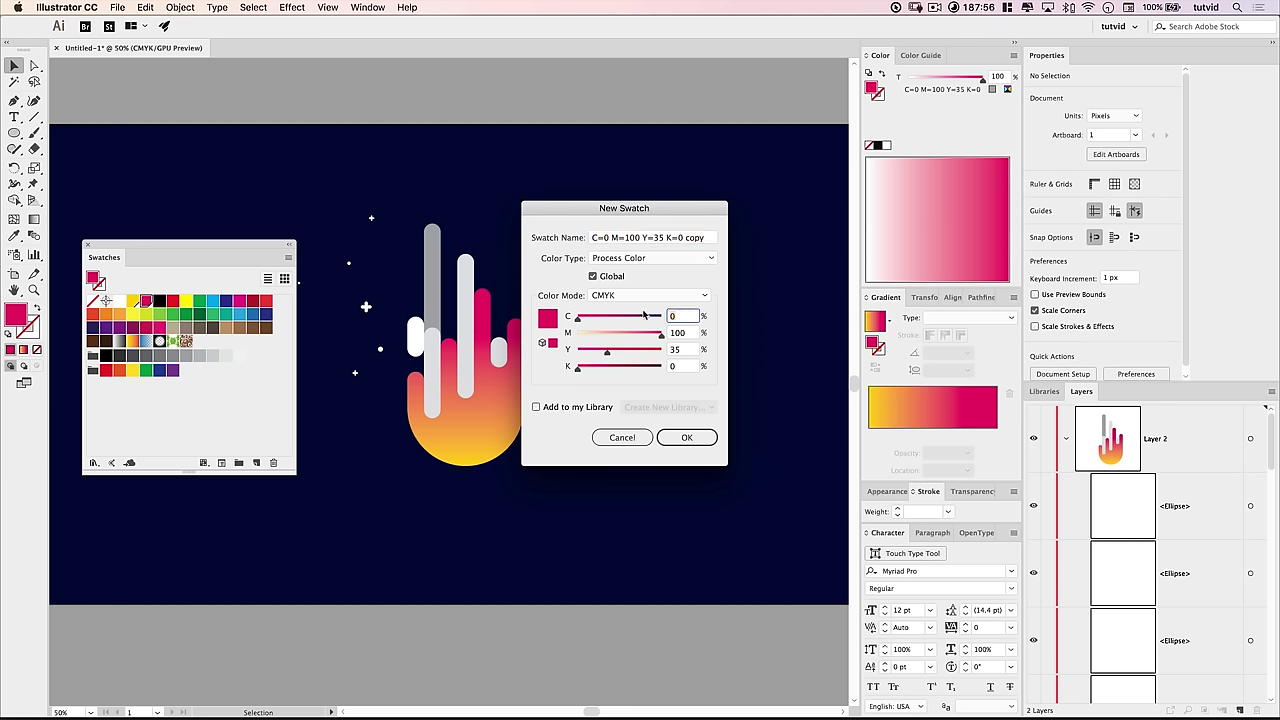
{"action": "type", "text": "85"}
{"action": "key", "text": "Tab"}
{"action": "key", "text": "Tab"}
{"action": "type", "text": "25"}
{"action": "key", "text": "Tab"}
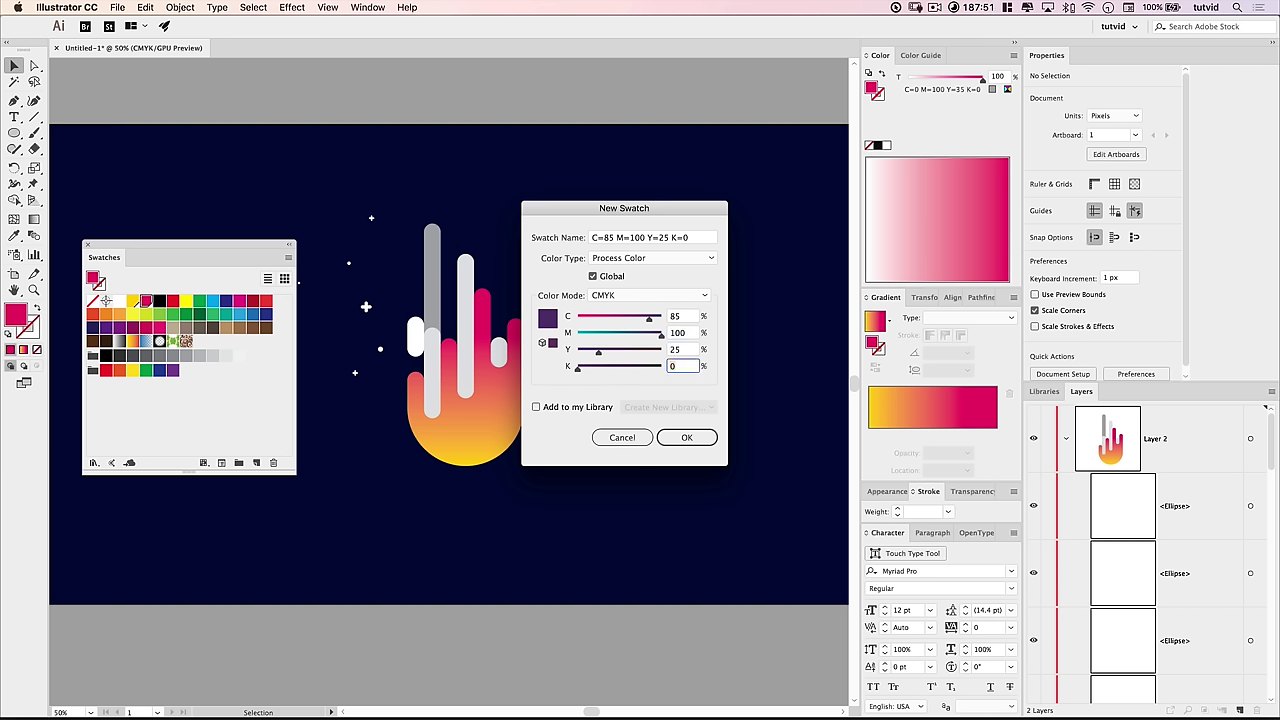
{"action": "key", "text": "Tab"}
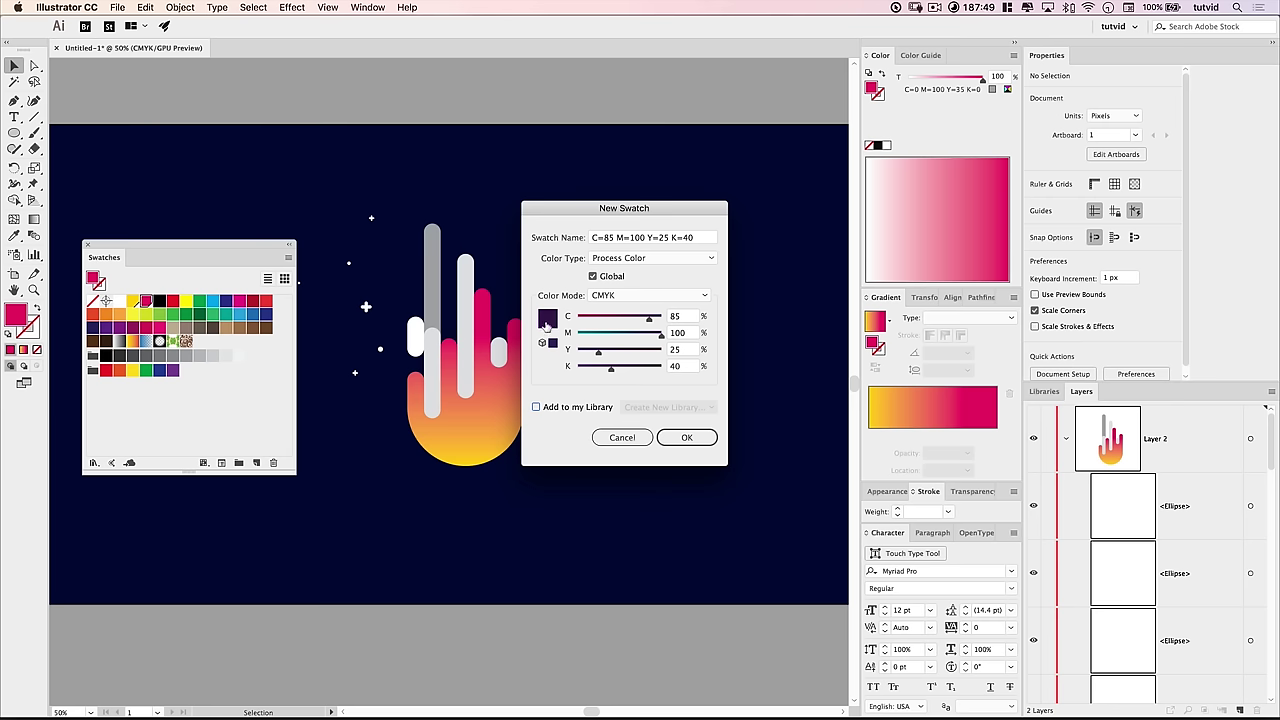
{"action": "left_click", "coordinate": [686, 437]}
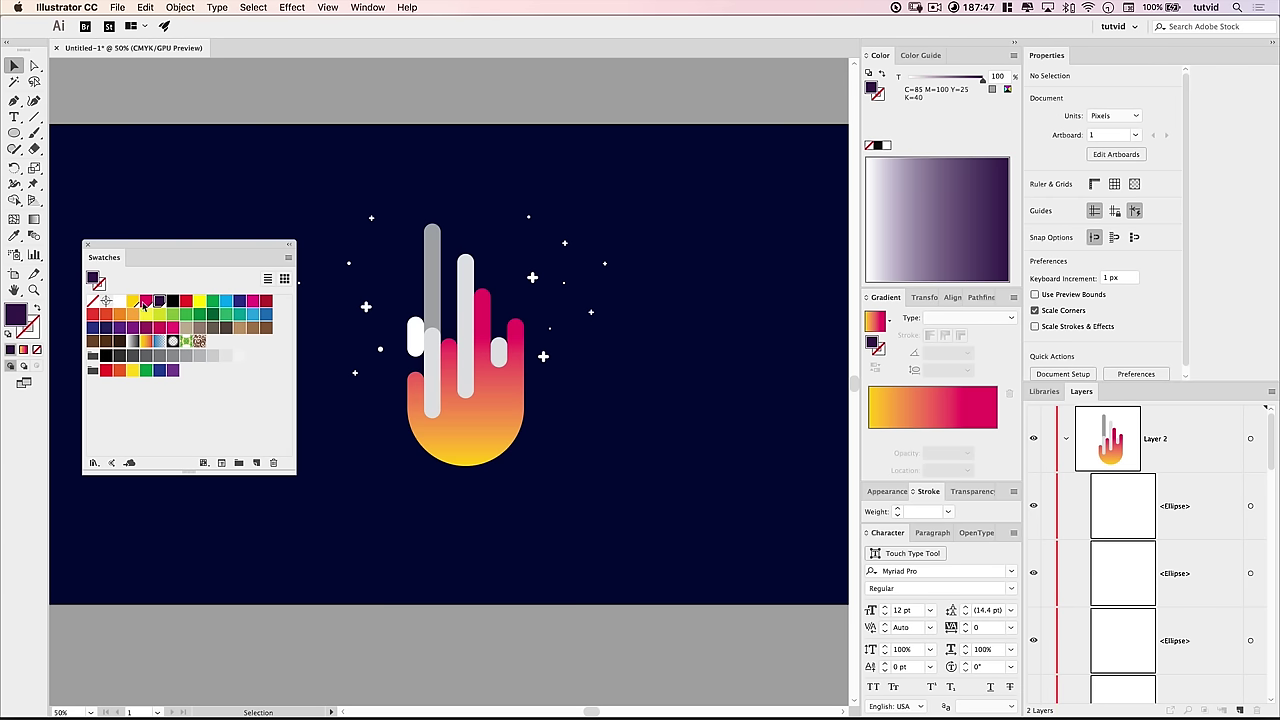
Step: Create a global dark crimson process swatch with C=35 M=100 Y=45 K=10
{"action": "left_click", "coordinate": [257, 463]}
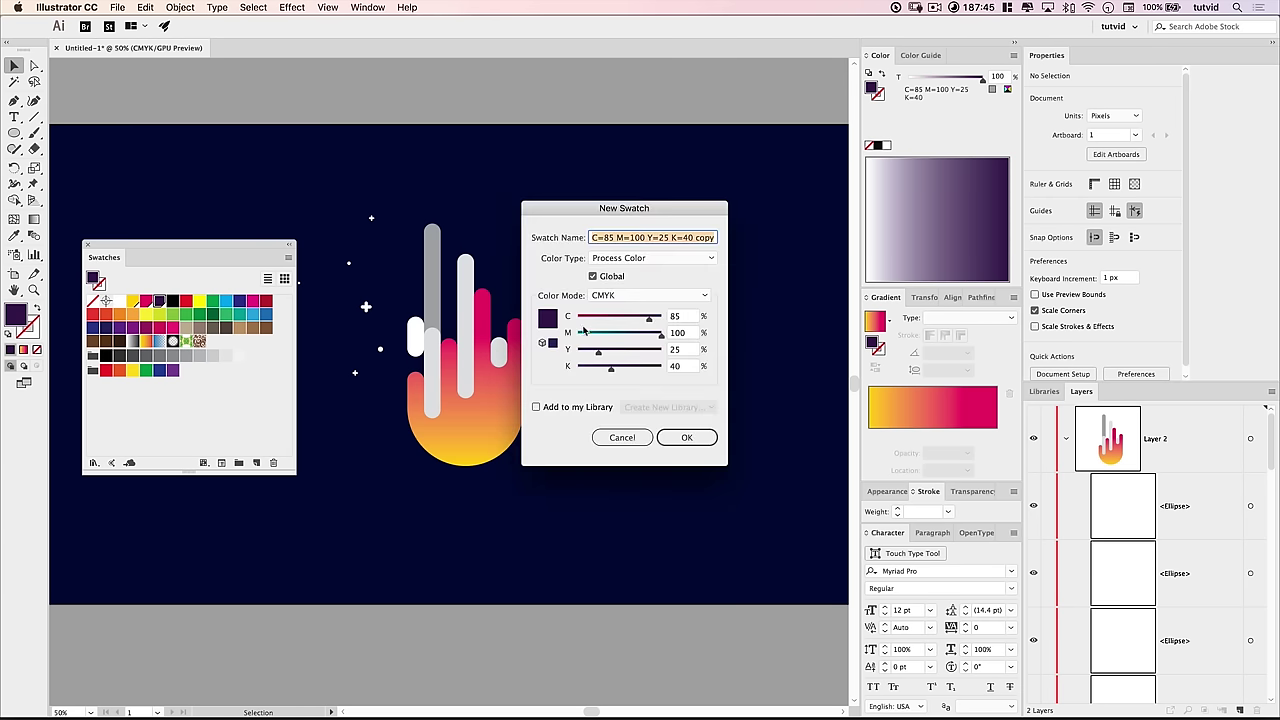
{"action": "left_click", "coordinate": [688, 320]}
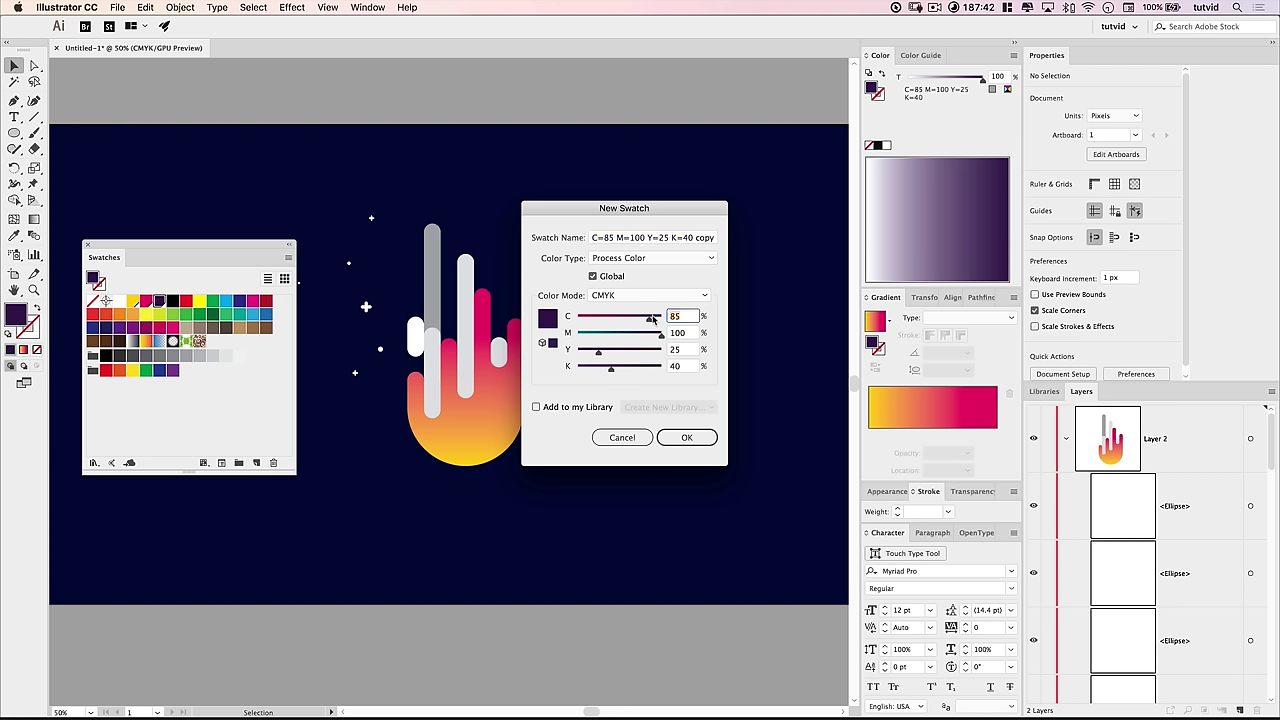
{"action": "left_click", "coordinate": [679, 348]}
{"action": "key", "text": "Tab"}
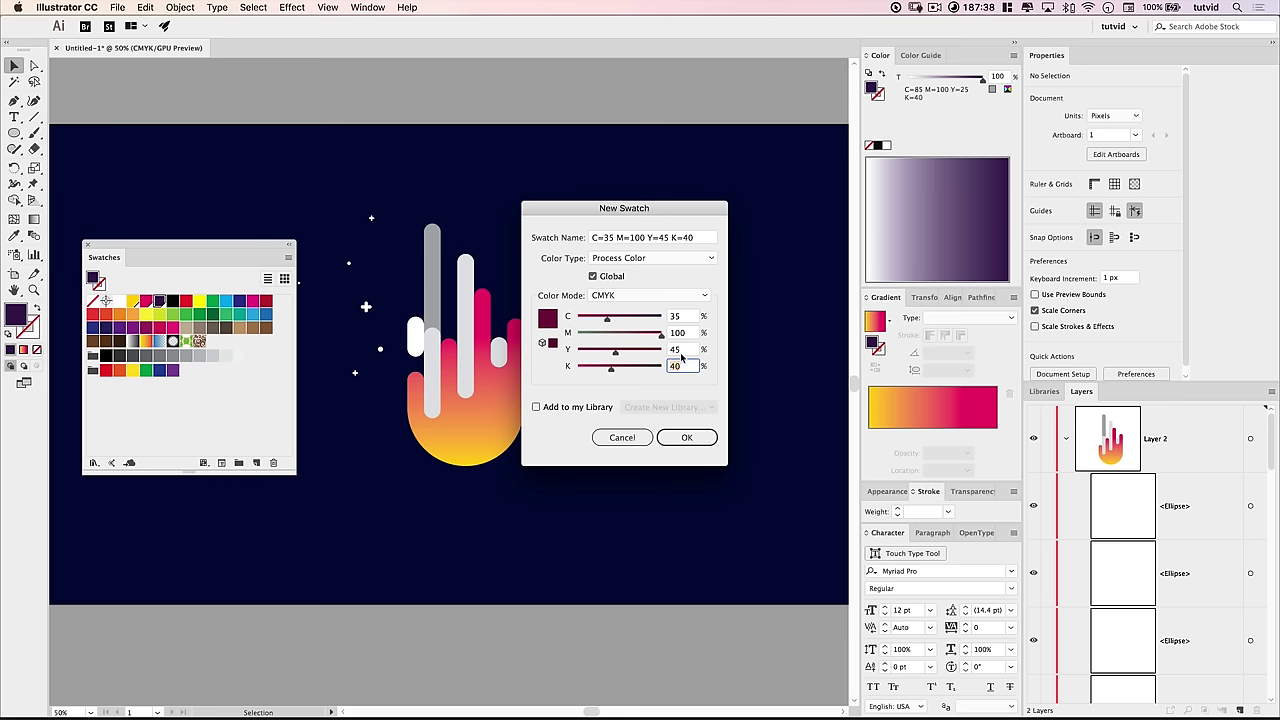
{"action": "key", "text": "Tab"}
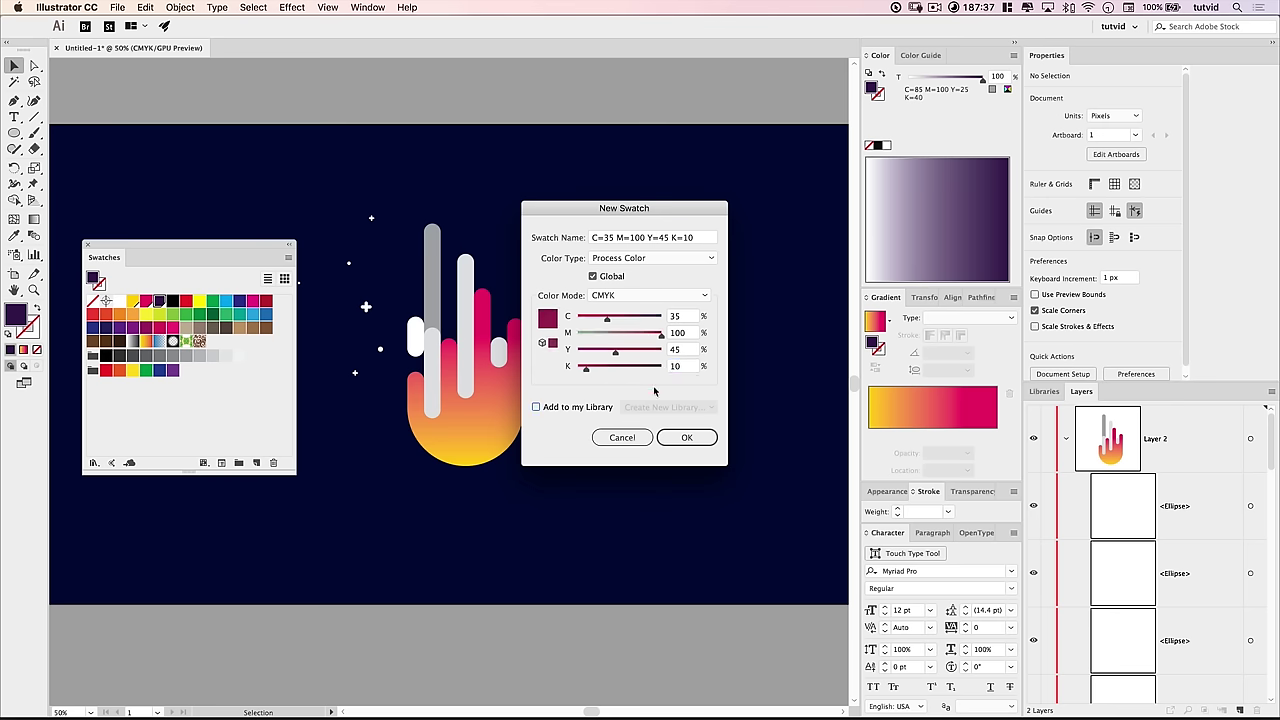
{"action": "left_click", "coordinate": [680, 437]}
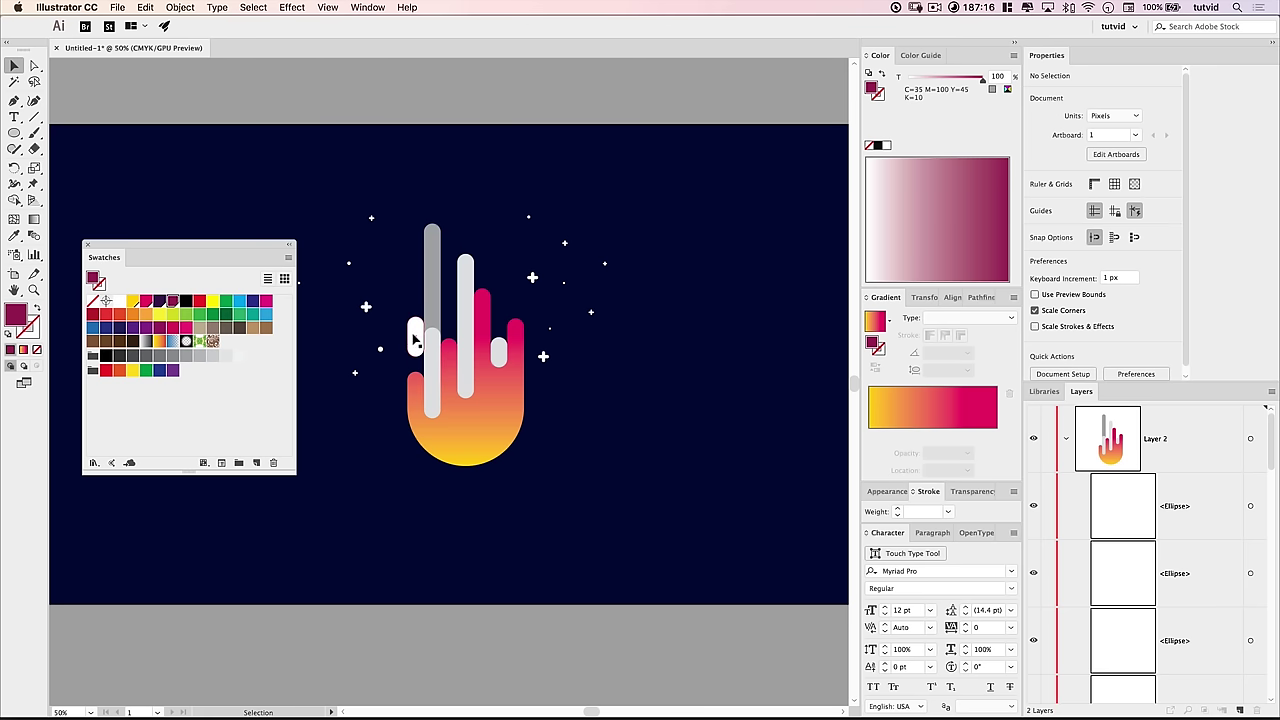
Step: Copy the hand's yellow-to-magenta gradient onto the small detached white bar, set its angle to 90°, and deselect it
{"action": "double_click", "coordinate": [416, 336]}
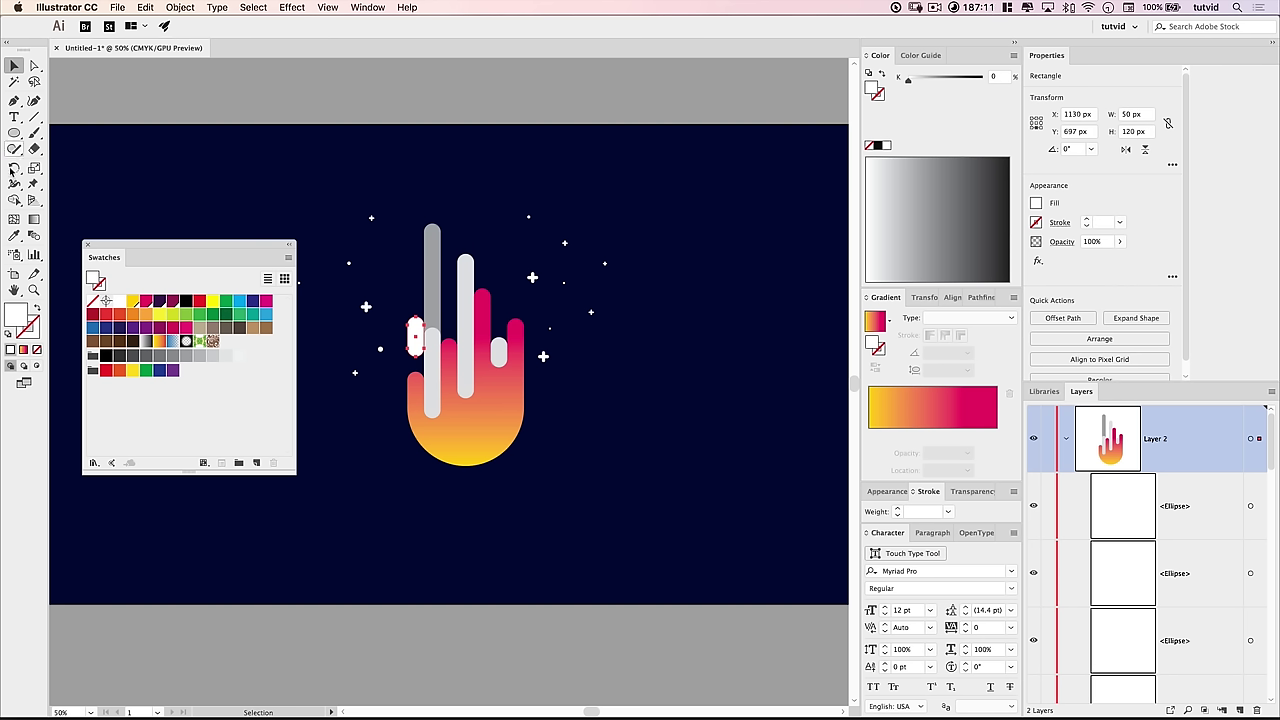
{"action": "left_click", "coordinate": [14, 236]}
{"action": "left_click", "coordinate": [476, 420]}
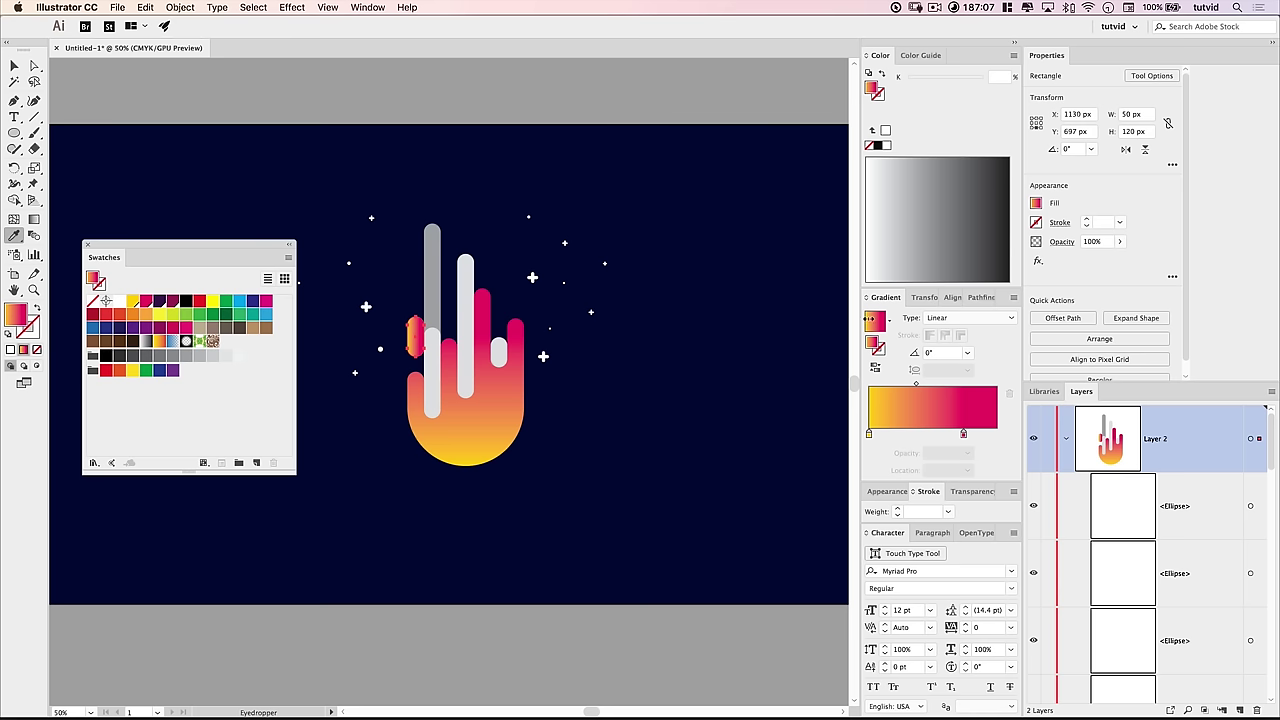
{"action": "left_click", "coordinate": [930, 353]}
{"action": "type", "text": "90"}
{"action": "key", "text": "Return"}
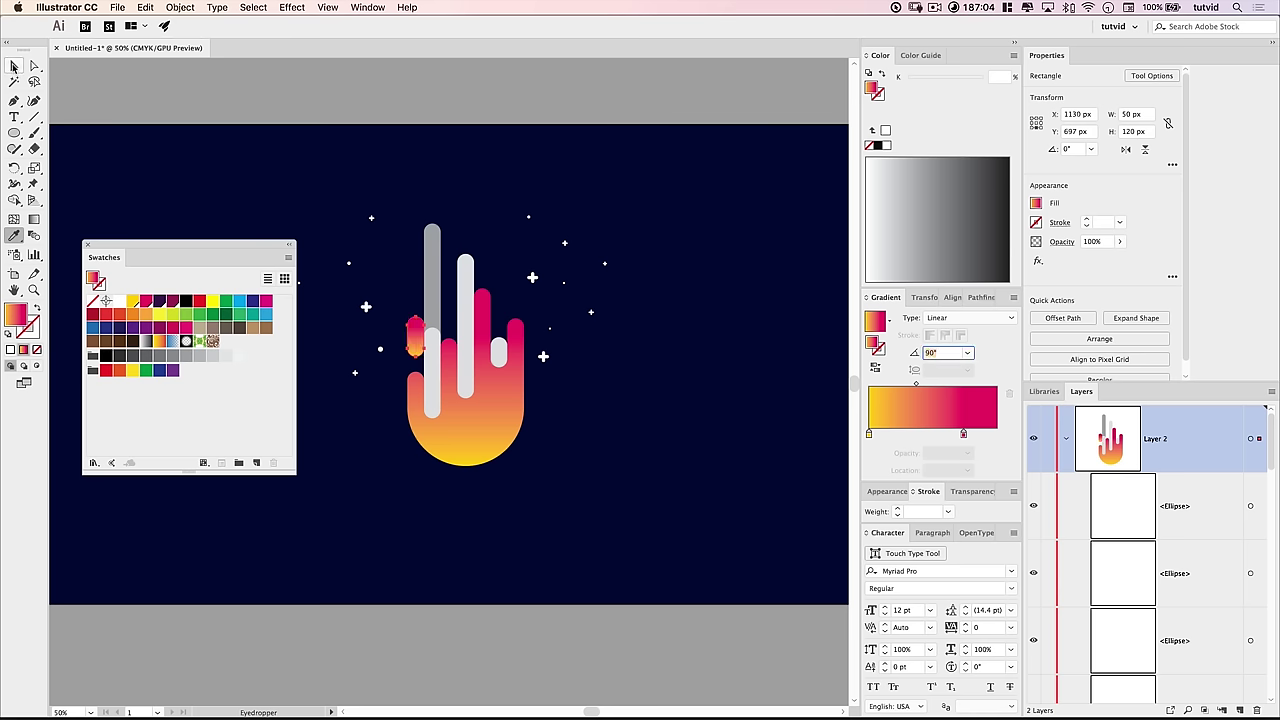
{"action": "left_click", "coordinate": [14, 65]}
{"action": "left_click", "coordinate": [557, 607]}
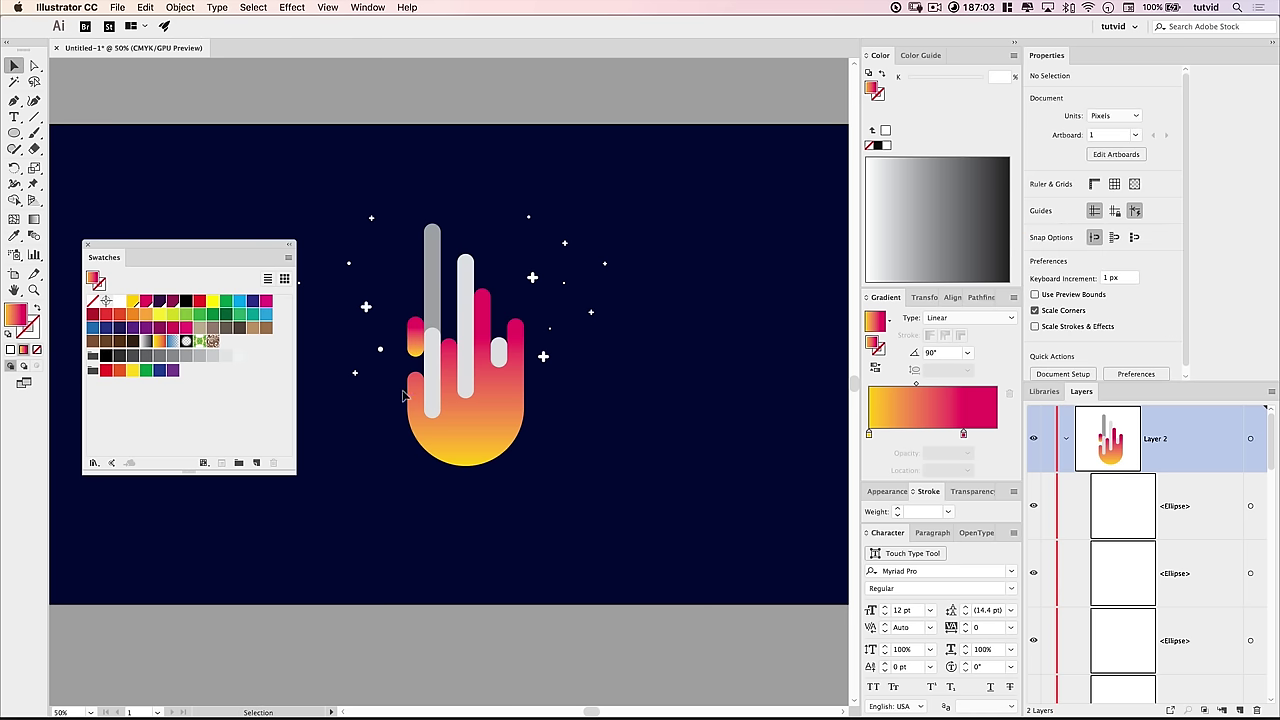
Step: Fill the light gray bar below the tallest one with a dark purple to dark crimson linear gradient at 90°
{"action": "left_click", "coordinate": [434, 373]}
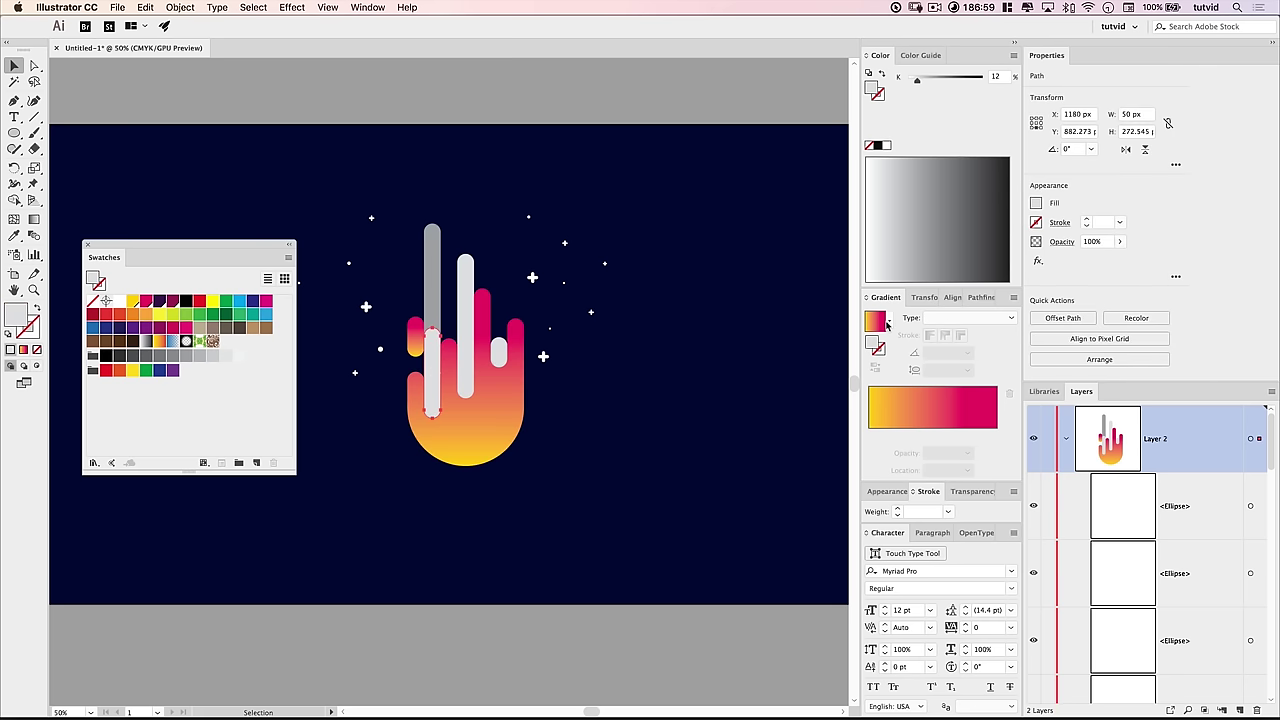
{"action": "left_click", "coordinate": [886, 323]}
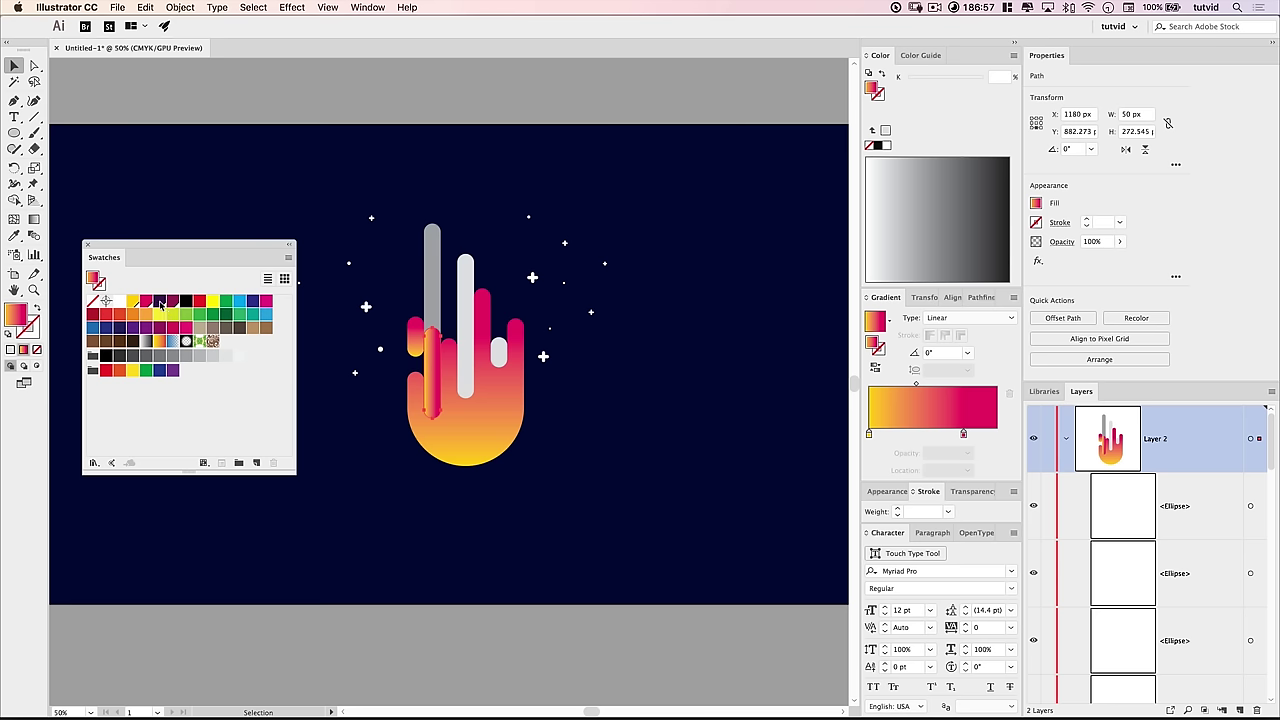
{"action": "left_click_drag", "start_coordinate": [160, 302], "coordinate": [869, 434]}
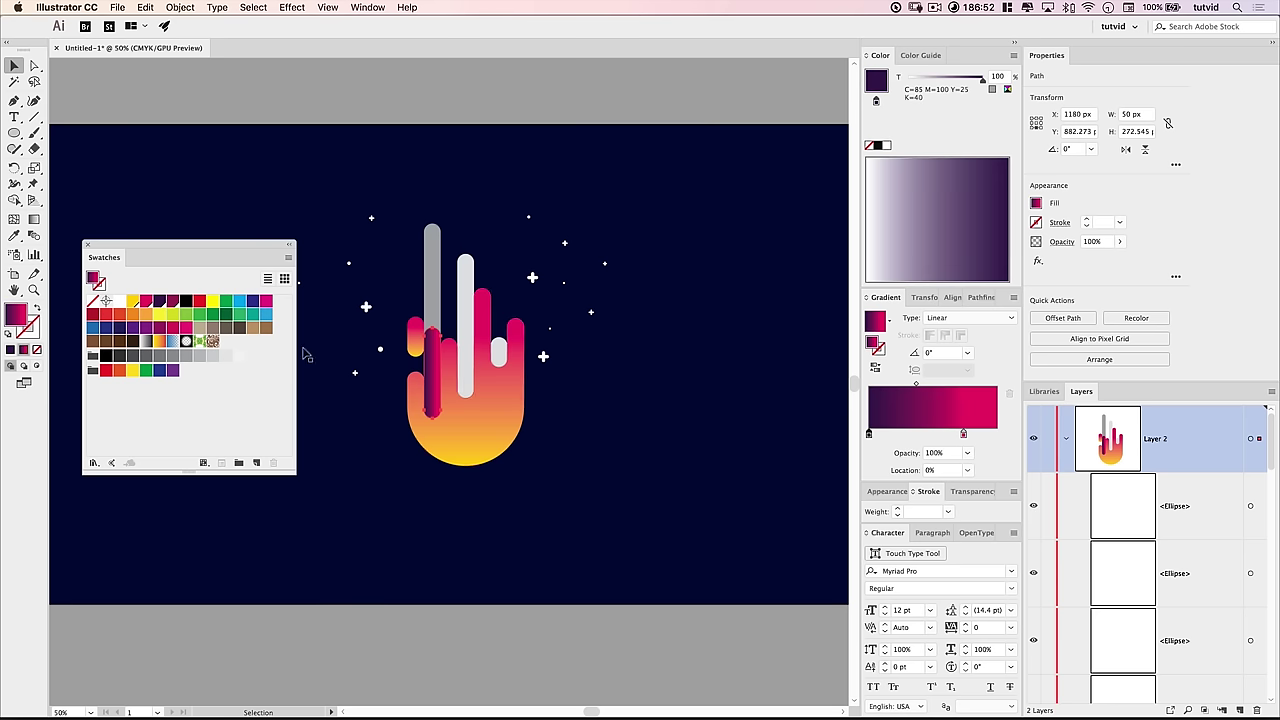
{"action": "left_click_drag", "start_coordinate": [172, 302], "coordinate": [1014, 438]}
{"action": "left_click", "coordinate": [910, 354]}
{"action": "type", "text": "90"}
{"action": "key", "text": "Tab"}
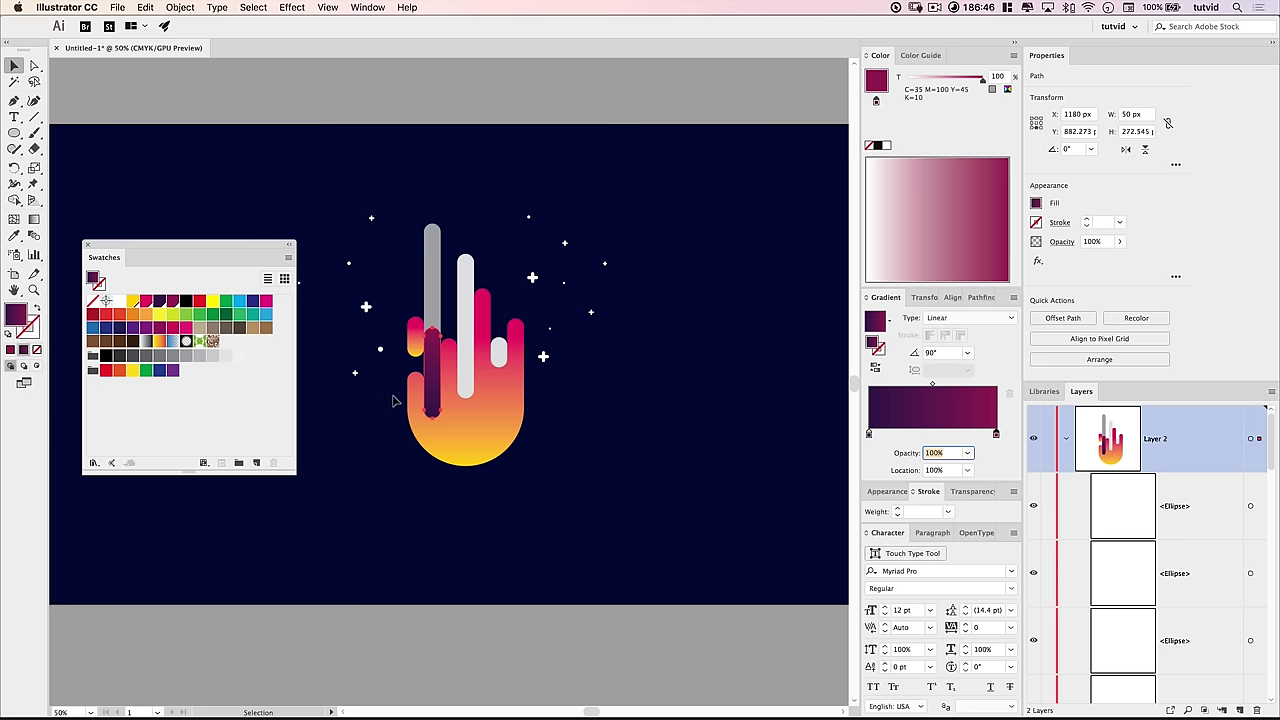
Step: Copy the purple-to-crimson gradient onto the three remaining gray bars, set its angle to 90°, and deselect them
{"action": "left_click", "coordinate": [465, 325]}
{"action": "left_click", "coordinate": [500, 348], "text": "shift"}
{"action": "left_click", "coordinate": [432, 292], "text": "shift"}
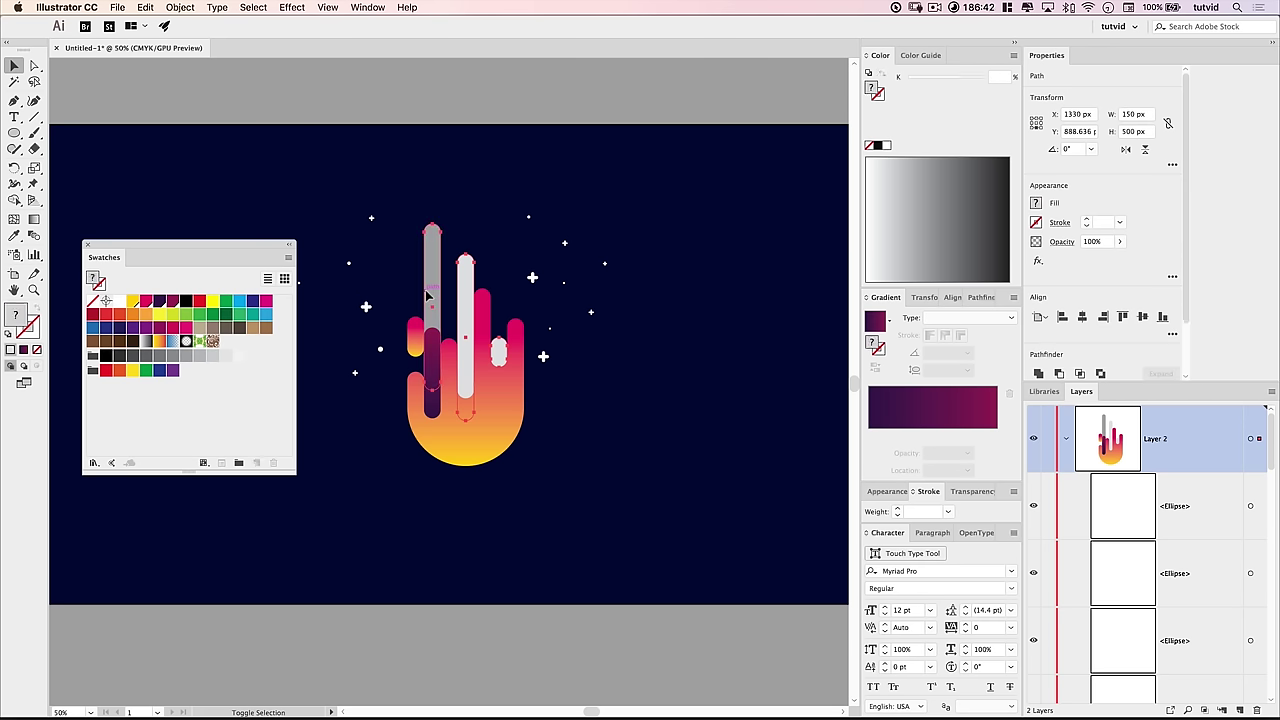
{"action": "key", "text": "i"}
{"action": "left_click", "coordinate": [438, 358]}
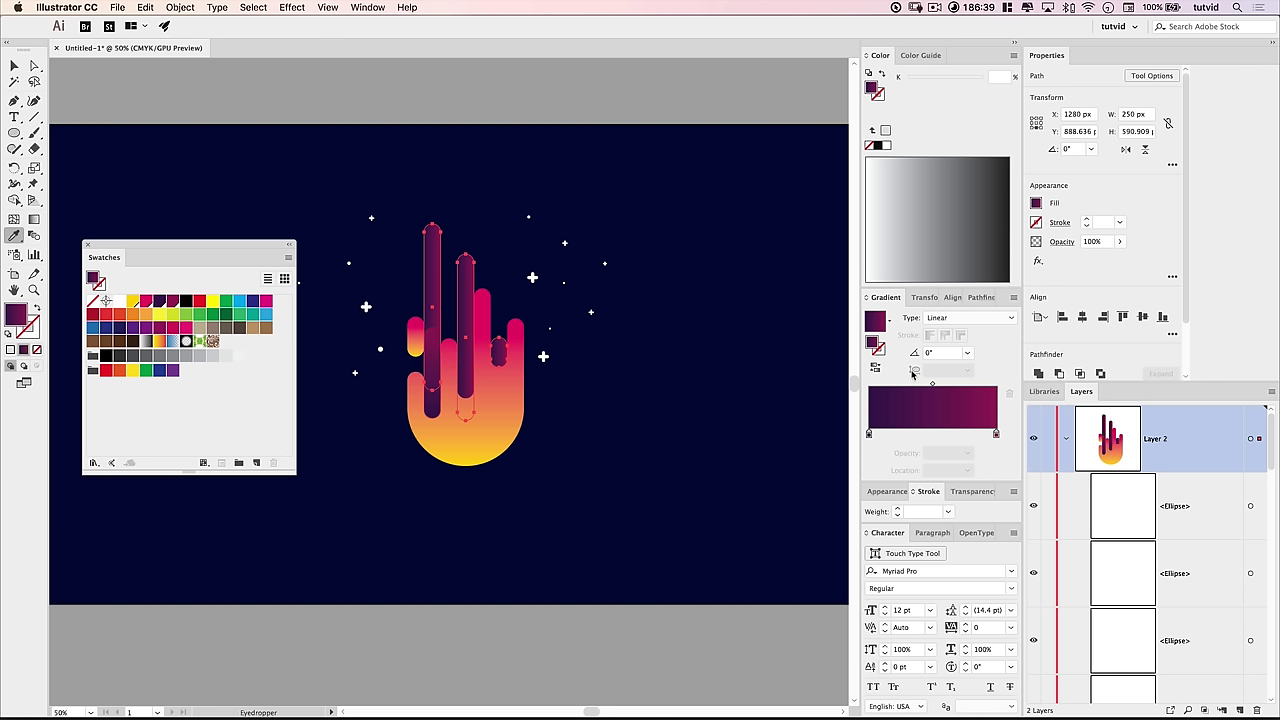
{"action": "left_click", "coordinate": [938, 355]}
{"action": "type", "text": "90"}
{"action": "key", "text": "Return"}
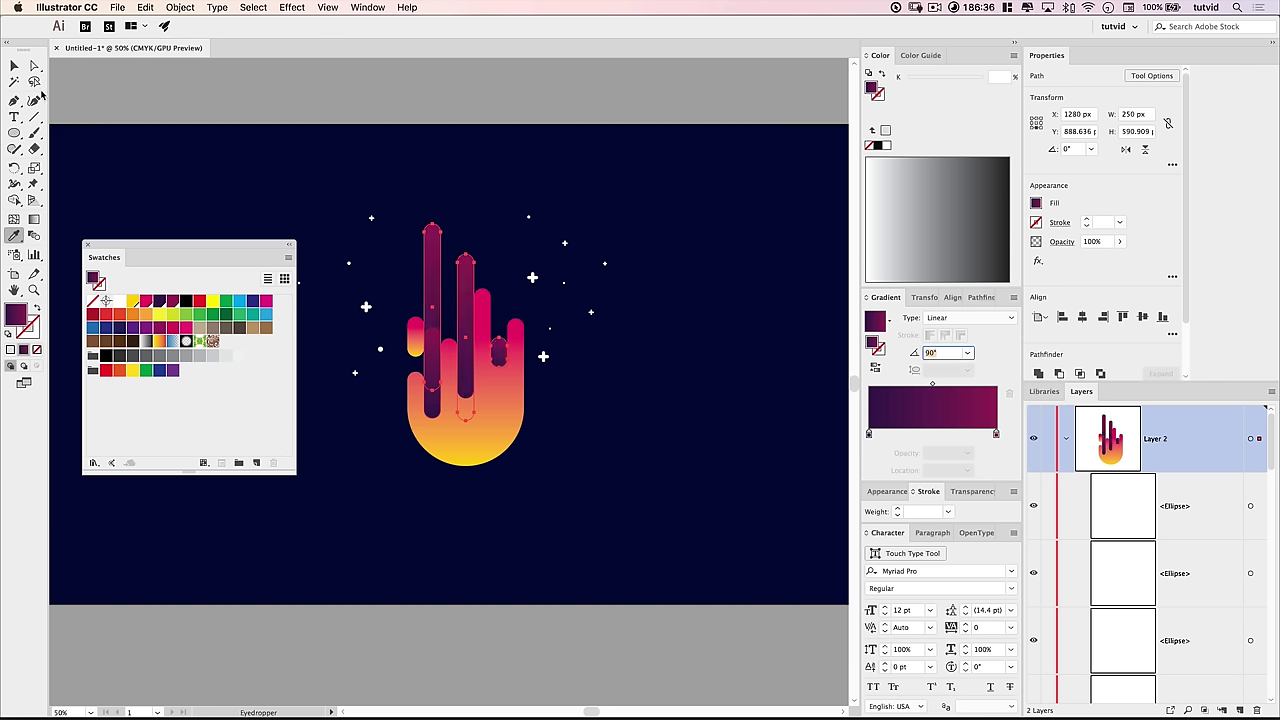
{"action": "left_click", "coordinate": [14, 65]}
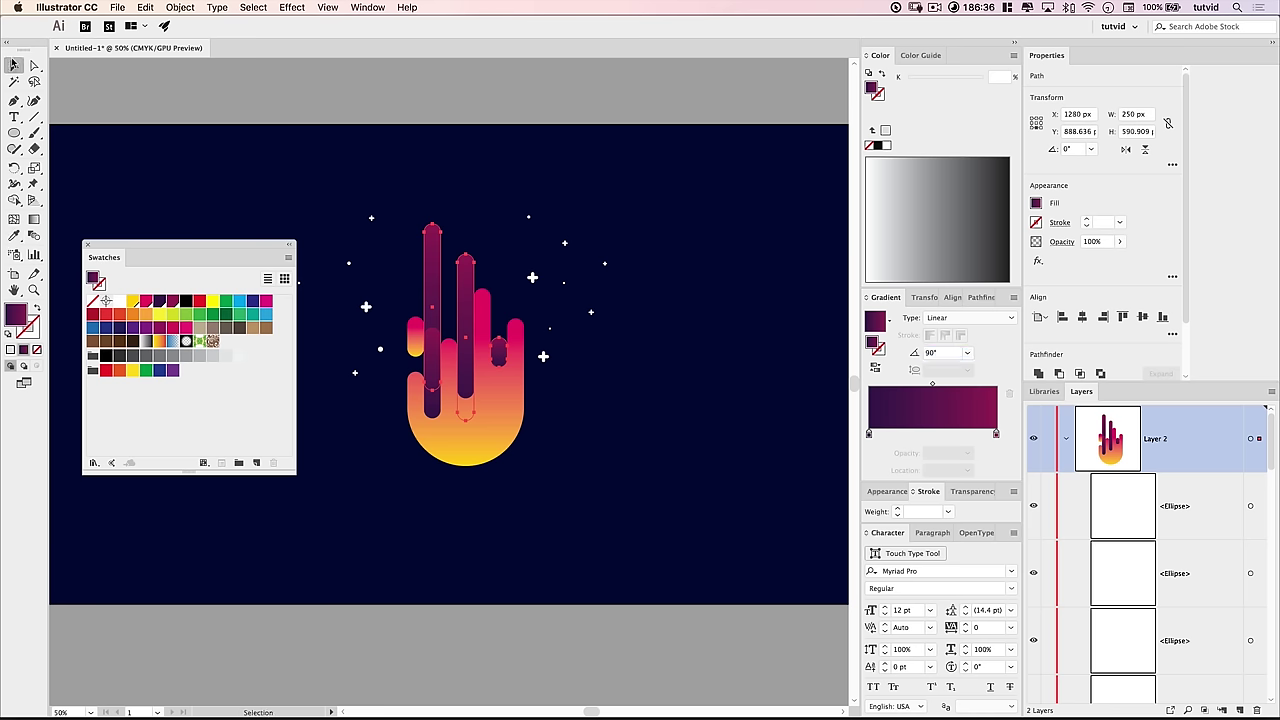
{"action": "left_click", "coordinate": [519, 495]}
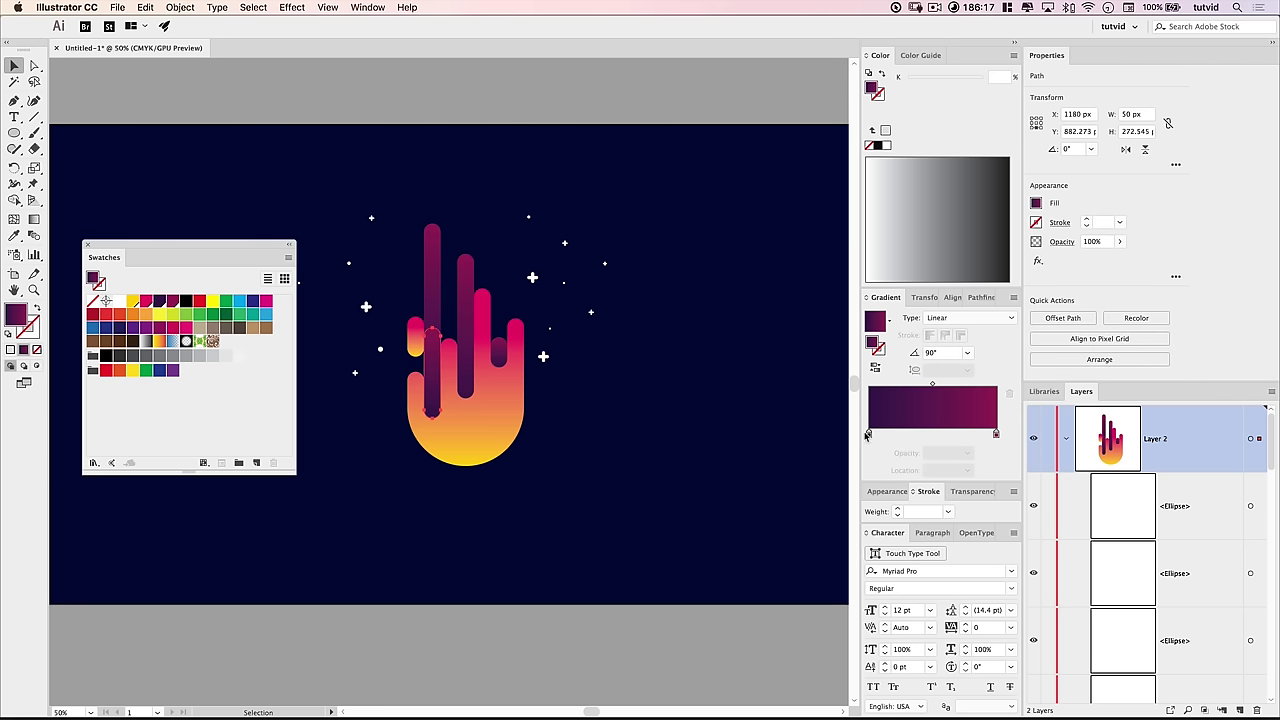
Step: Move the dark purple gradient stop inward on the lower overlapping bar and on the middle dark bar
{"action": "left_click", "coordinate": [868, 434]}
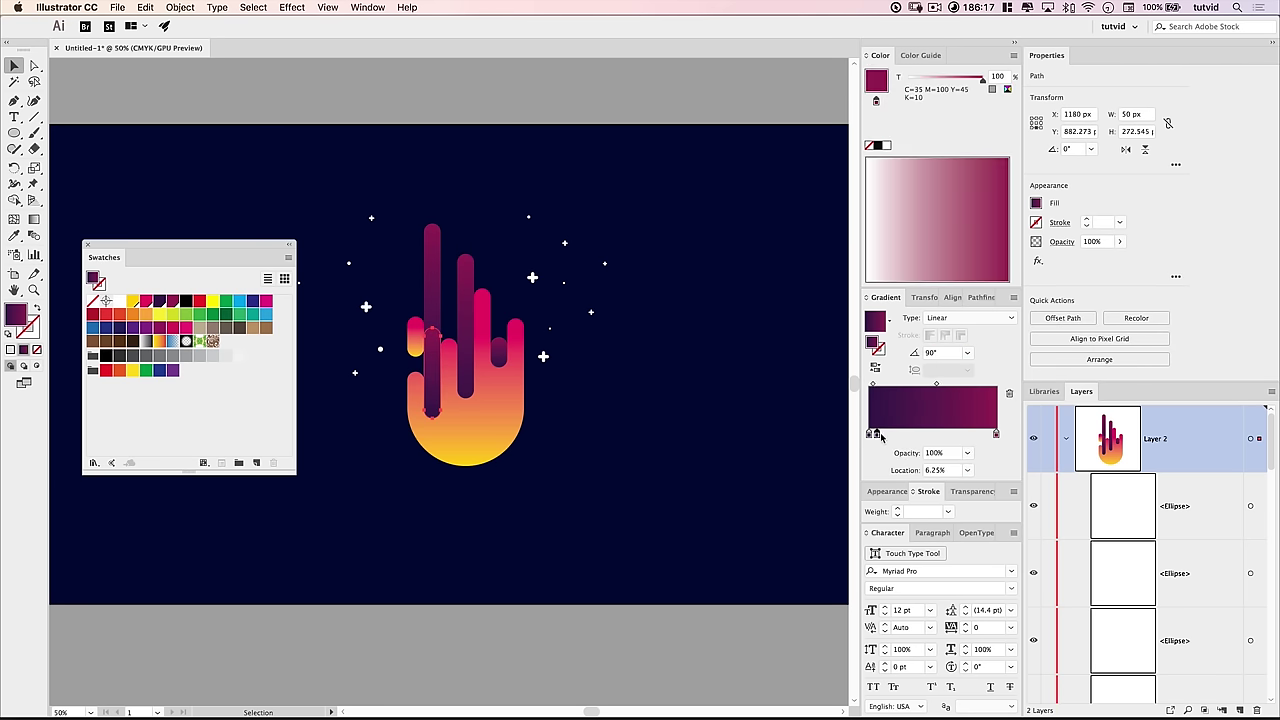
{"action": "left_click_drag", "start_coordinate": [870, 434], "coordinate": [898, 434]}
{"action": "left_click", "coordinate": [470, 395]}
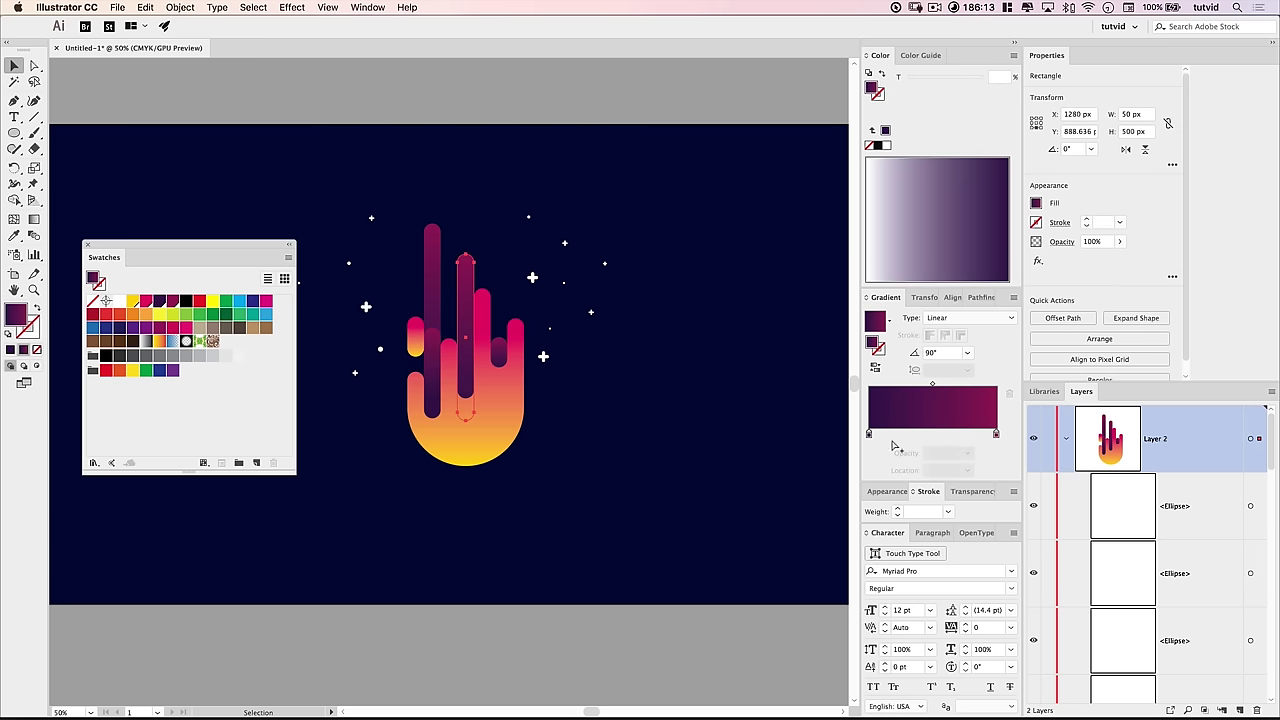
{"action": "left_click", "coordinate": [868, 434]}
{"action": "left_click_drag", "start_coordinate": [868, 434], "coordinate": [902, 434]}
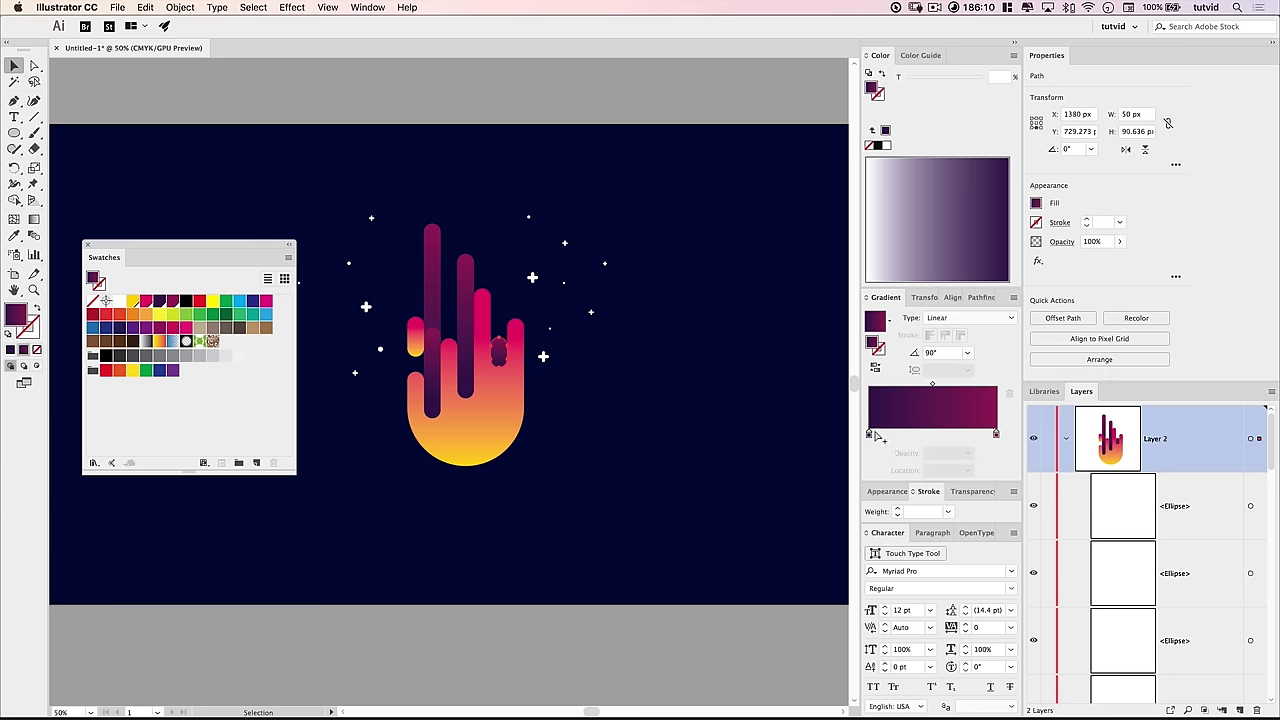
Step: Move the small dark bar's purple stop inward and its crimson stop to about 86%, and shift the tallest bar's purple stop inward
{"action": "left_click_drag", "start_coordinate": [868, 434], "coordinate": [894, 434]}
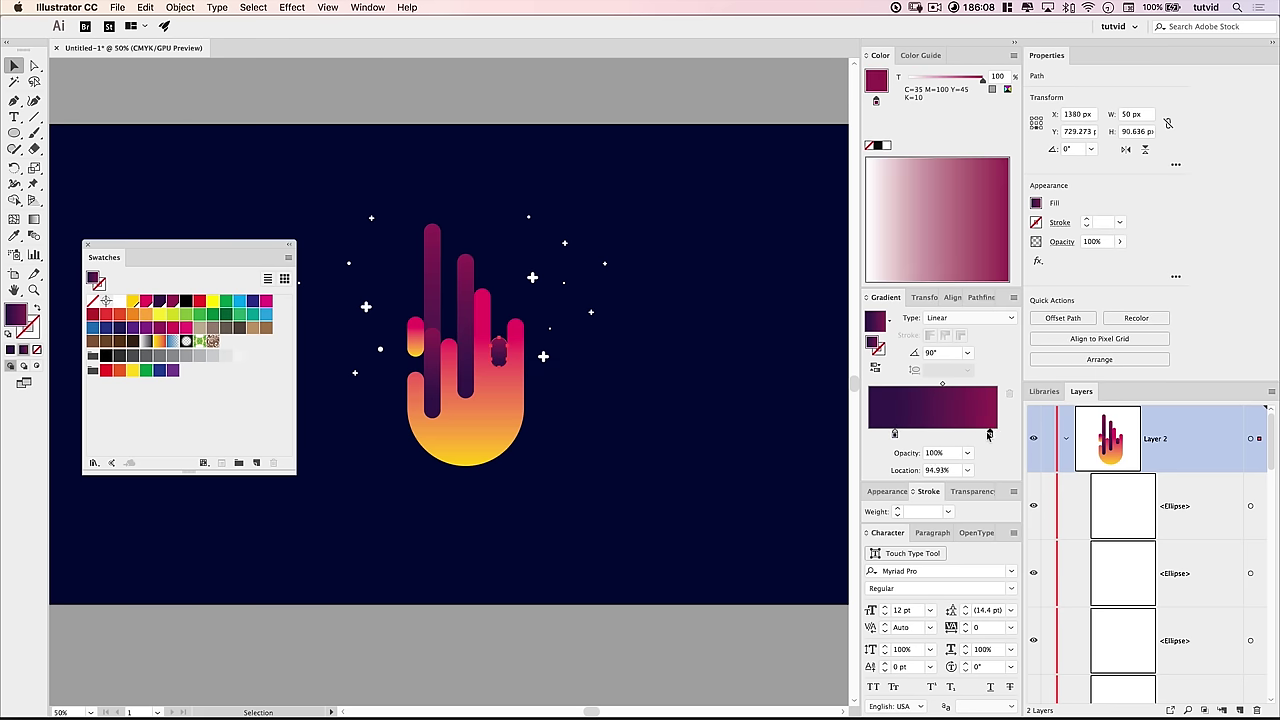
{"action": "left_click_drag", "start_coordinate": [996, 434], "coordinate": [979, 434]}
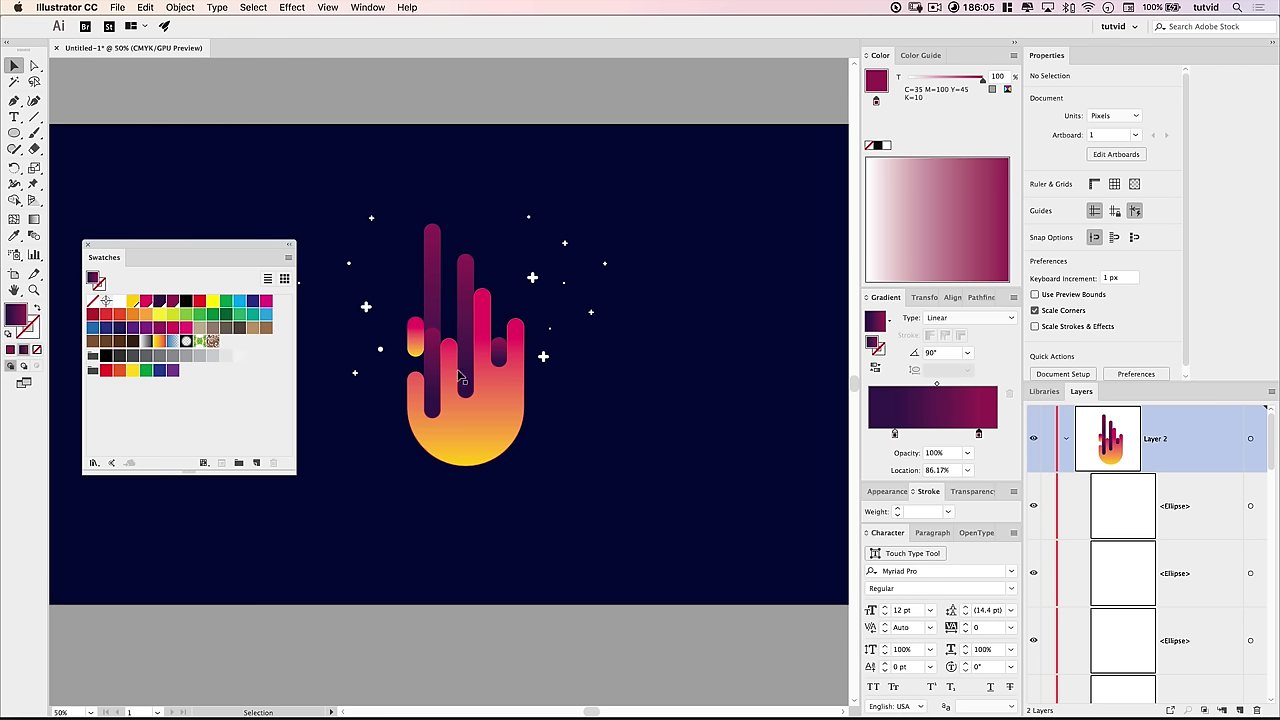
{"action": "left_click_drag", "start_coordinate": [868, 434], "coordinate": [924, 436]}
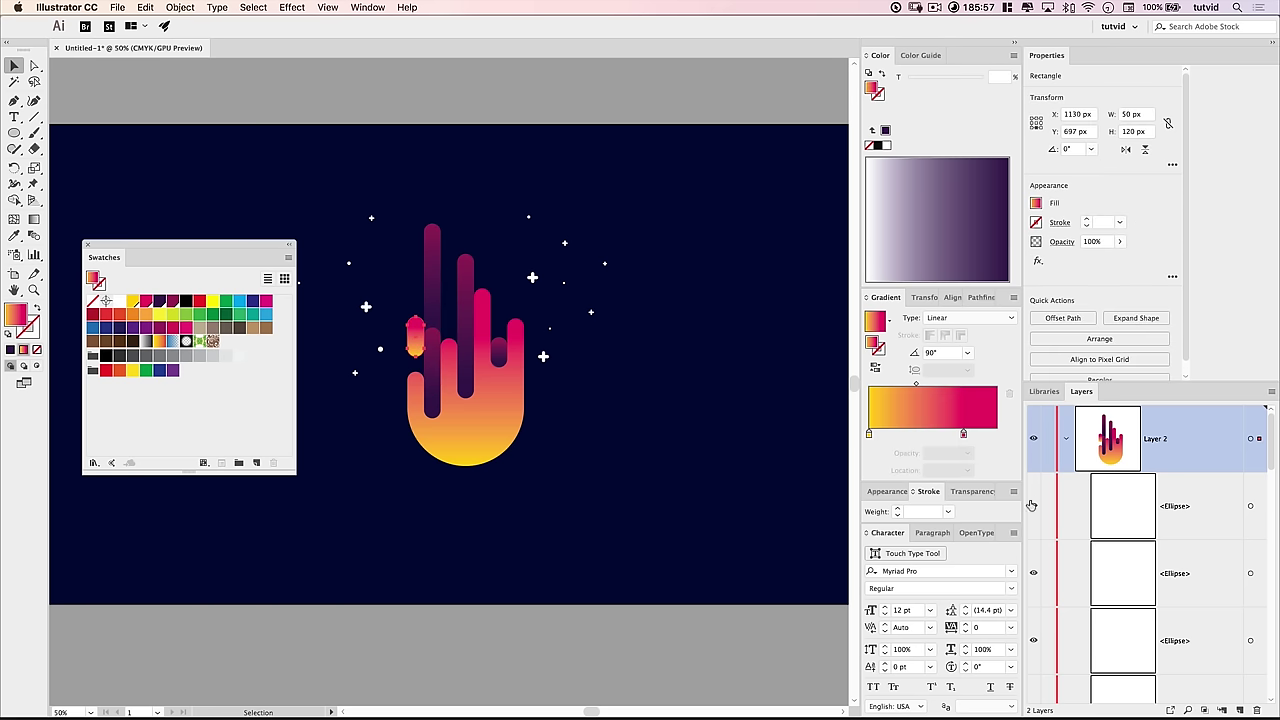
Step: On the small detached yellow-magenta bar, move the magenta stop to 100% and the gradient midpoint to about 33%
{"action": "left_click_drag", "start_coordinate": [966, 436], "coordinate": [996, 436]}
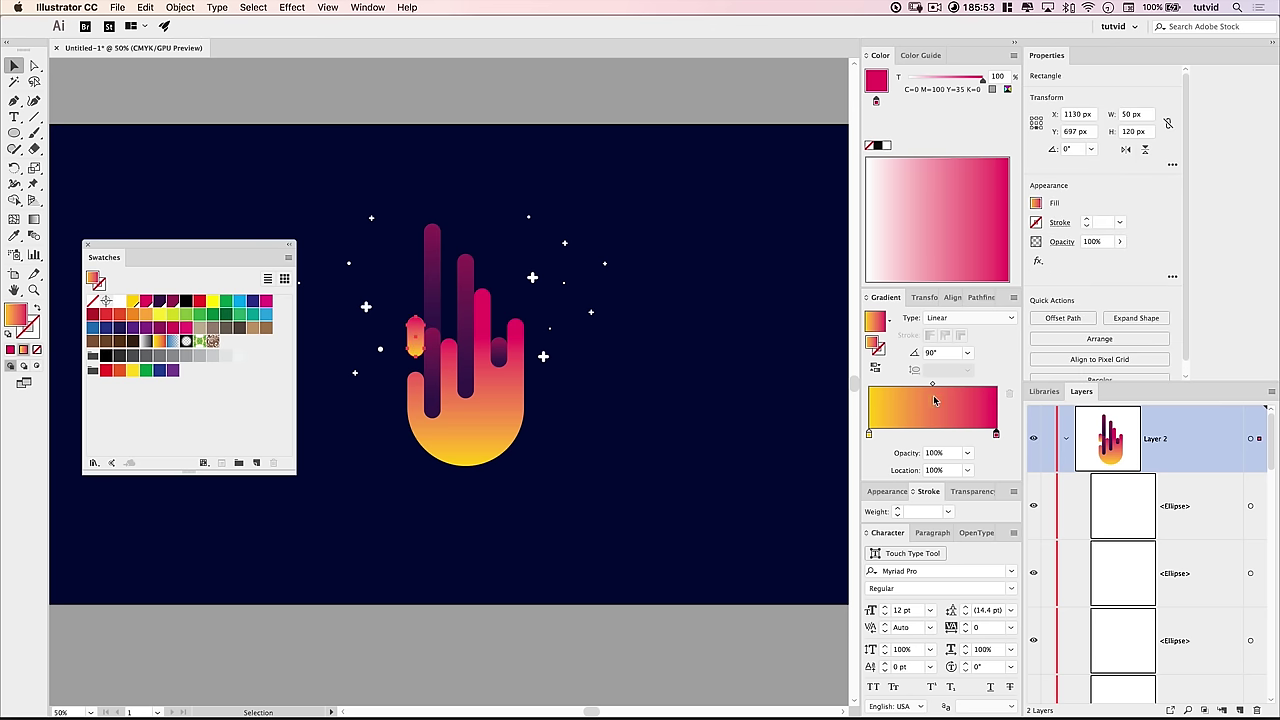
{"action": "left_click_drag", "start_coordinate": [930, 384], "coordinate": [893, 384]}
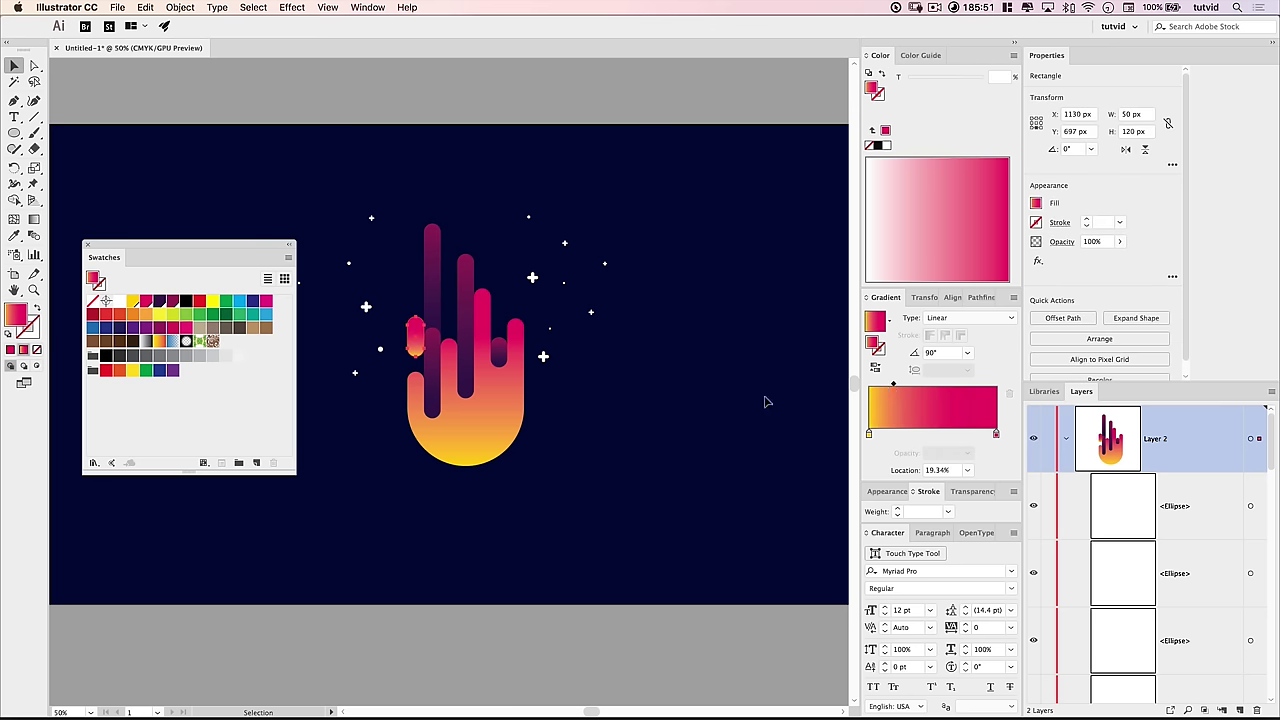
{"action": "left_click_drag", "start_coordinate": [893, 386], "coordinate": [911, 384]}
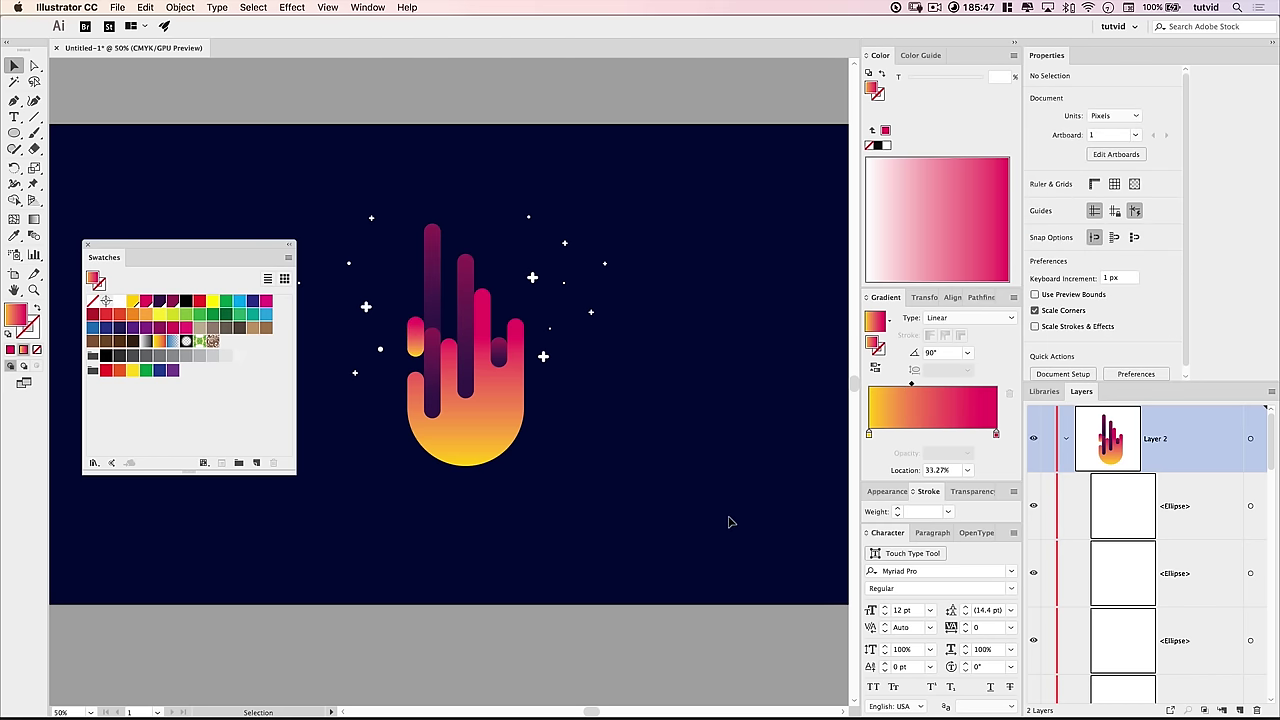
Step: Set the tallest dark bar's opacity to 50% and deselect it
{"action": "left_click", "coordinate": [432, 300]}
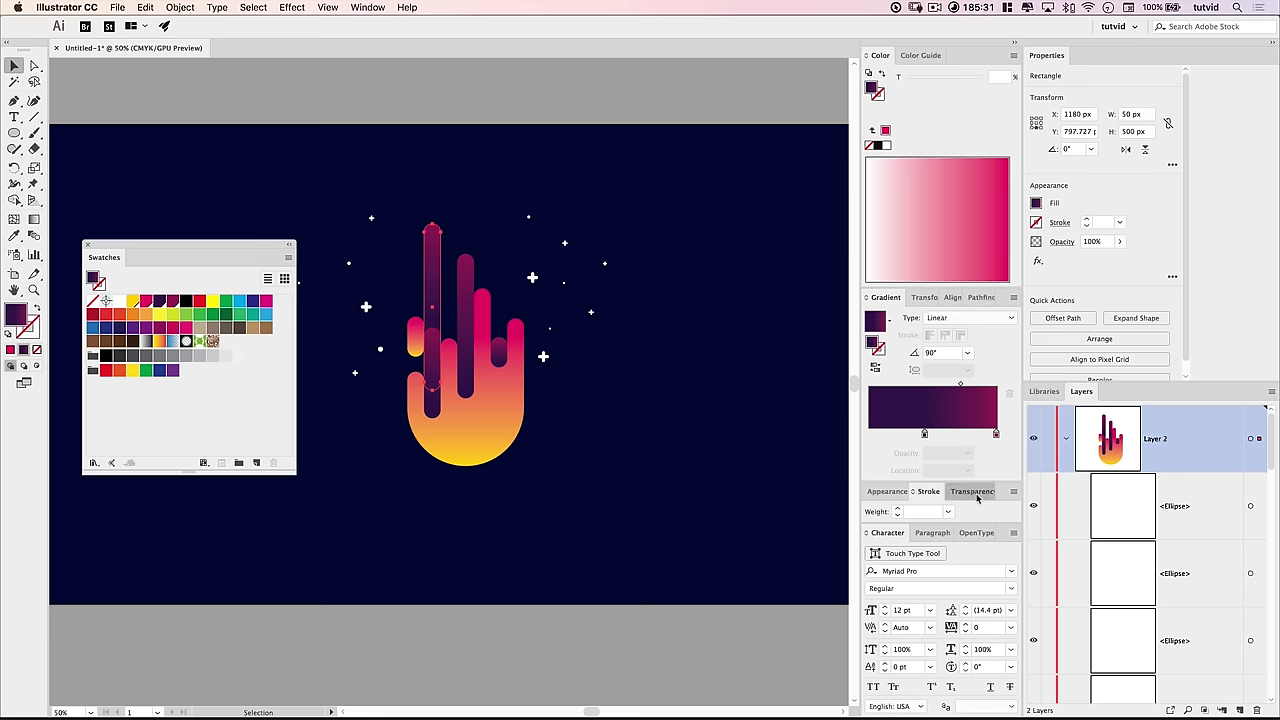
{"action": "left_click", "coordinate": [975, 492]}
{"action": "left_click", "coordinate": [984, 462]}
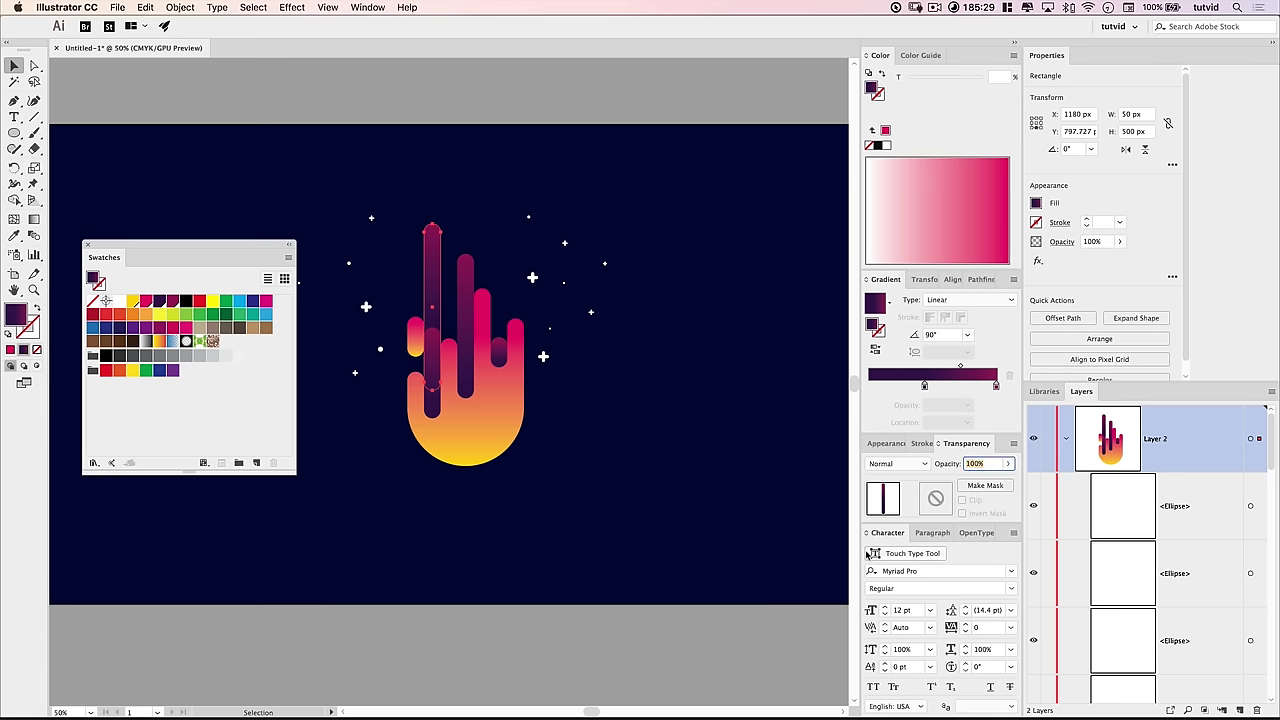
{"action": "type", "text": "50"}
{"action": "key", "text": "Return"}
{"action": "left_click", "coordinate": [570, 514]}
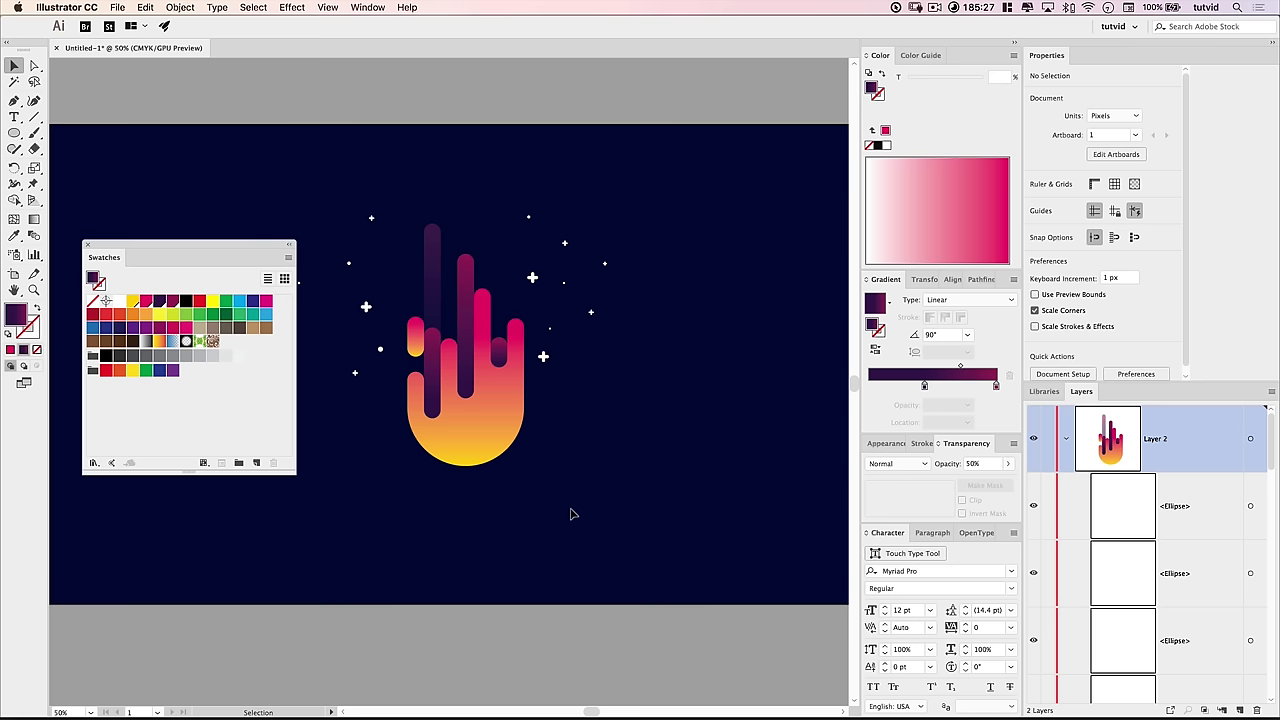
Step: Set the tallest dark bar's opacity to 35% and deselect it
{"action": "left_click", "coordinate": [428, 272]}
{"action": "left_click", "coordinate": [981, 462]}
{"action": "type", "text": "35"}
{"action": "key", "text": "Return"}
{"action": "left_click", "coordinate": [617, 551]}
Step: Create a 20 × 55 px rounded rectangle with a 100 px corner radius on the empty background beside the hand
{"action": "left_click_drag", "start_coordinate": [14, 132], "coordinate": [90, 148]}
{"action": "left_click", "coordinate": [645, 437]}
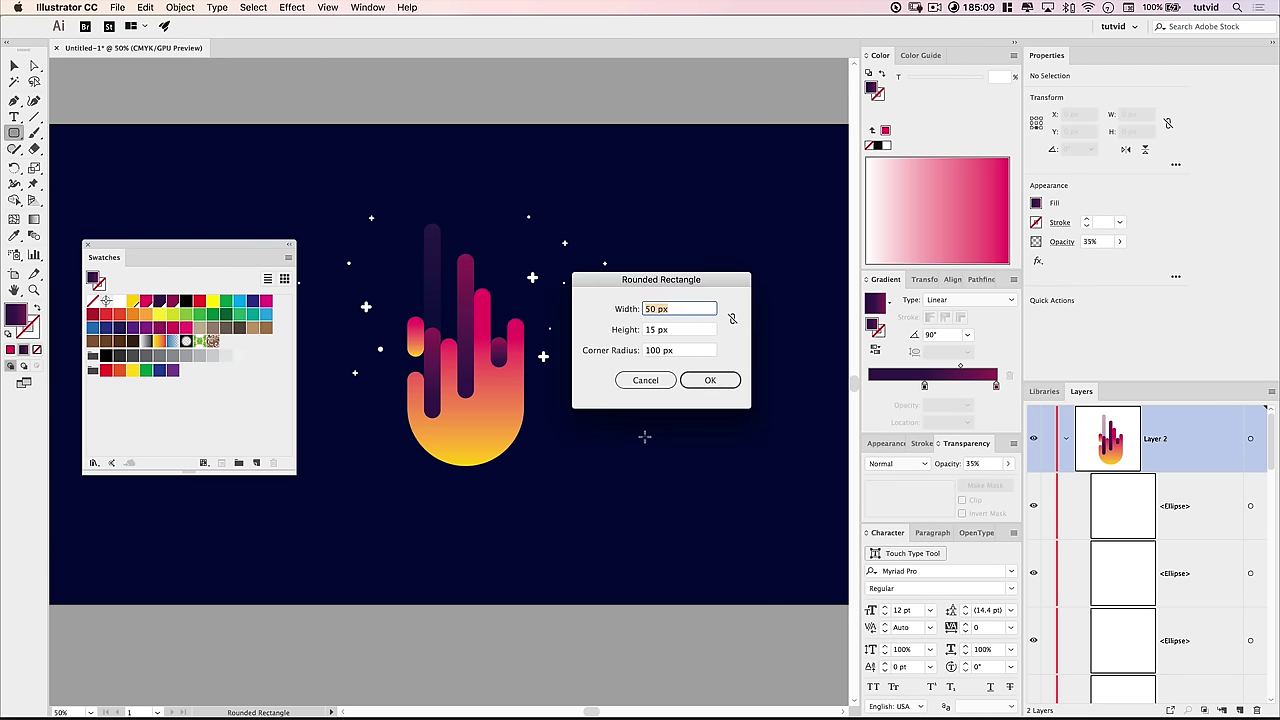
{"action": "type", "text": "20"}
{"action": "key", "text": "Tab"}
{"action": "type", "text": "5"}
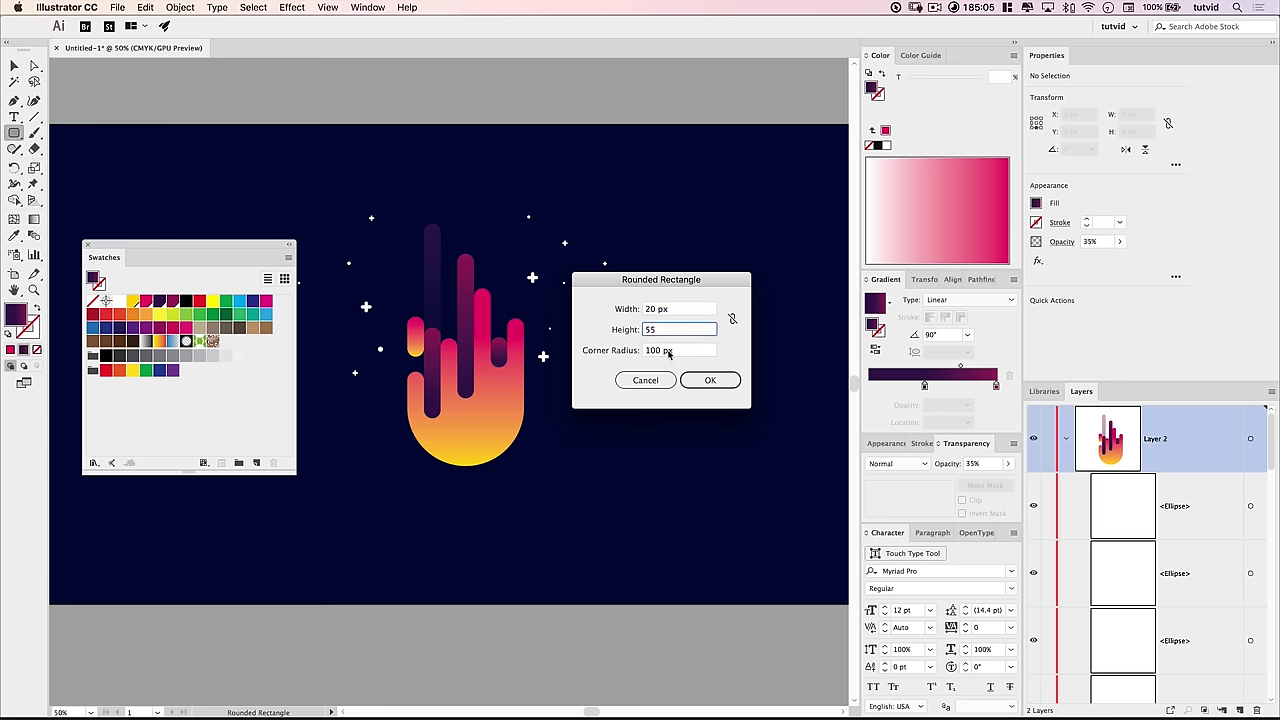
{"action": "type", "text": "5"}
{"action": "left_click", "coordinate": [710, 380]}
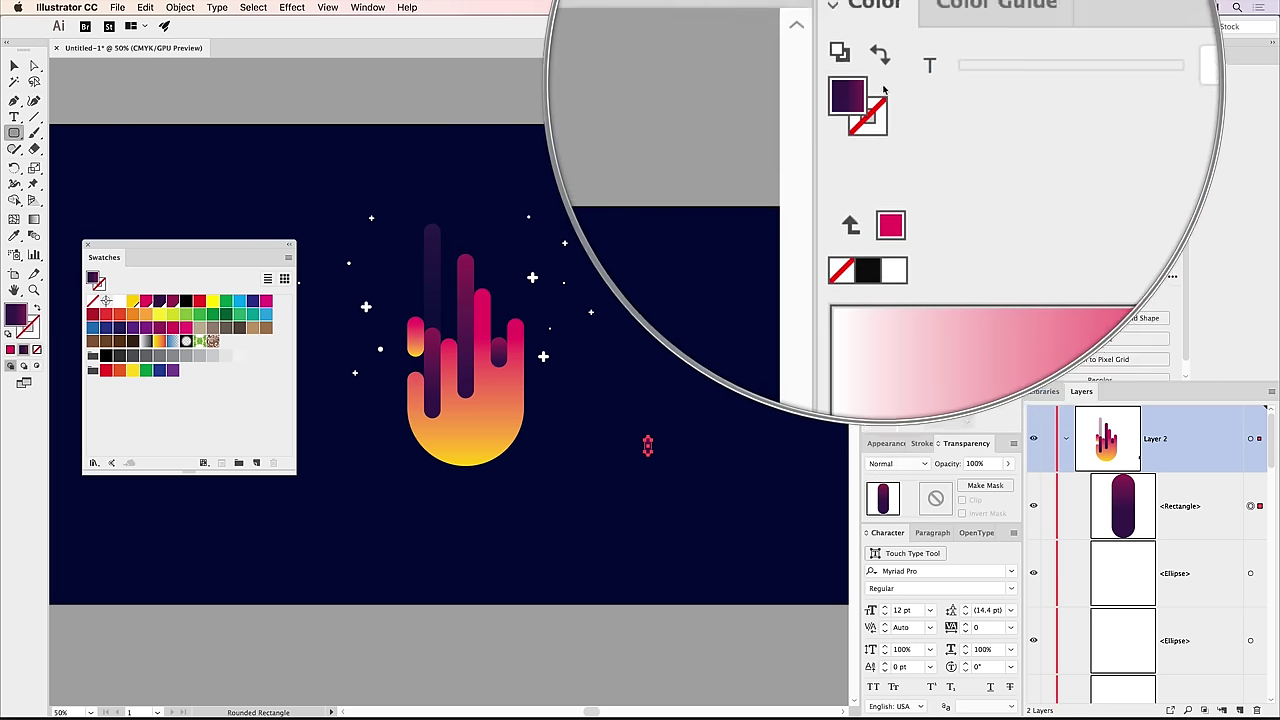
Step: Fill the new rounded rectangle with white and set it to Soft Light blending at 65% opacity
{"action": "left_click", "coordinate": [886, 146]}
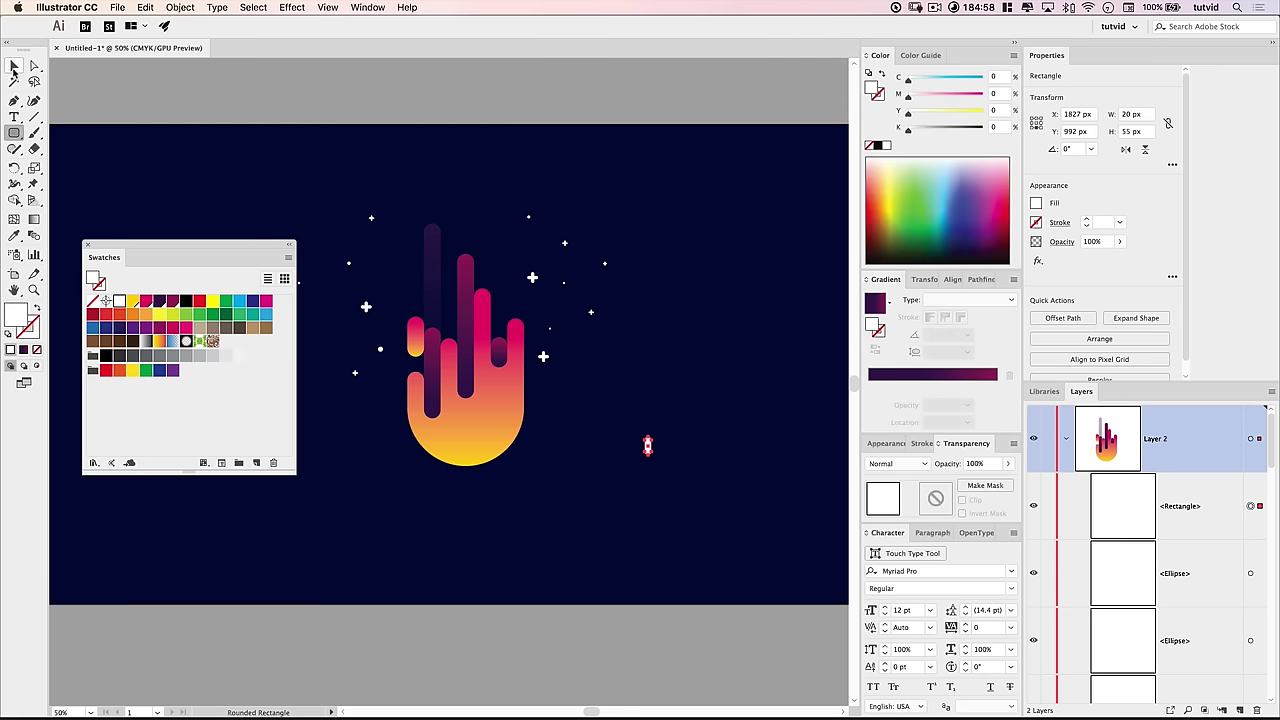
{"action": "left_click", "coordinate": [898, 463]}
{"action": "left_click", "coordinate": [905, 341]}
{"action": "left_click", "coordinate": [990, 466]}
{"action": "type", "text": "65"}
{"action": "key", "text": "Return"}
Step: Place the white highlight on the hand's leftmost finger and deselect it
{"action": "left_click", "coordinate": [14, 65]}
{"action": "left_click_drag", "start_coordinate": [648, 446], "coordinate": [434, 418]}
{"action": "left_click", "coordinate": [408, 477]}
{"action": "key", "text": "z"}
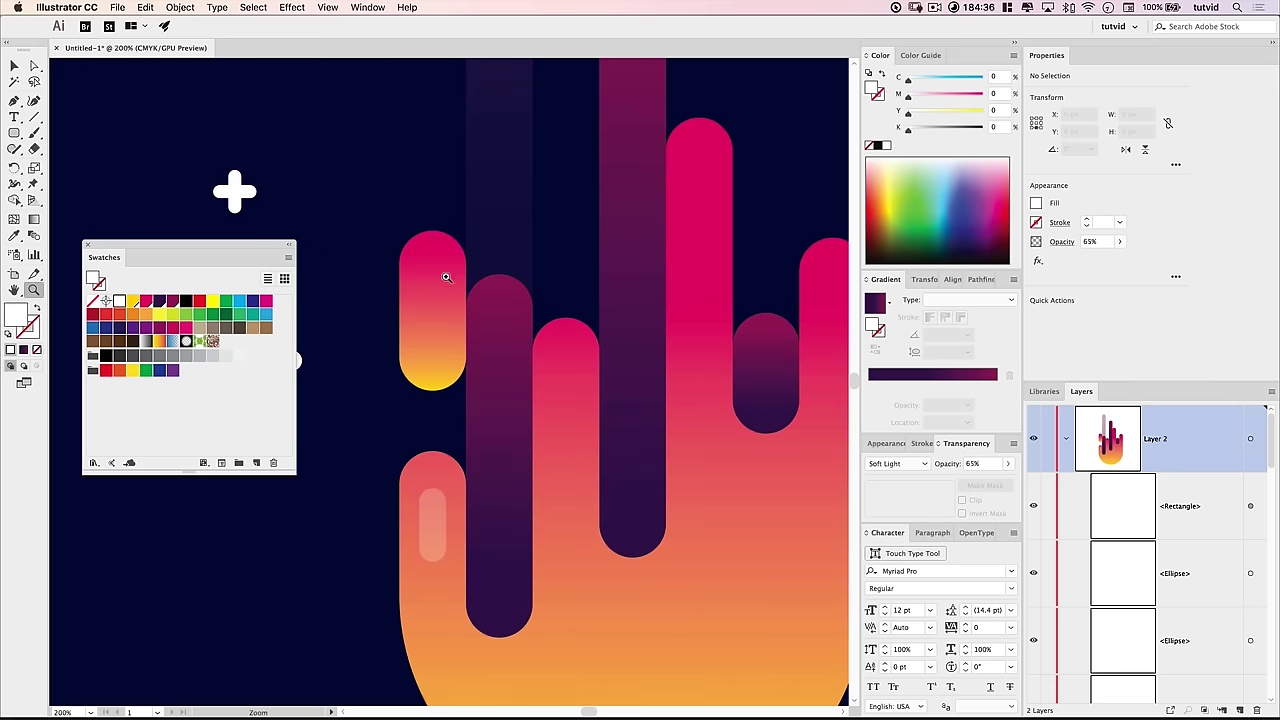
Step: Nudge the highlight left to X 1126 px and about 30 px down the leftmost finger
{"action": "scroll", "coordinate": [440, 390], "scroll_direction": "down", "scroll_amount": 3}
{"action": "left_click", "coordinate": [439, 389]}
{"action": "key", "text": "Left"}
{"action": "key", "text": "Left"}
{"action": "key", "text": "Left"}
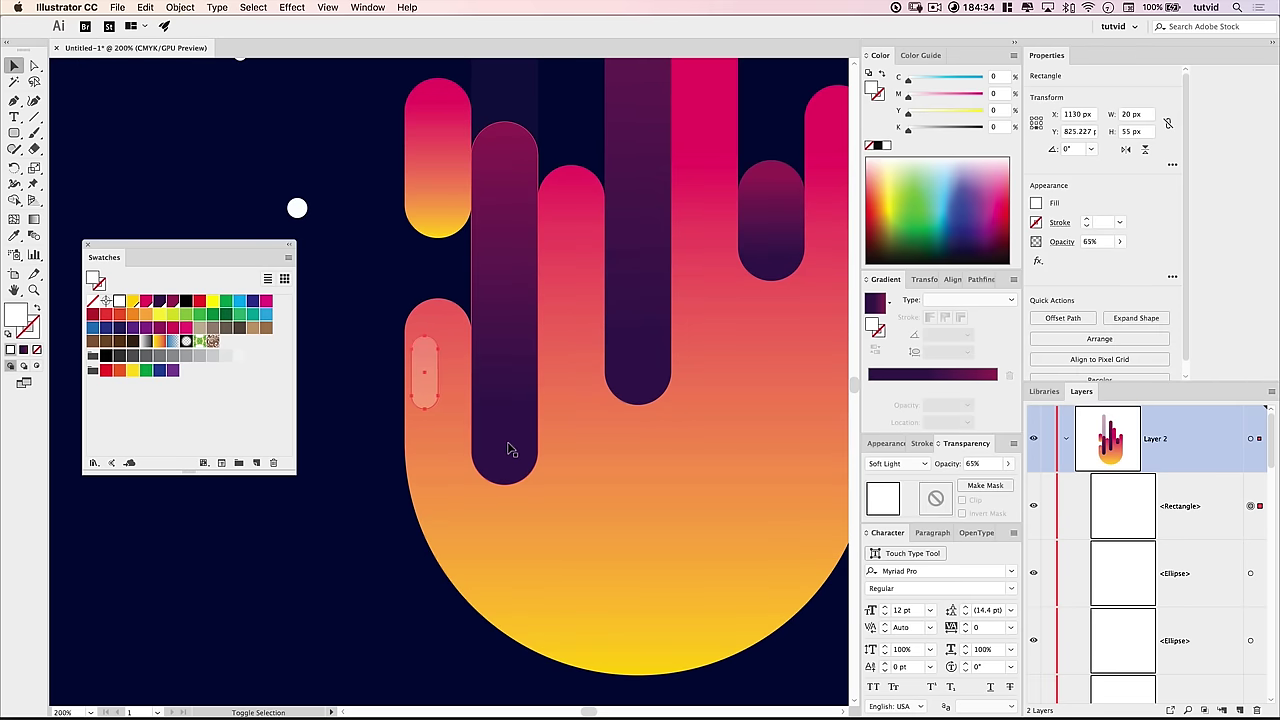
{"action": "key", "text": "shift+Down"}
{"action": "key", "text": "shift+Down"}
{"action": "key", "text": "shift+Down"}
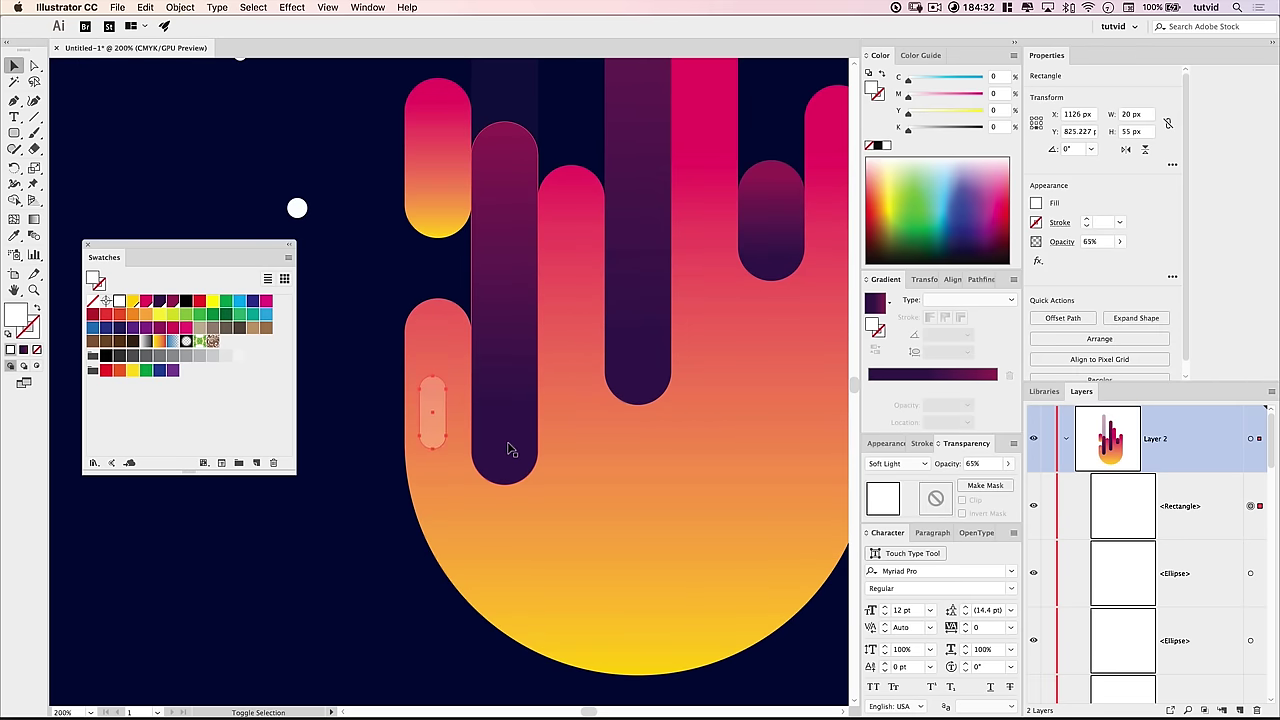
Step: Duplicate the highlight straight above the original, near the leftmost finger's rounded tip
{"action": "left_click_drag", "start_coordinate": [437, 441], "coordinate": [434, 337]}
{"action": "left_click_drag", "start_coordinate": [434, 337], "coordinate": [434, 337]}
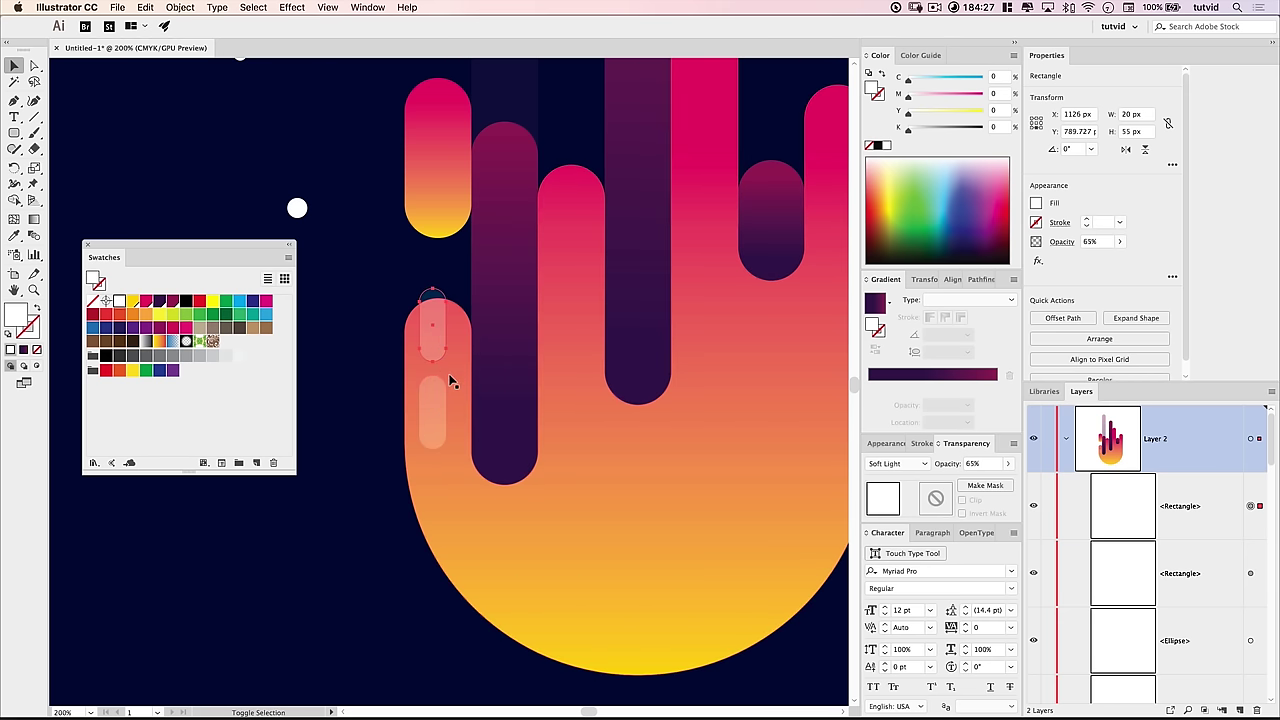
{"action": "key", "text": "shift+Up"}
{"action": "key", "text": "shift+Up"}
{"action": "key", "text": "shift+Down"}
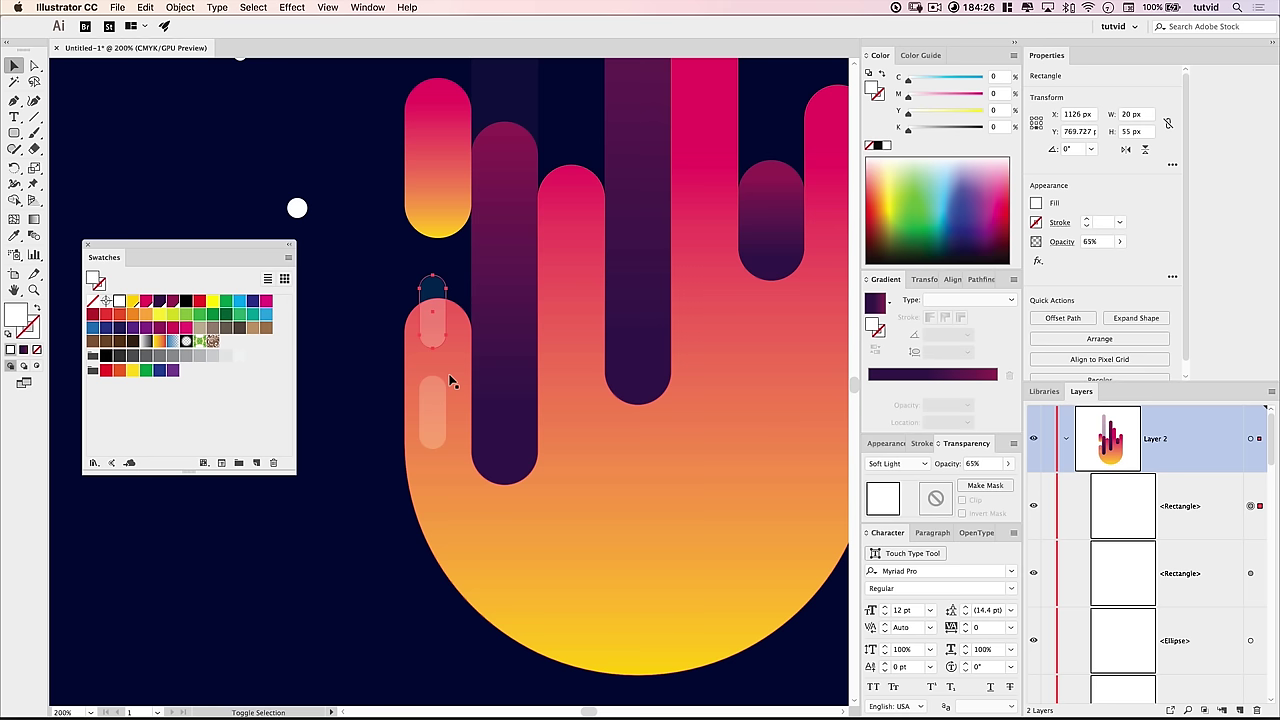
Step: Shorten the duplicated highlight from its upper end into a 20 px circle inside the fingertip
{"action": "left_click", "coordinate": [34, 66]}
{"action": "left_click_drag", "start_coordinate": [395, 256], "coordinate": [462, 305]}
{"action": "key", "text": "Delete"}
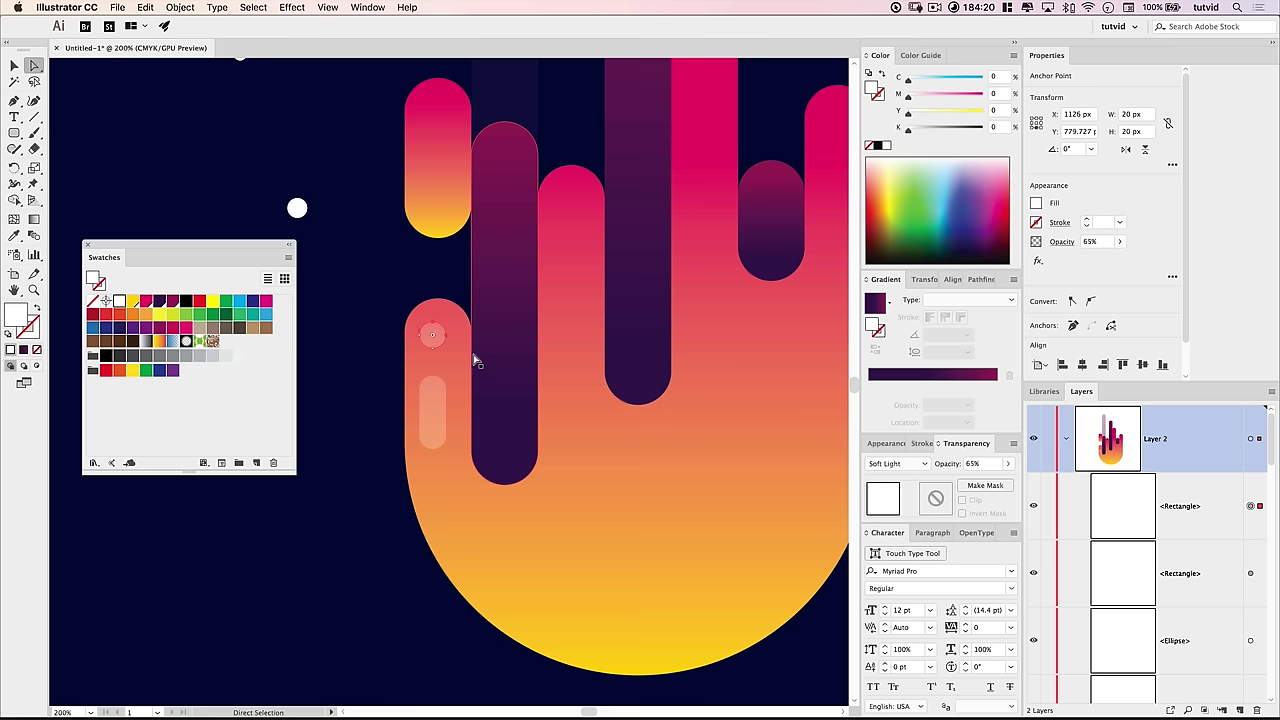
Step: Nudge the circular highlight on the leftmost finger vertically to Y 774.727 px
{"action": "key", "text": "v"}
{"action": "left_click", "coordinate": [432, 335]}
{"action": "key", "text": "Down"}
{"action": "key", "text": "Down"}
{"action": "key", "text": "Down"}
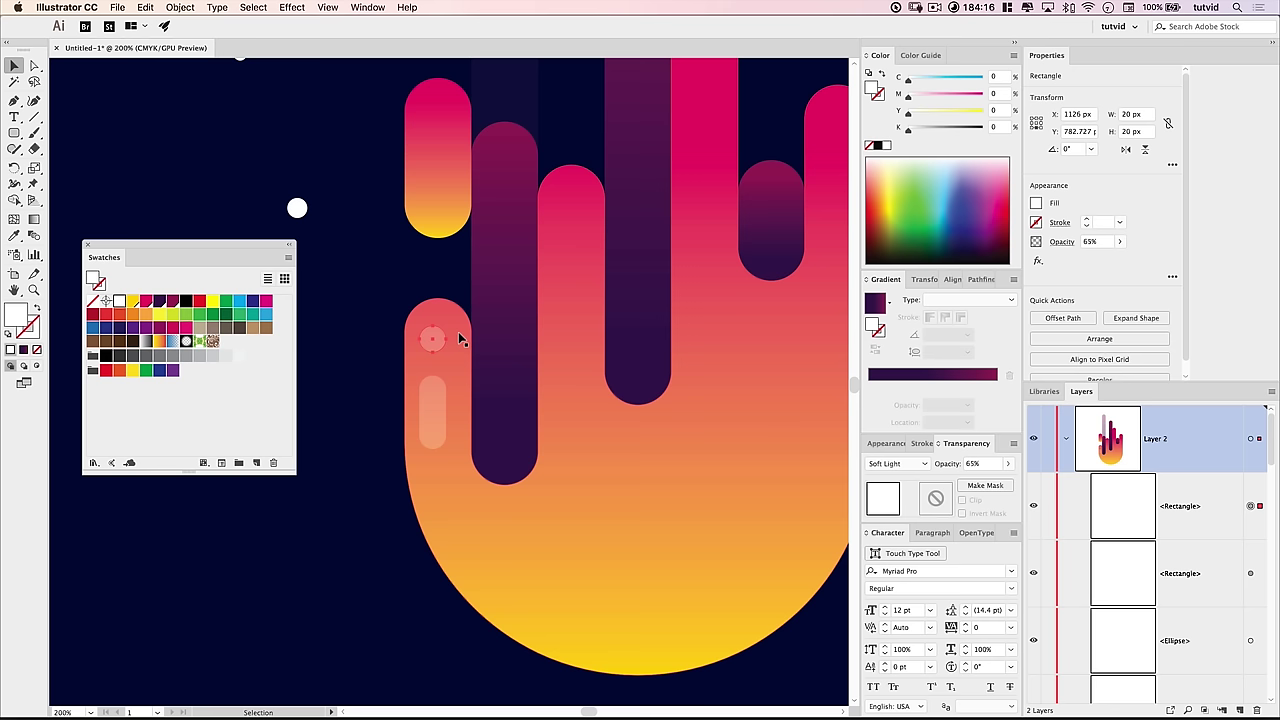
Step: Duplicate the leftmost finger's pill-shaped highlight onto the upper end of the nearest neighboring pink finger, at X 1224.5 px and Y 713.727 px
{"action": "left_click", "coordinate": [436, 430]}
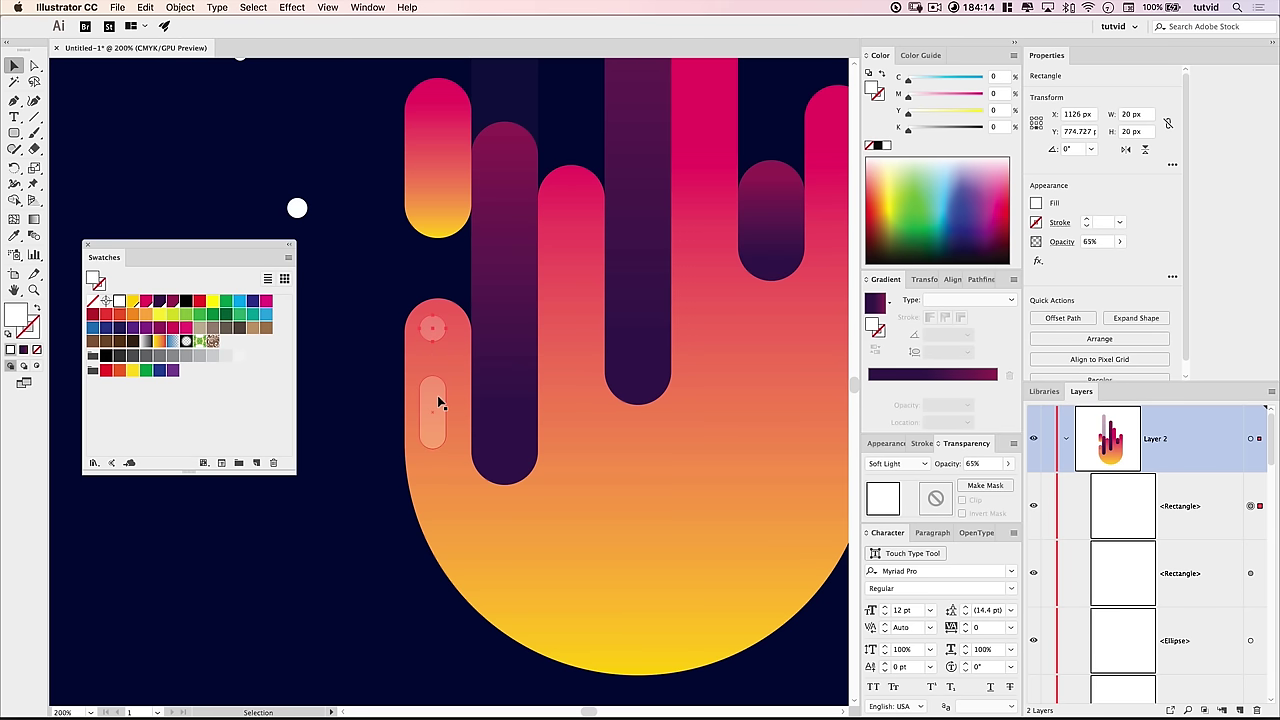
{"action": "left_click_drag", "start_coordinate": [436, 438], "coordinate": [436, 413]}
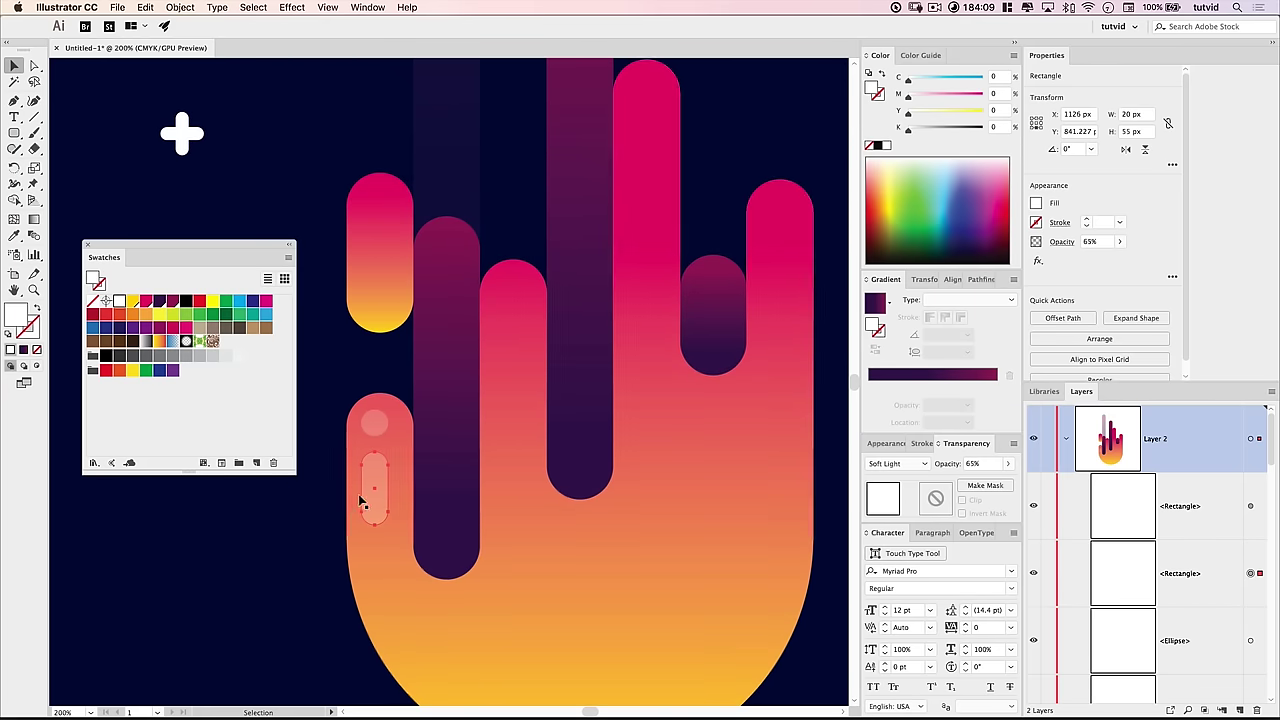
{"action": "left_click_drag", "start_coordinate": [371, 482], "coordinate": [506, 316]}
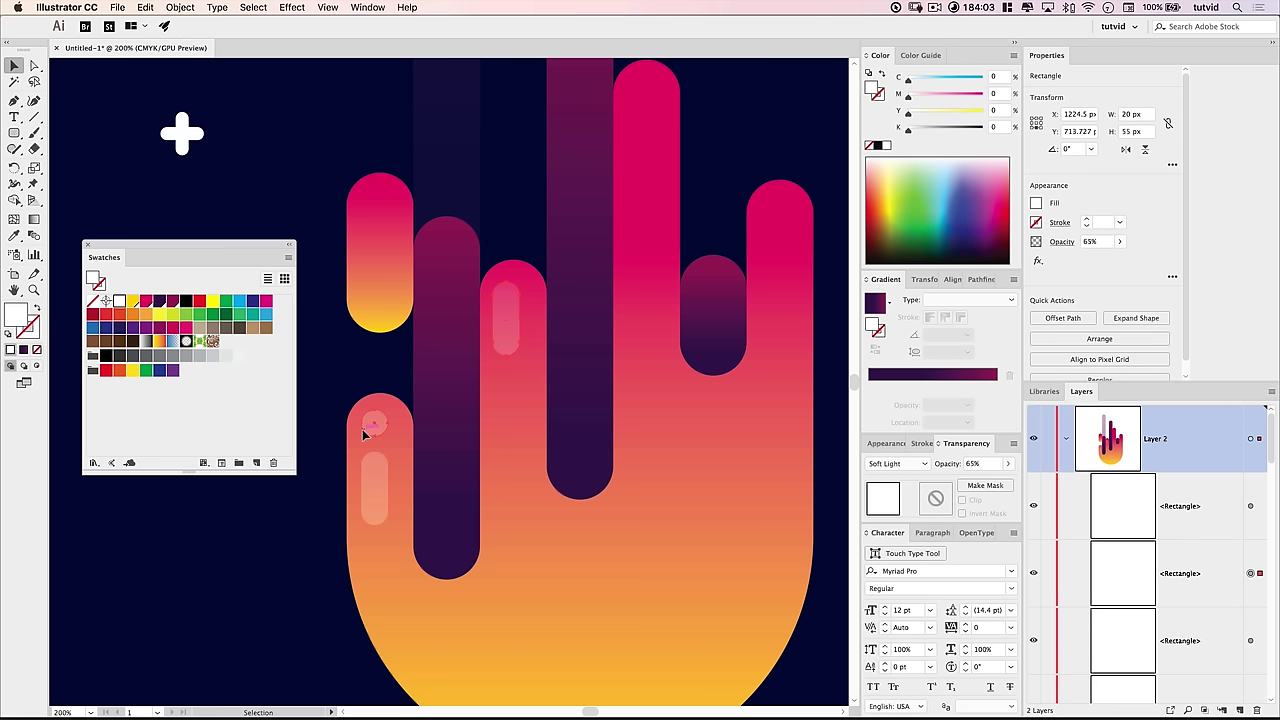
Step: Duplicate the circular highlight straight up into the detached capsule's rounded top at Y 613.5 px and deselect it
{"action": "left_click_drag", "start_coordinate": [368, 425], "coordinate": [369, 208]}
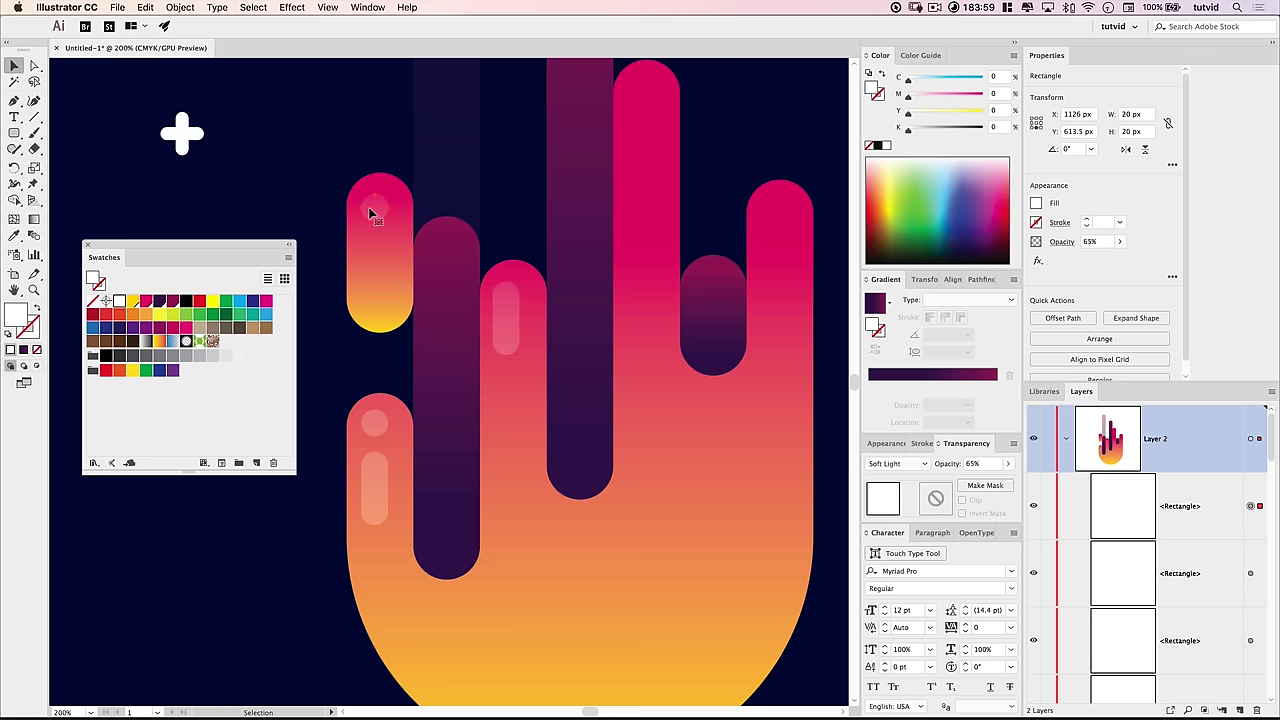
{"action": "left_click_drag", "start_coordinate": [371, 209], "coordinate": [436, 259]}
{"action": "left_click", "coordinate": [349, 349]}
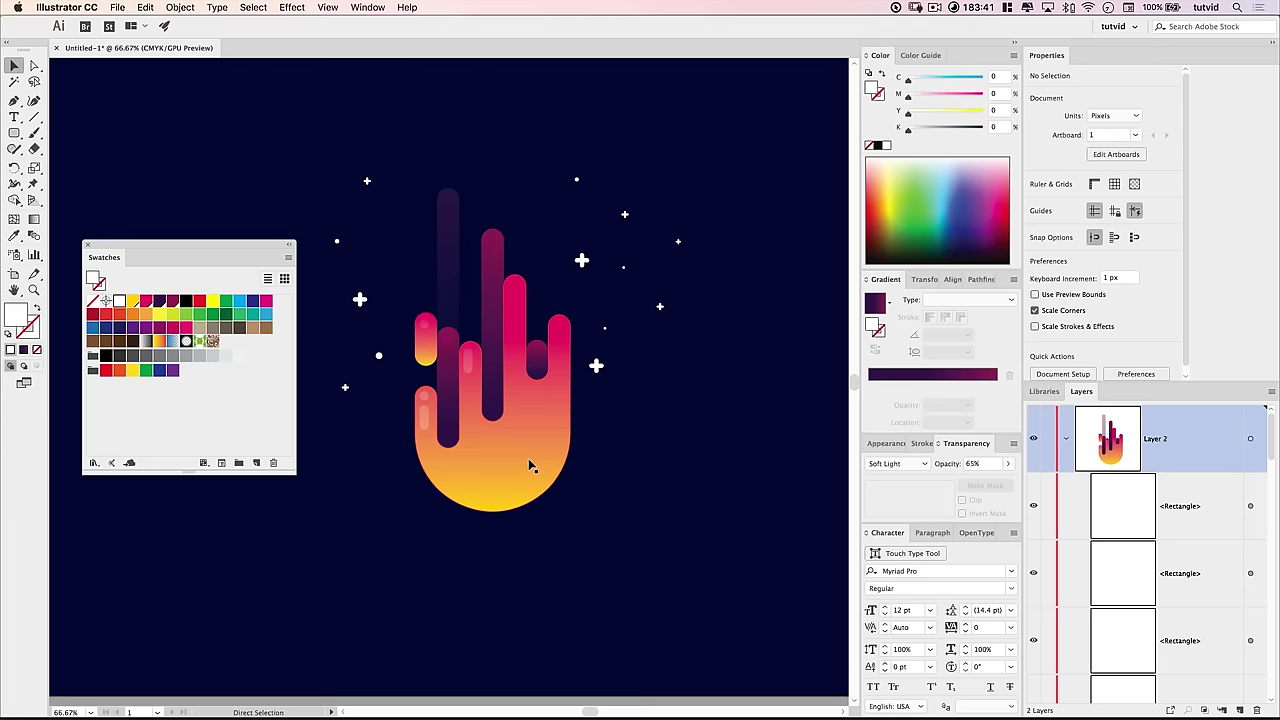
Step: Select the large plus stars and several small stars around the hand, and apply the palm's yellow-to-pink gradient with the Eyedropper
{"action": "left_click_drag", "start_coordinate": [525, 409], "coordinate": [546, 430]}
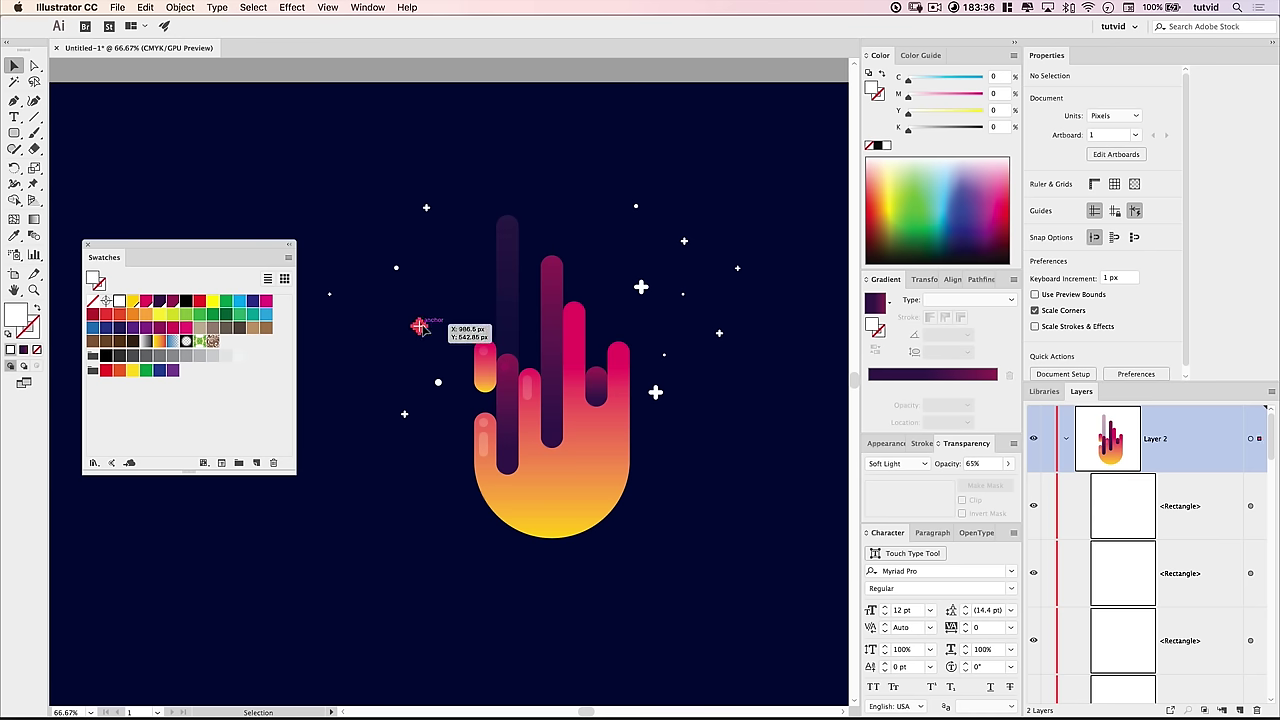
{"action": "left_click", "coordinate": [419, 326]}
{"action": "left_click", "coordinate": [655, 392], "text": "shift"}
{"action": "left_click_drag", "start_coordinate": [682, 257], "coordinate": [760, 302]}
{"action": "left_click", "coordinate": [635, 206], "text": "shift"}
{"action": "left_click", "coordinate": [640, 287], "text": "shift"}
{"action": "left_click", "coordinate": [426, 207], "text": "shift"}
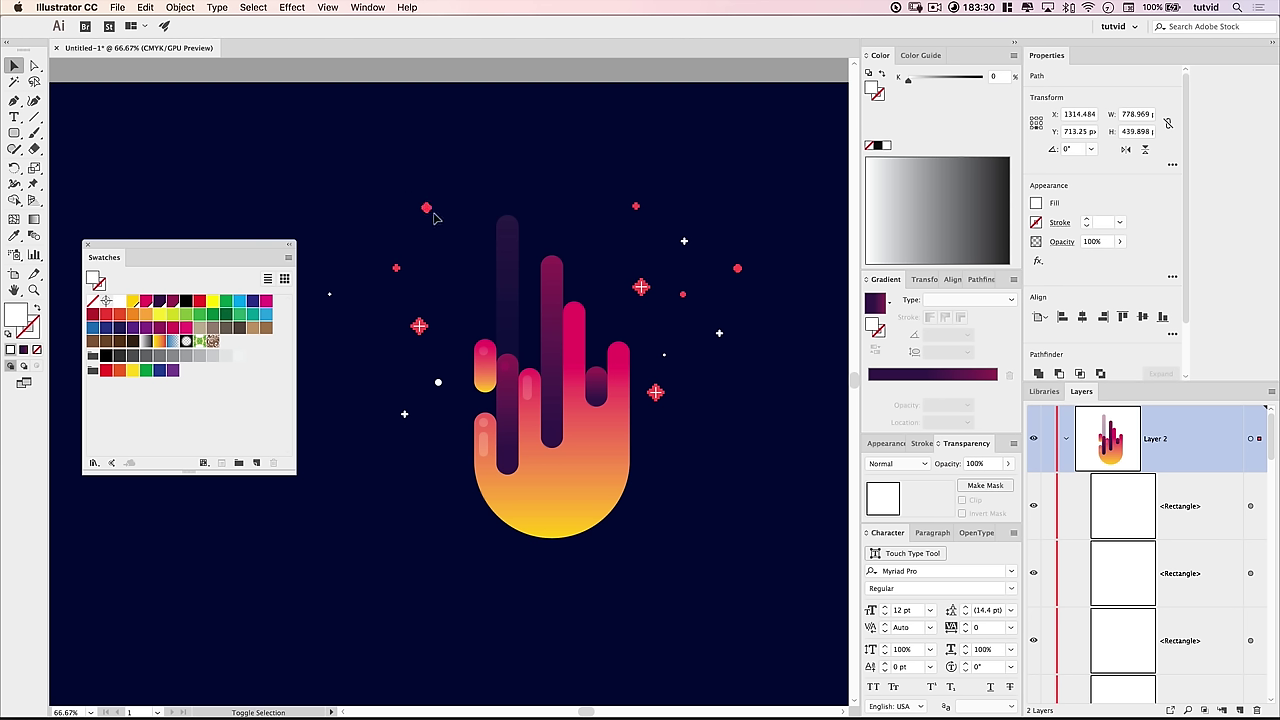
{"action": "key", "text": "i"}
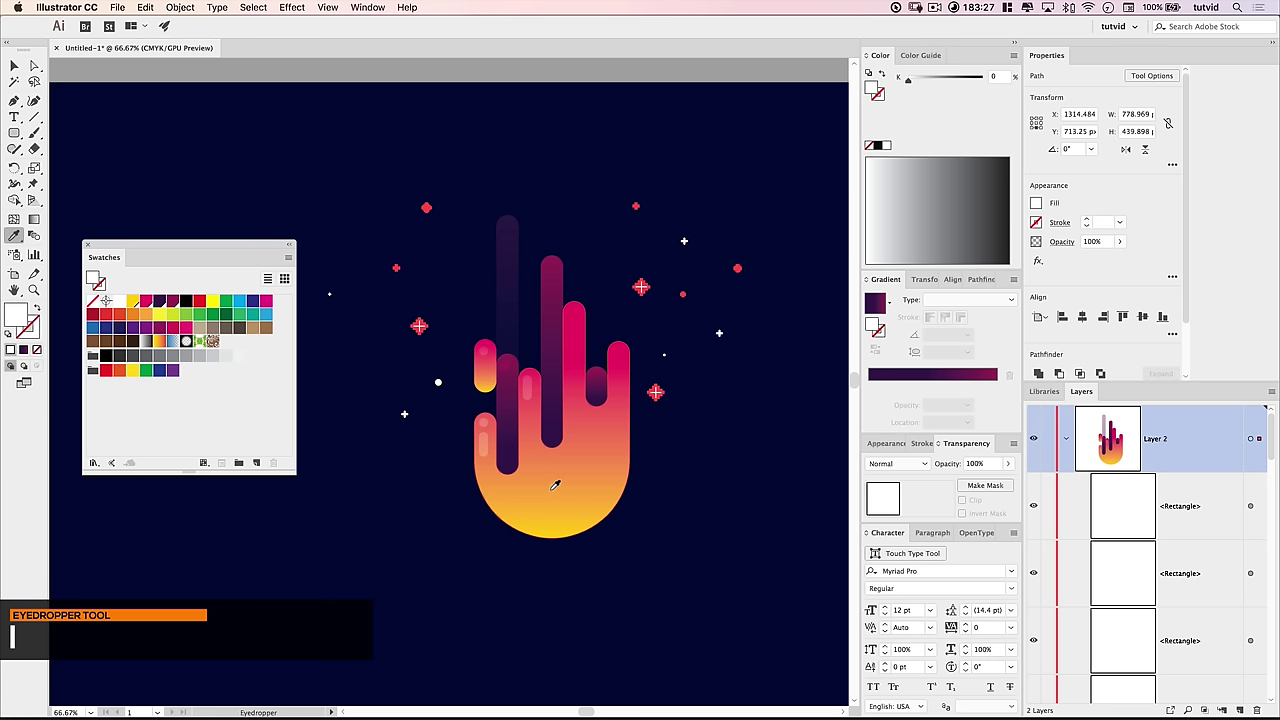
{"action": "left_click", "coordinate": [555, 485]}
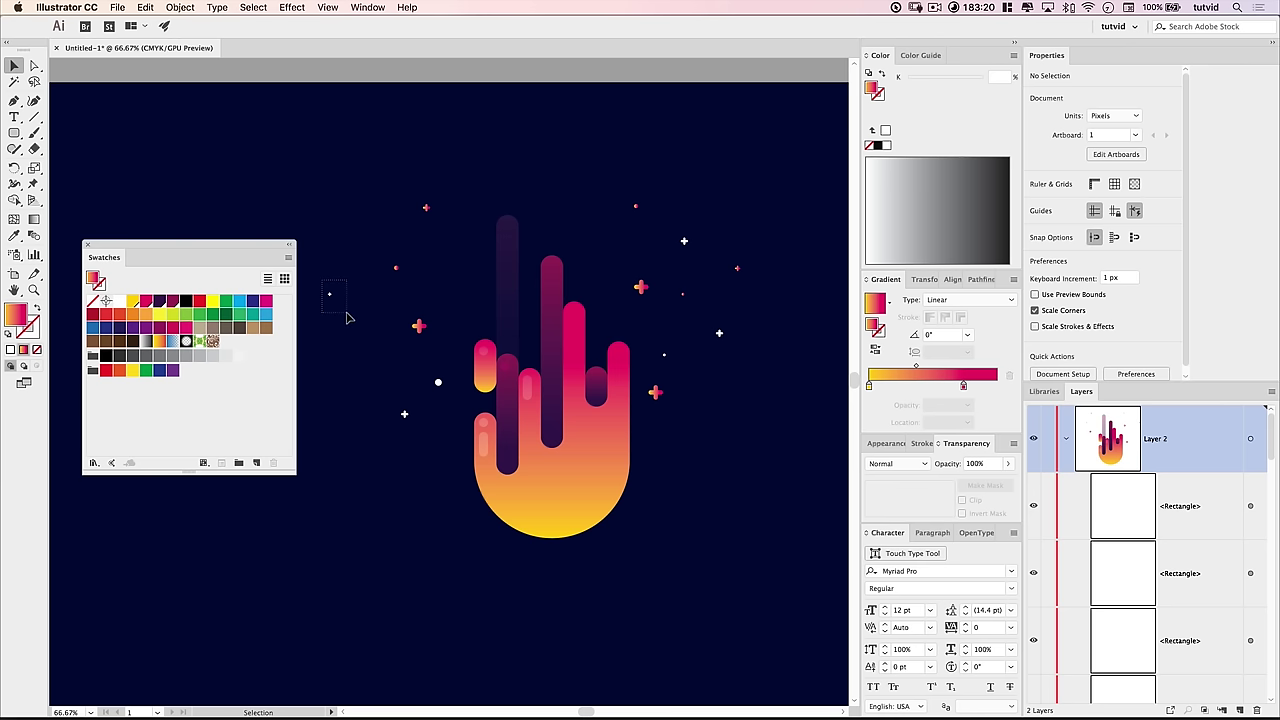
Step: Select the remaining white stars on both sides and apply the tall dark purple bar's gradient with the Eyedropper, then deselect them
{"action": "left_click_drag", "start_coordinate": [347, 318], "coordinate": [349, 320]}
{"action": "left_click_drag", "start_coordinate": [437, 422], "coordinate": [440, 425]}
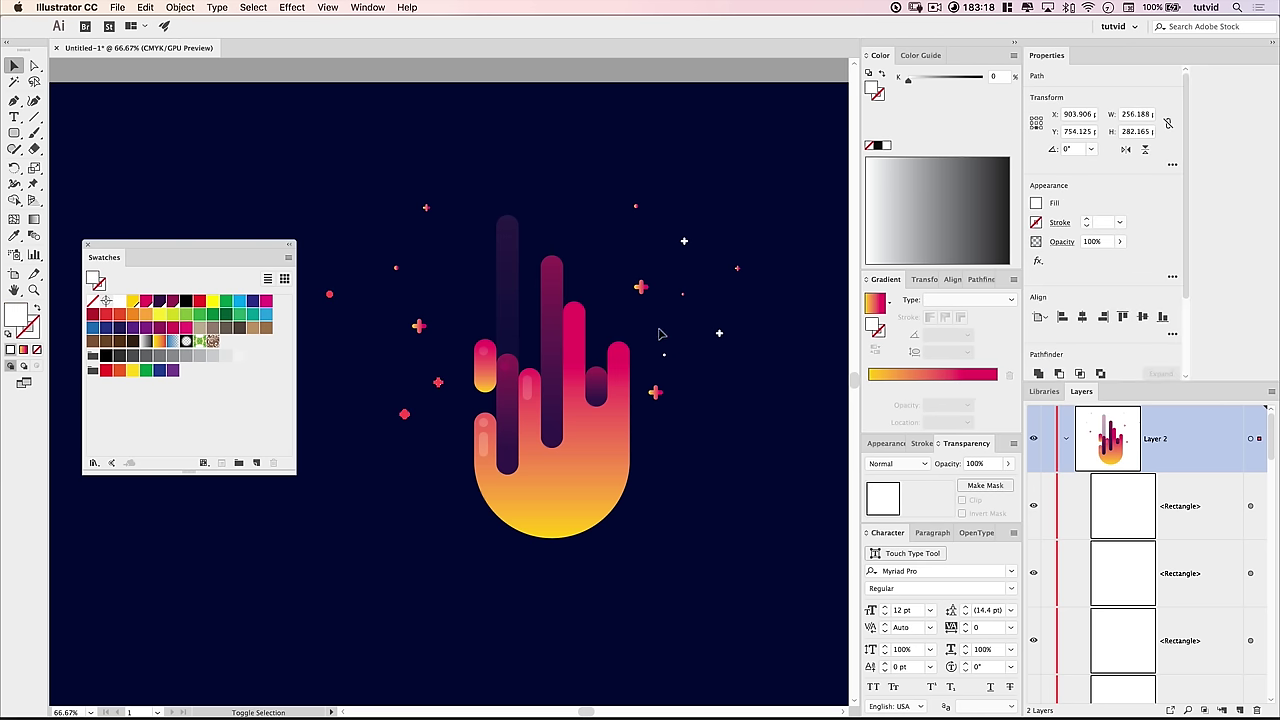
{"action": "left_click_drag", "start_coordinate": [658, 325], "coordinate": [744, 380]}
{"action": "left_click", "coordinate": [684, 241], "text": "shift"}
{"action": "left_click", "coordinate": [566, 380], "text": "shift"}
{"action": "key", "text": "i"}
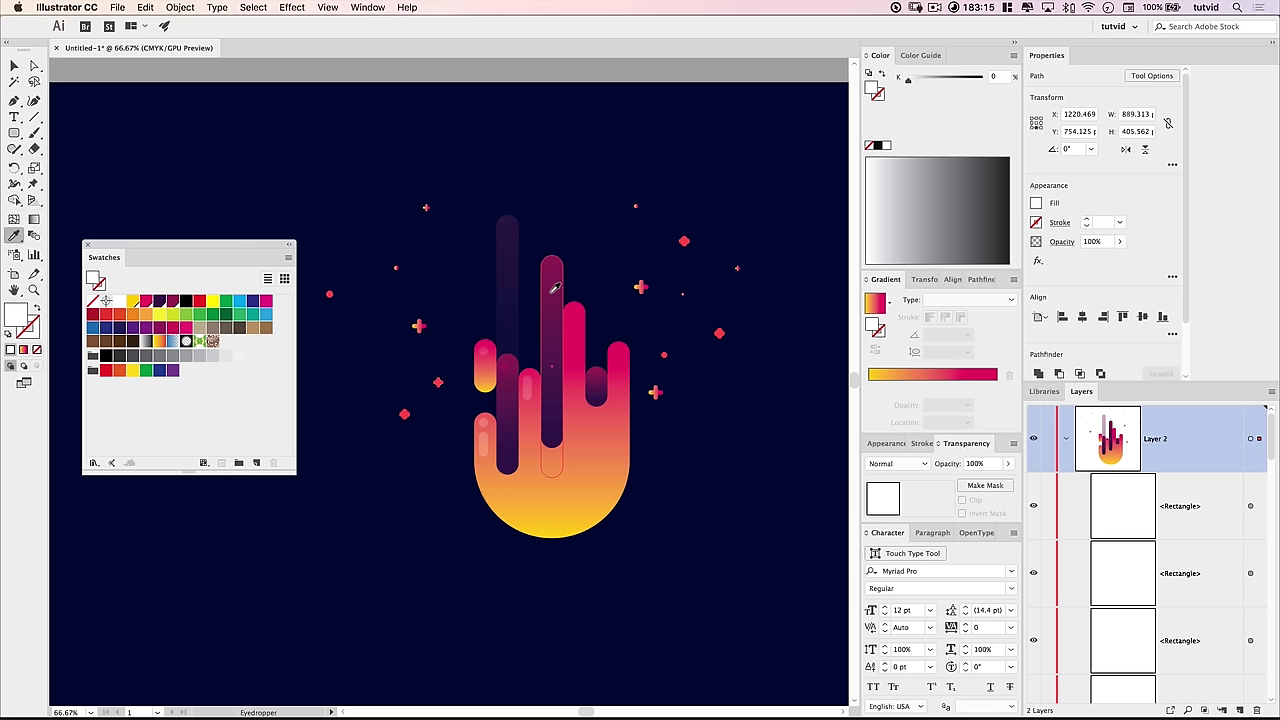
{"action": "left_click", "coordinate": [553, 288]}
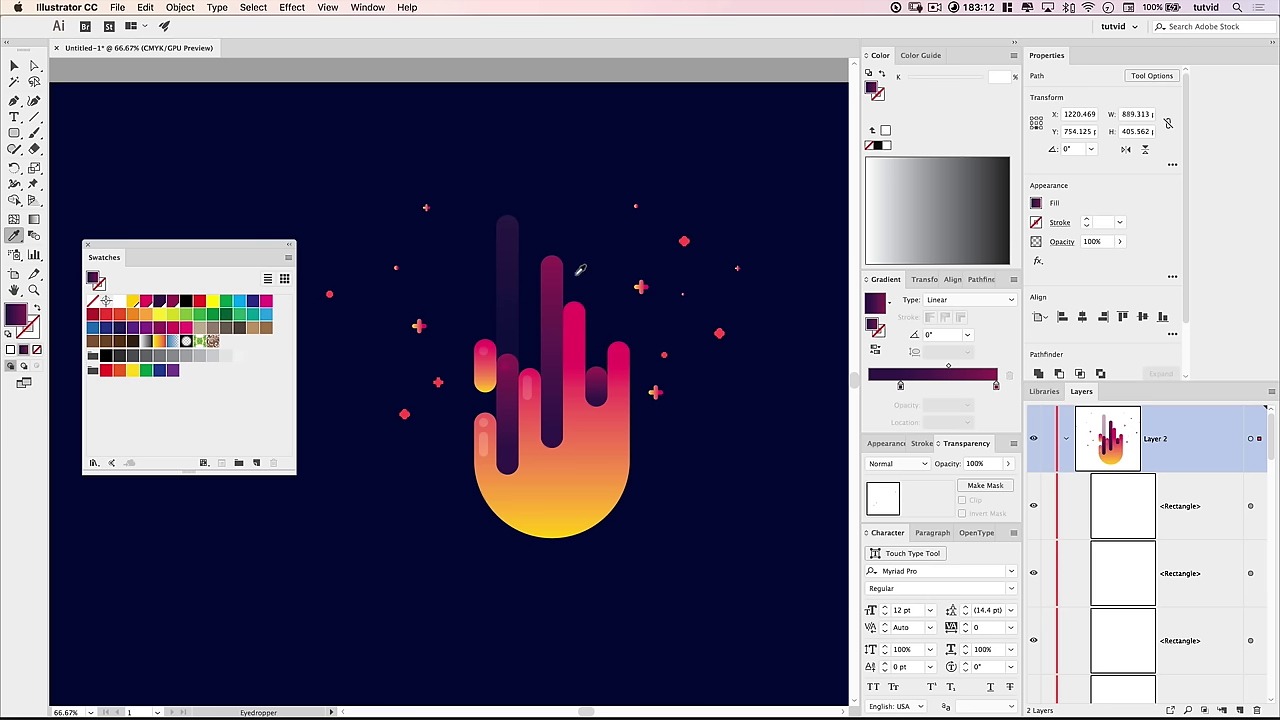
{"action": "key", "text": "v"}
{"action": "left_click", "coordinate": [476, 583]}
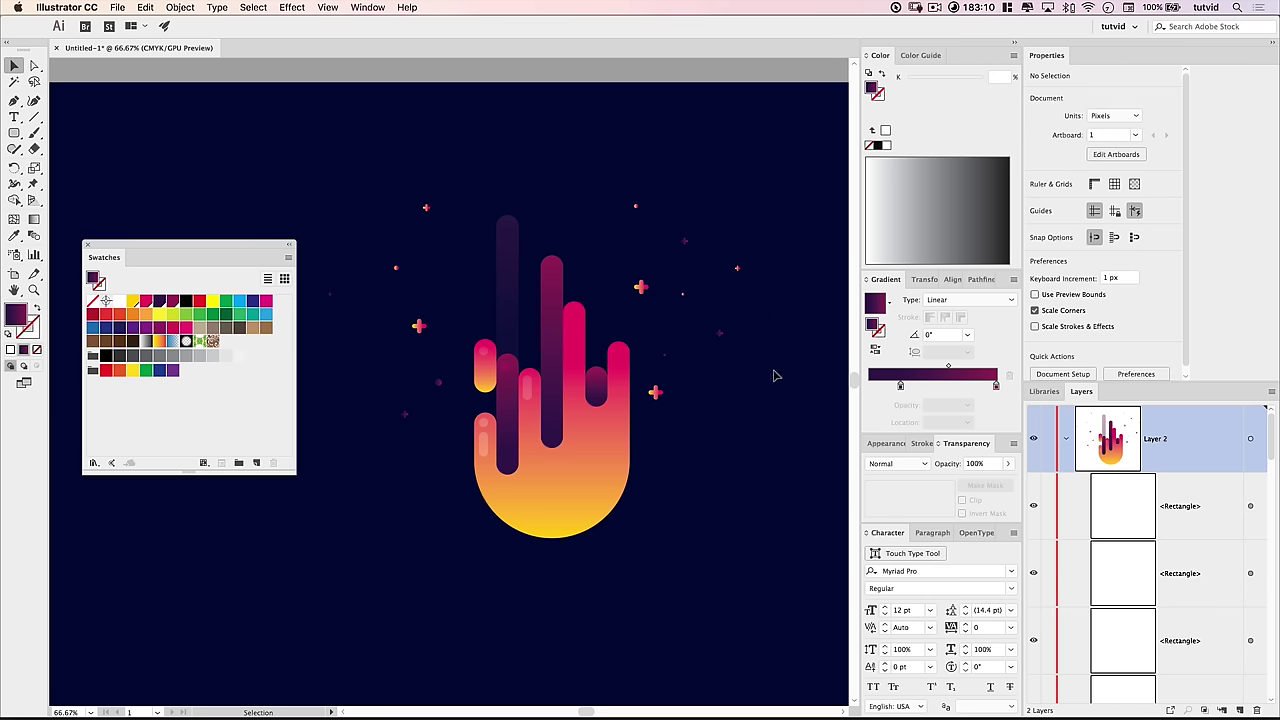
Step: Create a 20 by 20 px circle with the Ellipse tool in the empty area below the artboard
{"action": "scroll", "coordinate": [680, 350], "scroll_direction": "up", "scroll_amount": 1}
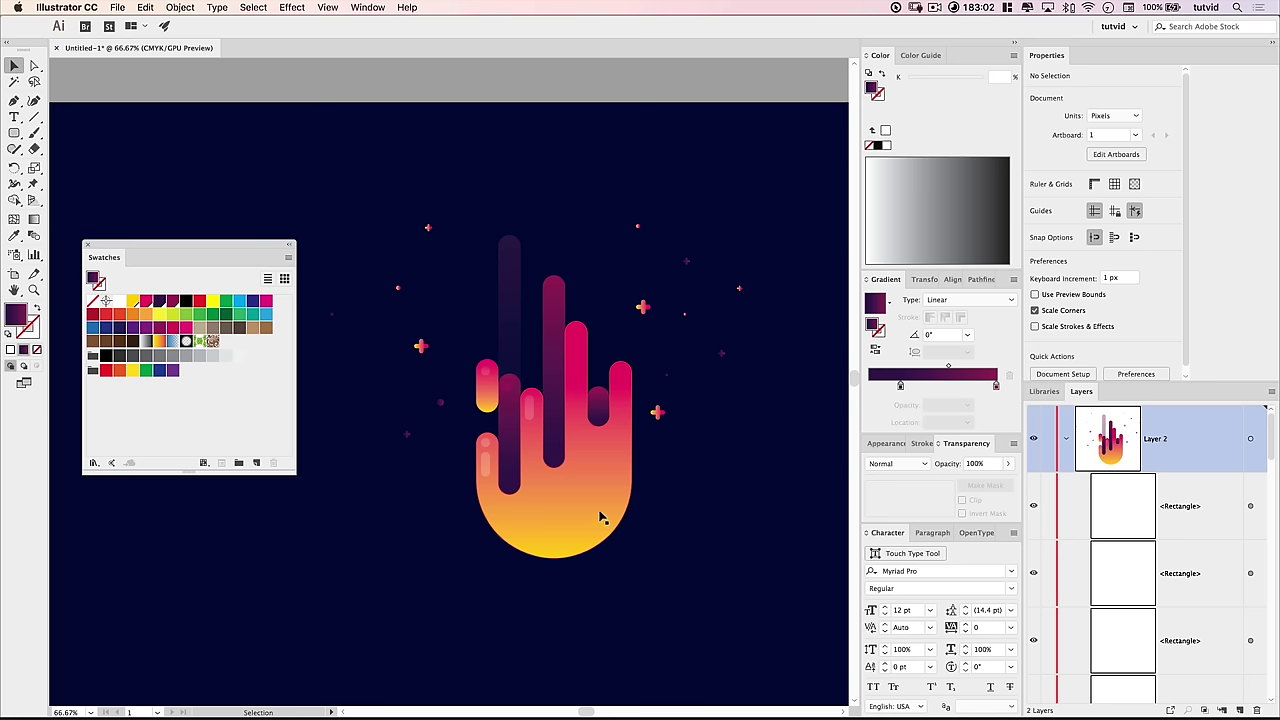
{"action": "left_click_drag", "start_coordinate": [586, 423], "coordinate": [552, 55]}
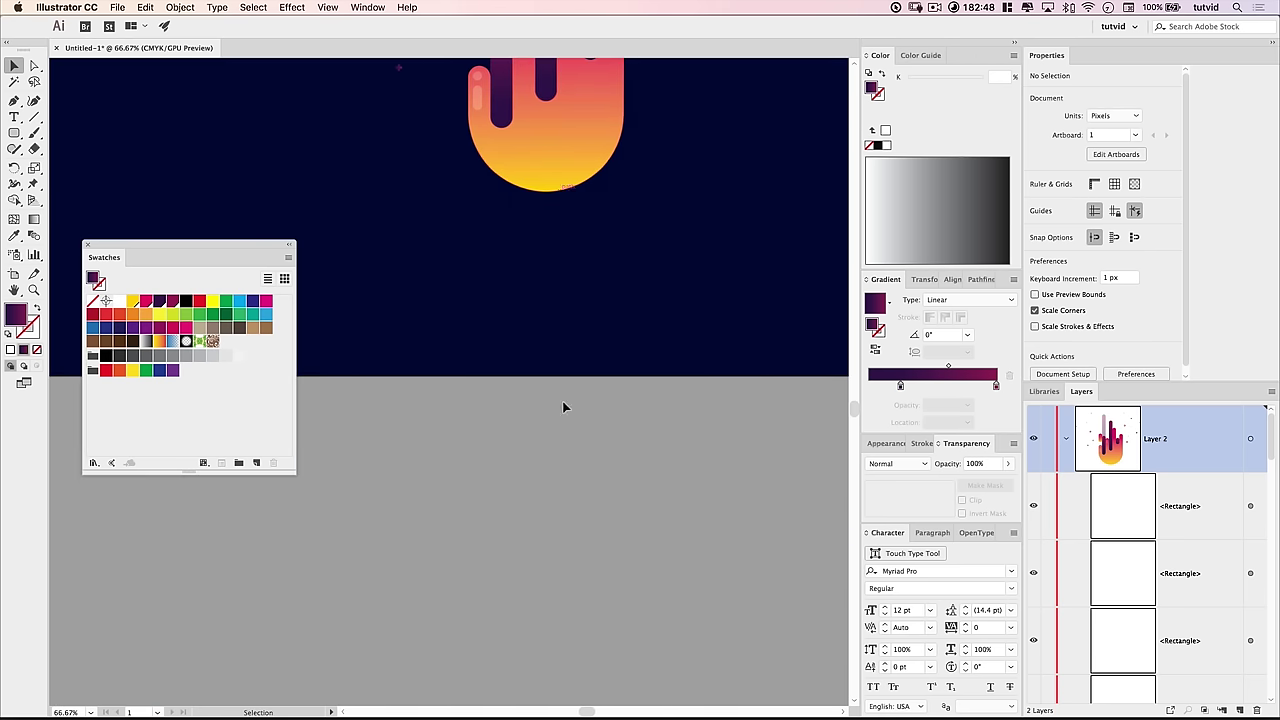
{"action": "left_click_drag", "start_coordinate": [14, 132], "coordinate": [83, 170]}
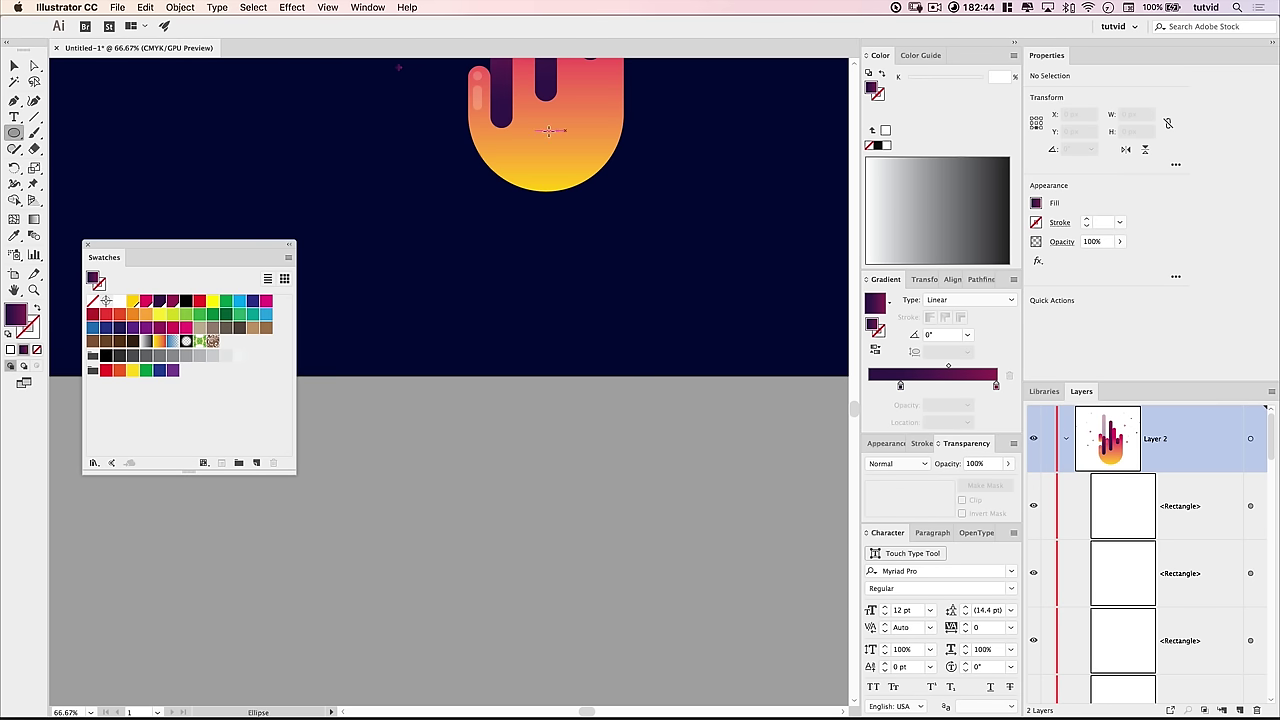
{"action": "left_click", "coordinate": [507, 506]}
{"action": "type", "text": "20"}
{"action": "key", "text": "Tab"}
{"action": "type", "text": "20"}
{"action": "key", "text": "Return"}
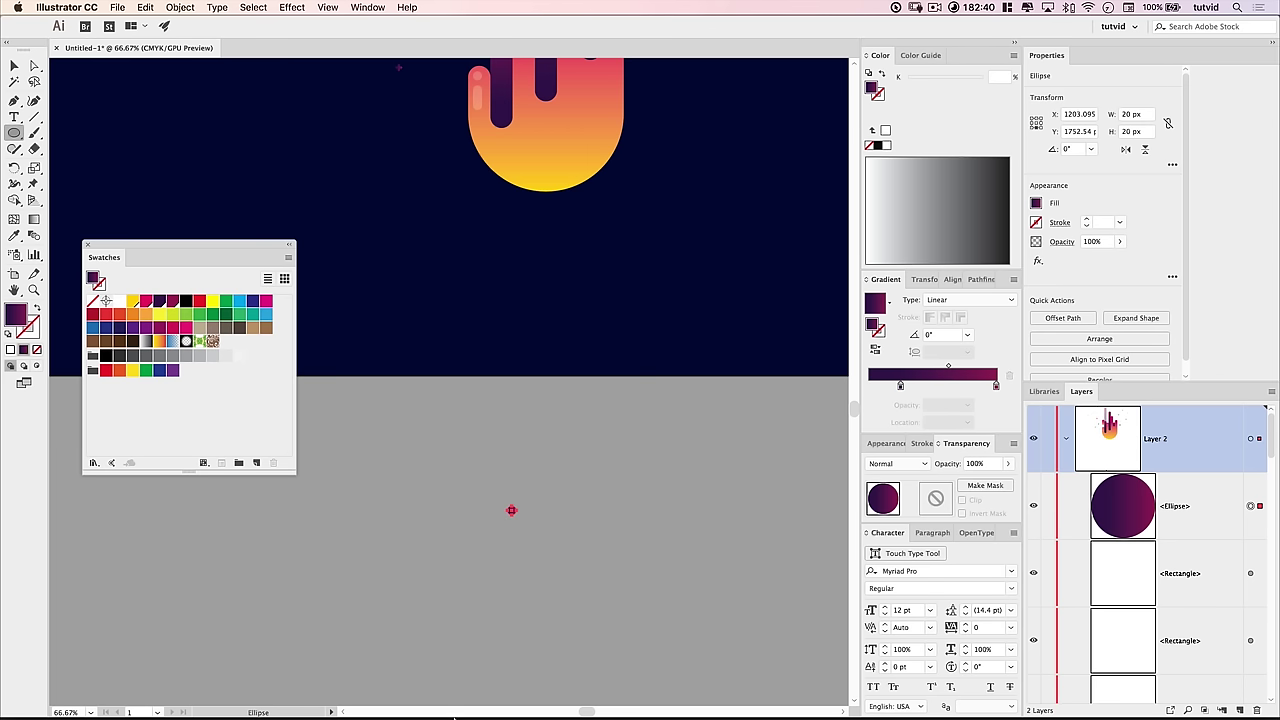
Step: Fill the new circle with the solid dark purple swatch C=85 M=100 Y=25 K=40
{"action": "key", "text": "super+equal"}
{"action": "key", "text": "super+equal"}
{"action": "left_click_drag", "start_coordinate": [466, 437], "coordinate": [520, 509]}
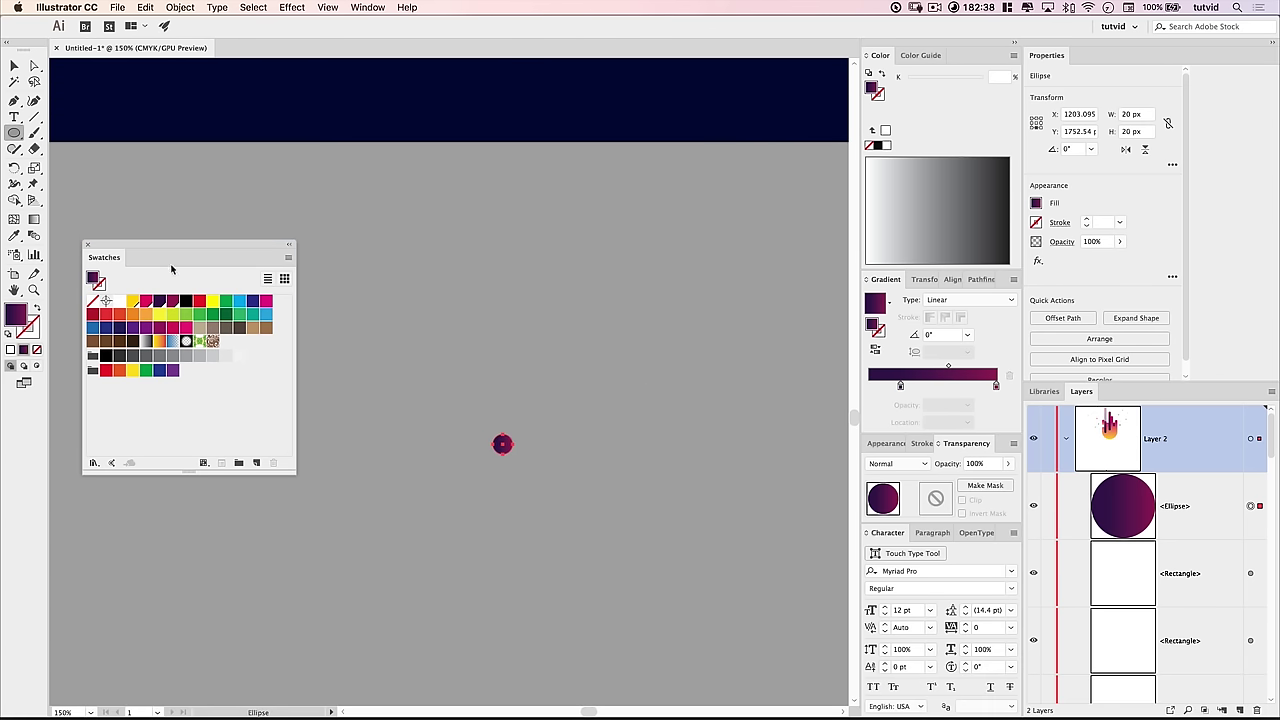
{"action": "left_click", "coordinate": [159, 300]}
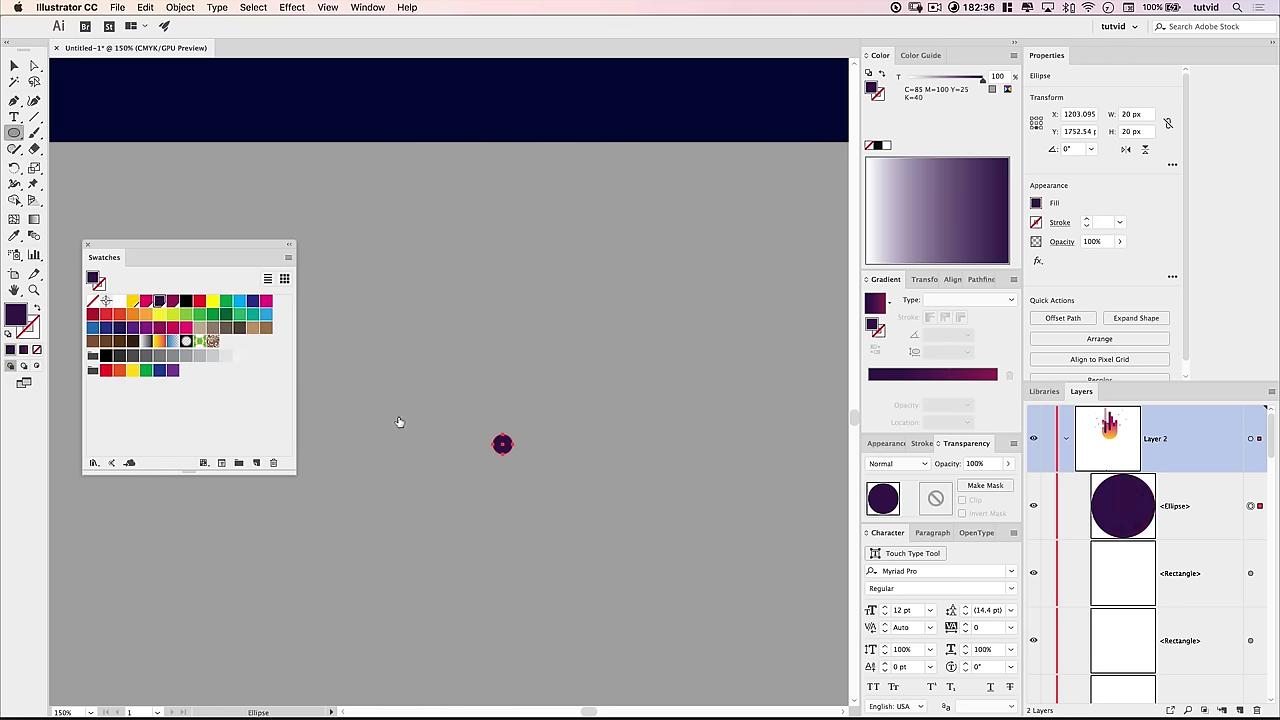
Step: Paste a copy of the dark purple circle in front and move it 50 px to the right
{"action": "left_click", "coordinate": [145, 7]}
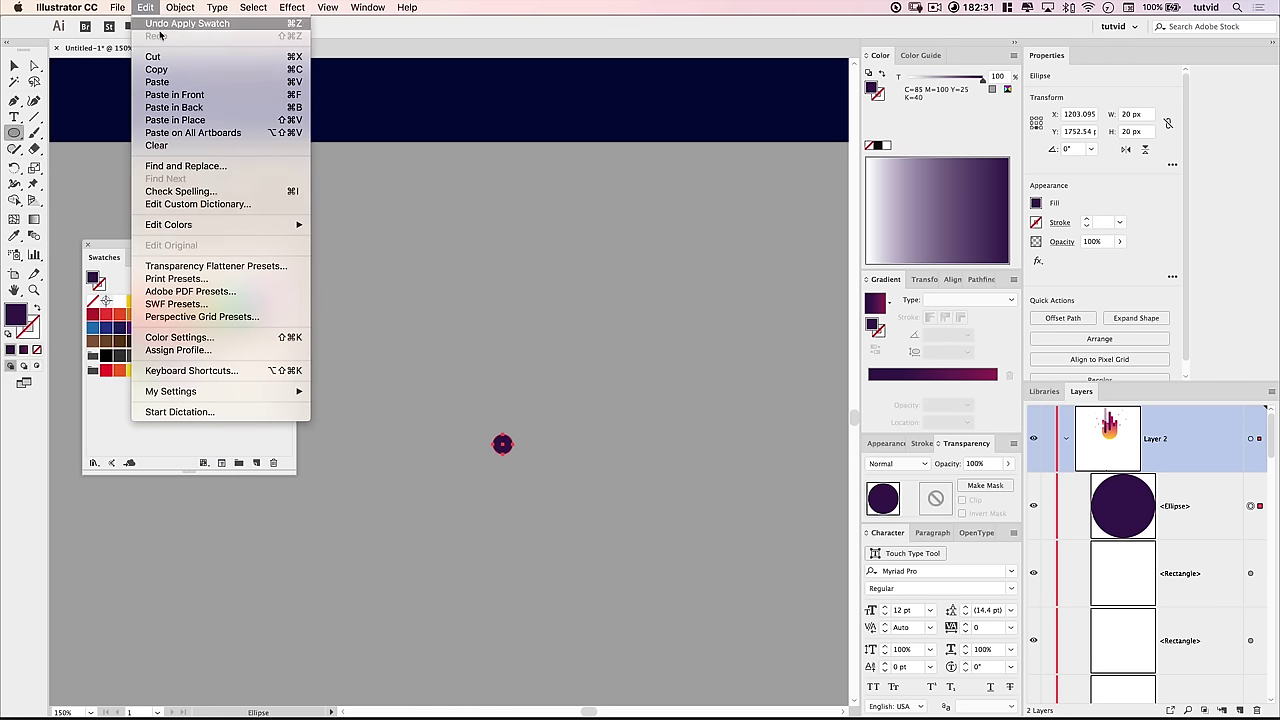
{"action": "left_click", "coordinate": [175, 94]}
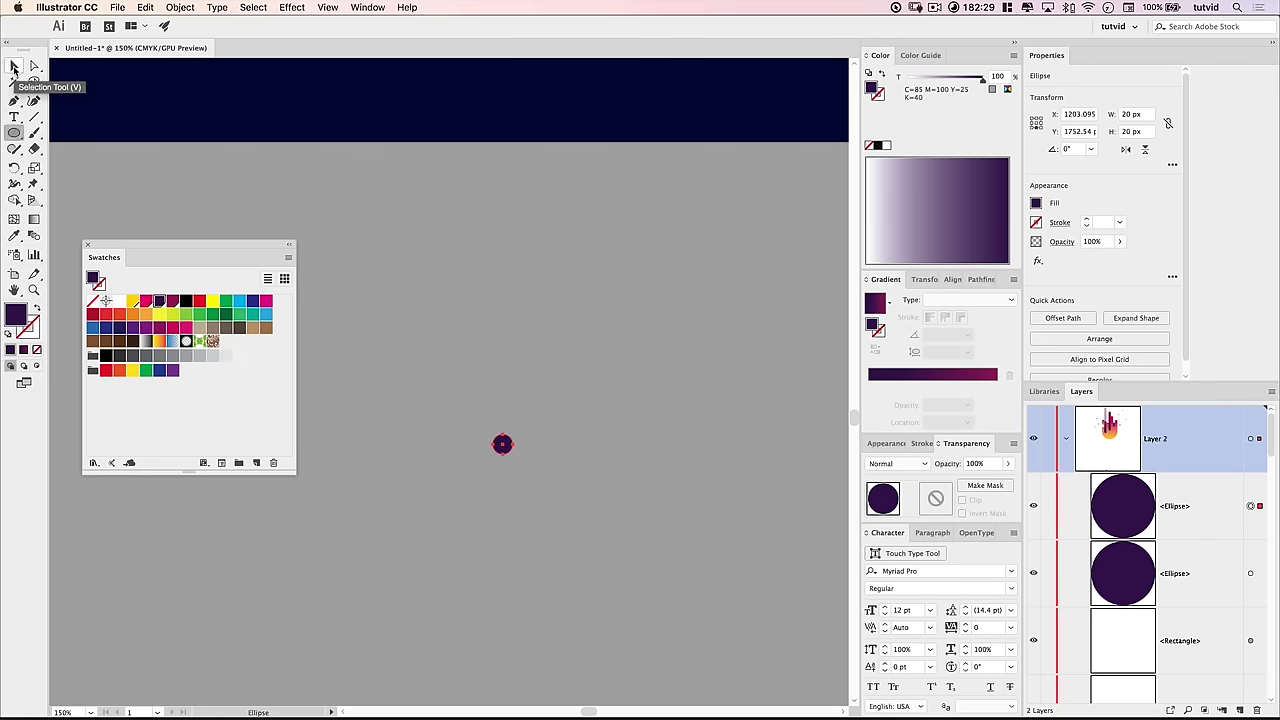
{"action": "left_click", "coordinate": [14, 66]}
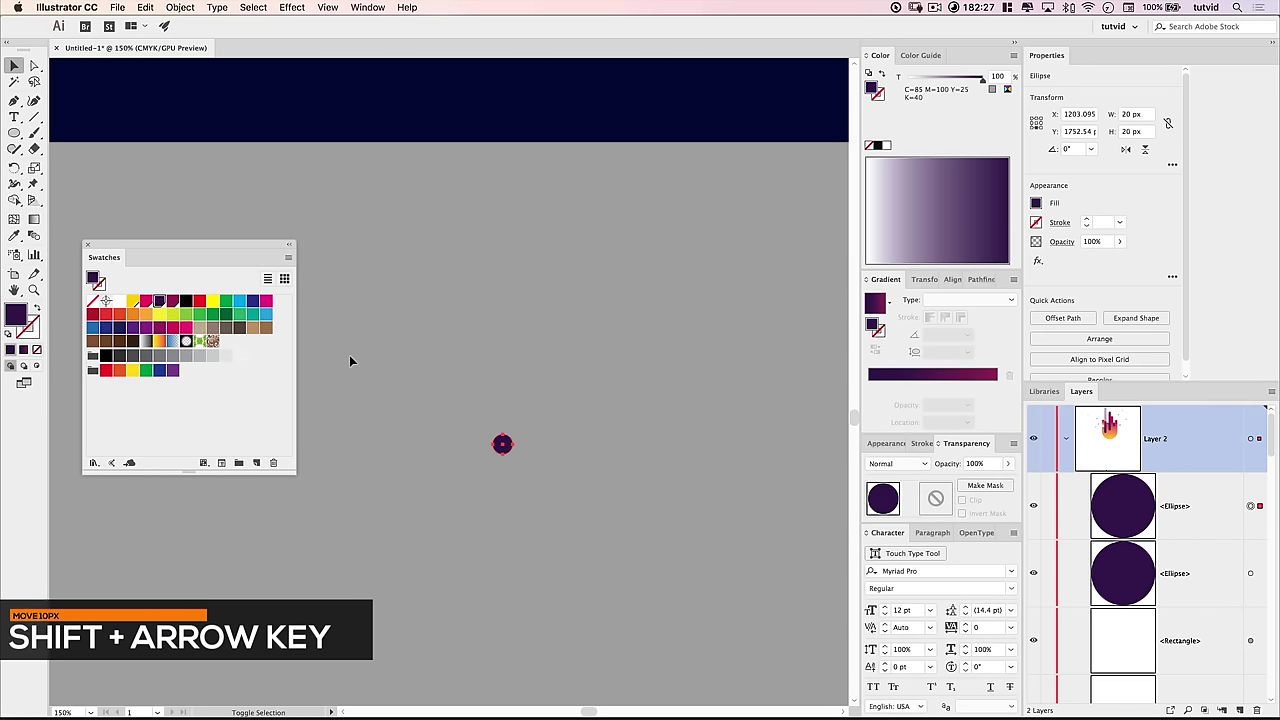
{"action": "key", "text": "shift+Right"}
{"action": "key", "text": "shift+Right"}
{"action": "key", "text": "shift+Right"}
{"action": "key", "text": "shift+Right"}
{"action": "key", "text": "shift+Right"}
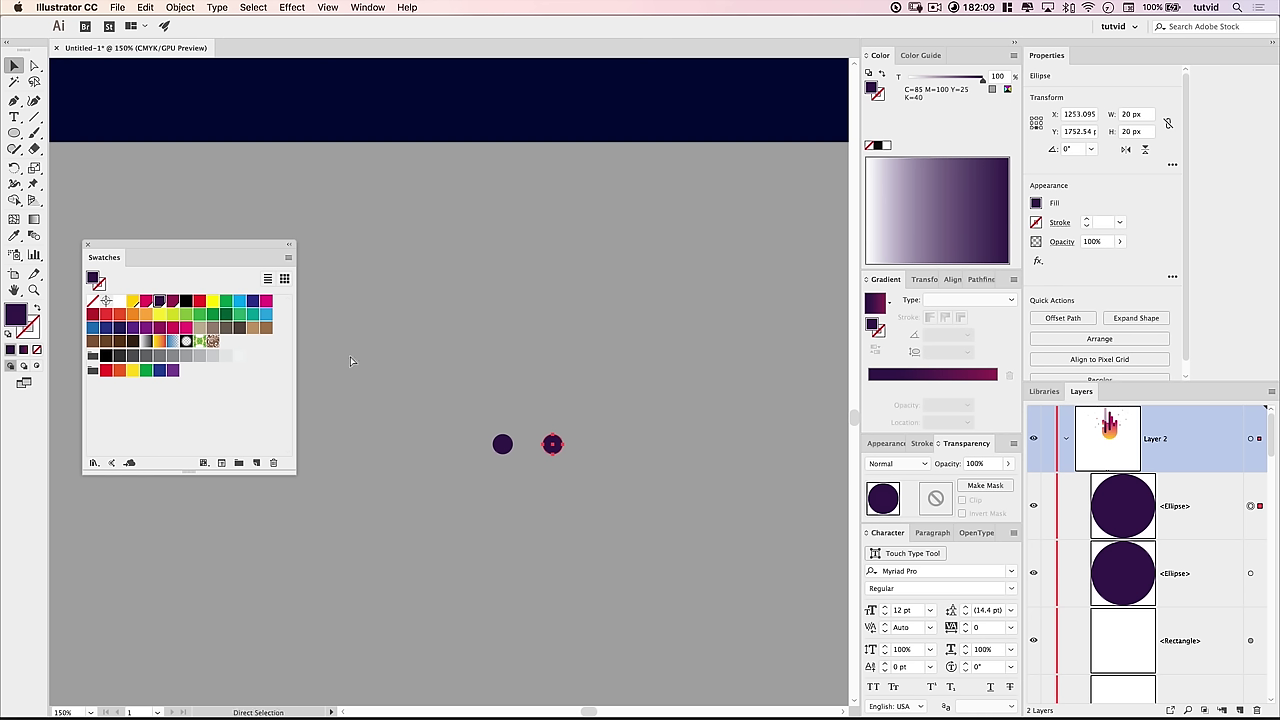
Step: Duplicate the right circle in front, center the copy between the two circles, and lower it 10 px
{"action": "key", "text": "super+c"}
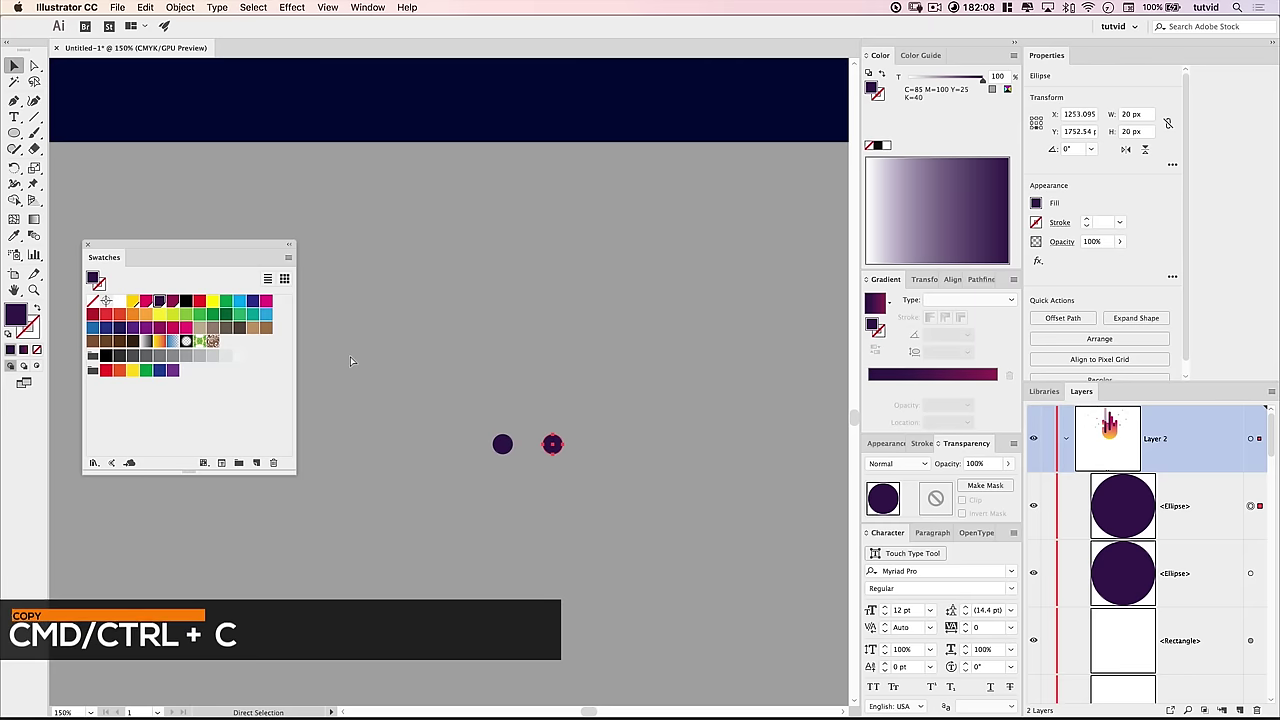
{"action": "key", "text": "super+f"}
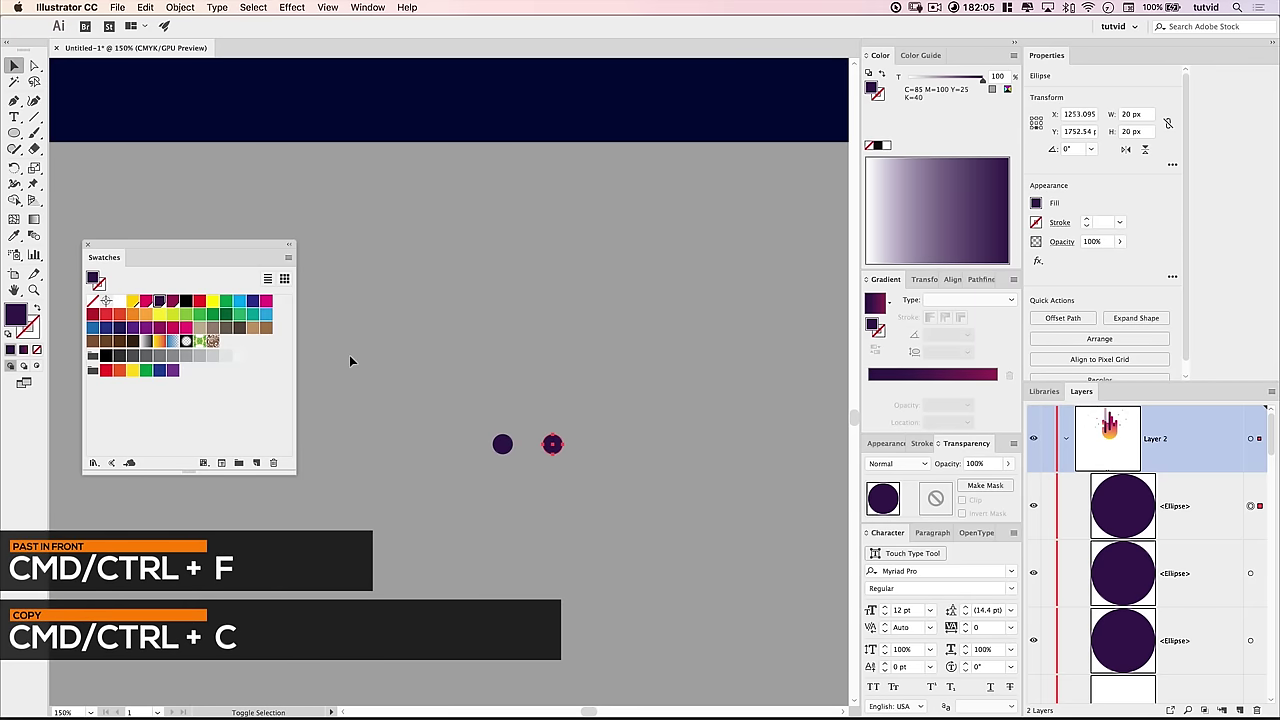
{"action": "key", "text": "shift+Left"}
{"action": "key", "text": "shift+Left"}
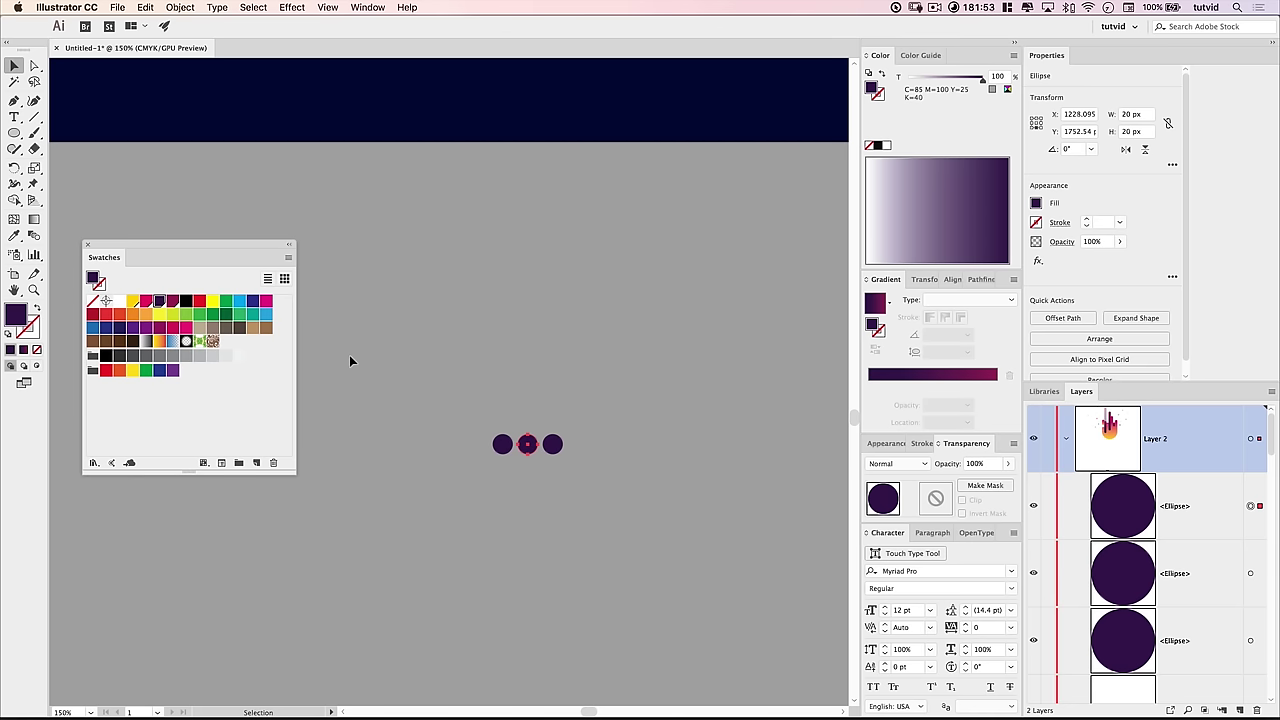
{"action": "key", "text": "shift+Down"}
Step: Delete the middle circle's top anchor point to leave only its lower half as a mouth shape
{"action": "key", "text": "z"}
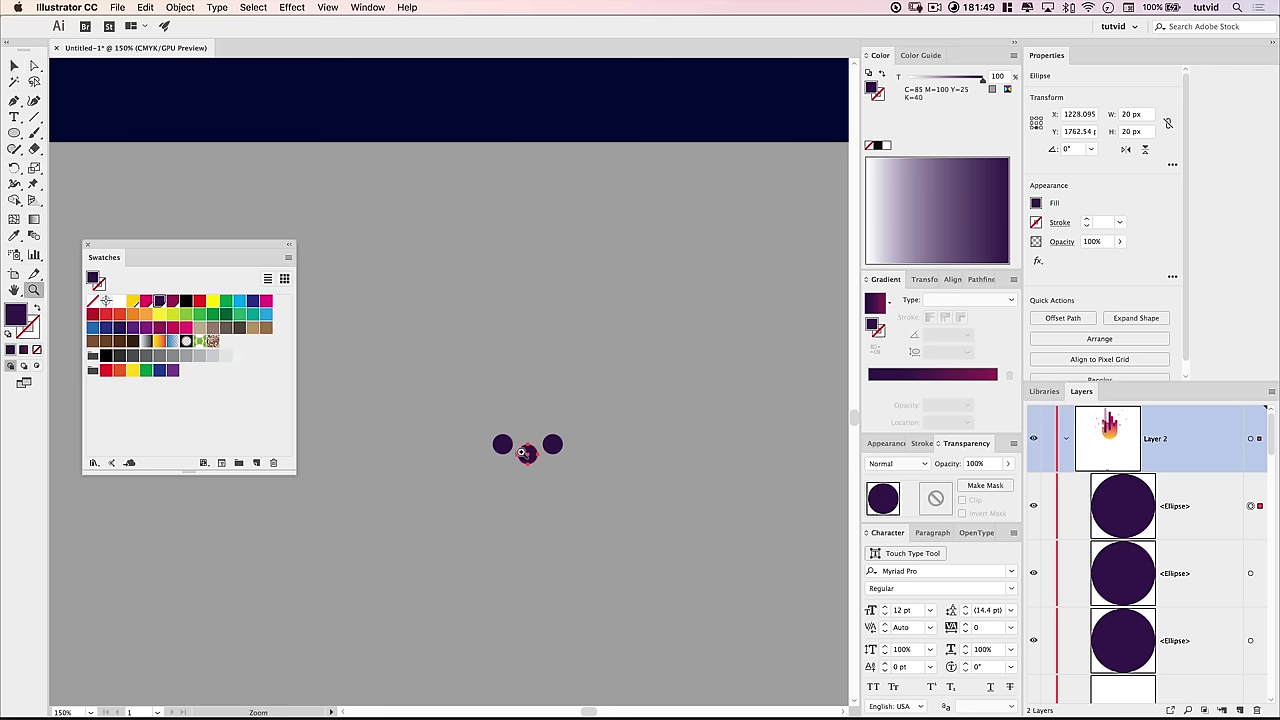
{"action": "left_click", "coordinate": [526, 457]}
{"action": "left_click", "coordinate": [457, 390]}
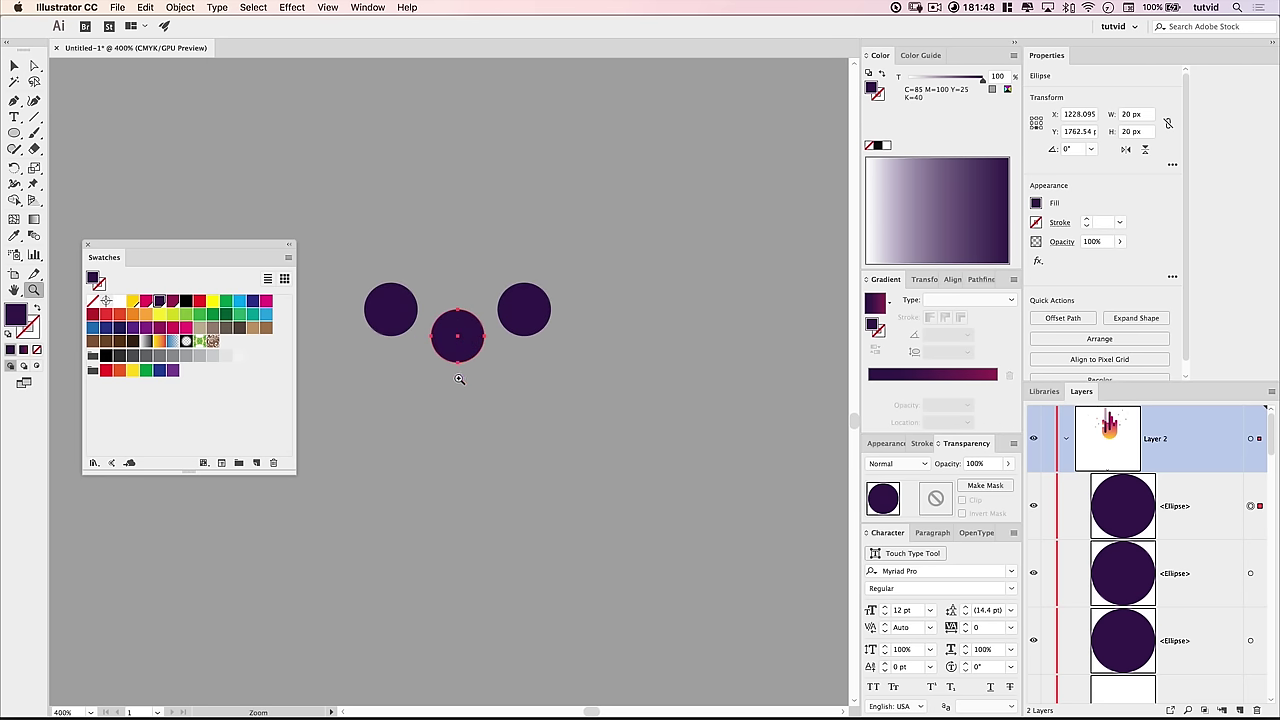
{"action": "left_click_drag", "start_coordinate": [457, 386], "coordinate": [572, 458]}
{"action": "left_click", "coordinate": [35, 66]}
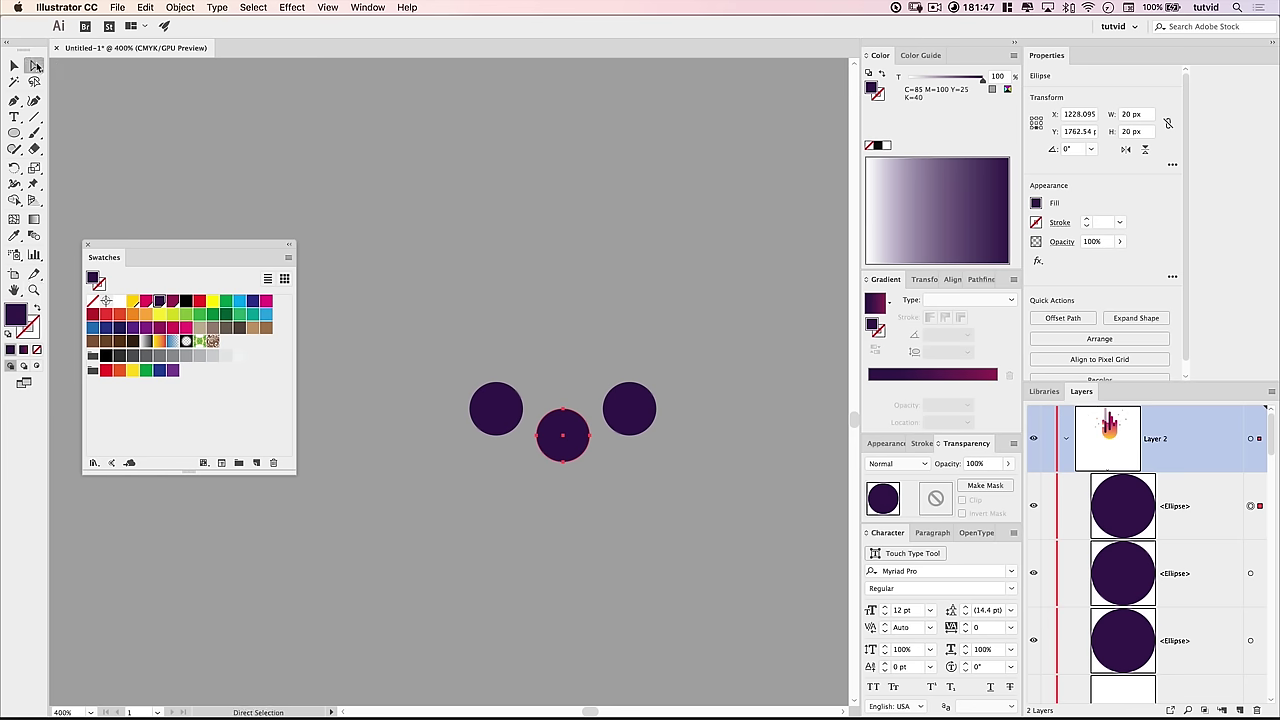
{"action": "left_click", "coordinate": [563, 409]}
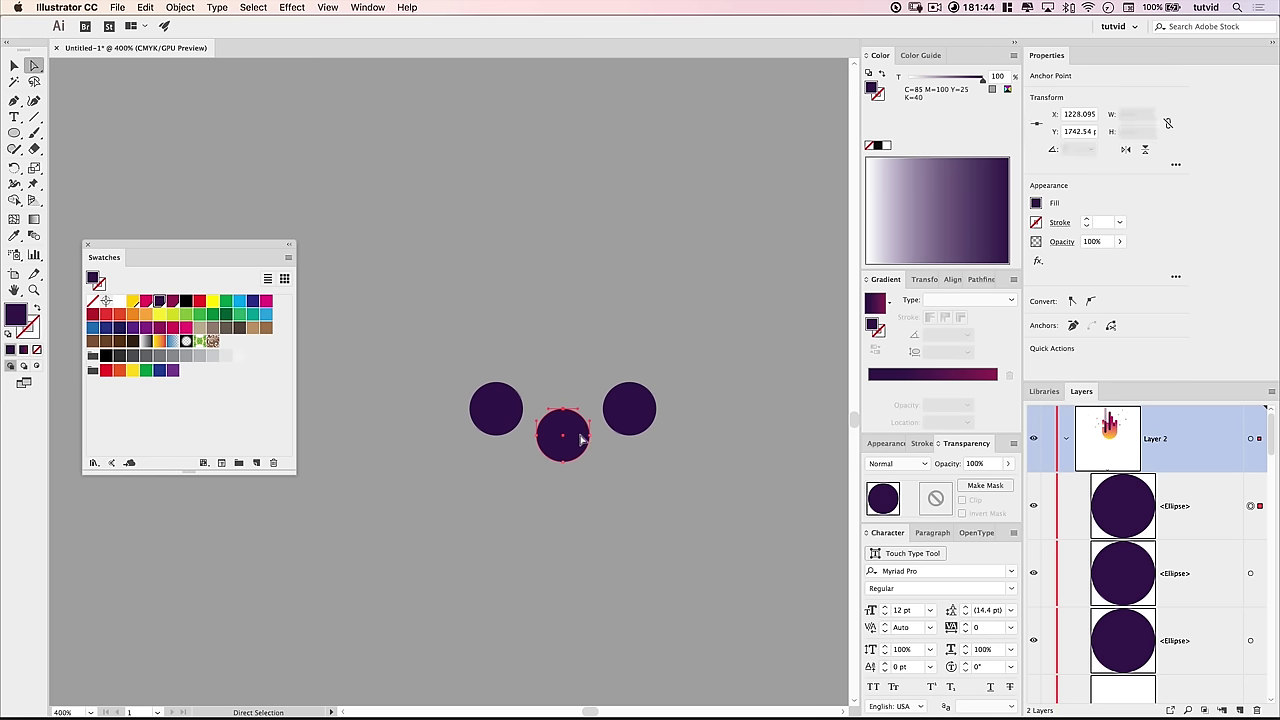
{"action": "key", "text": "Delete"}
{"action": "key", "text": "v"}
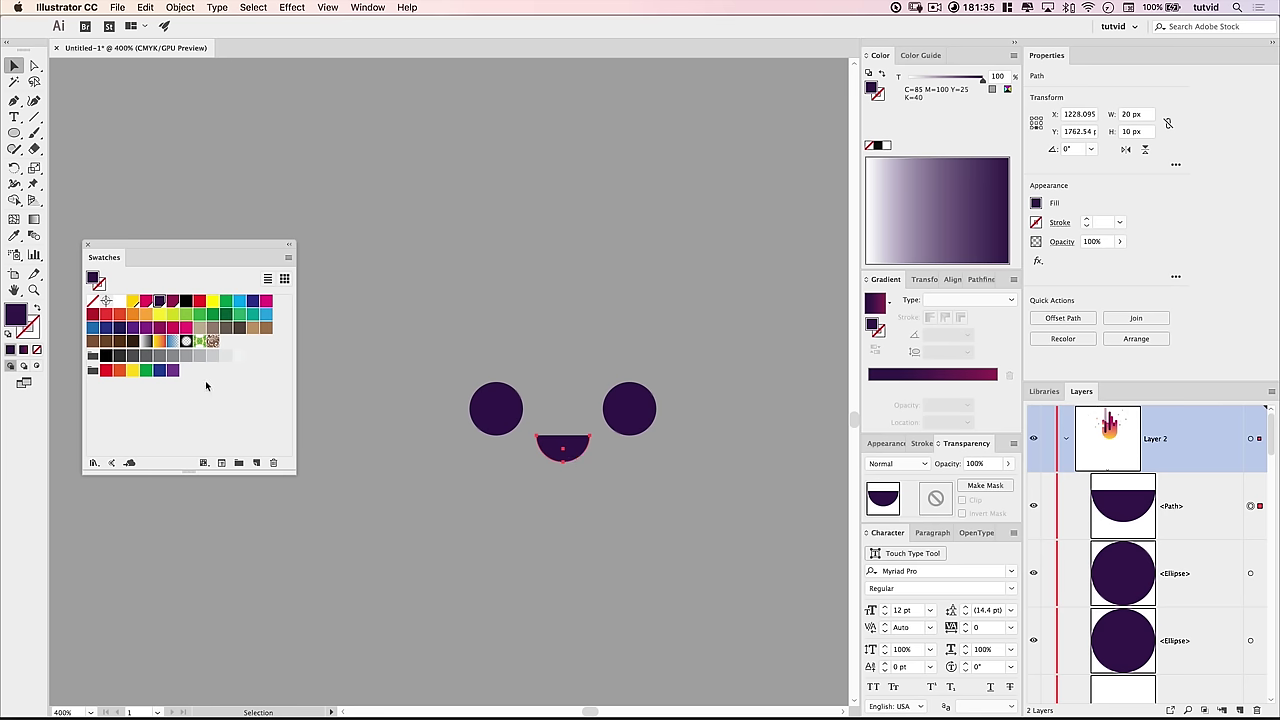
Step: Turn the mouth's dark purple fill into a 5 pt stroke with round caps
{"action": "left_click", "coordinate": [36, 309]}
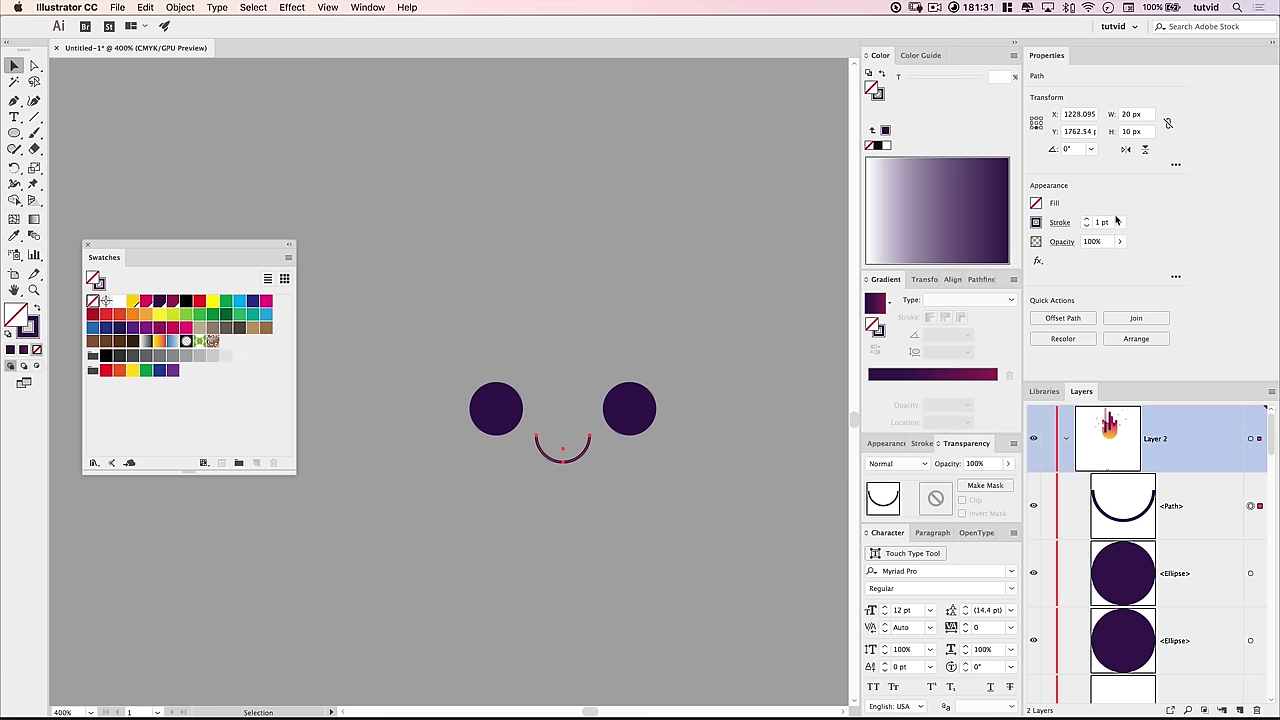
{"action": "left_click", "coordinate": [1086, 219]}
{"action": "left_click", "coordinate": [1086, 219]}
{"action": "left_click", "coordinate": [1086, 219]}
{"action": "left_click", "coordinate": [1086, 219]}
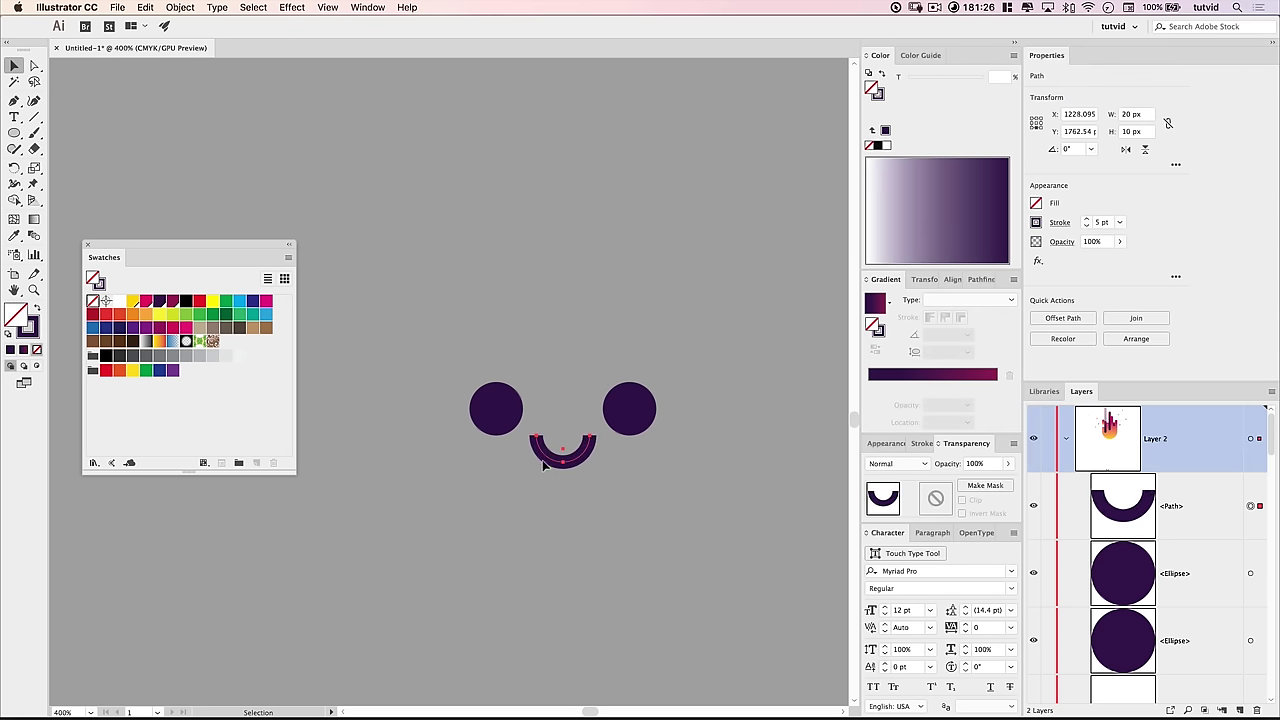
{"action": "left_click", "coordinate": [1060, 223]}
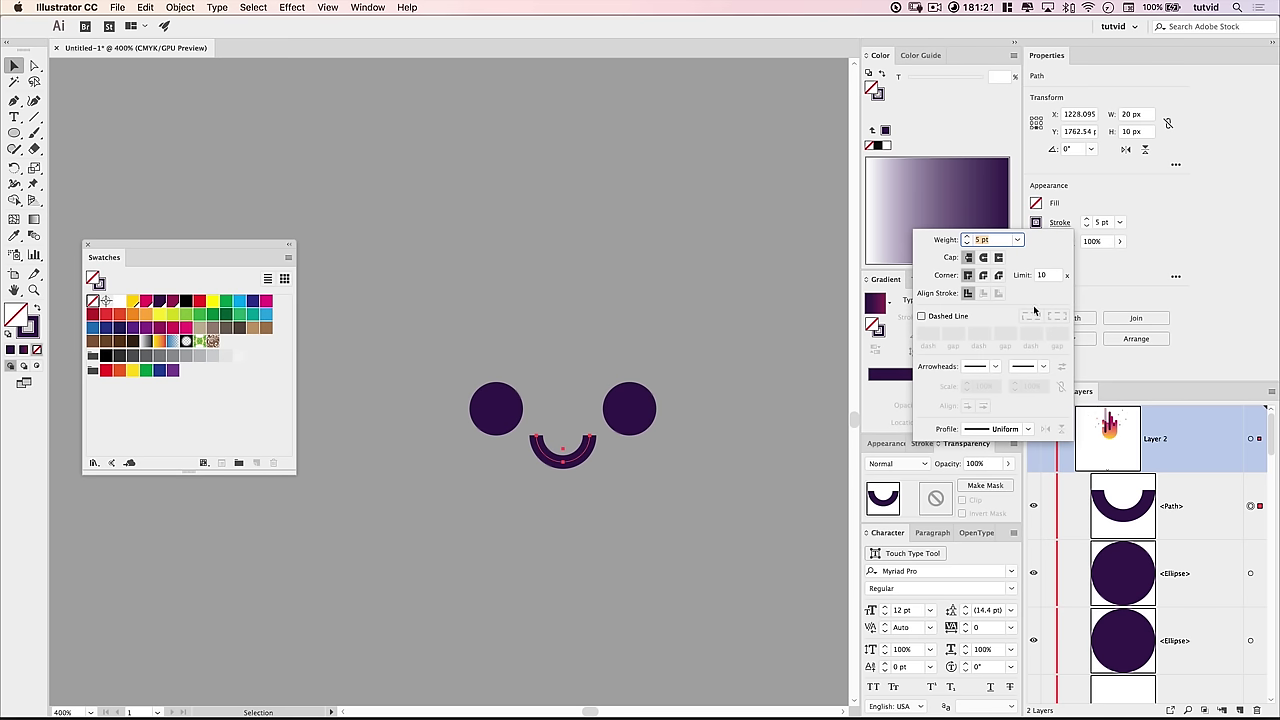
{"action": "left_click", "coordinate": [983, 257]}
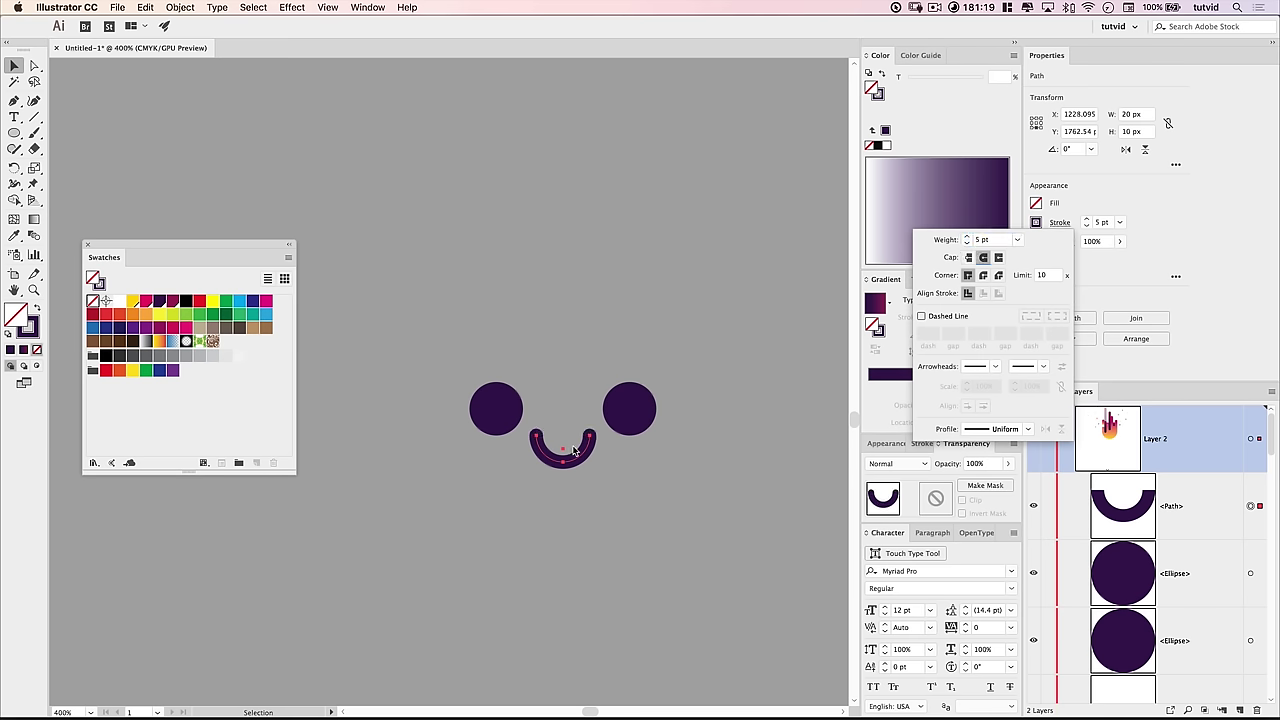
{"action": "left_click", "coordinate": [592, 516]}
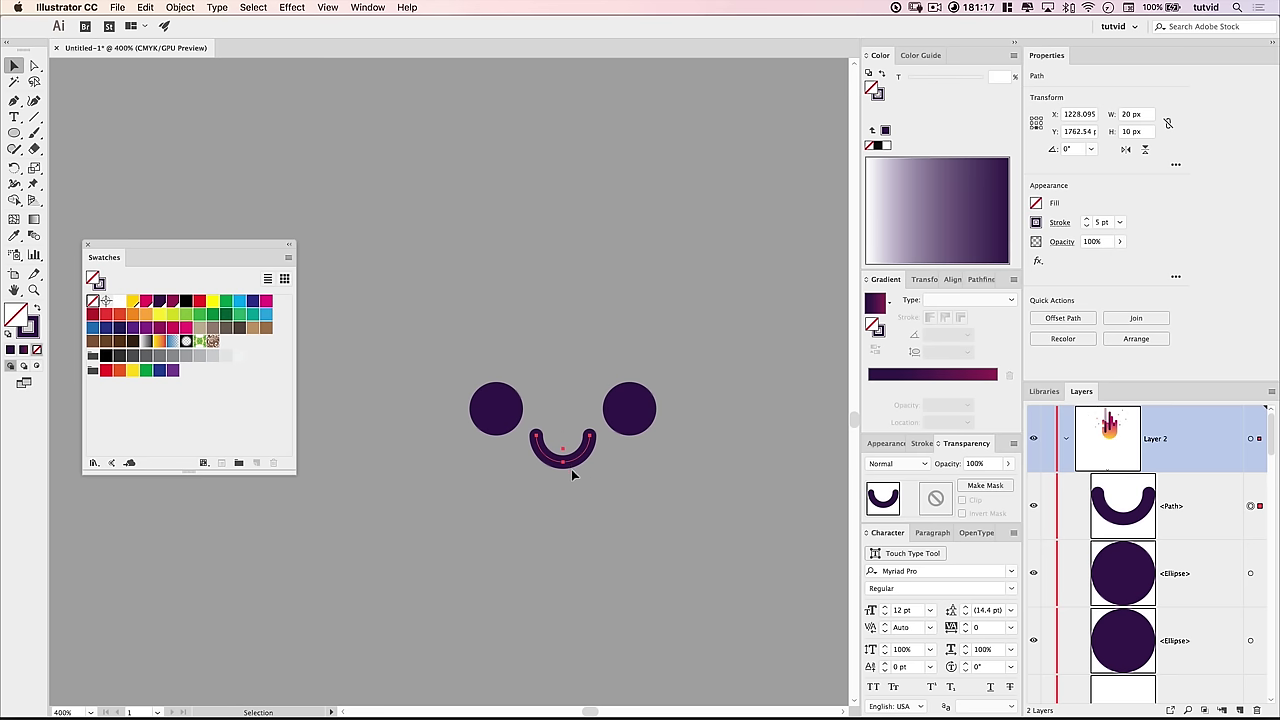
Step: Move the mouth down 5 px below the eyes and deselect it
{"action": "key", "text": "Down"}
{"action": "key", "text": "Down"}
{"action": "key", "text": "Down"}
{"action": "key", "text": "Down"}
{"action": "left_click", "coordinate": [636, 491]}
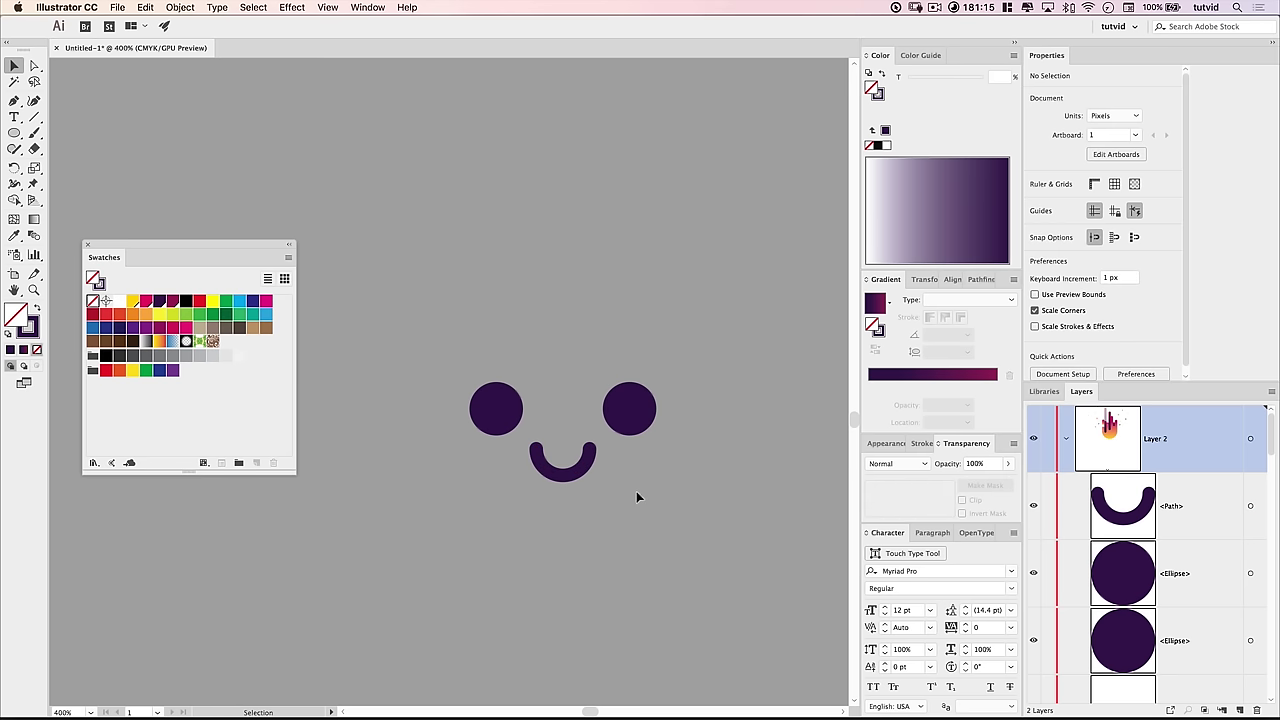
Step: Scale the mouth proportionally to a width of 15 px
{"action": "left_click", "coordinate": [561, 472]}
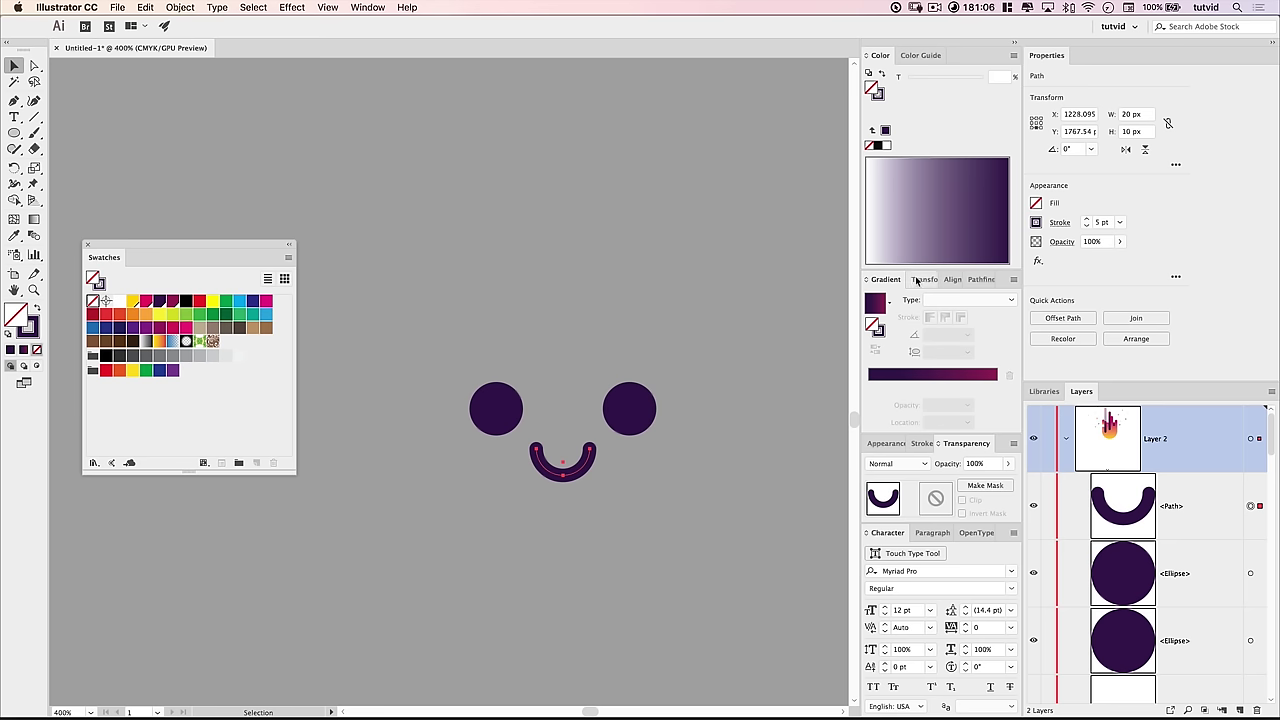
{"action": "left_click", "coordinate": [924, 279]}
{"action": "left_click", "coordinate": [957, 288]}
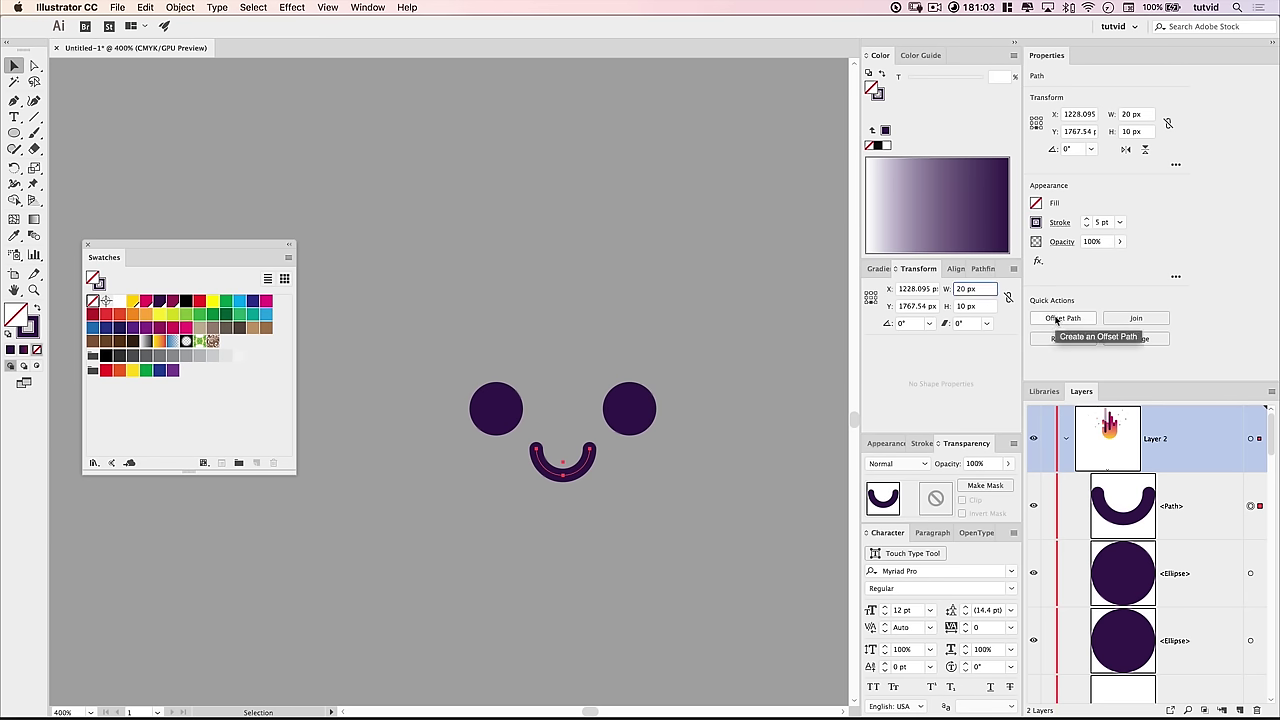
{"action": "left_click", "coordinate": [1008, 297]}
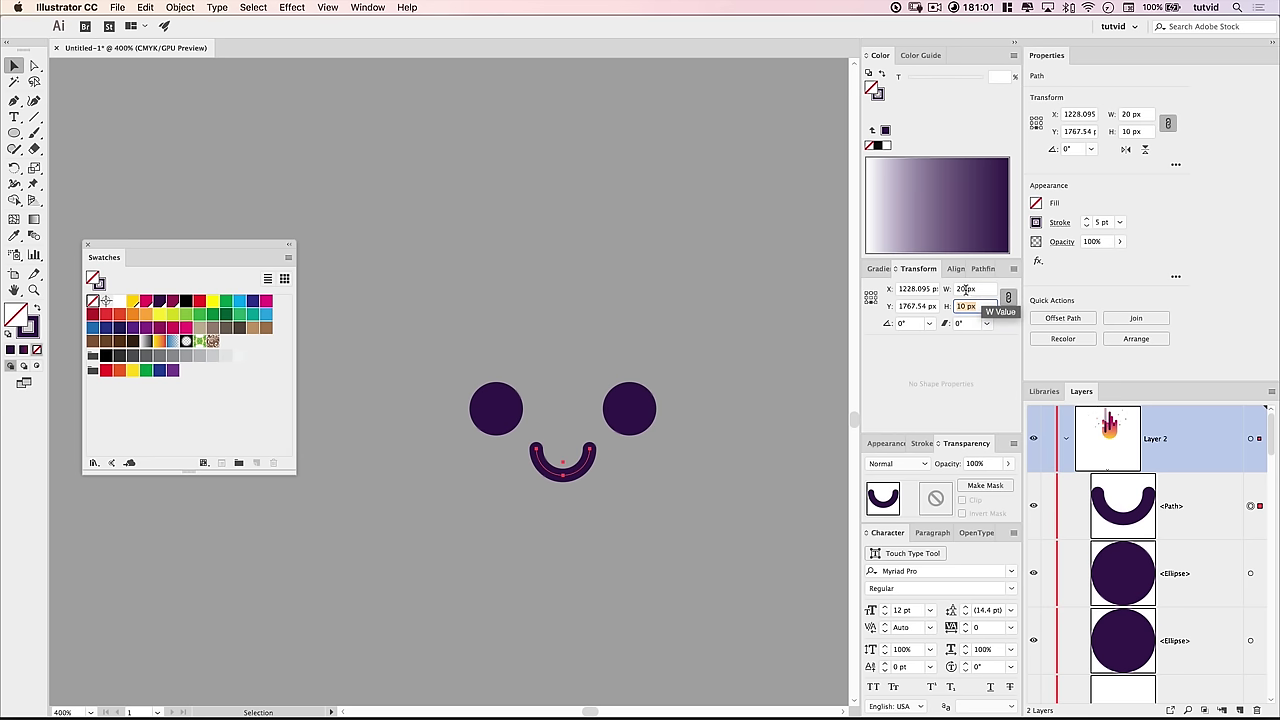
{"action": "key", "text": "BackSpace"}
{"action": "key", "text": "BackSpace"}
{"action": "type", "text": "15"}
{"action": "key", "text": "Return"}
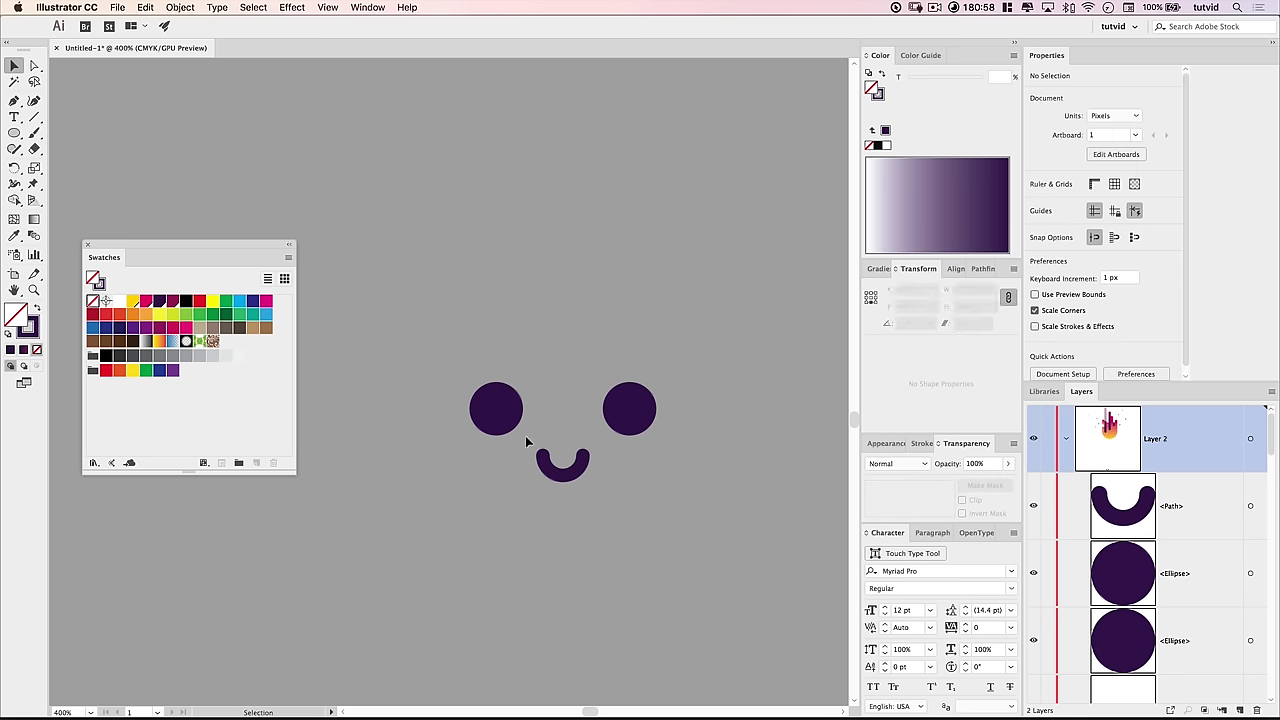
Step: Group the two eyes and the mouth into one face object
{"action": "left_click_drag", "start_coordinate": [590, 473], "coordinate": [594, 485]}
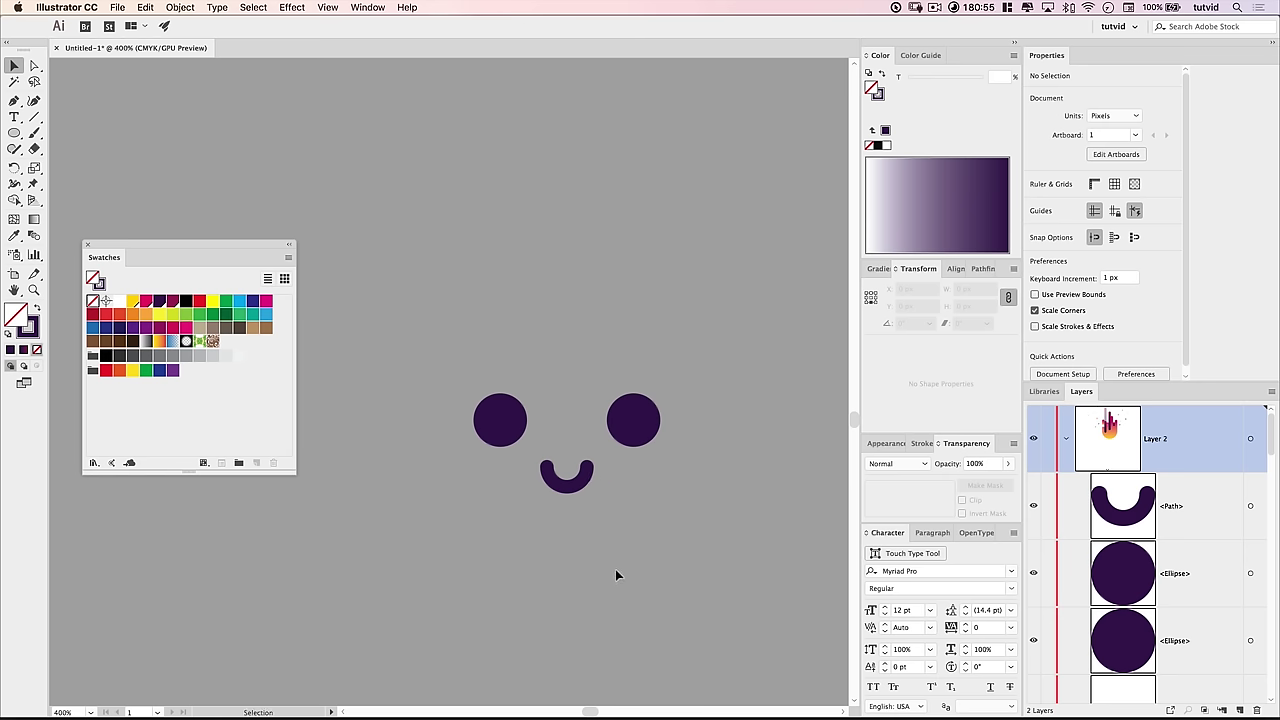
{"action": "key", "text": "super+a"}
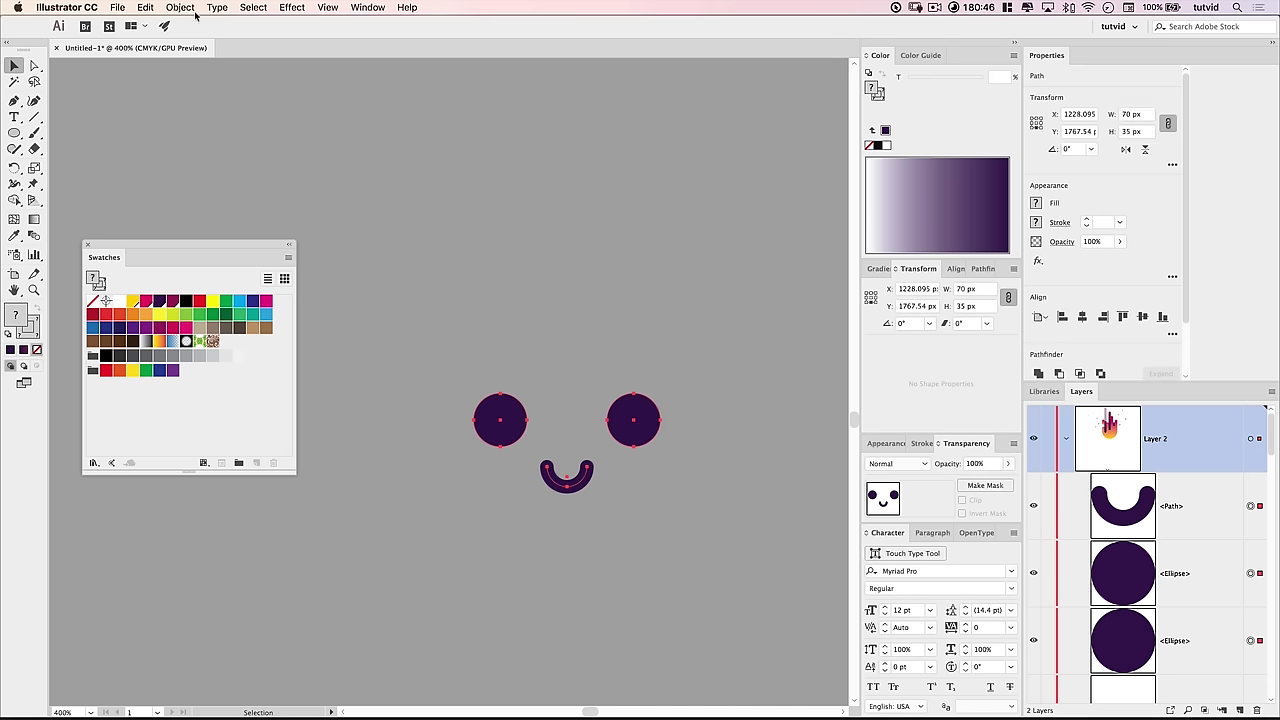
{"action": "left_click", "coordinate": [180, 7]}
{"action": "left_click", "coordinate": [190, 56]}
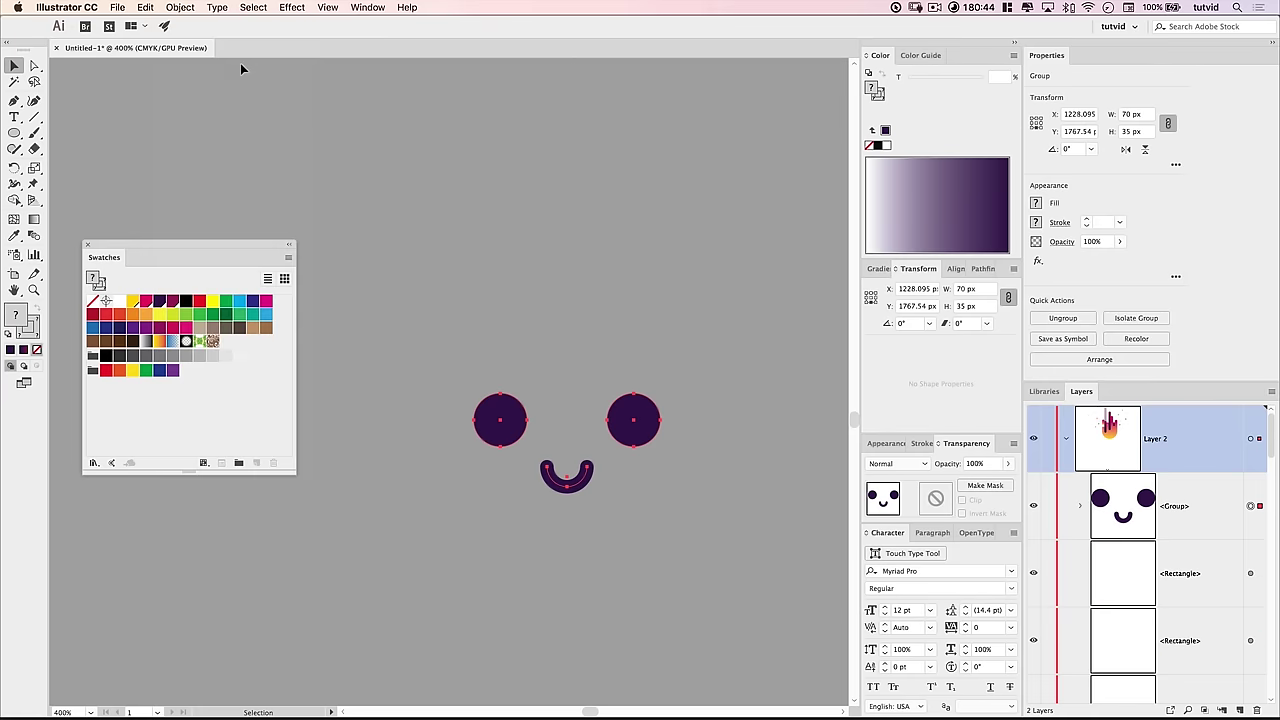
{"action": "left_click", "coordinate": [621, 587]}
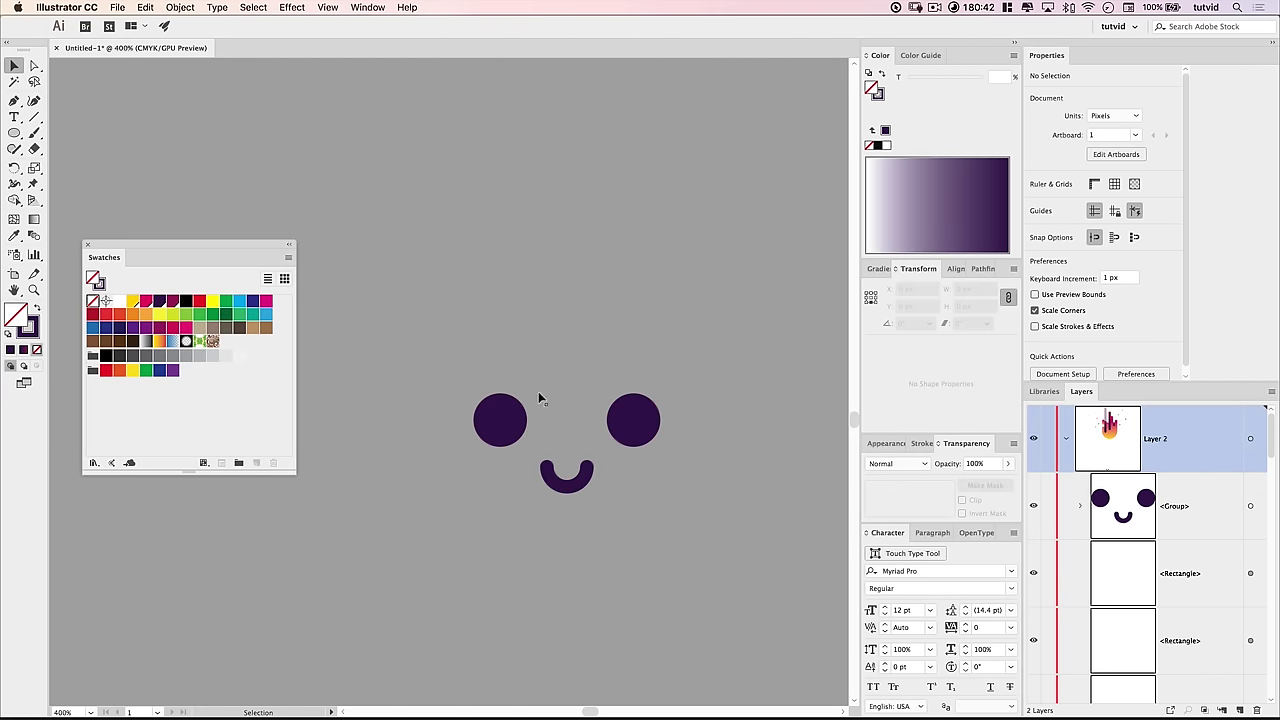
Step: Create a 20 × 20 px circle with a dark purple fill and no stroke, and place it to the left of the face
{"action": "left_click", "coordinate": [14, 132]}
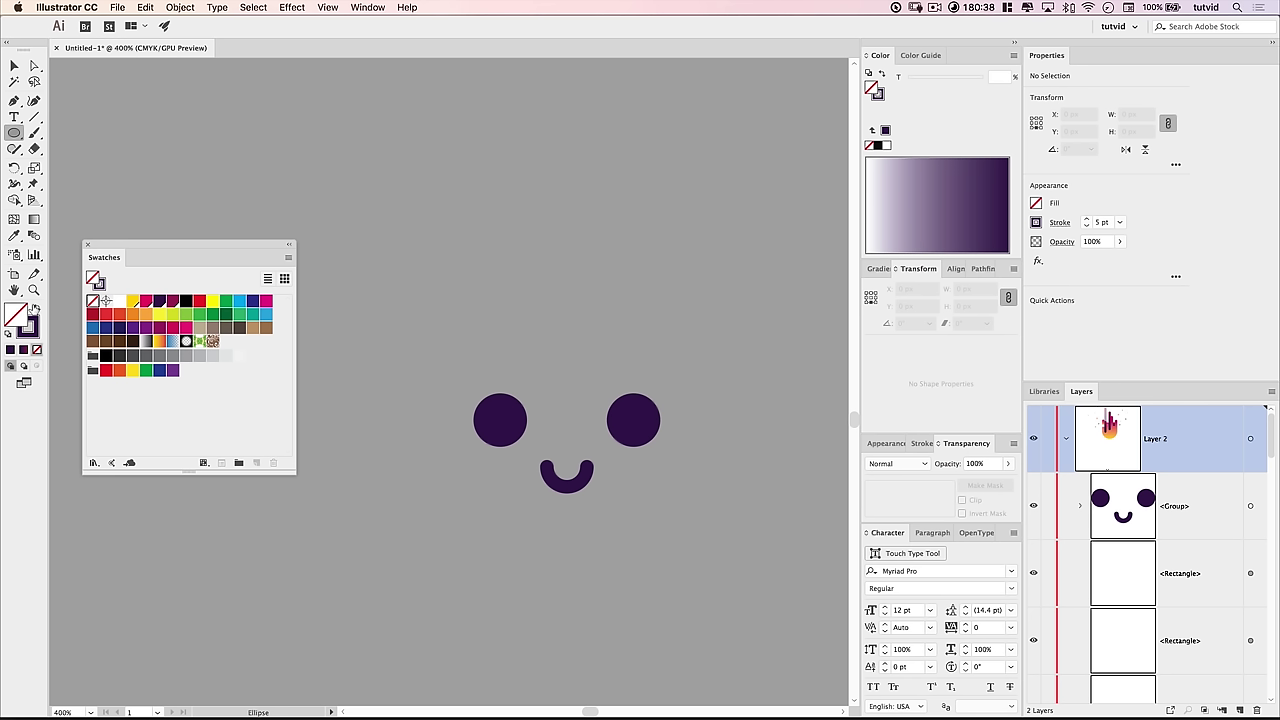
{"action": "left_click", "coordinate": [36, 309]}
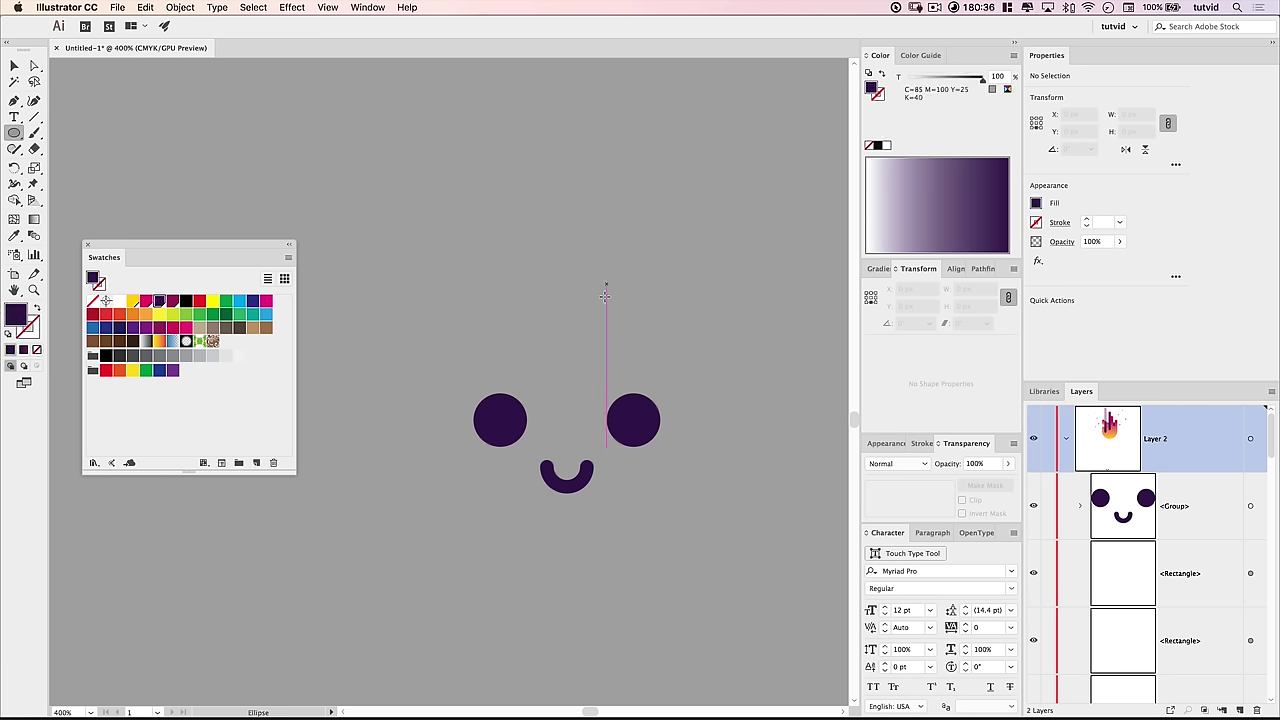
{"action": "left_click", "coordinate": [478, 317]}
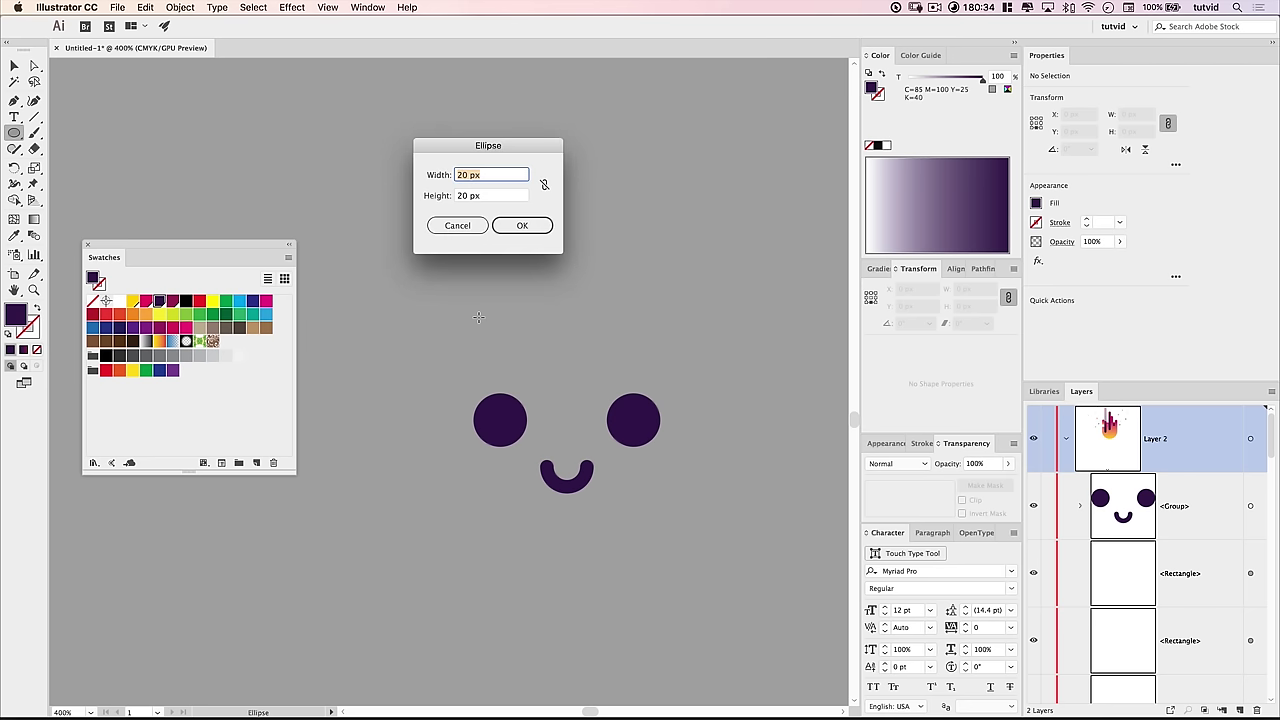
{"action": "type", "text": "20"}
{"action": "key", "text": "Tab"}
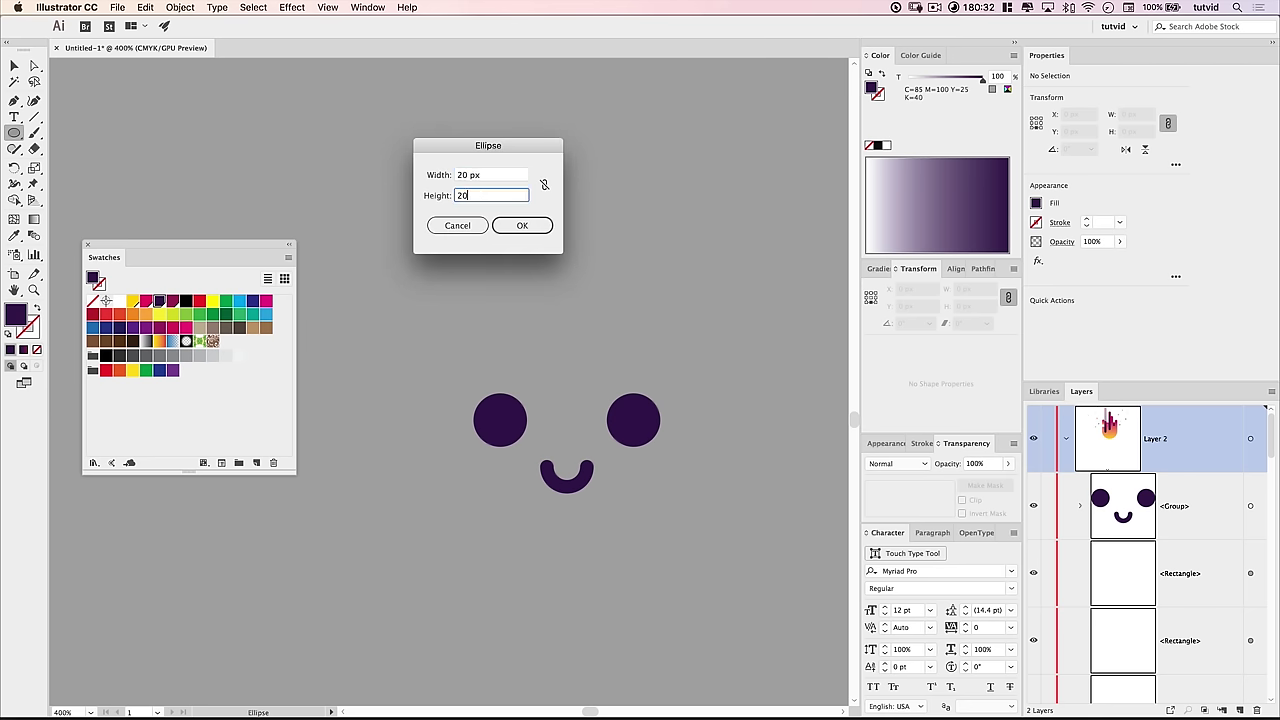
{"action": "key", "text": "Return"}
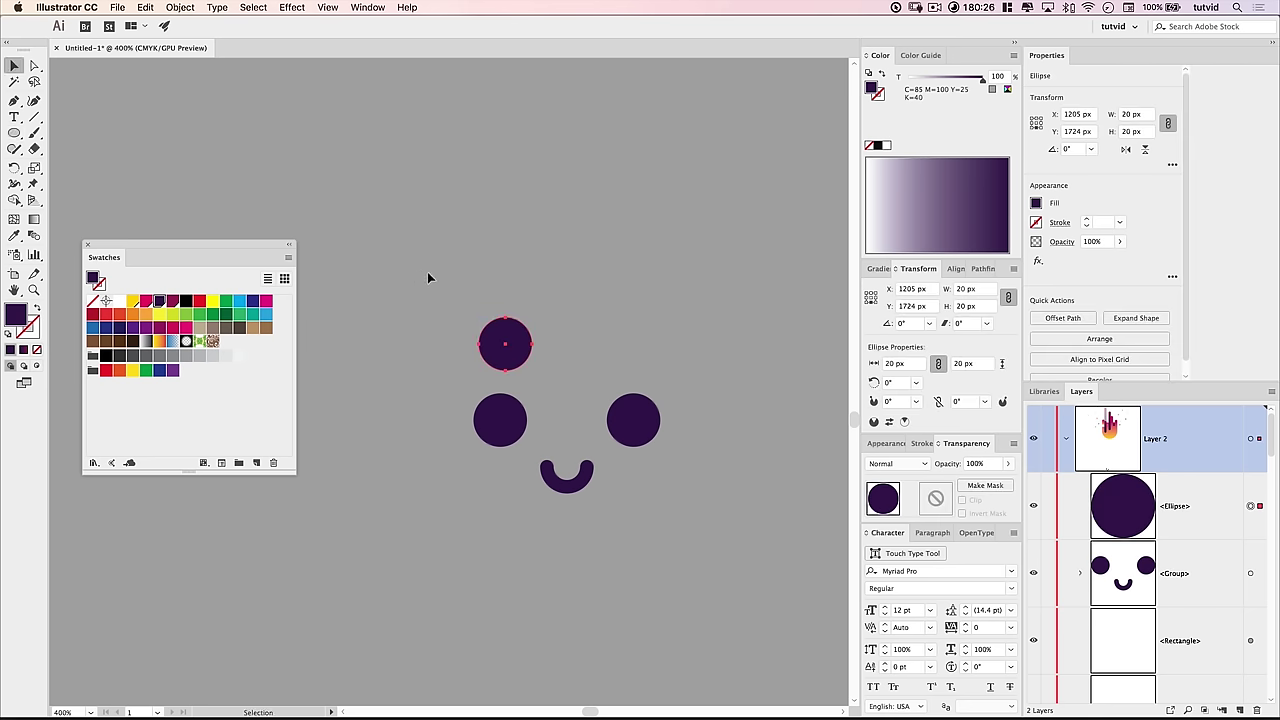
{"action": "key", "text": "v"}
{"action": "left_click_drag", "start_coordinate": [521, 329], "coordinate": [437, 479]}
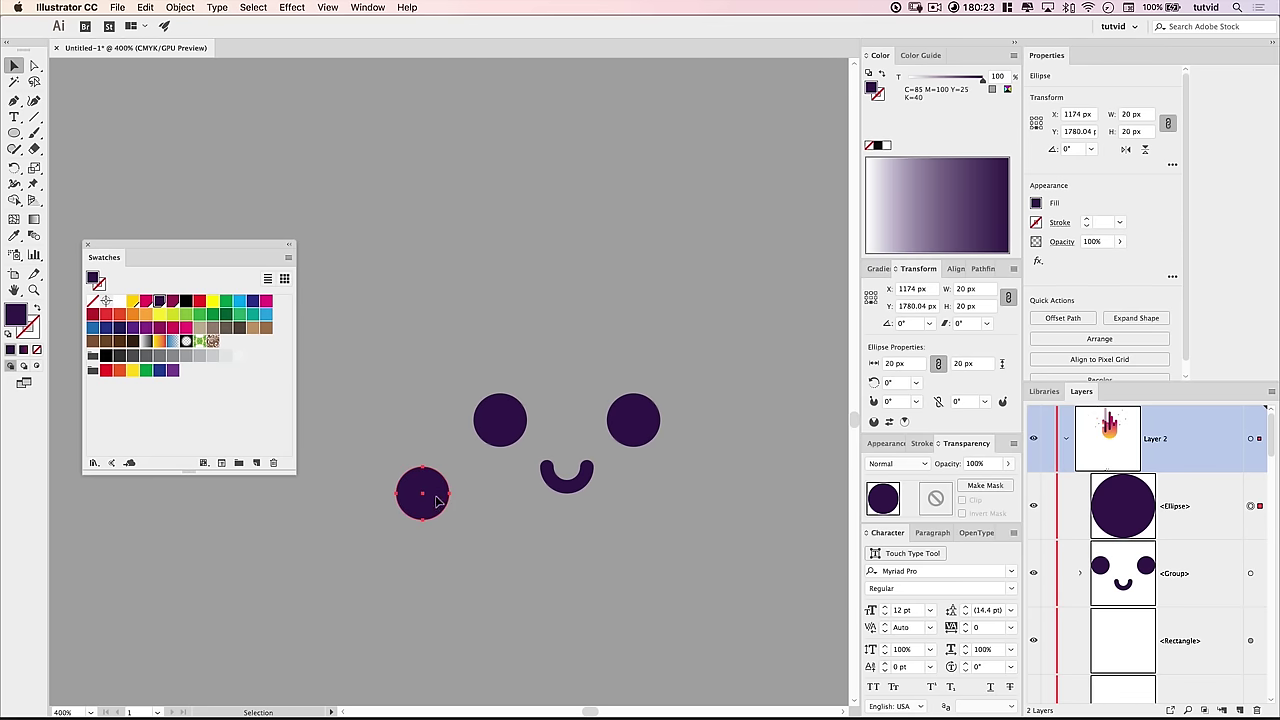
{"action": "left_click_drag", "start_coordinate": [440, 495], "coordinate": [425, 416]}
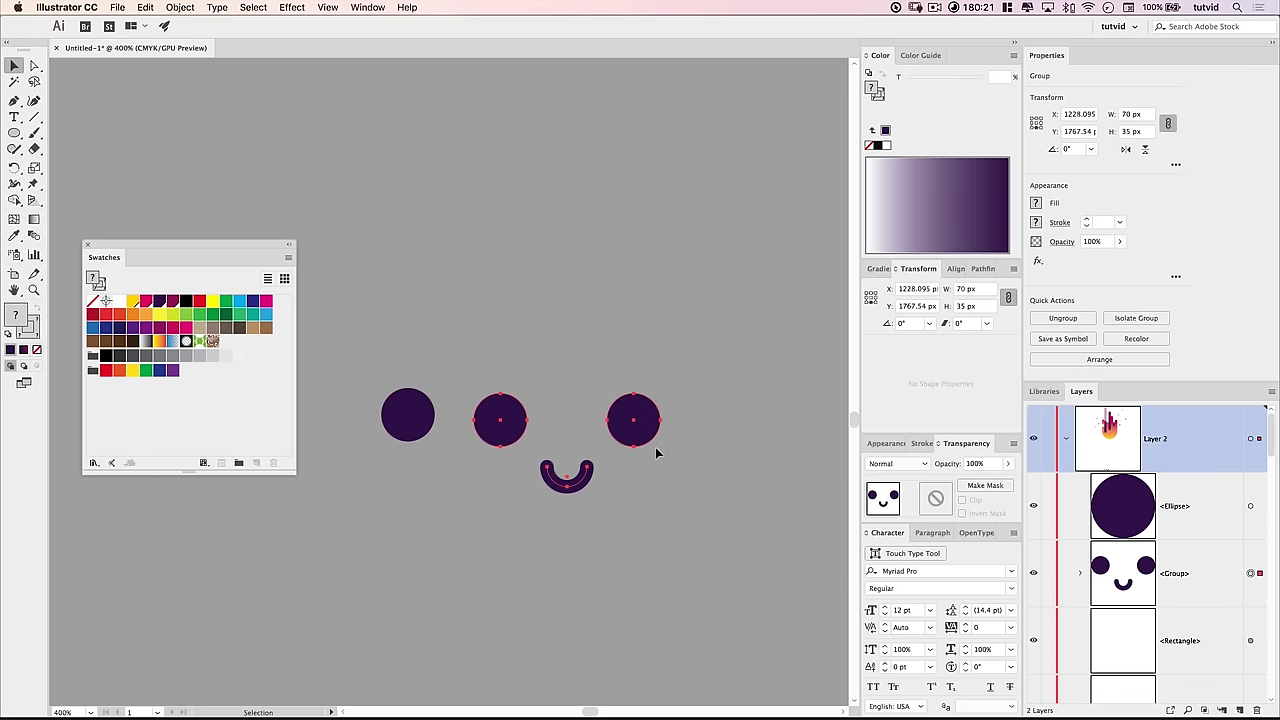
Step: Move the face group up about 50 px and scale it proportionally to a width of 100 px
{"action": "left_click_drag", "start_coordinate": [636, 425], "coordinate": [636, 295]}
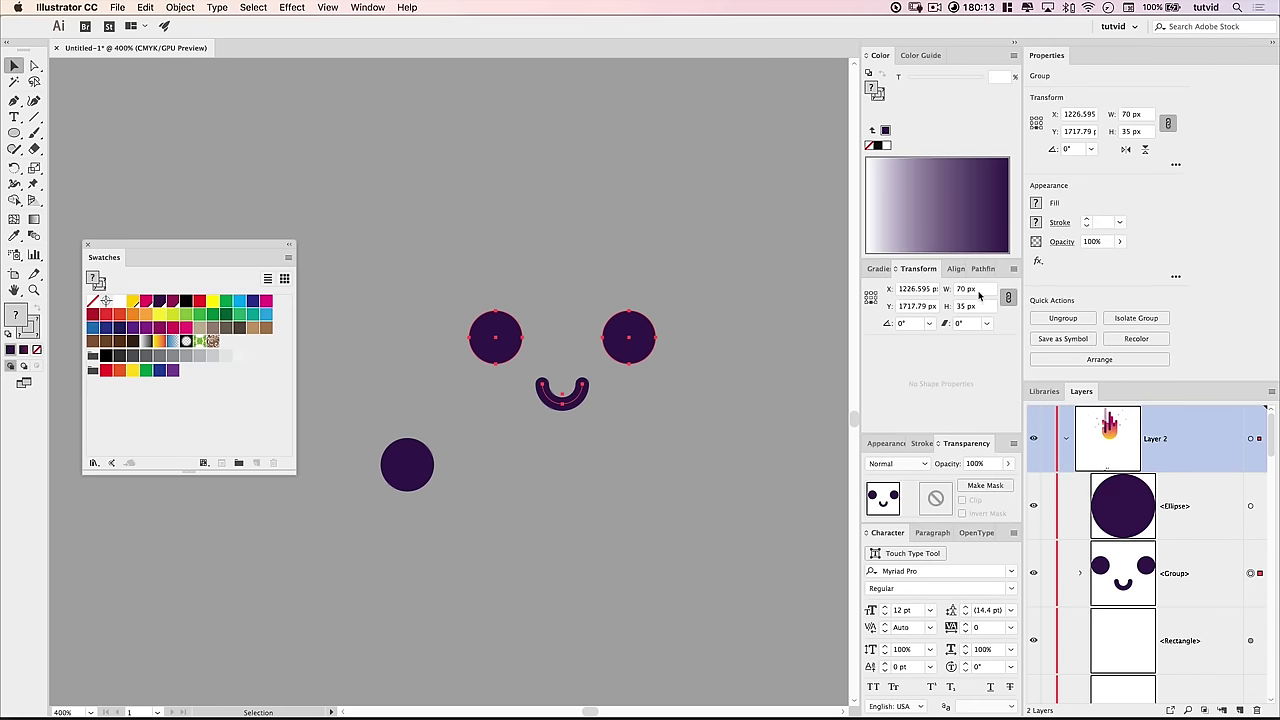
{"action": "left_click", "coordinate": [978, 292]}
{"action": "type", "text": "100"}
{"action": "key", "text": "Tab"}
{"action": "left_click", "coordinate": [1007, 297]}
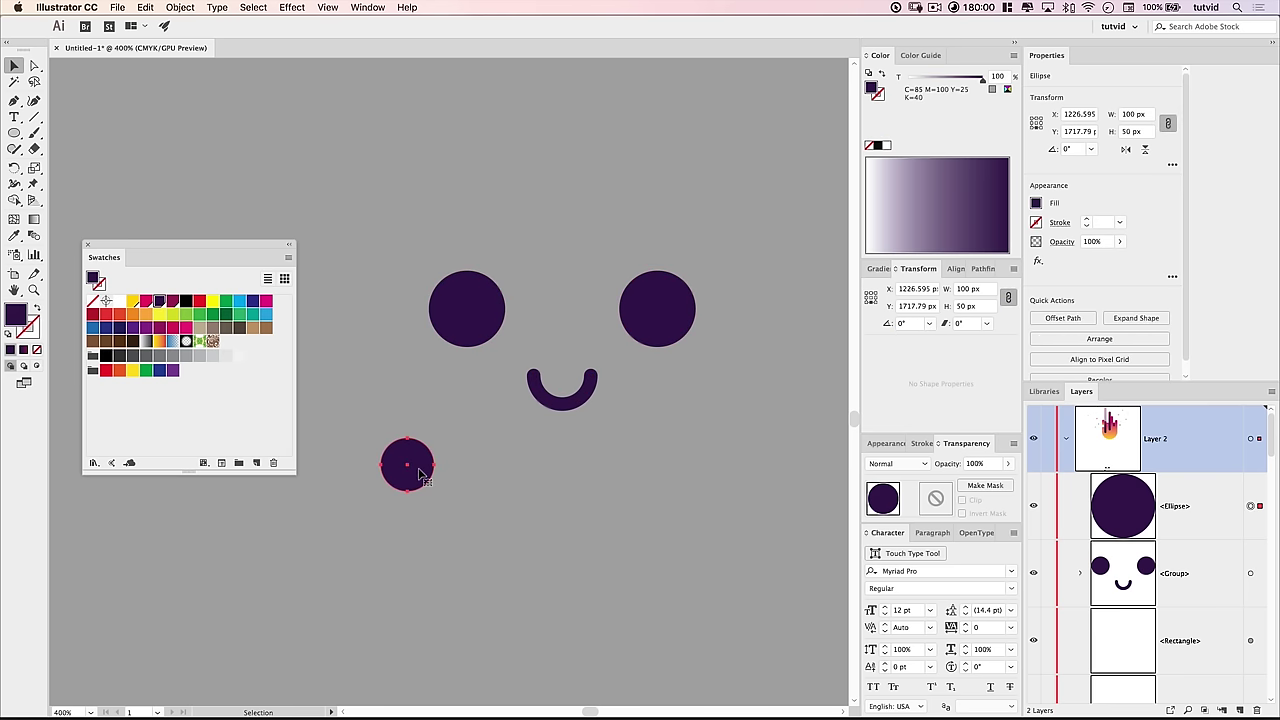
Step: Reposition the loose circle below and to the left of the left eye
{"action": "left_click_drag", "start_coordinate": [424, 462], "coordinate": [451, 334]}
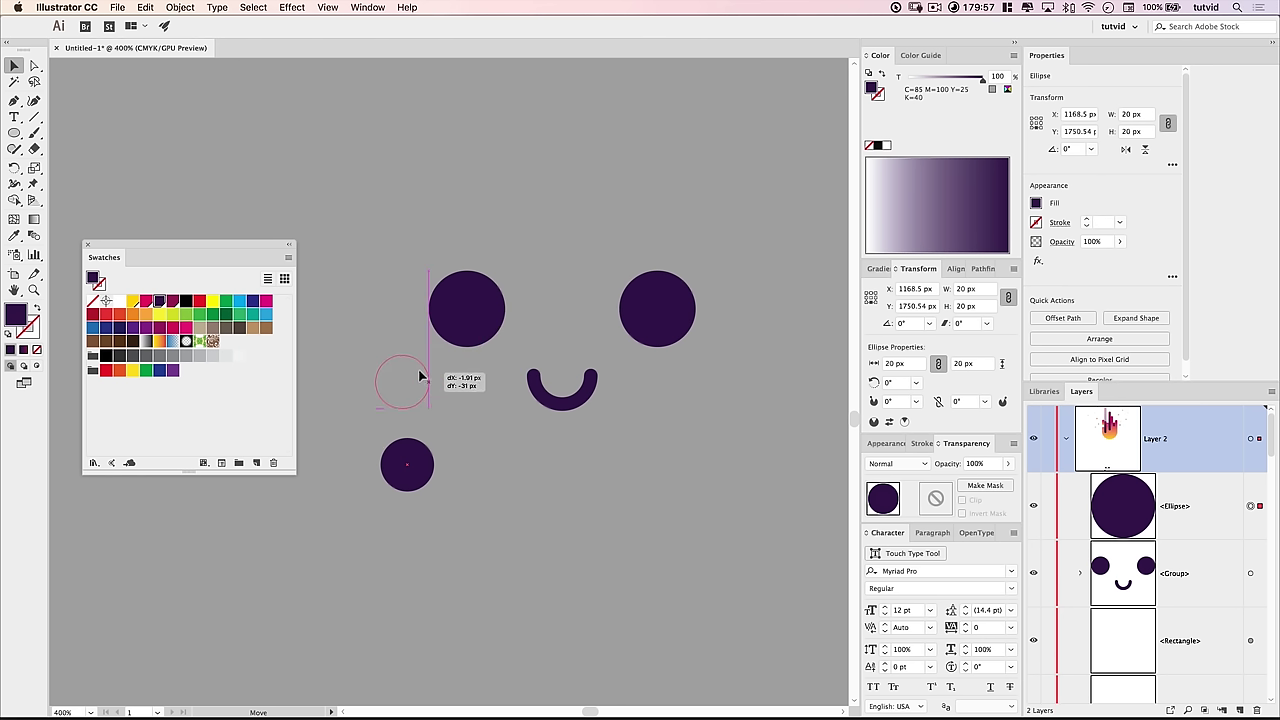
{"action": "left_click_drag", "start_coordinate": [423, 380], "coordinate": [416, 431]}
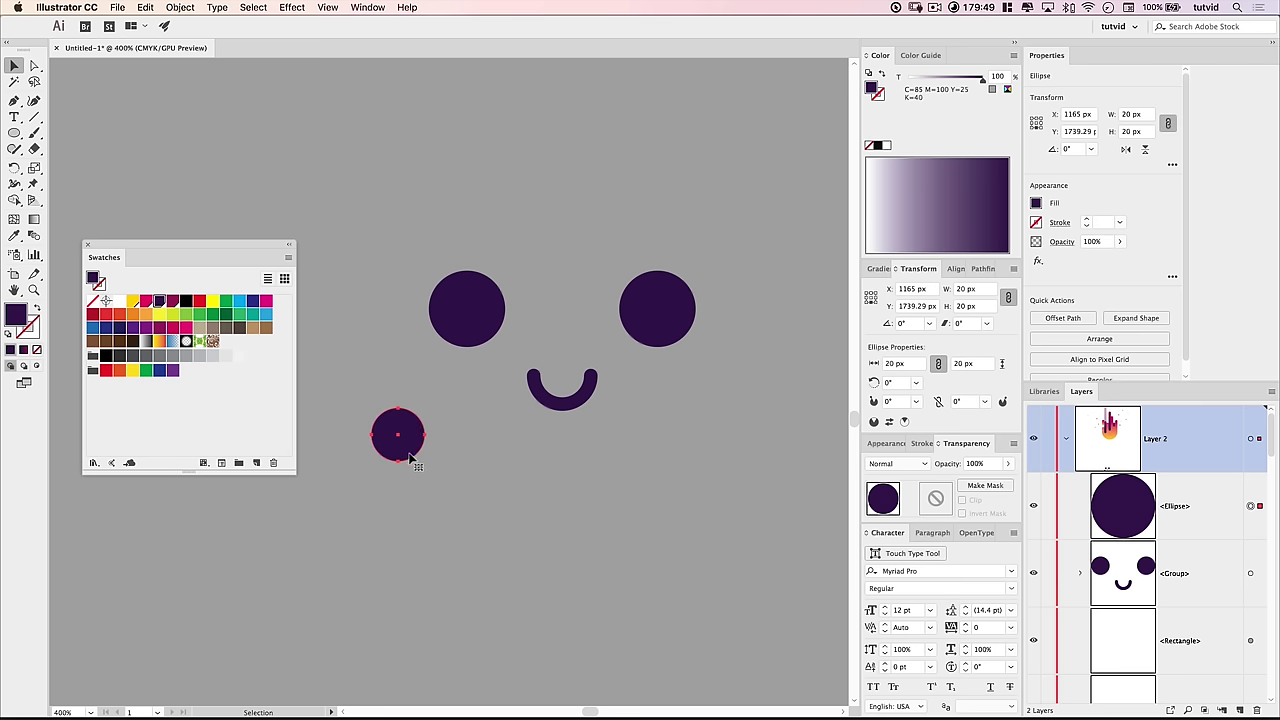
{"action": "left_click_drag", "start_coordinate": [403, 436], "coordinate": [419, 403]}
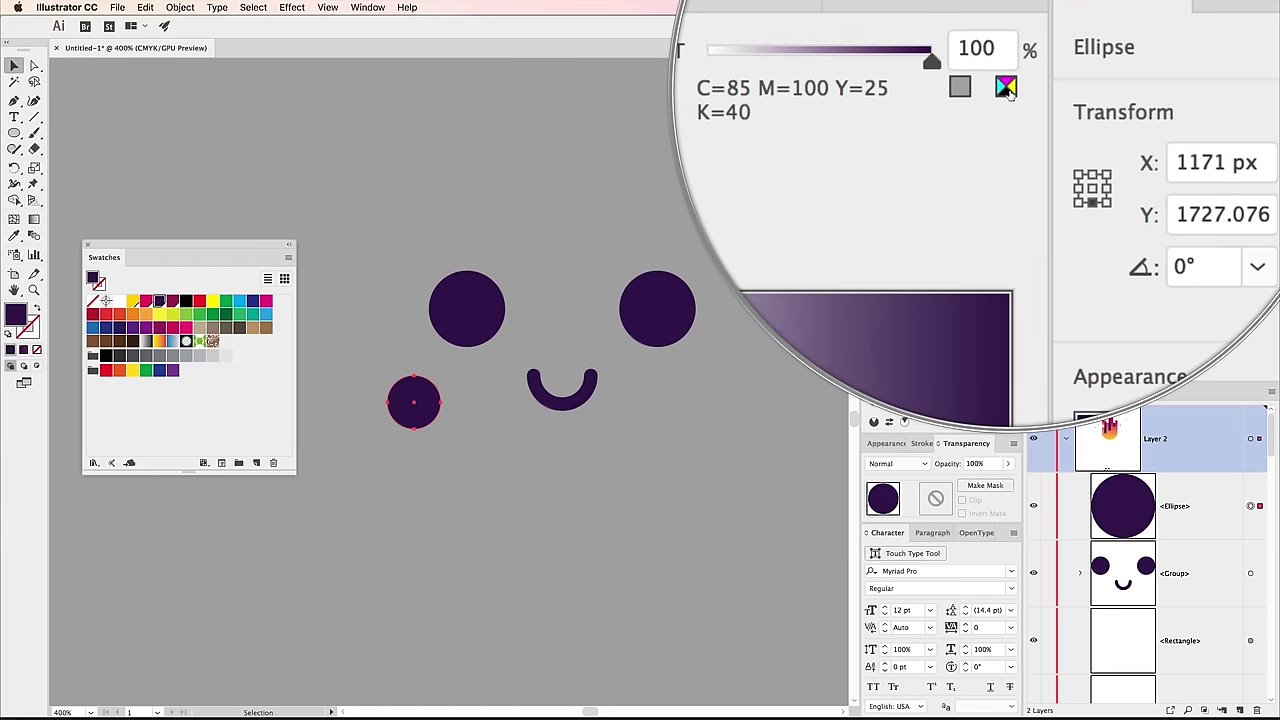
Step: Recolor the loose circle's fill to C=0 M=100 Y=100 K=40
{"action": "left_click", "coordinate": [1008, 90]}
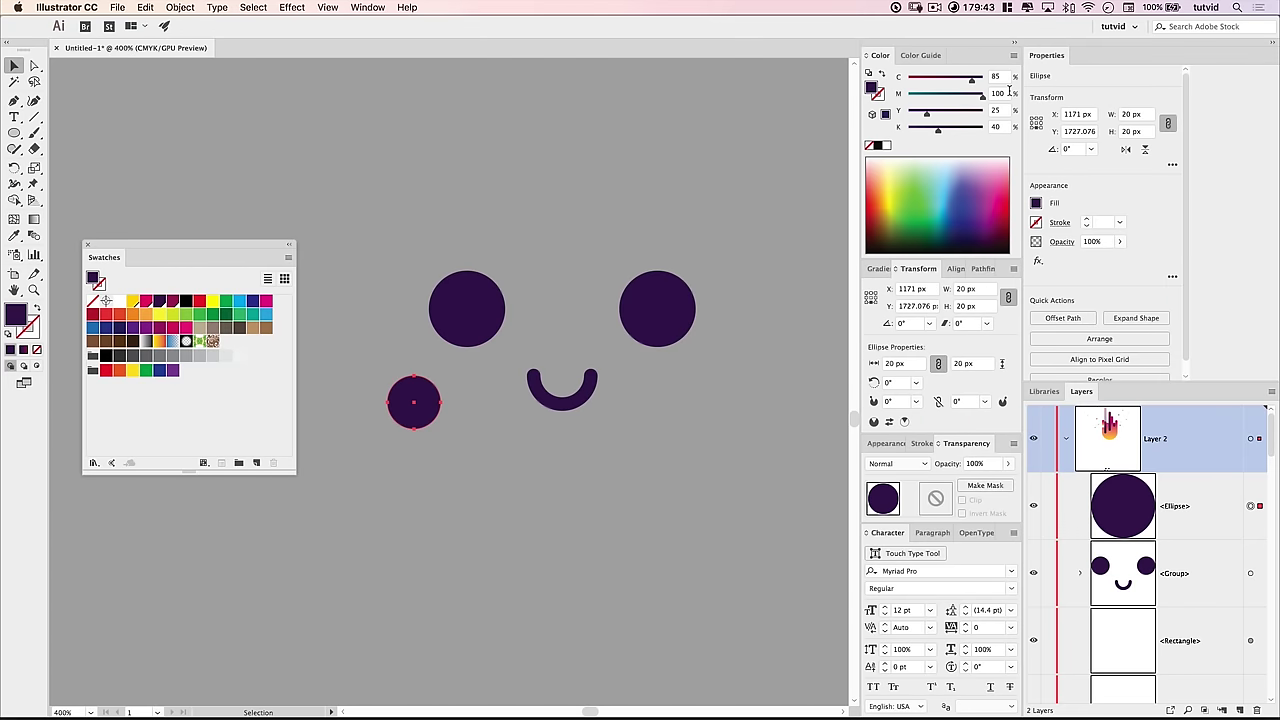
{"action": "left_click", "coordinate": [998, 77]}
{"action": "type", "text": "0"}
{"action": "key", "text": "Tab"}
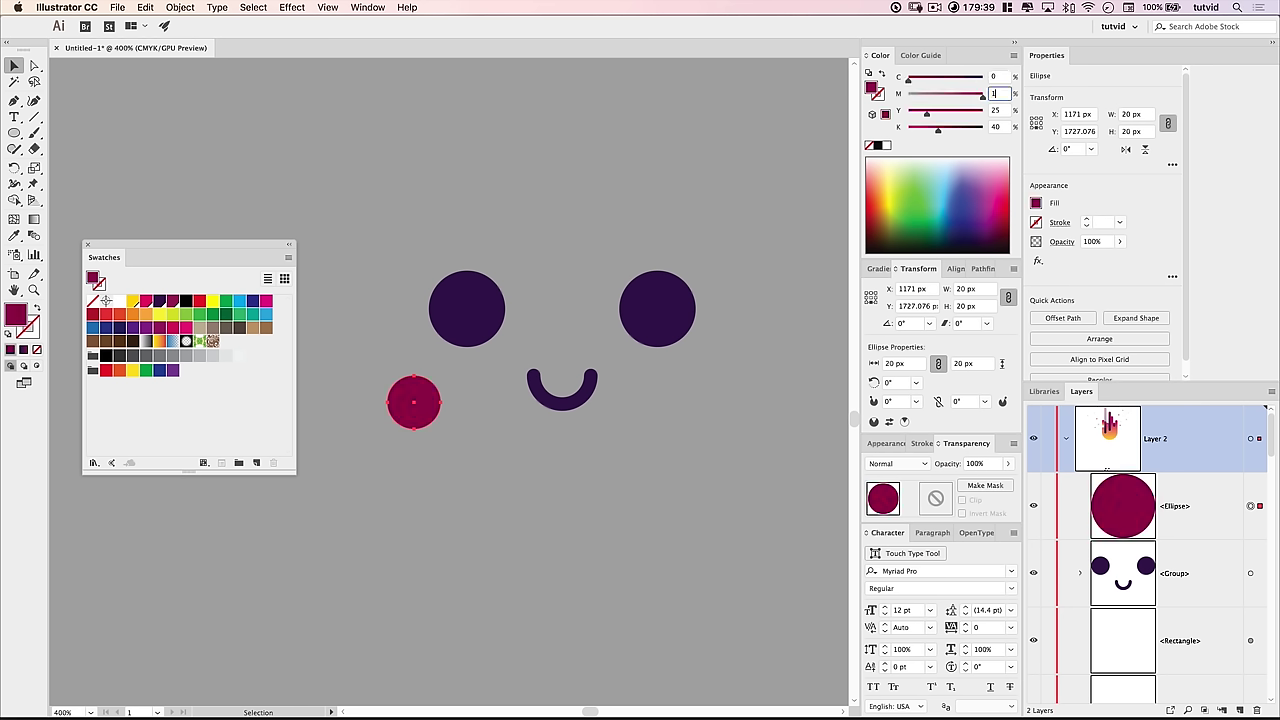
{"action": "key", "text": "Tab"}
{"action": "type", "text": "100"}
{"action": "key", "text": "Tab"}
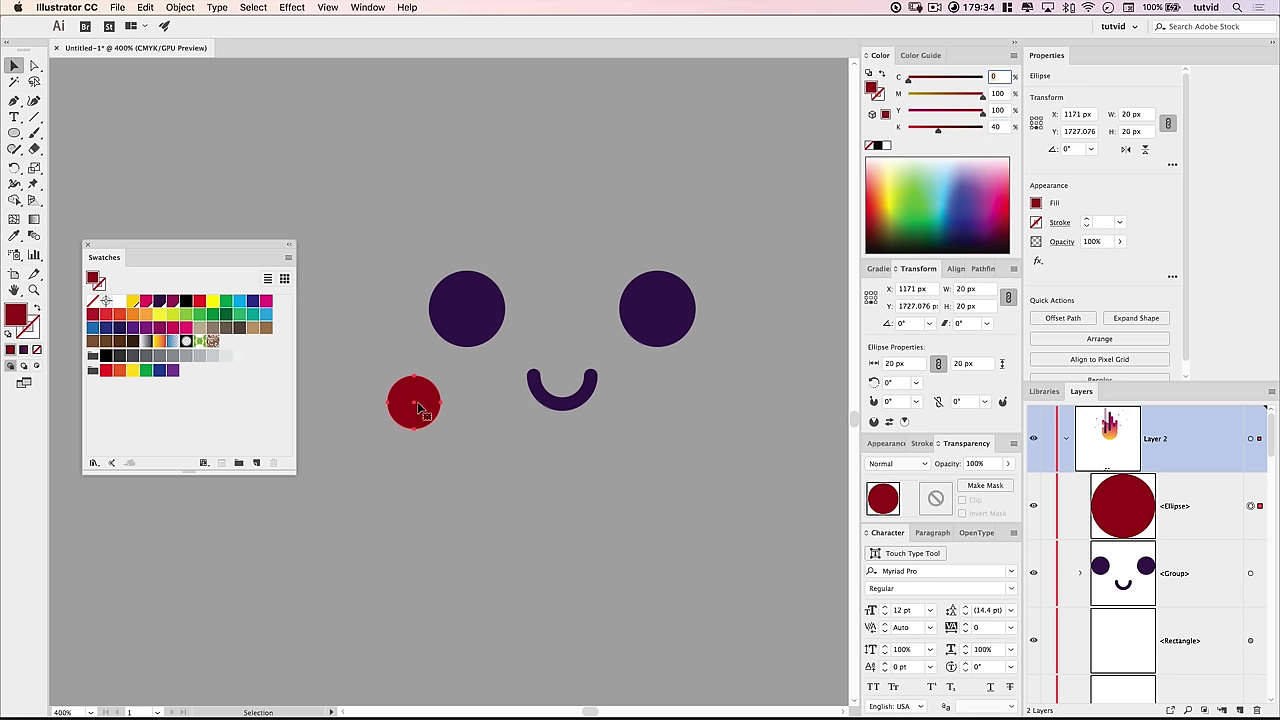
Step: Center the red cheek circle under the left eye, level with the mouth, and shift it 25 px to the left
{"action": "left_click_drag", "start_coordinate": [417, 406], "coordinate": [428, 371]}
{"action": "left_click_drag", "start_coordinate": [428, 371], "coordinate": [476, 377]}
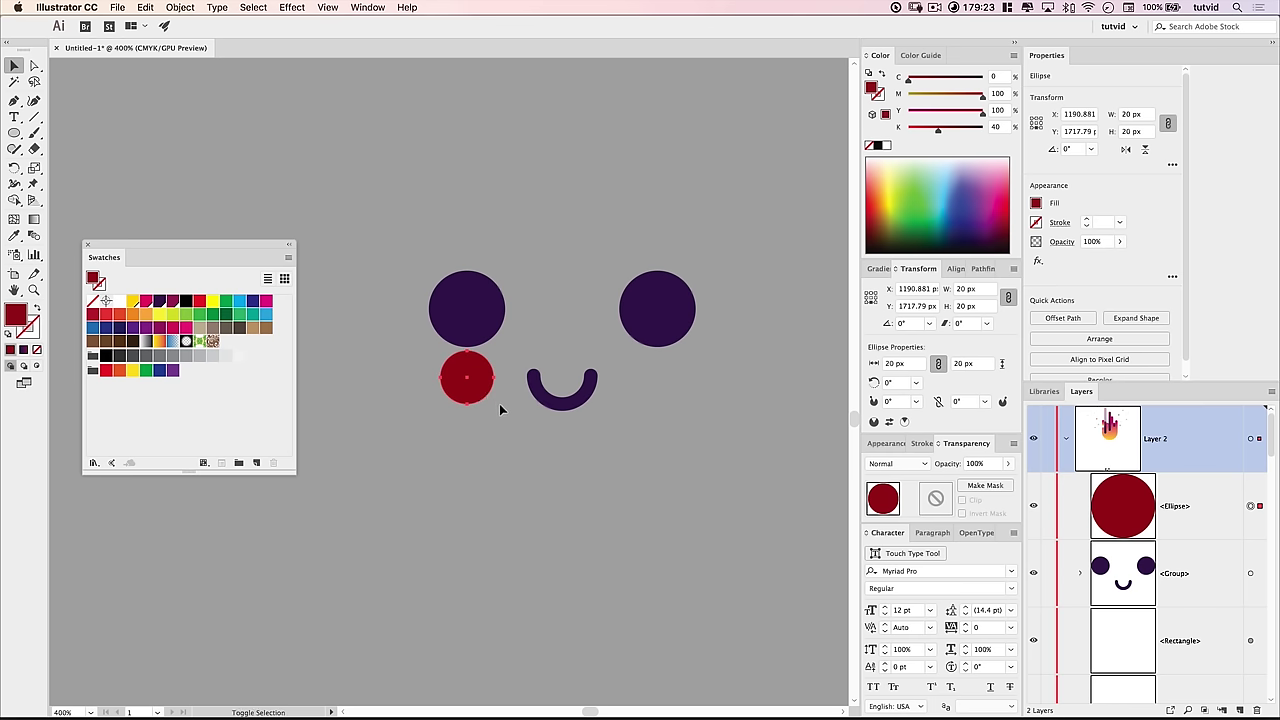
{"action": "key", "text": "shift+Left"}
{"action": "key", "text": "shift+Left"}
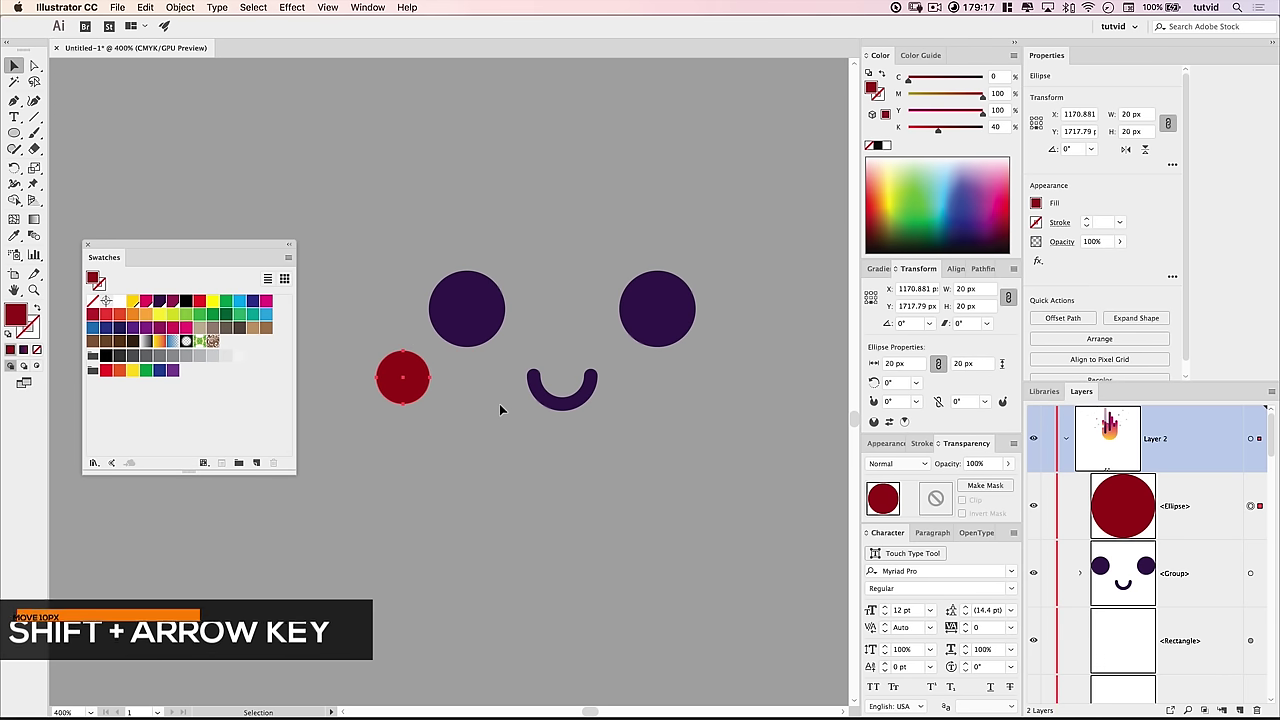
Step: Duplicate the red cheek circle at the same height under the right eye and shift the copy 25 px to the right
{"action": "left_click_drag", "start_coordinate": [408, 388], "coordinate": [665, 388]}
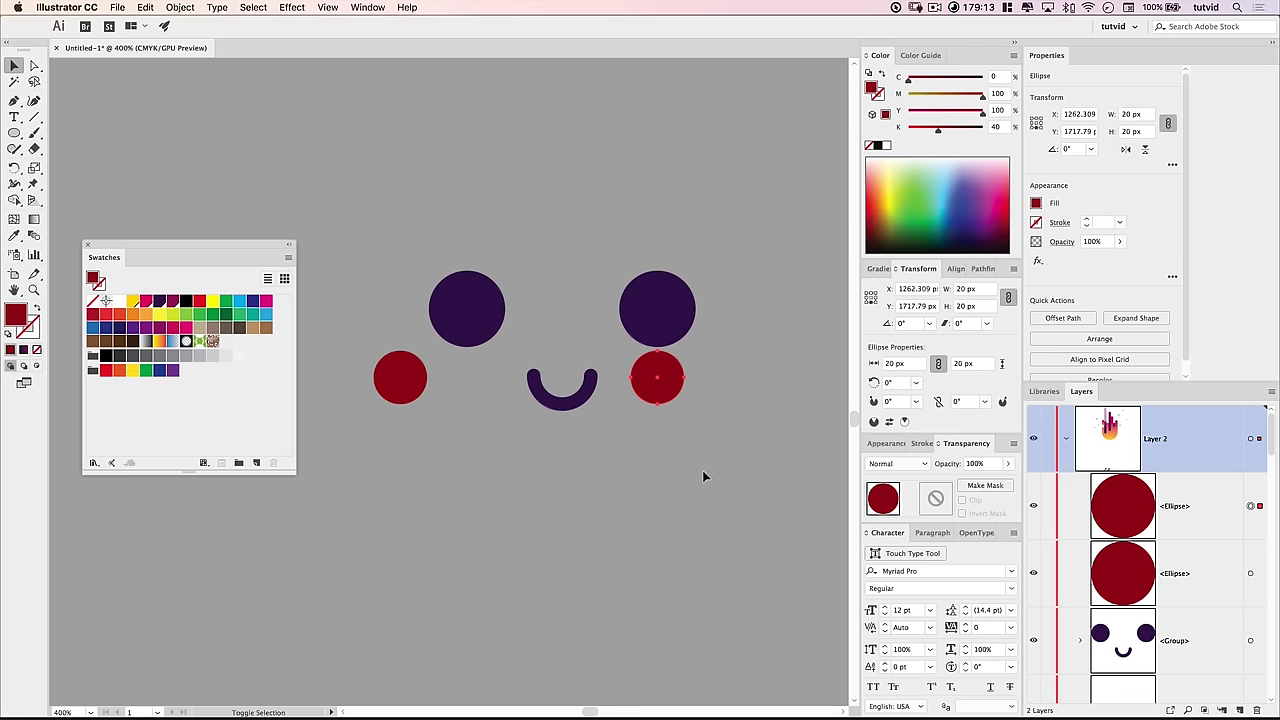
{"action": "key", "text": "shift+Right"}
{"action": "key", "text": "shift+Right"}
{"action": "key", "text": "Right"}
{"action": "key", "text": "Right"}
{"action": "key", "text": "Right"}
{"action": "key", "text": "Right"}
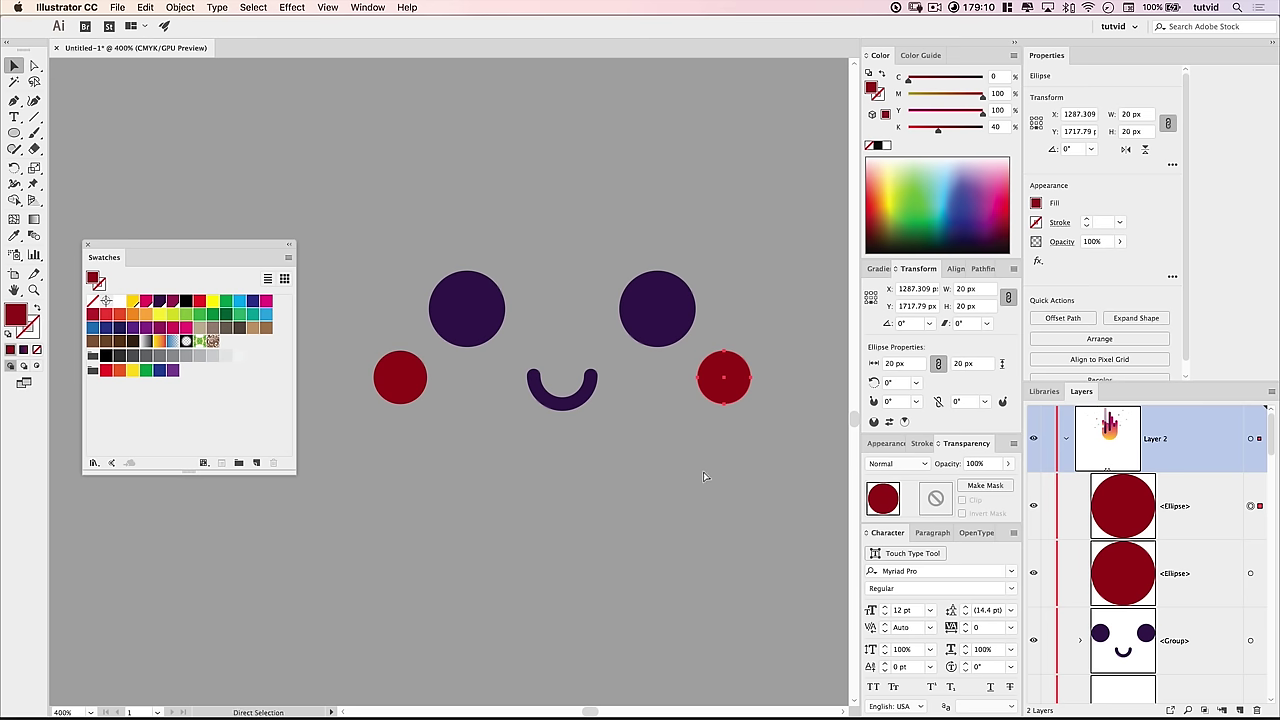
Step: Set the opacity of both red cheek circles to 50%
{"action": "key", "text": "super+minus"}
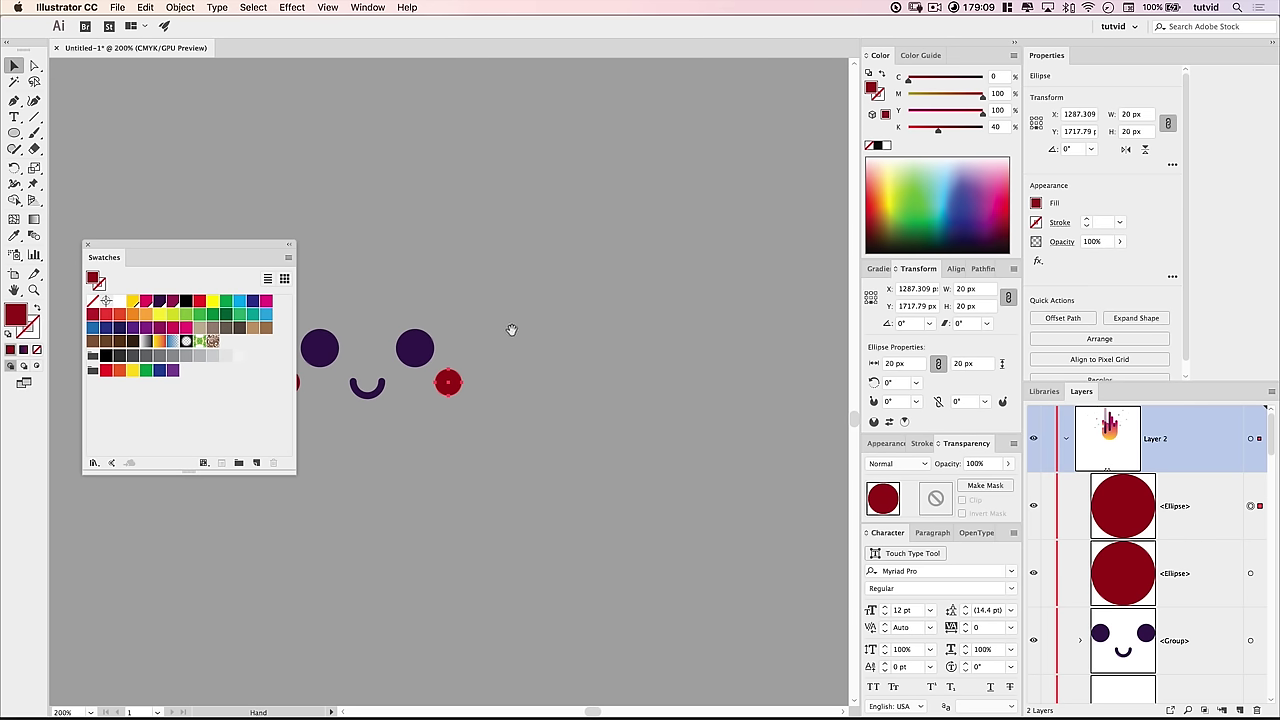
{"action": "scroll", "coordinate": [512, 329], "scroll_direction": "left", "scroll_amount": 3}
{"action": "left_click", "coordinate": [600, 430]}
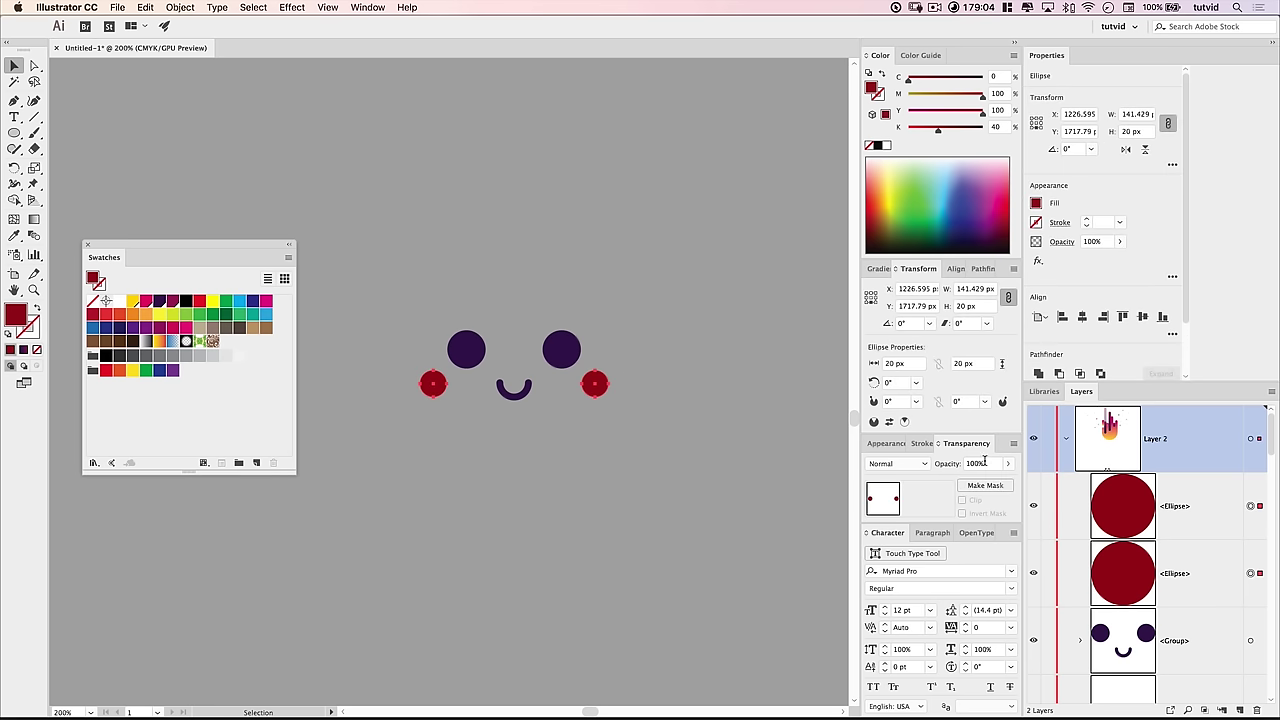
{"action": "left_click", "coordinate": [985, 463]}
{"action": "type", "text": "50"}
{"action": "key", "text": "Return"}
{"action": "left_click", "coordinate": [601, 483]}
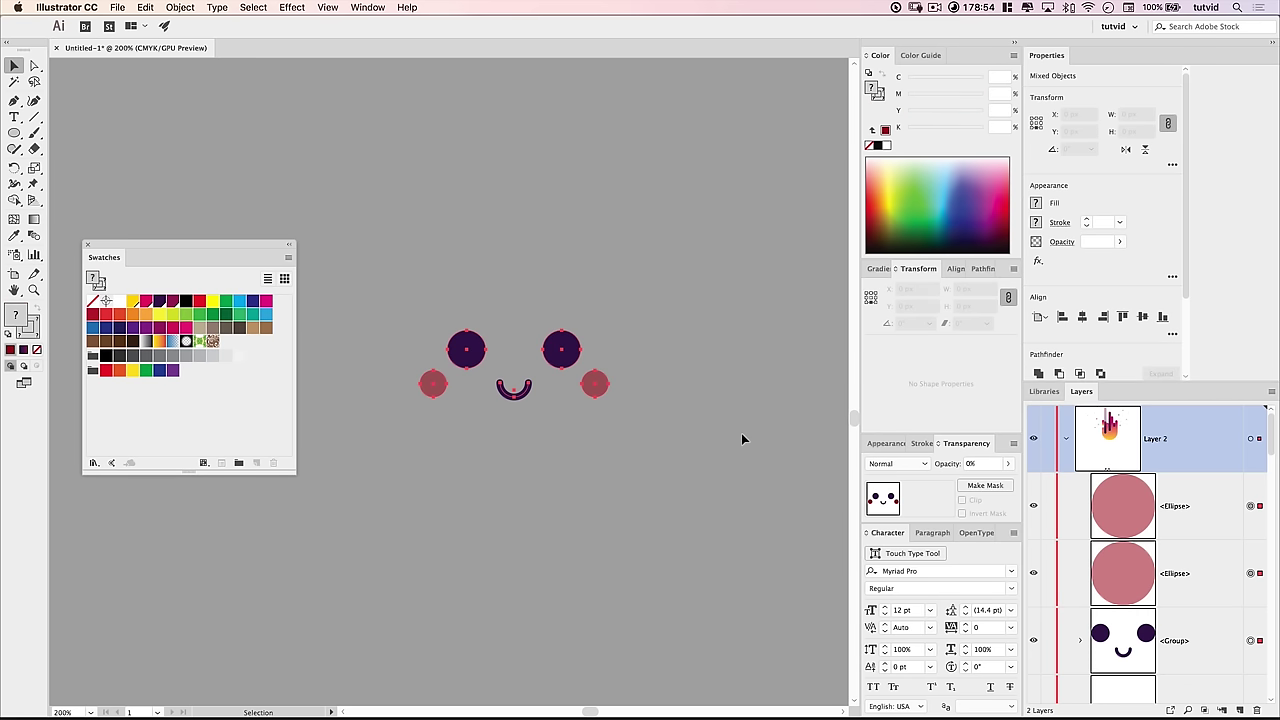
Step: Group the eyes, mouth and both cheeks into one face object
{"action": "left_click_drag", "start_coordinate": [741, 433], "coordinate": [335, 266]}
{"action": "left_click", "coordinate": [180, 7]}
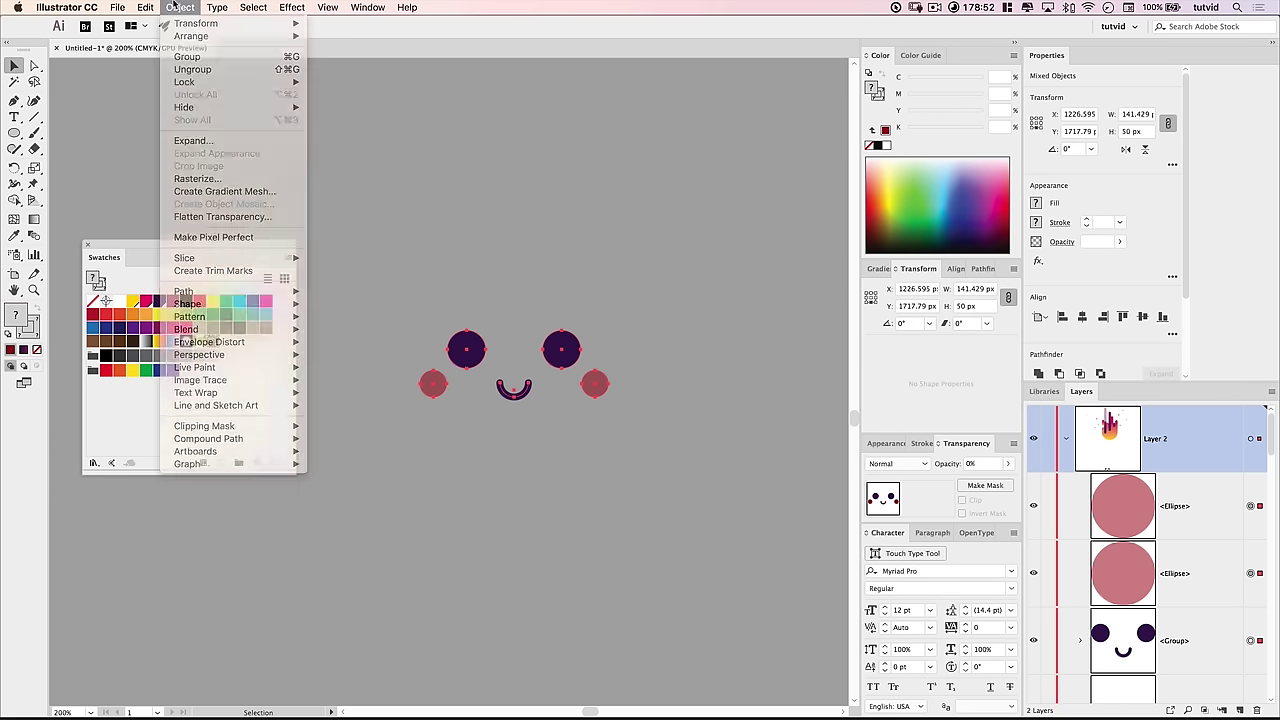
{"action": "left_click", "coordinate": [190, 56]}
Step: Move the face group onto the rounded lower part of the flame, centered horizontally at X 1280 px, Y 948 px
{"action": "key", "text": "super+minus"}
{"action": "key", "text": "super+minus"}
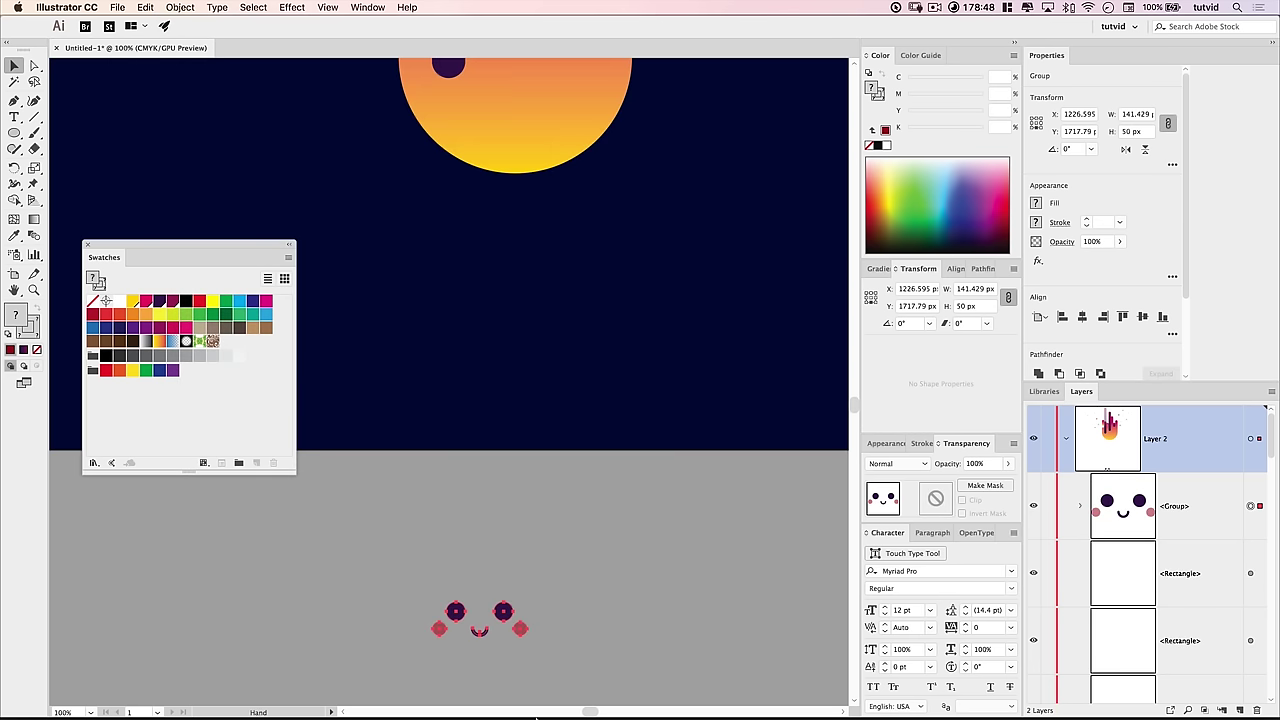
{"action": "left_click_drag", "start_coordinate": [511, 594], "coordinate": [528, 106]}
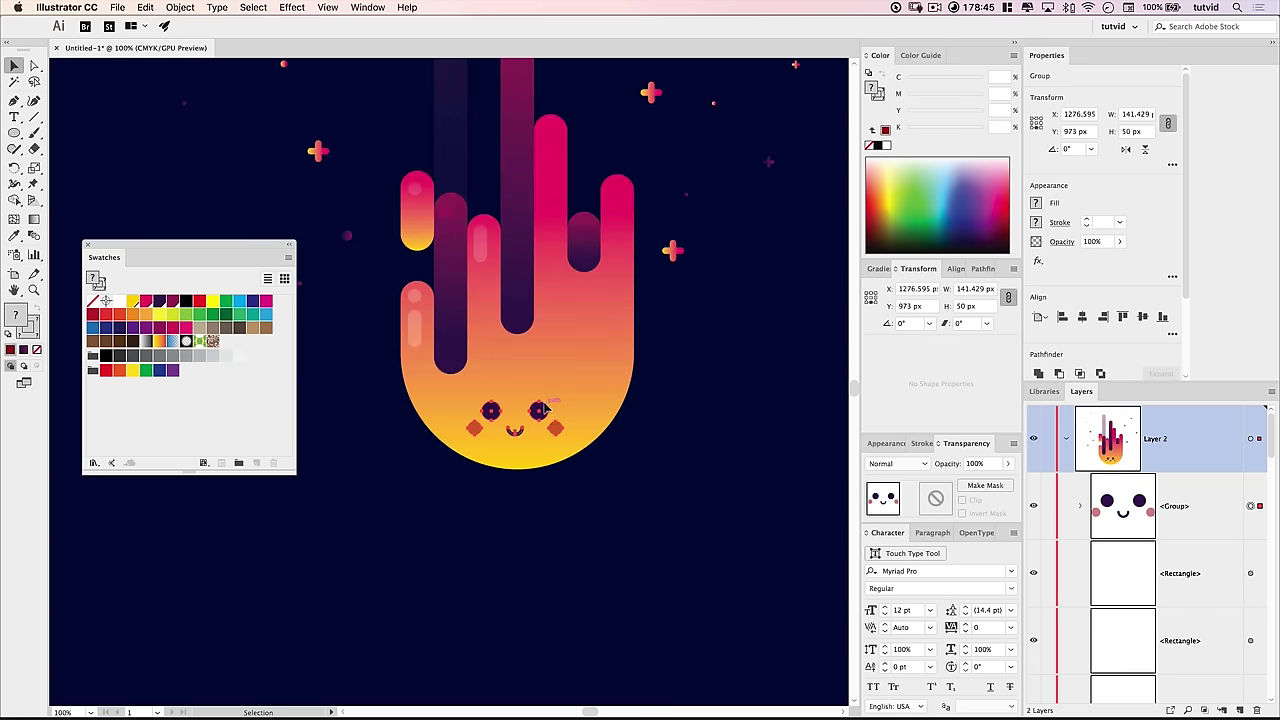
{"action": "left_click_drag", "start_coordinate": [545, 416], "coordinate": [552, 393]}
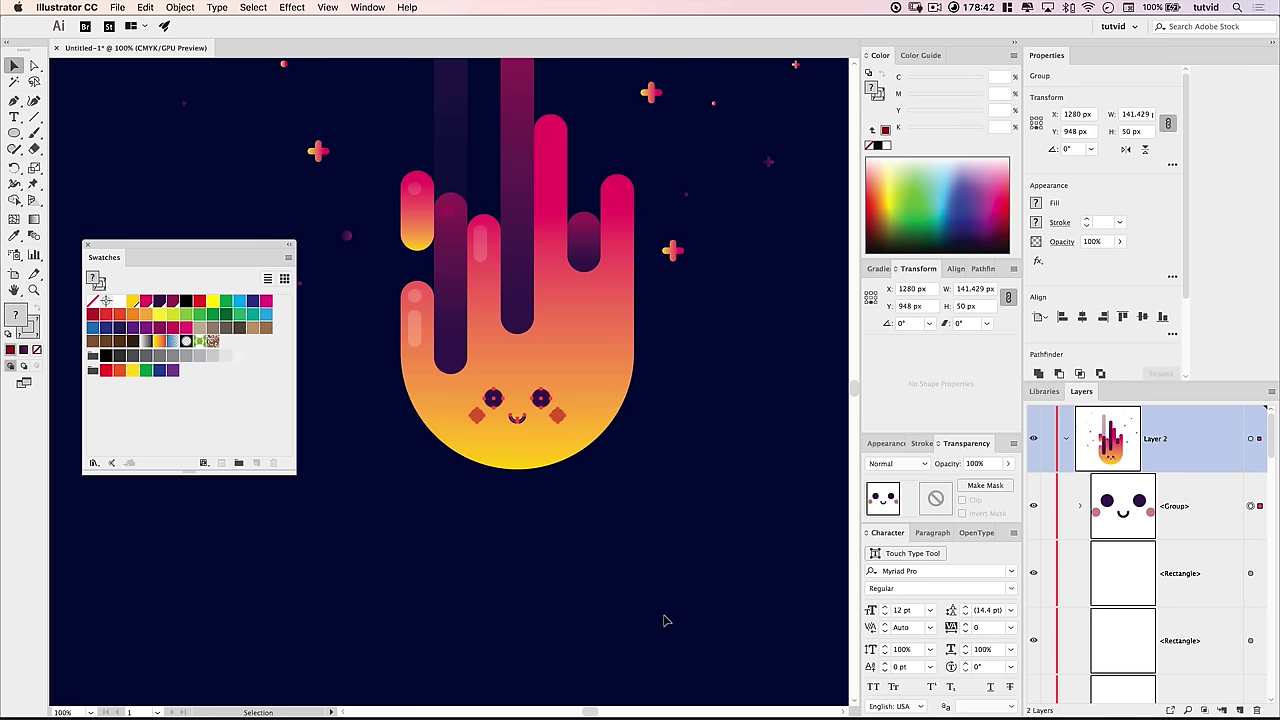
{"action": "left_click", "coordinate": [606, 591]}
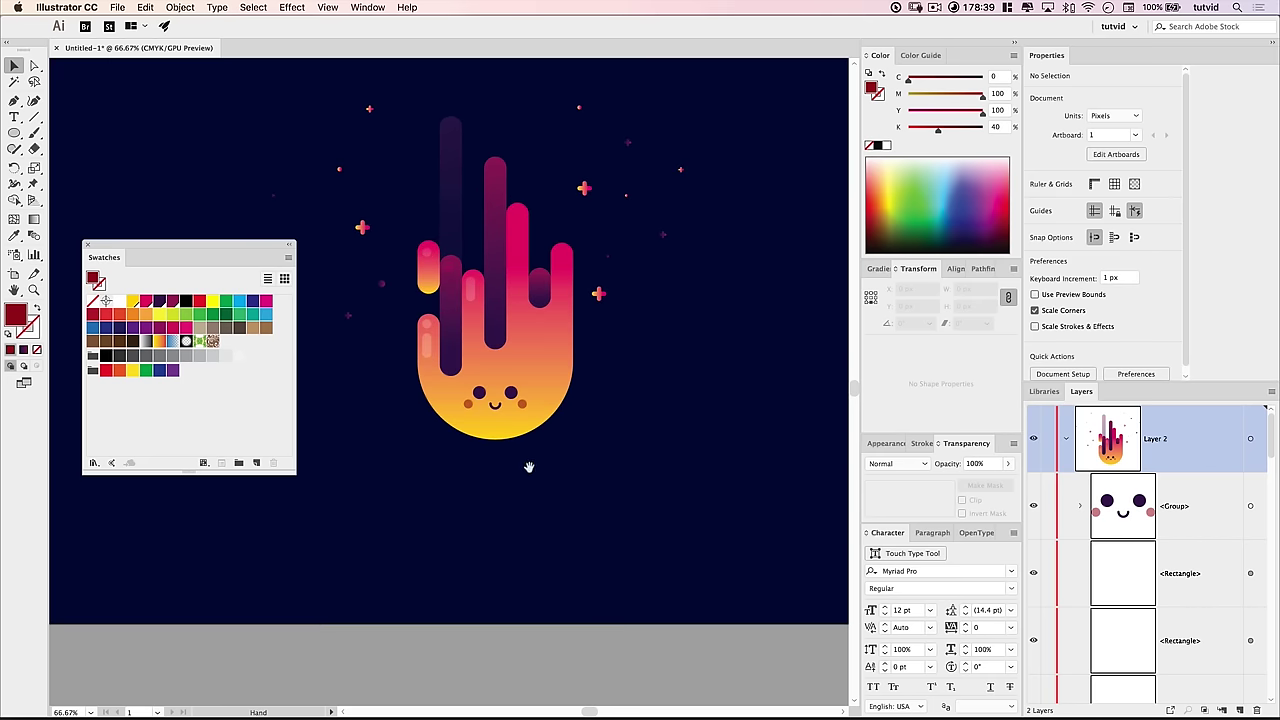
Step: Create a 350 by 50 px ellipse and center it beneath the flame at X 1280 px, Y about 1164 px
{"action": "scroll", "coordinate": [526, 440], "scroll_direction": "down", "scroll_amount": 1}
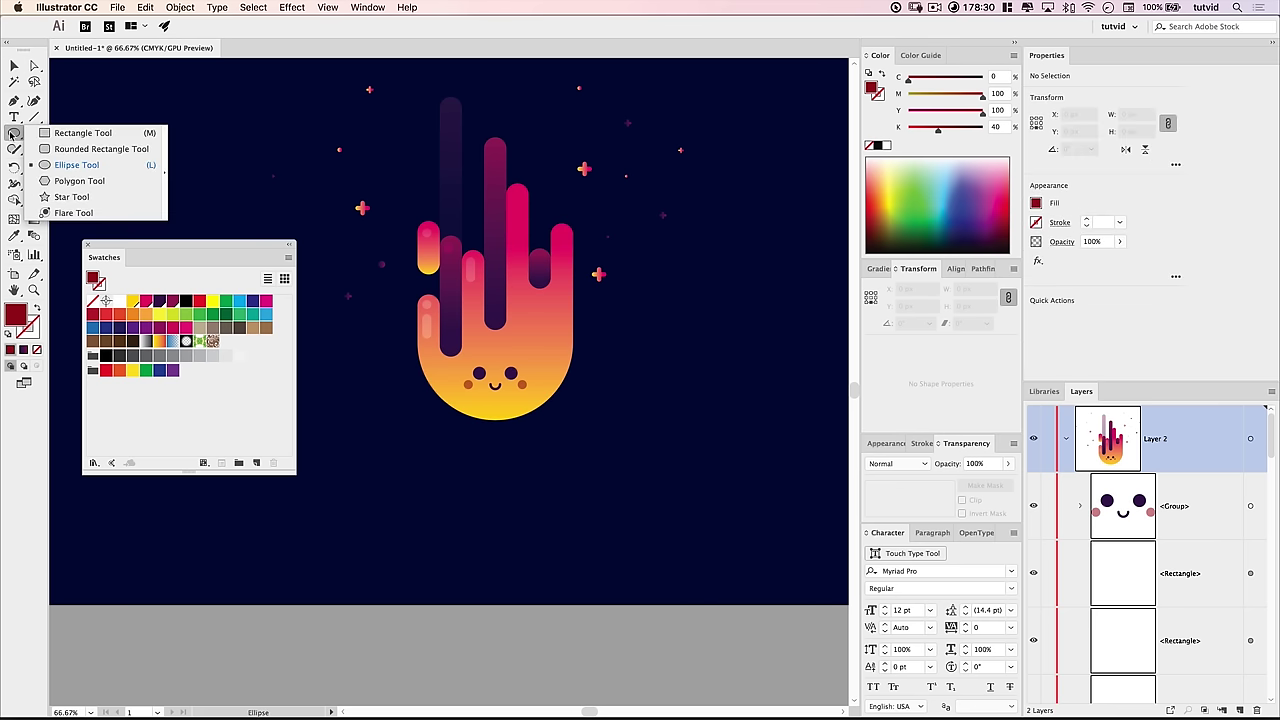
{"action": "left_click_drag", "start_coordinate": [12, 135], "coordinate": [72, 165]}
{"action": "left_click", "coordinate": [490, 480]}
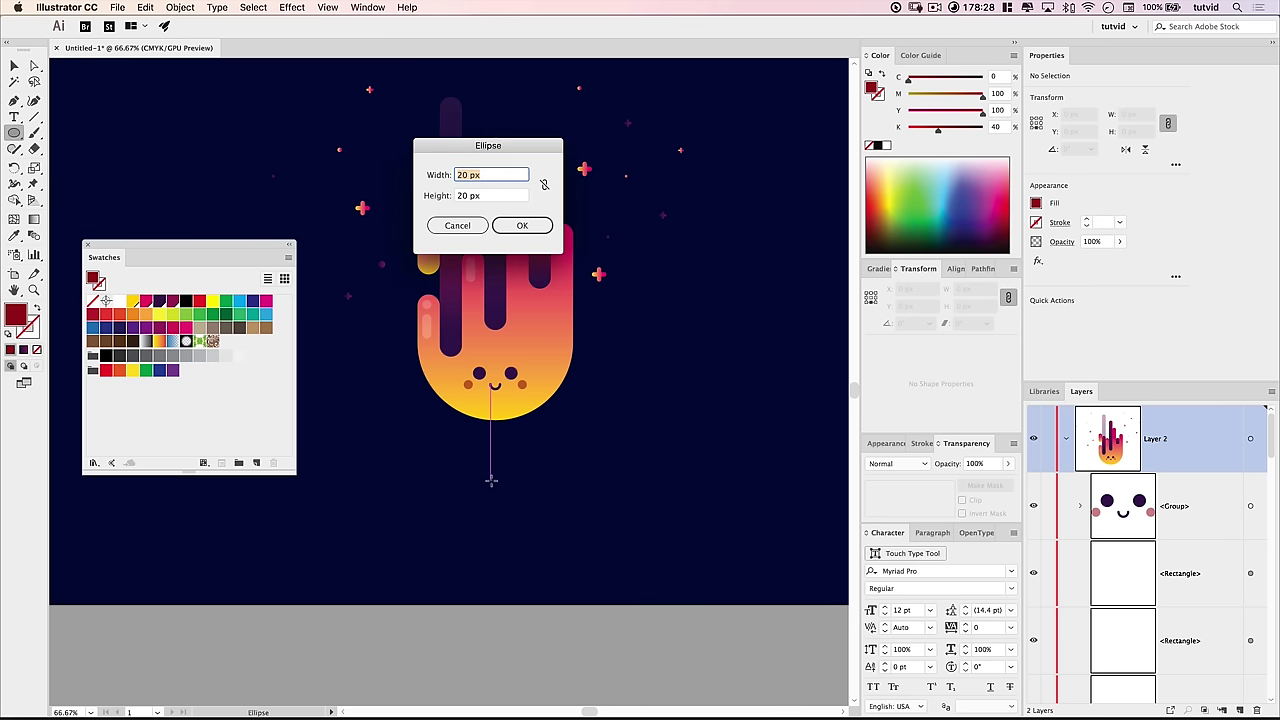
{"action": "type", "text": "350"}
{"action": "key", "text": "Tab"}
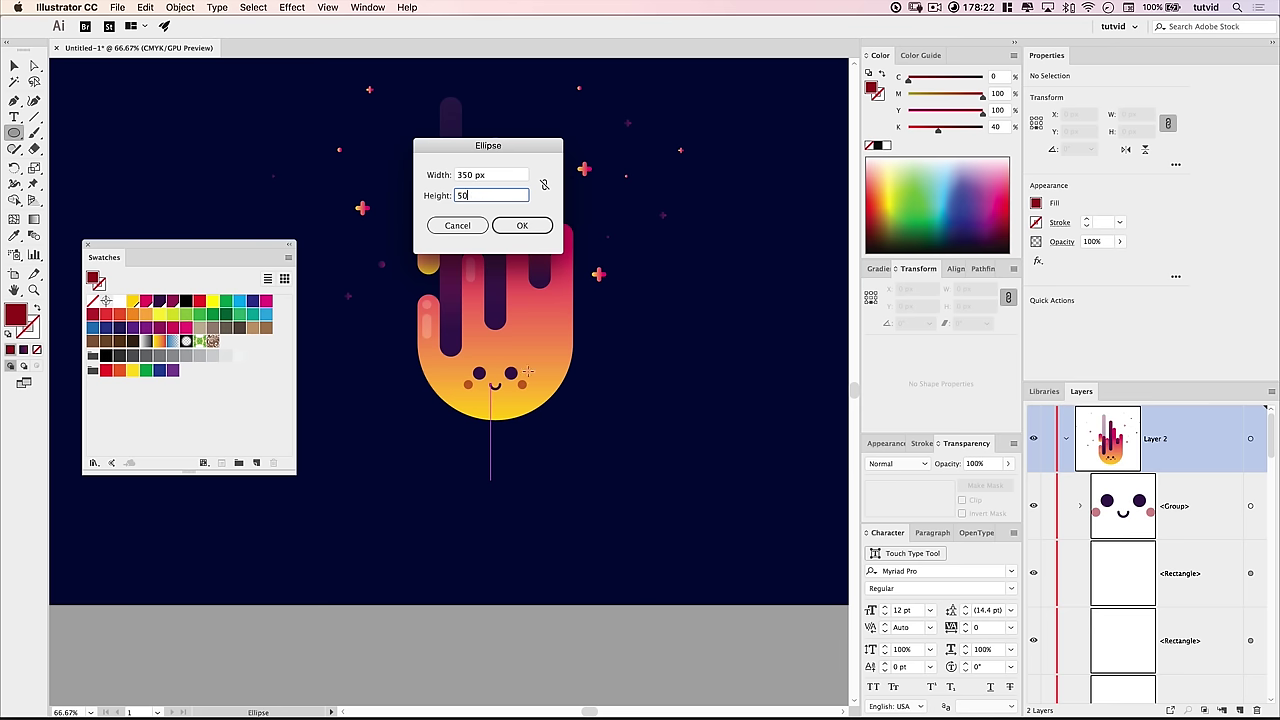
{"action": "left_click", "coordinate": [520, 226]}
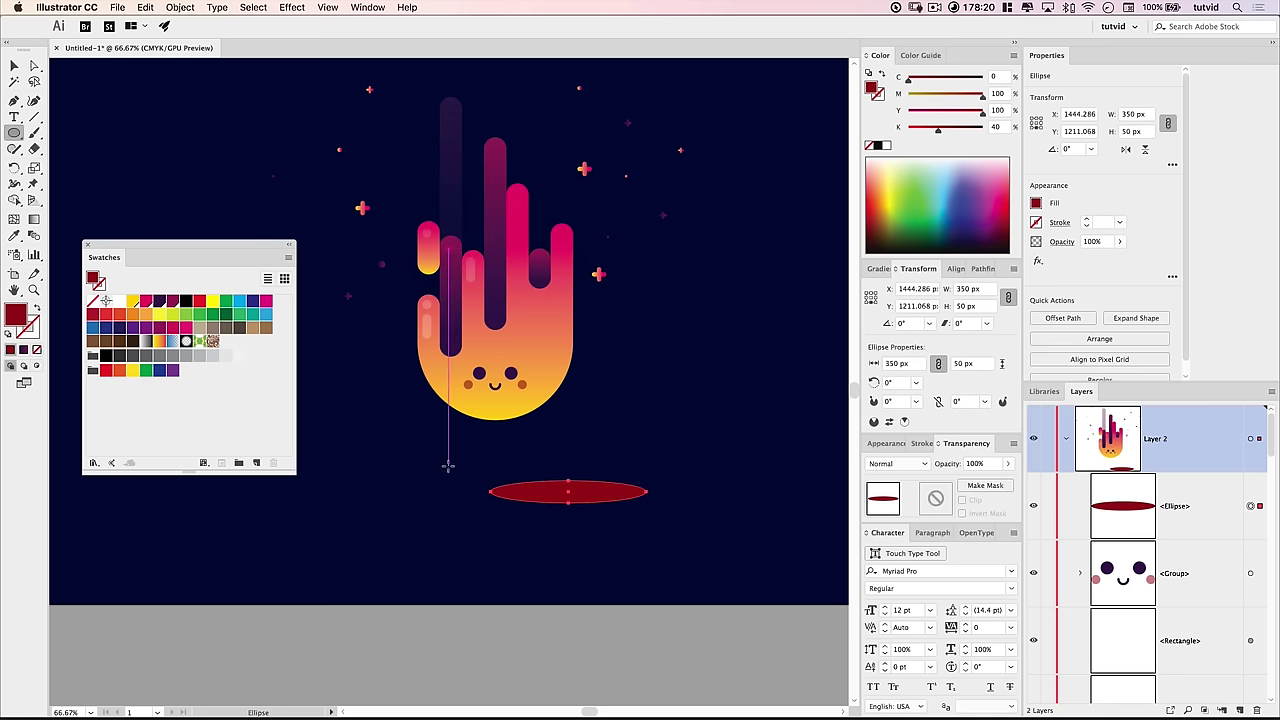
{"action": "key", "text": "v"}
{"action": "left_click_drag", "start_coordinate": [577, 493], "coordinate": [527, 476]}
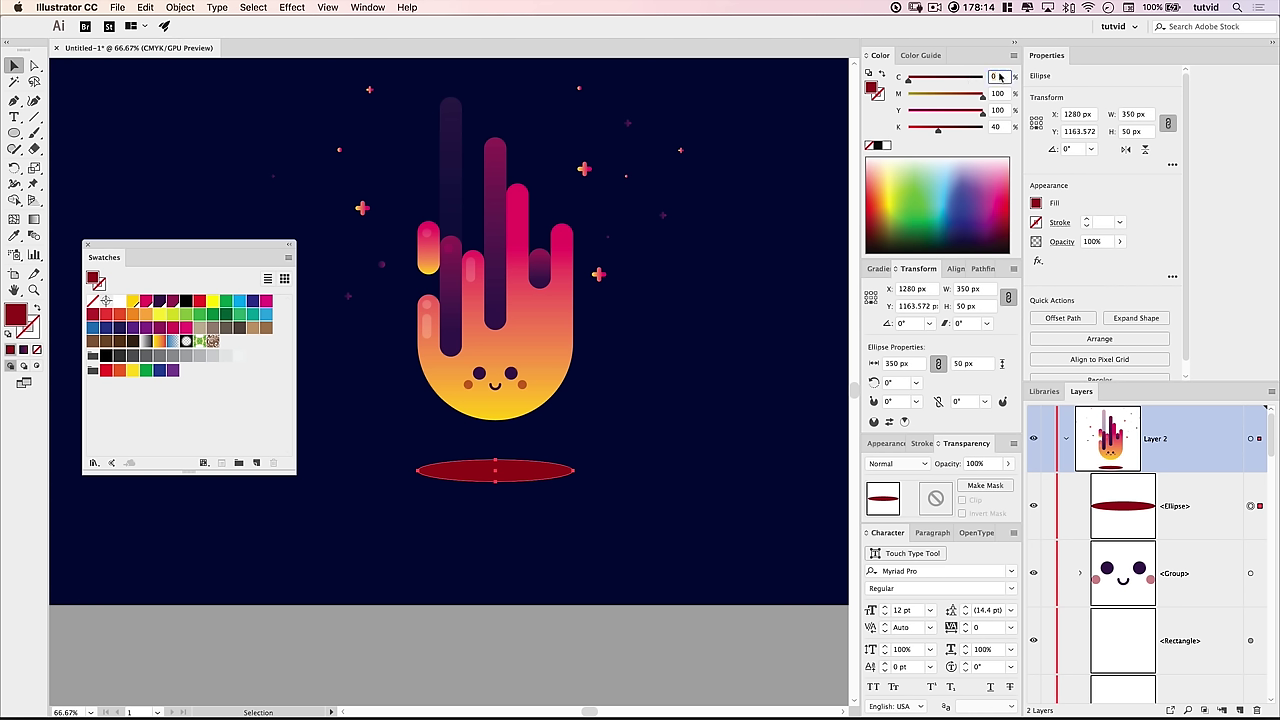
Step: Recolor the ellipse beneath the flame to C=100 M=70 Y=0 K=90 as a dark shadow
{"action": "key", "text": "Tab"}
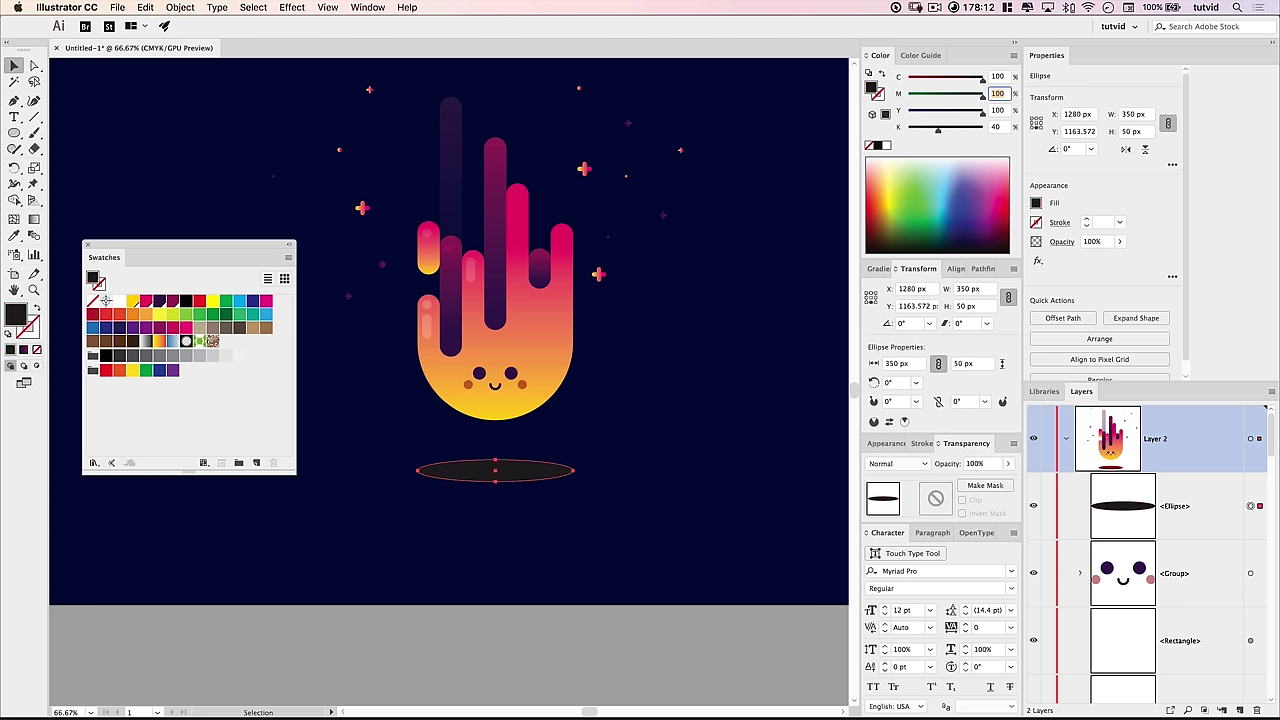
{"action": "type", "text": "70"}
{"action": "key", "text": "Tab"}
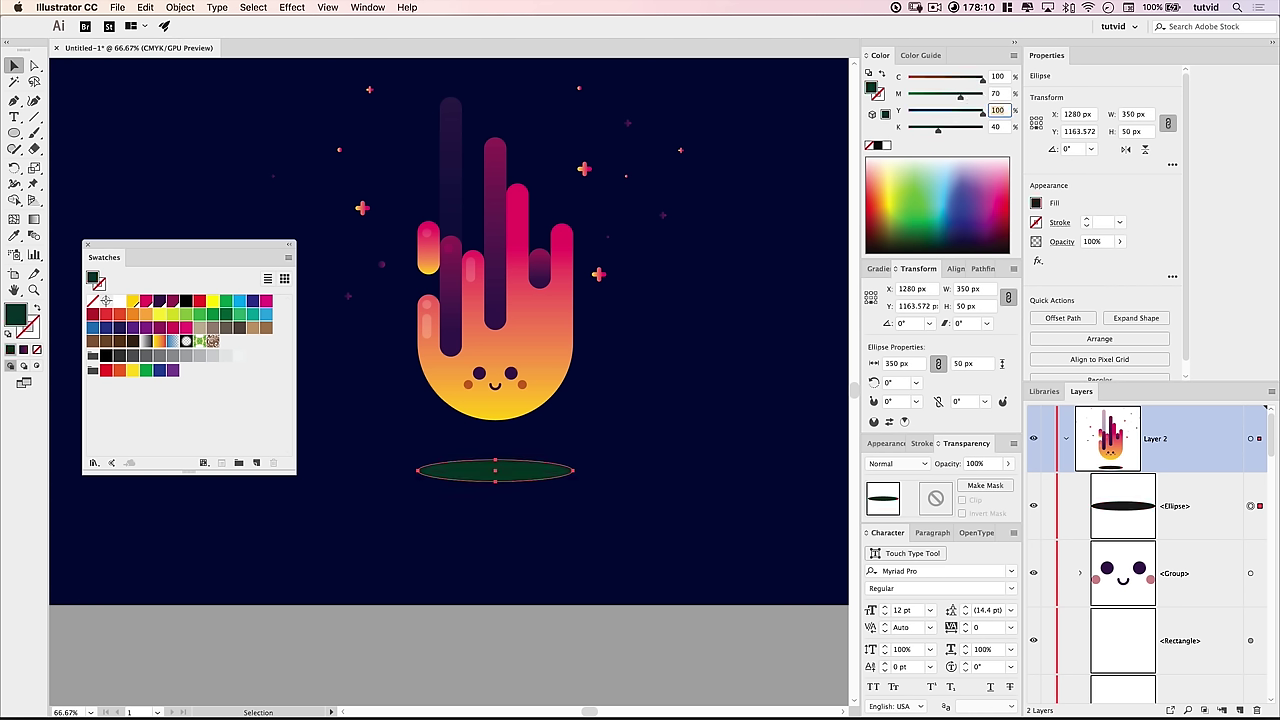
{"action": "type", "text": "0"}
{"action": "key", "text": "Tab"}
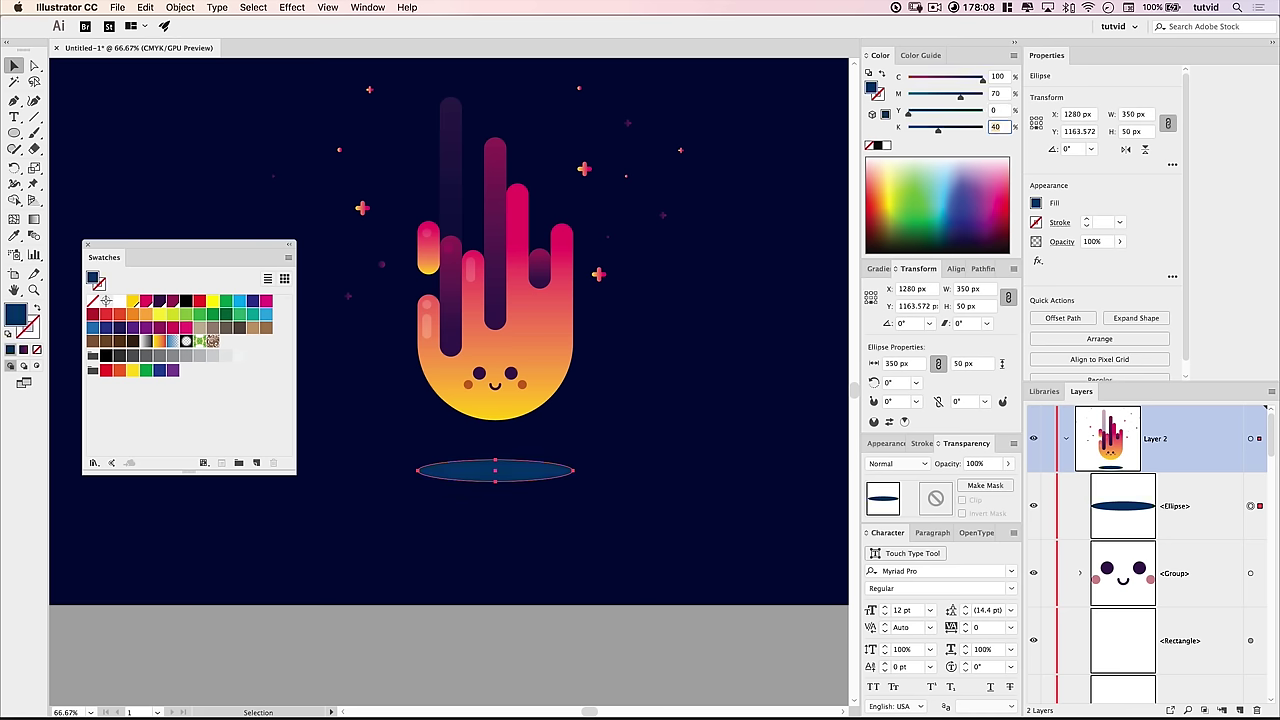
{"action": "type", "text": "90"}
{"action": "key", "text": "Tab"}
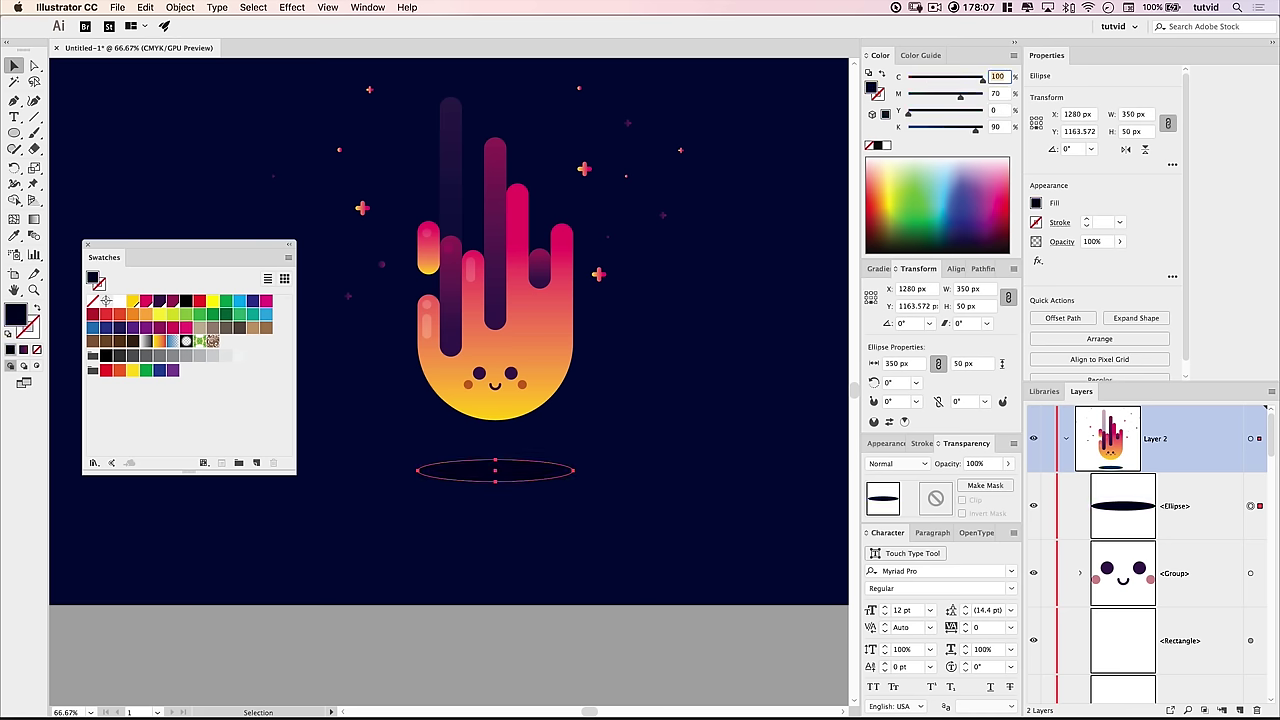
{"action": "left_click", "coordinate": [660, 657]}
Step: Move the Swatches panel off the artwork, hide all panels and examine the whole illustration at 50% zoom
{"action": "scroll", "coordinate": [551, 517], "scroll_direction": "up", "scroll_amount": 2}
{"action": "key", "text": "super+minus"}
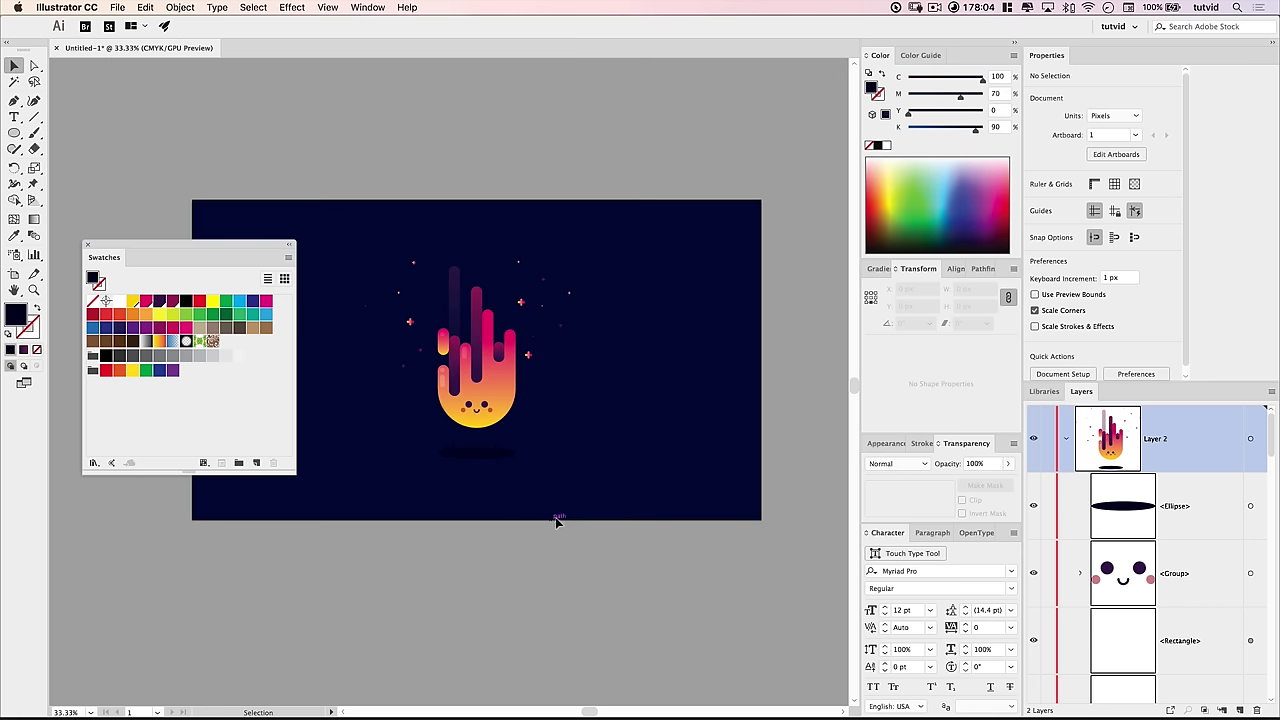
{"action": "scroll", "coordinate": [554, 486], "scroll_direction": "up", "scroll_amount": 2}
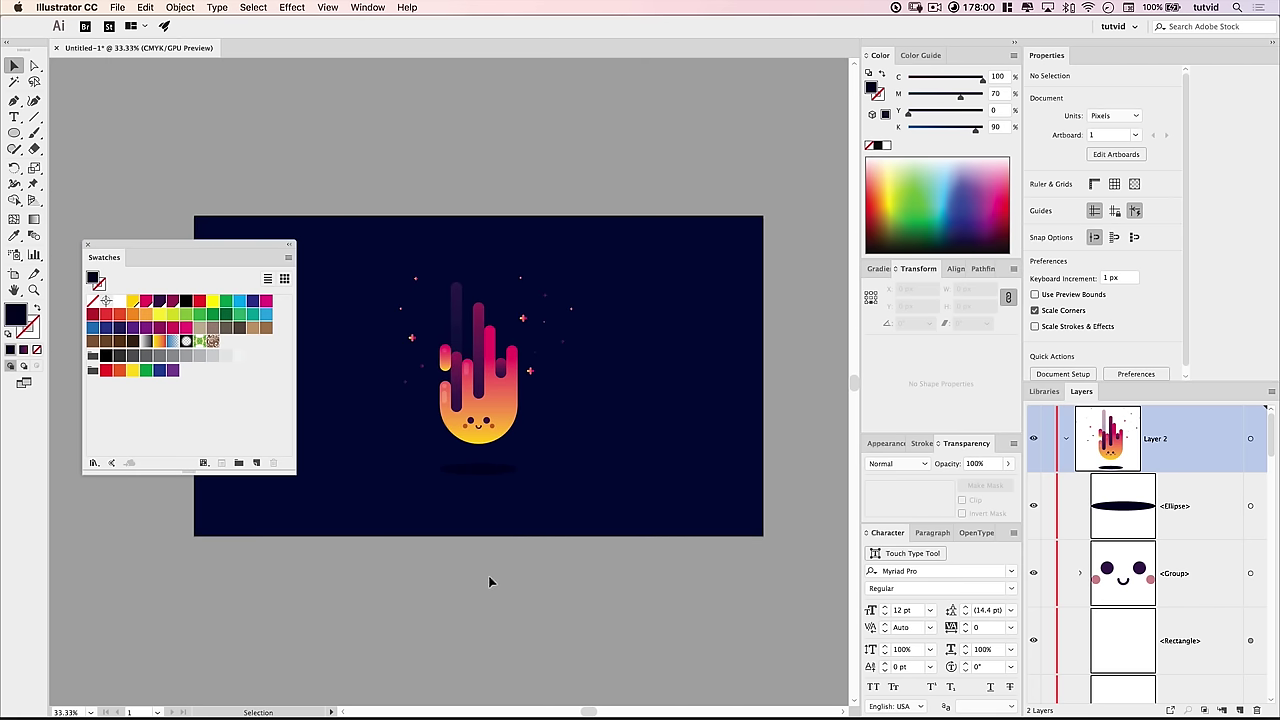
{"action": "left_click_drag", "start_coordinate": [115, 248], "coordinate": [93, 476]}
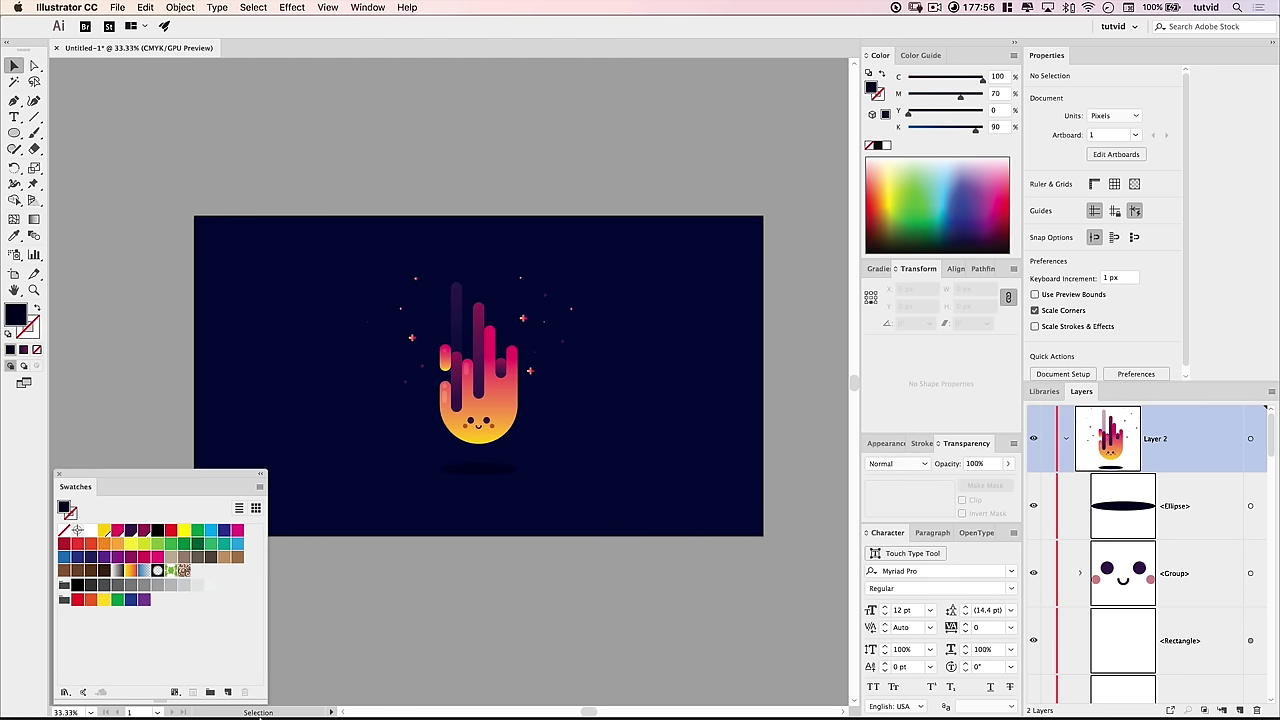
{"action": "left_click_drag", "start_coordinate": [260, 700], "coordinate": [265, 607]}
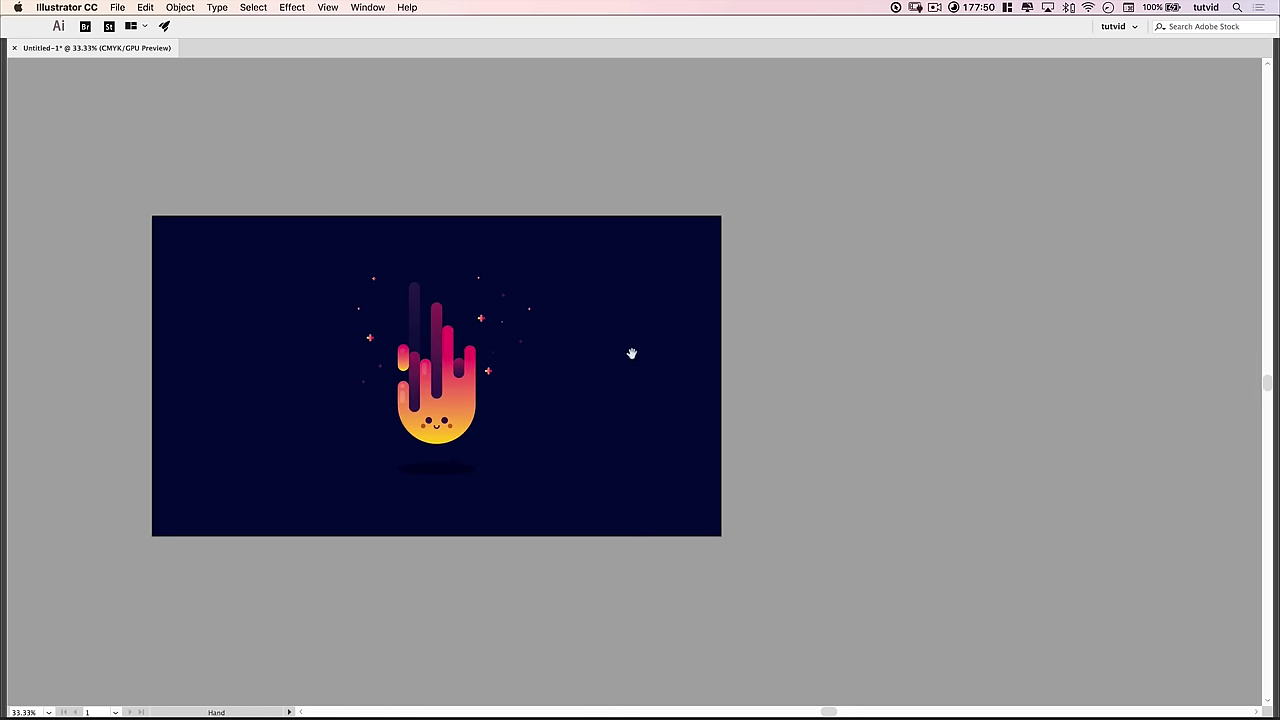
{"action": "left_click_drag", "start_coordinate": [631, 351], "coordinate": [812, 342]}
{"action": "key", "text": "super+equal"}
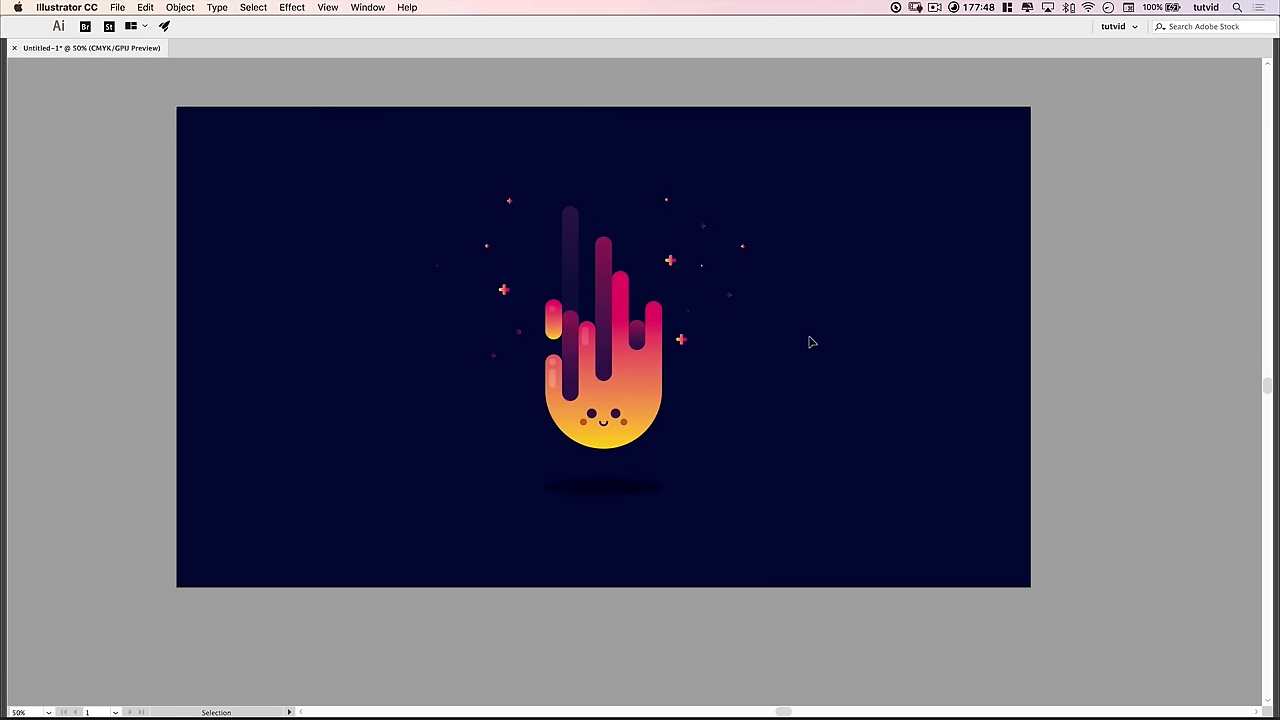